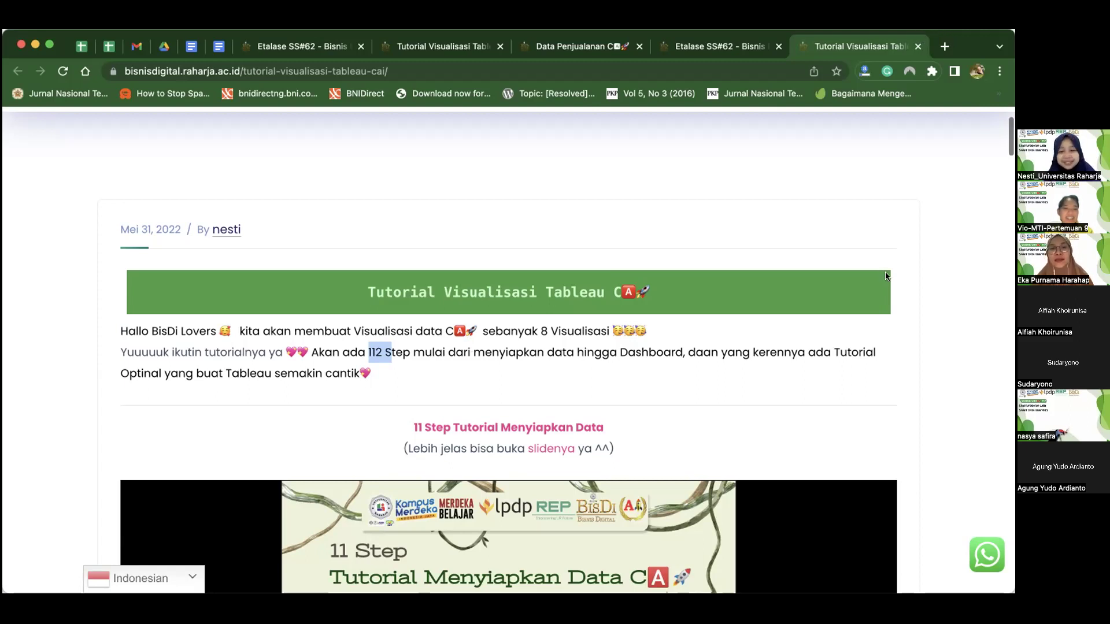
- Go back to the Etalase SS#62 page and open its Data Penjualan page
scroll(885, 275, "down", 5)
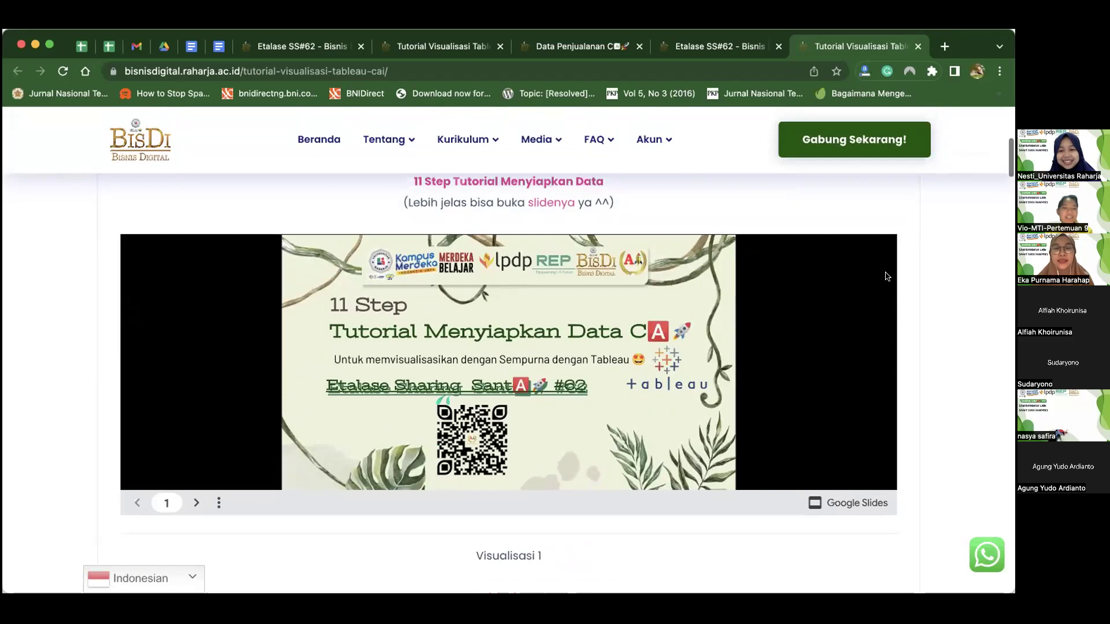
scroll(896, 203, "up", 3)
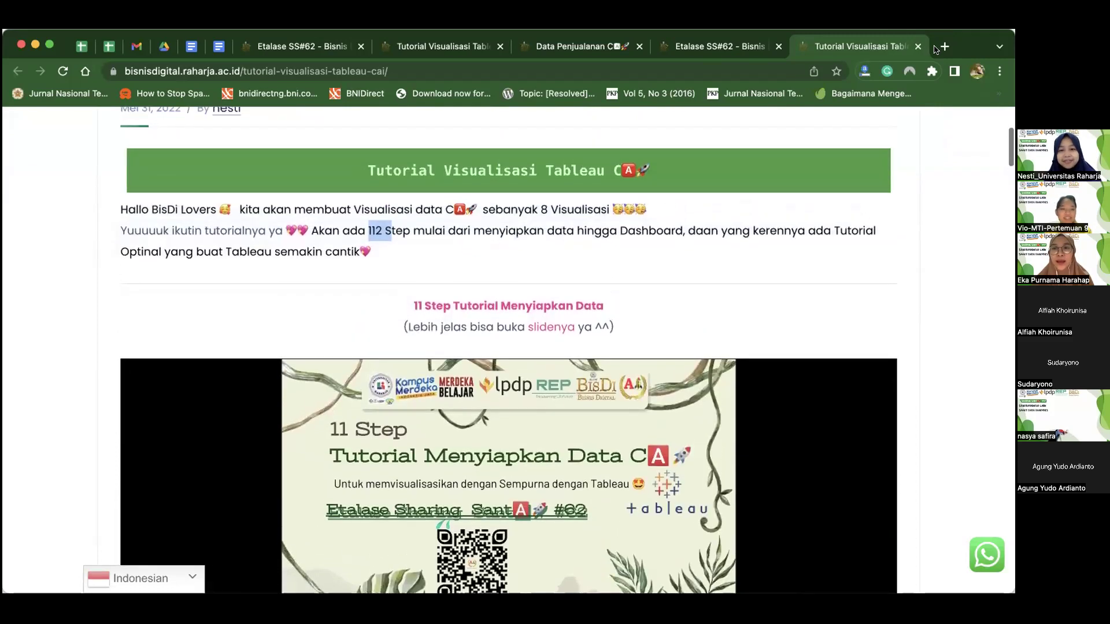
left_click(699, 47)
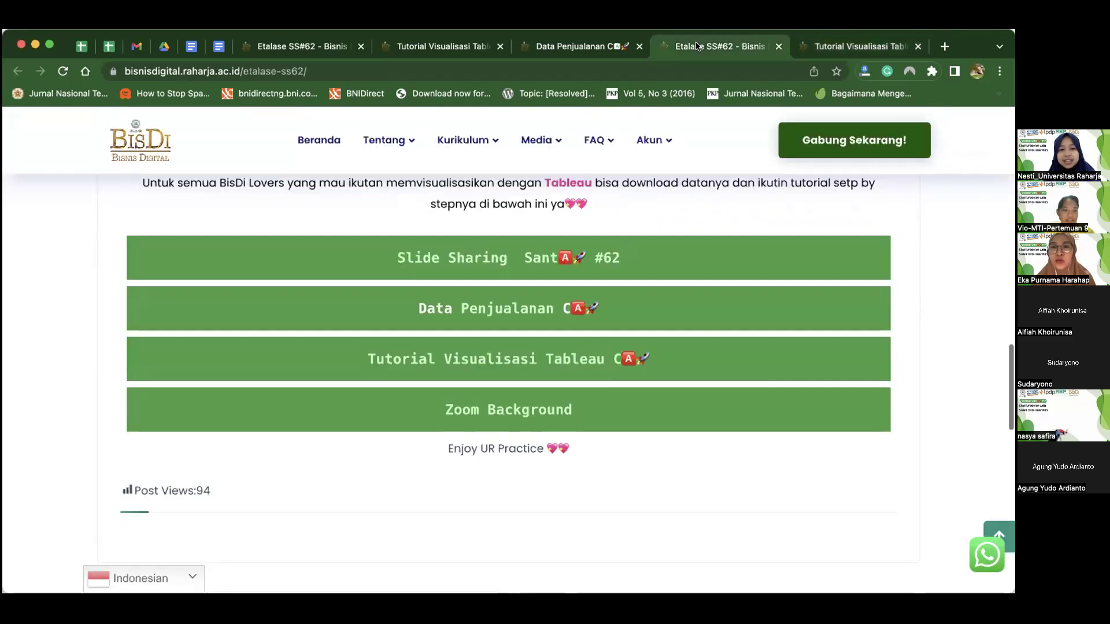
scroll(592, 393, "up", 1)
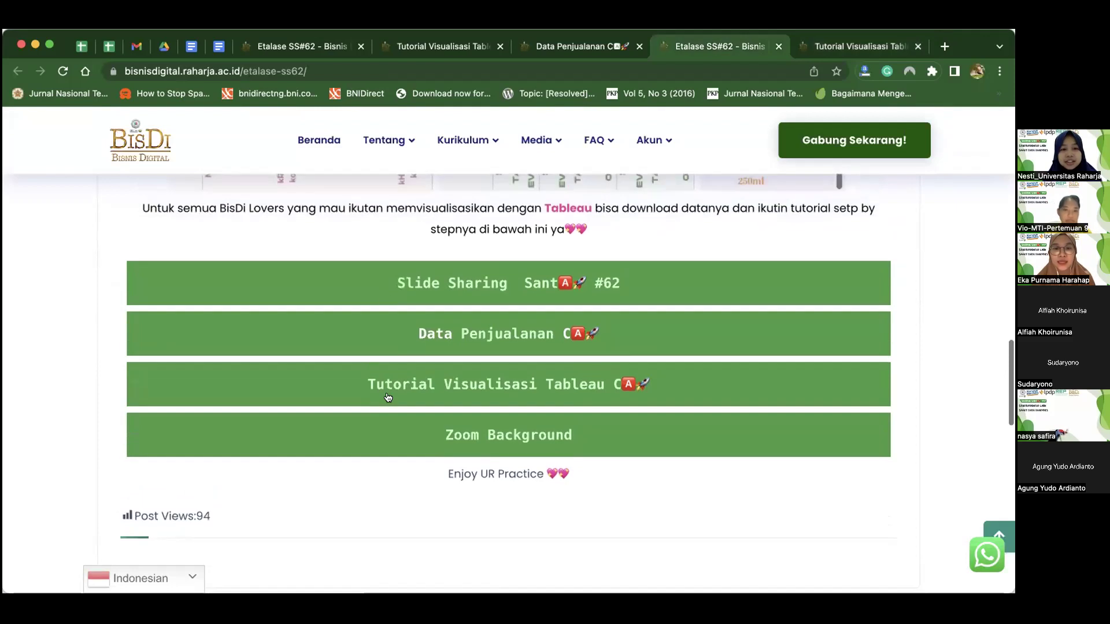
left_click(468, 339)
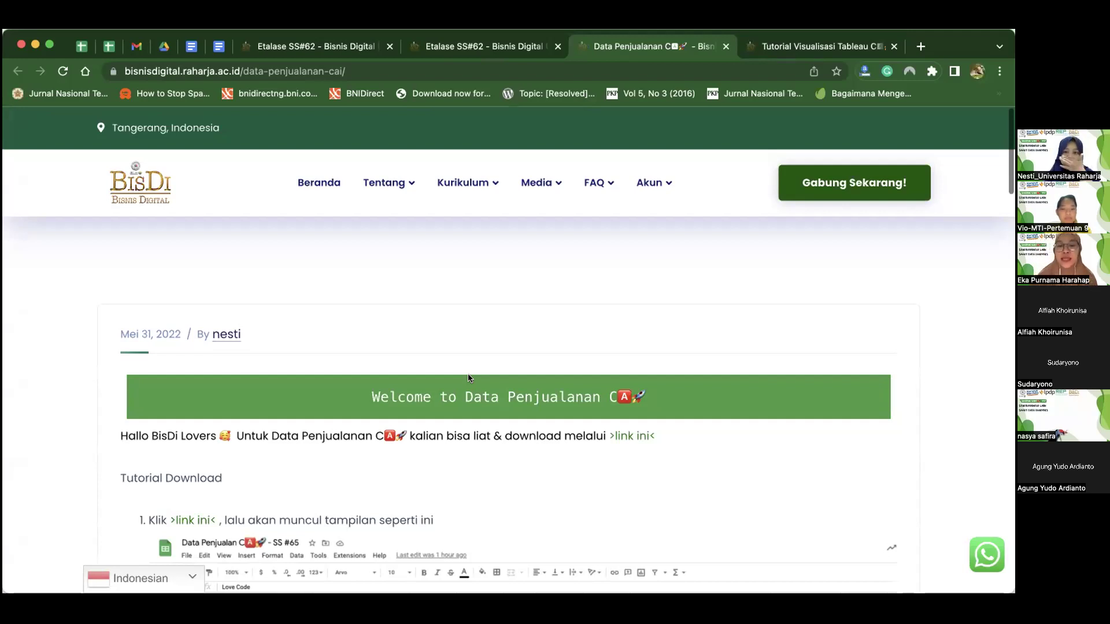
- Open the sales data spreadsheet linked in the first step of the Tutorial Download section
scroll(468, 376, "down", 5)
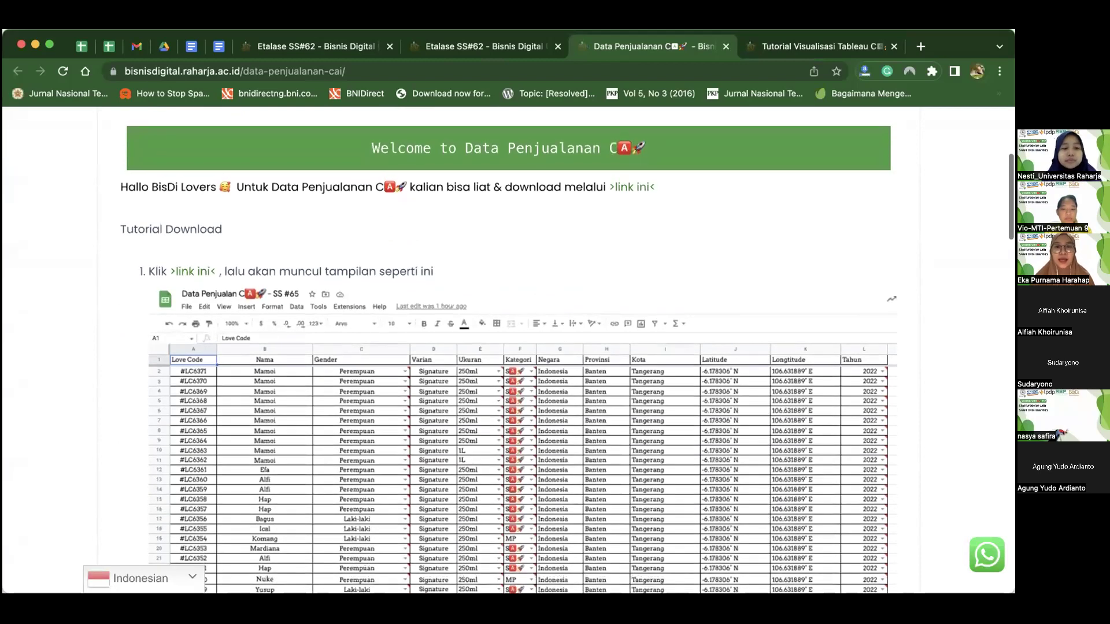
scroll(449, 190, "down", 1)
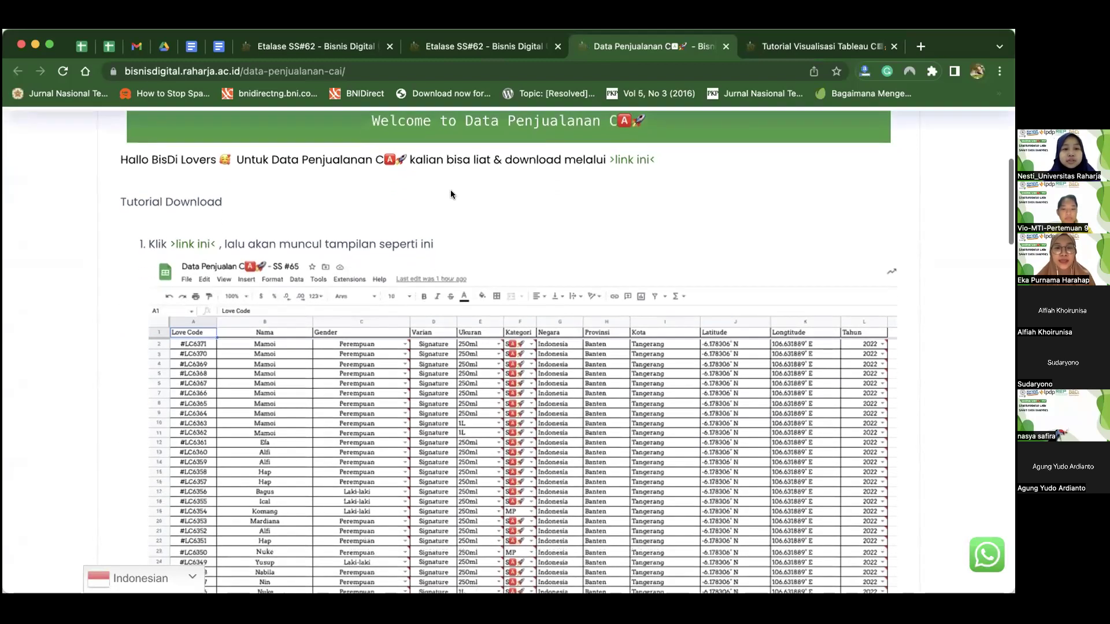
left_click(191, 243)
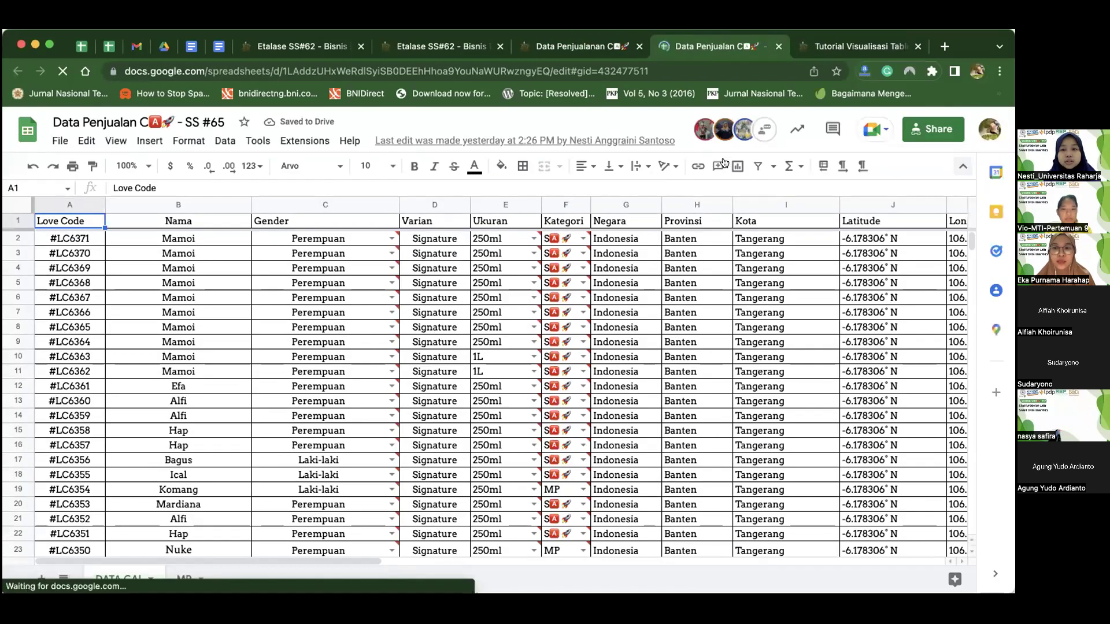
- Download the Data Penjualan SS #65 spreadsheet as a Microsoft Excel (.xlsx) file
left_click(59, 141)
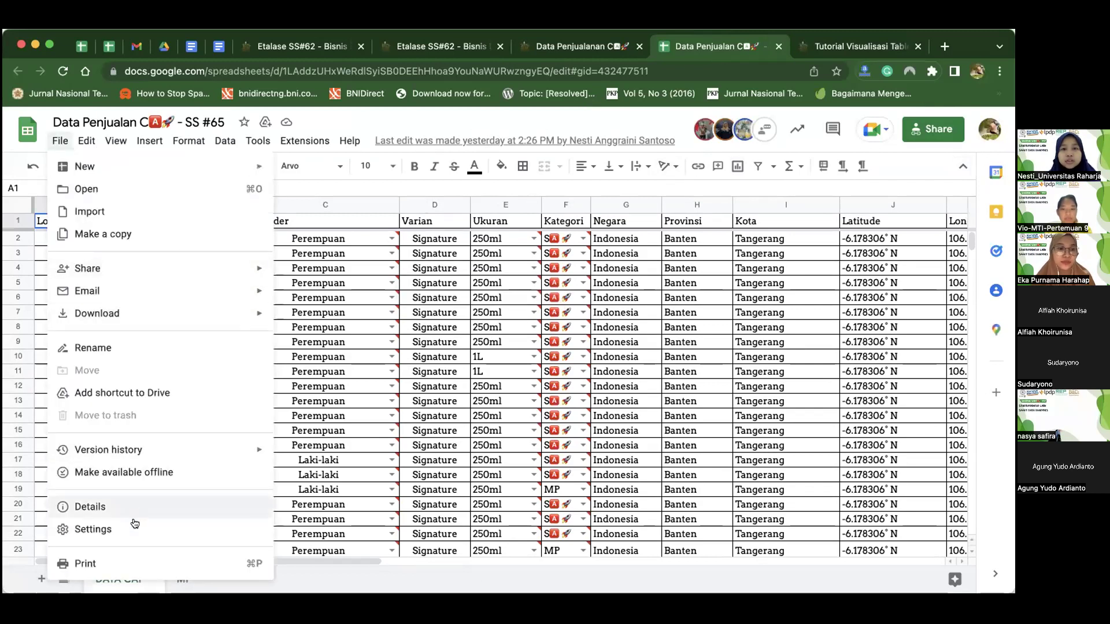
mouse_move(117, 310)
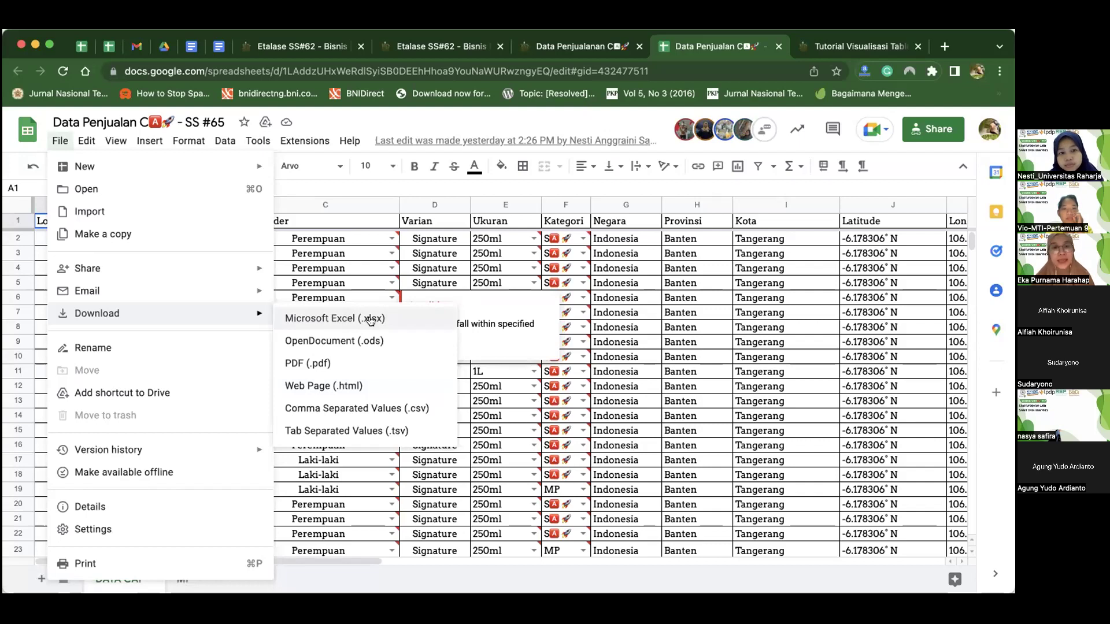
left_click(360, 316)
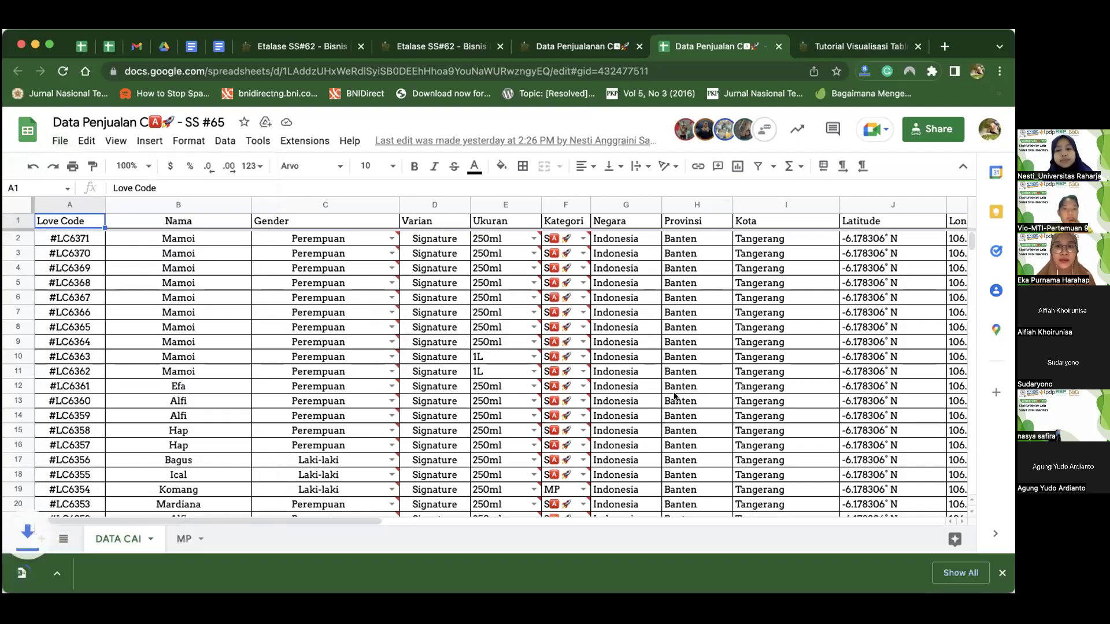
- Review the introduction on the Data Penjualan page and dismiss the browser's download bar
left_click(607, 46)
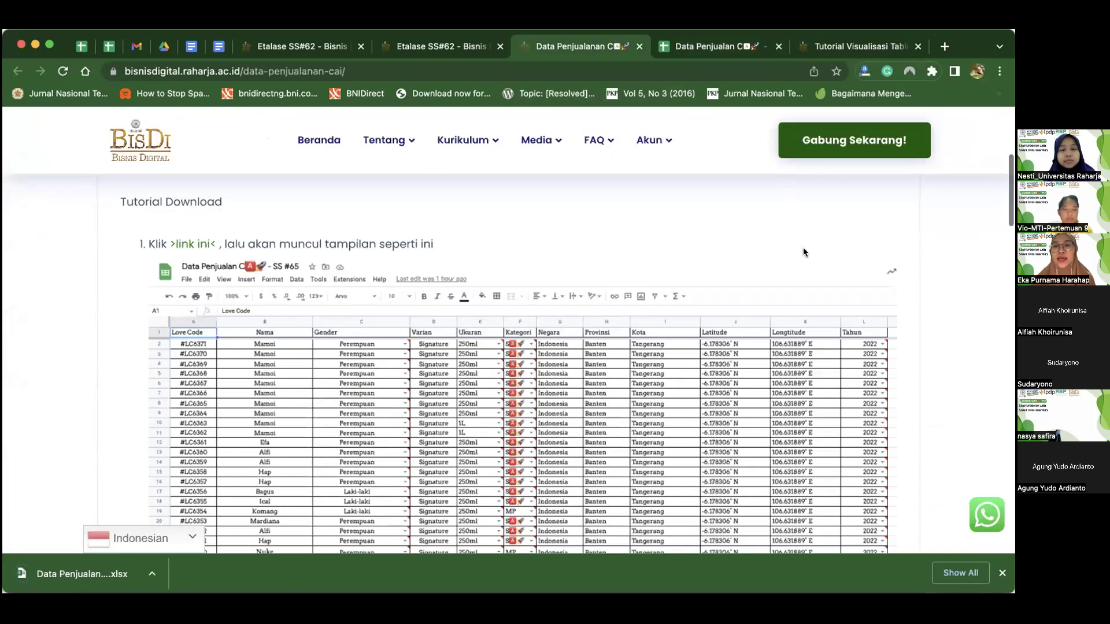
scroll(803, 249, "up", 4)
scroll(803, 249, "down", 3)
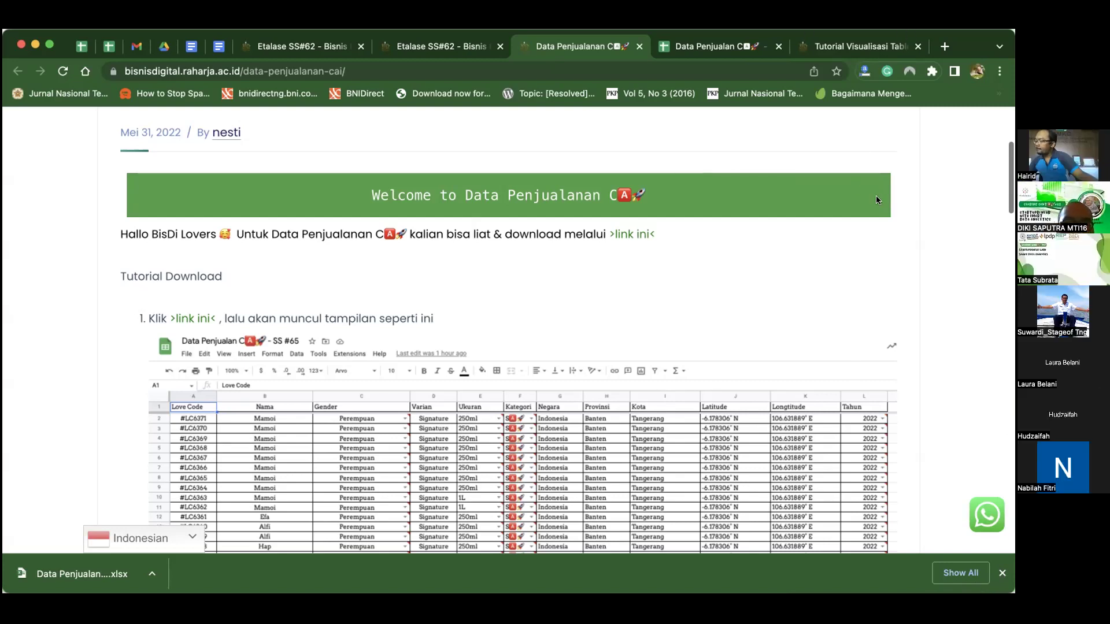
left_click(1002, 572)
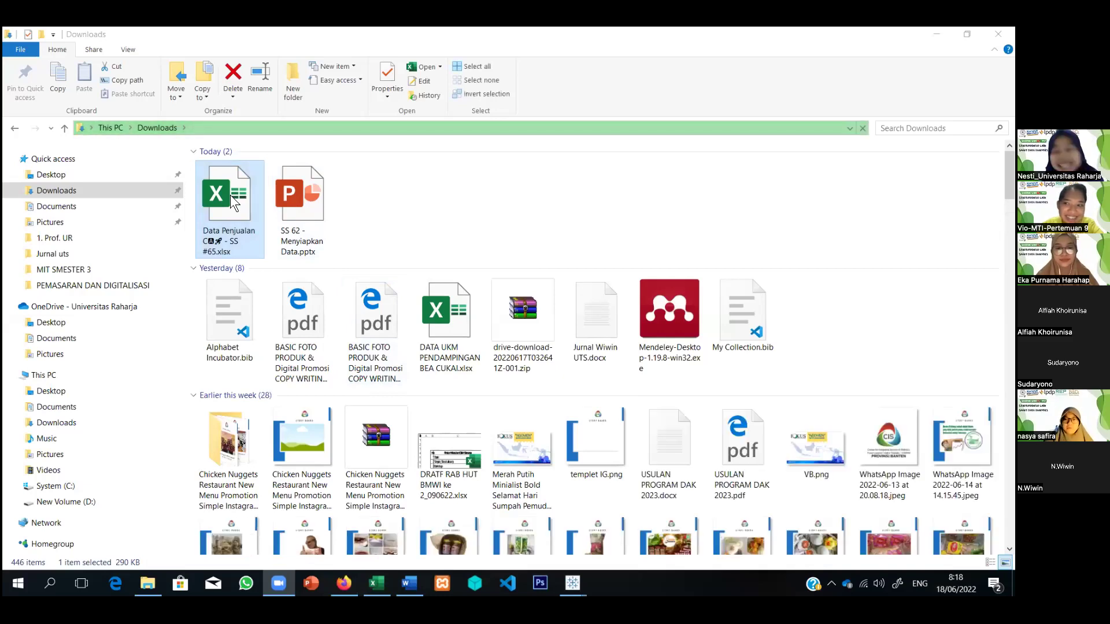
- Switch to Tableau and connect to the Data Penjualan SS #65 Excel workbook in the Downloads folder
left_click(573, 583)
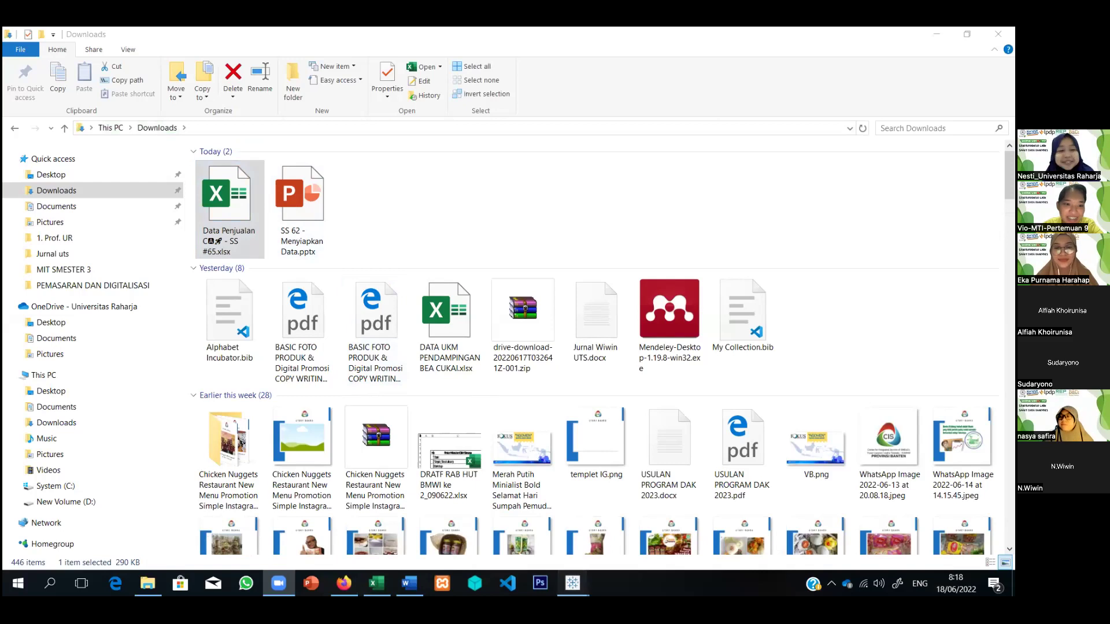
left_click(605, 533)
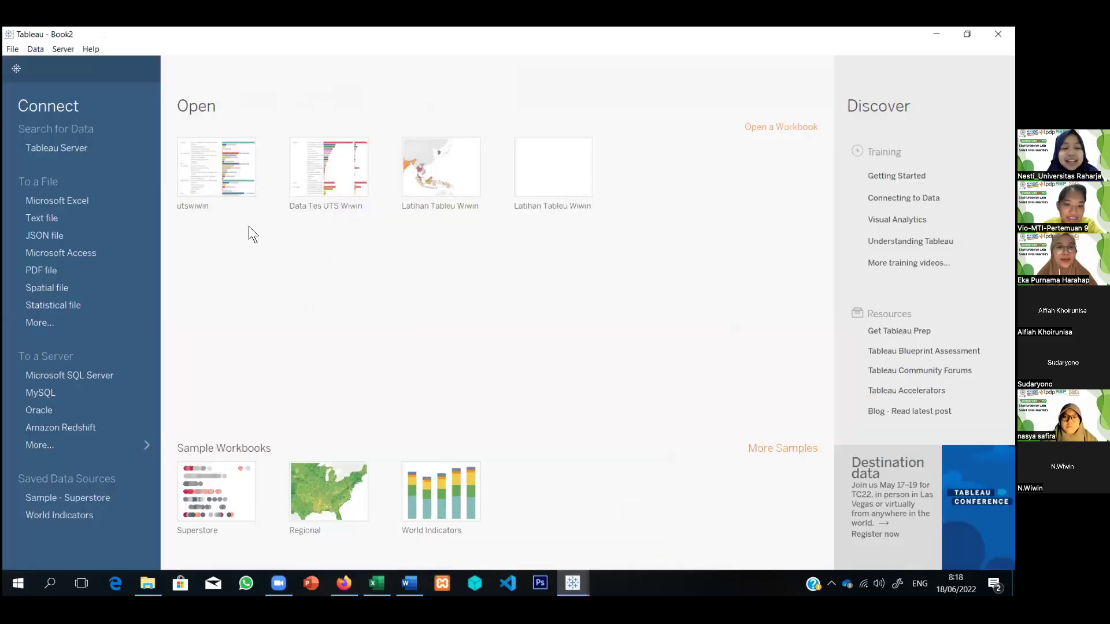
left_click(99, 206)
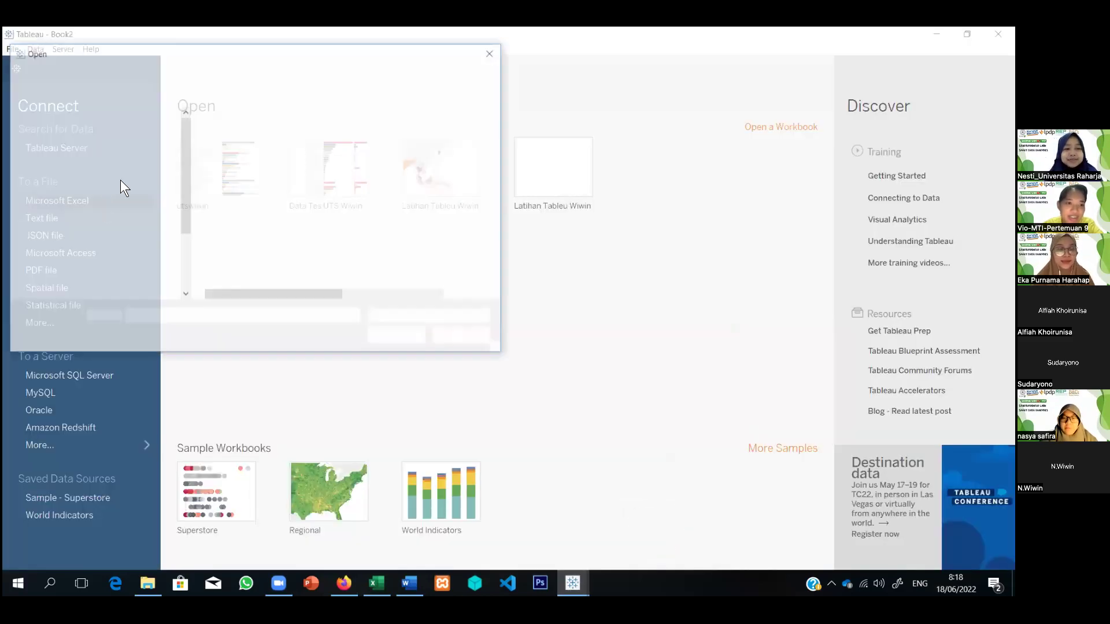
scroll(106, 130, "up", 3)
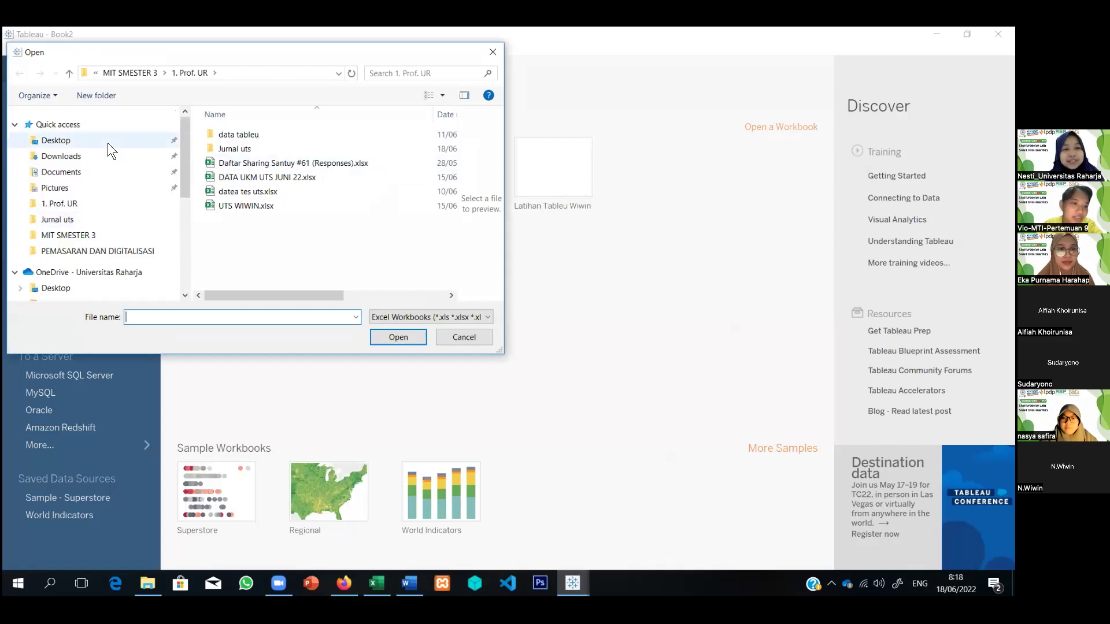
left_click(104, 154)
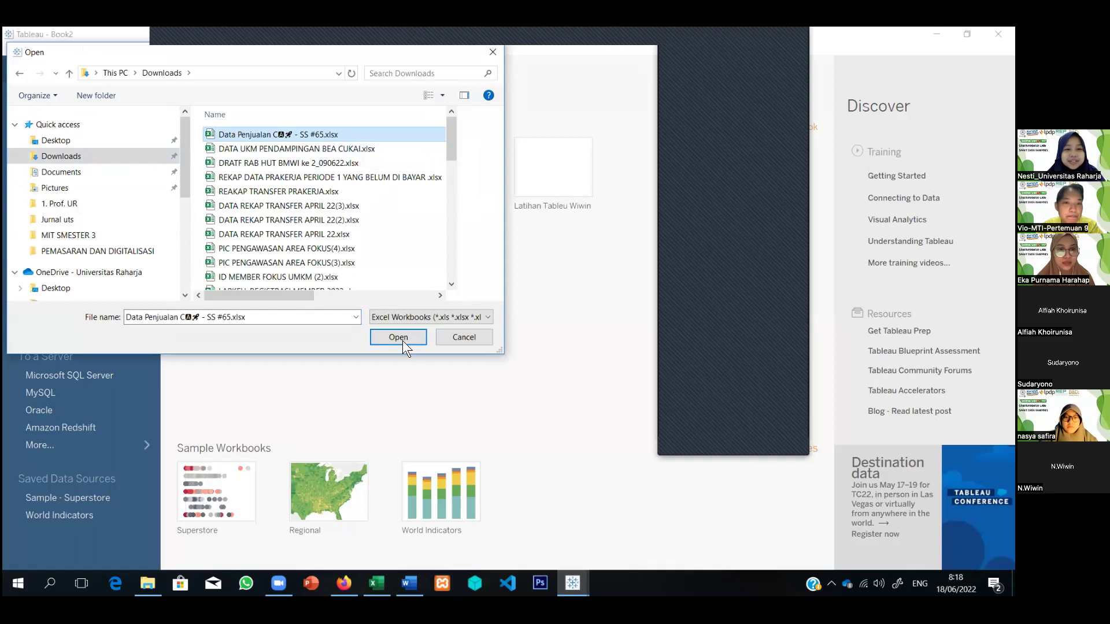
left_click(402, 340)
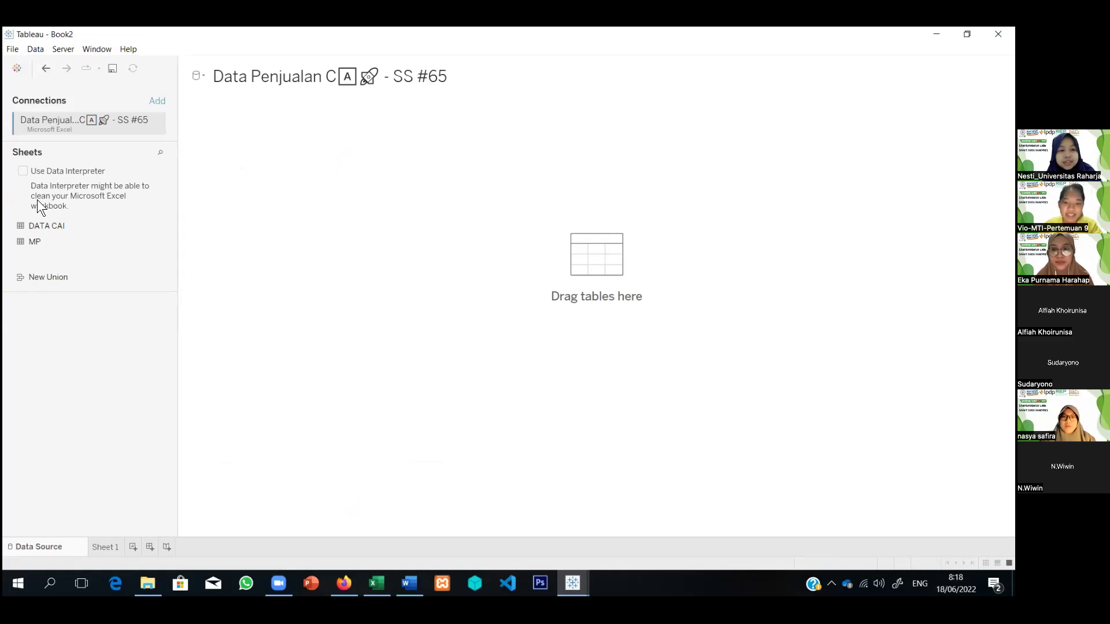
- Add the DATA CAI table to the data source and open the Sheet 1 worksheet
left_click(52, 224)
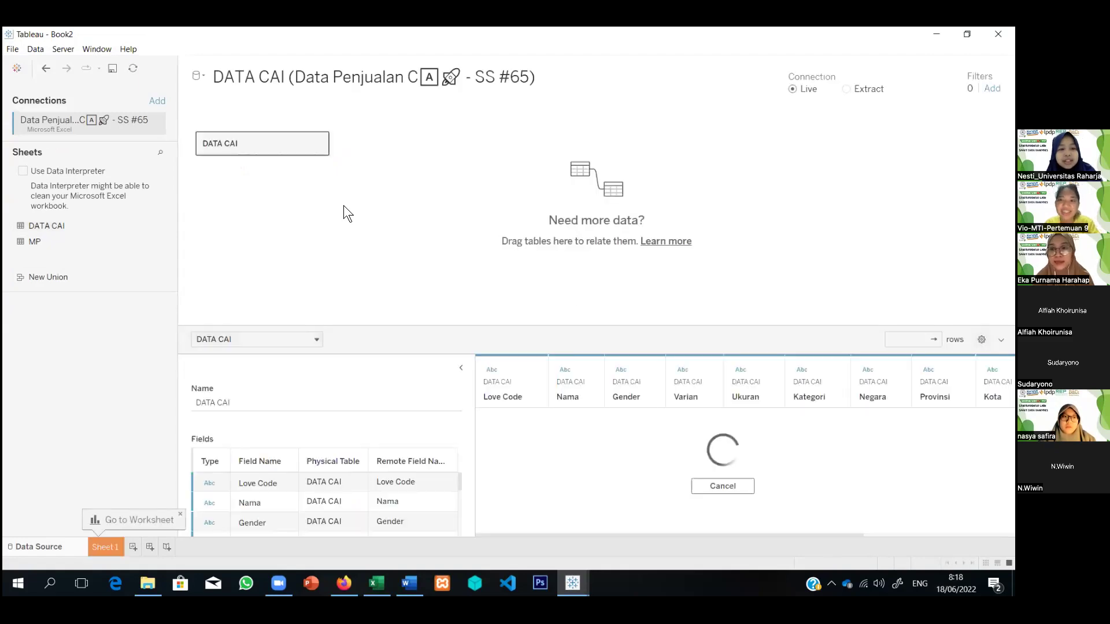
left_click(109, 545)
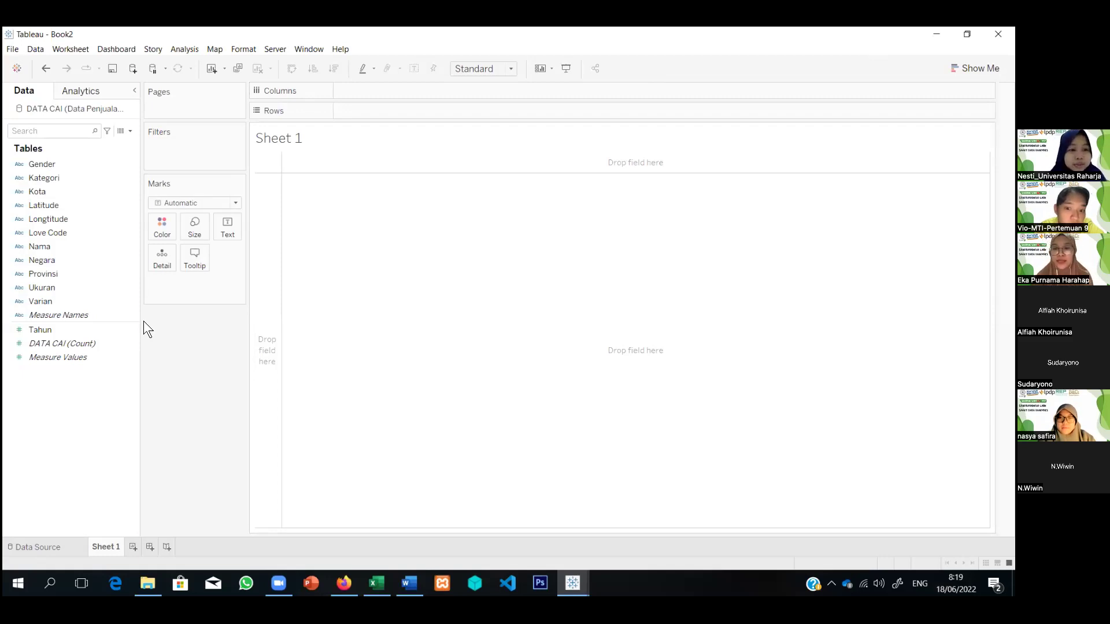
- Examine the fields of the DATA CAI table and the data type marked beside each one
key("Up")
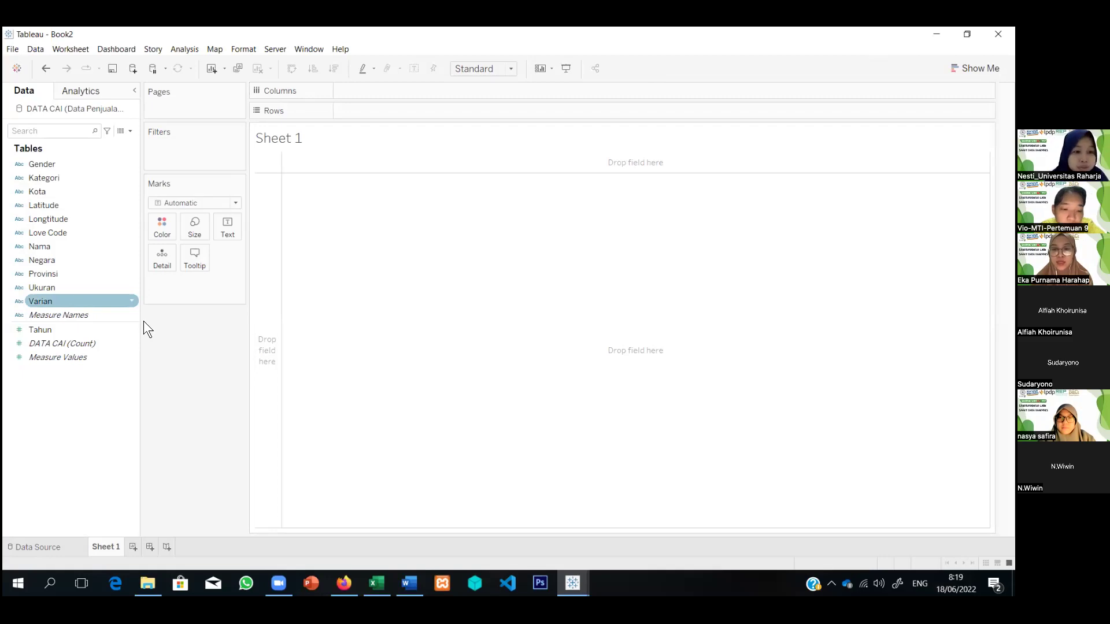
key("Up")
key("Up")
key("Up")
key("Up")
key("Up")
key("Up")
key("Up")
key("Up")
key("Up")
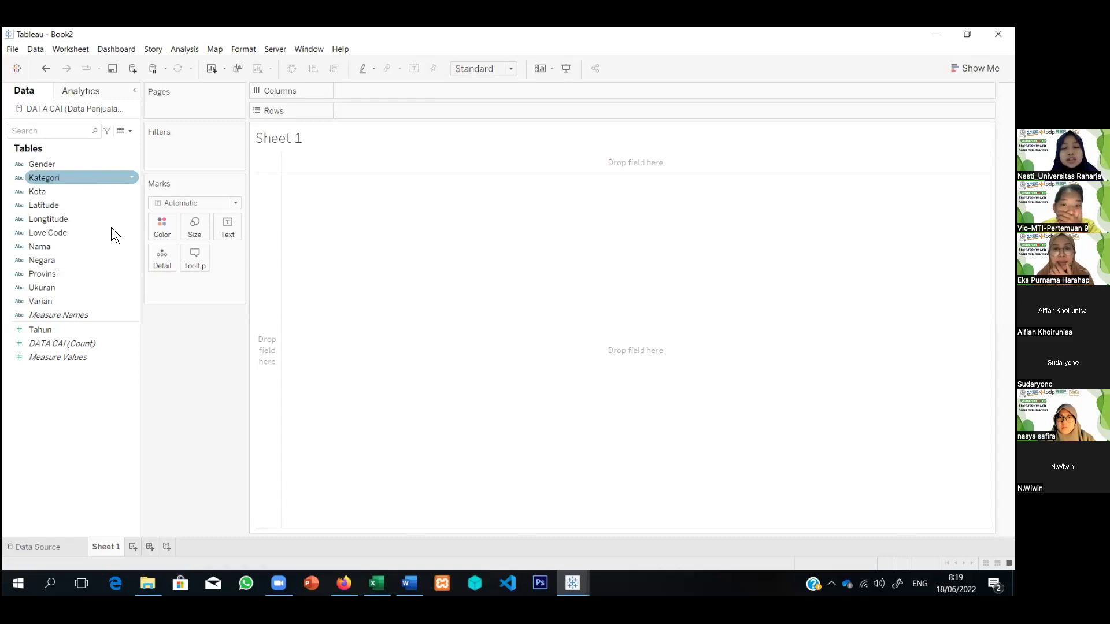
left_click(130, 247)
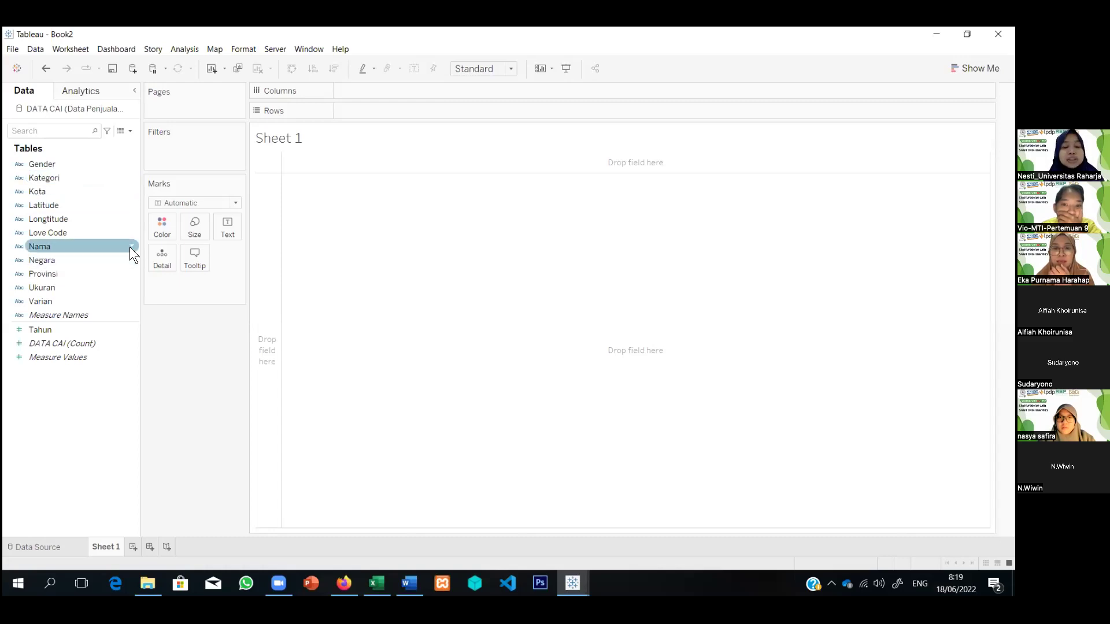
left_click(168, 325)
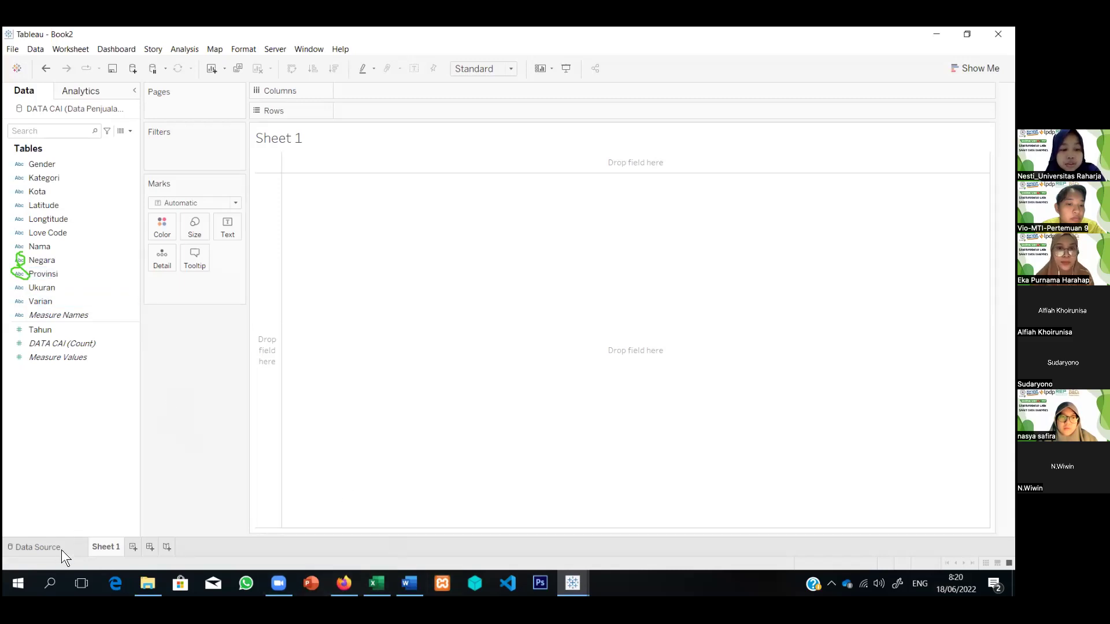
- Return to the data source and assign the Negara field the Country/Region geographic role
left_click(38, 546)
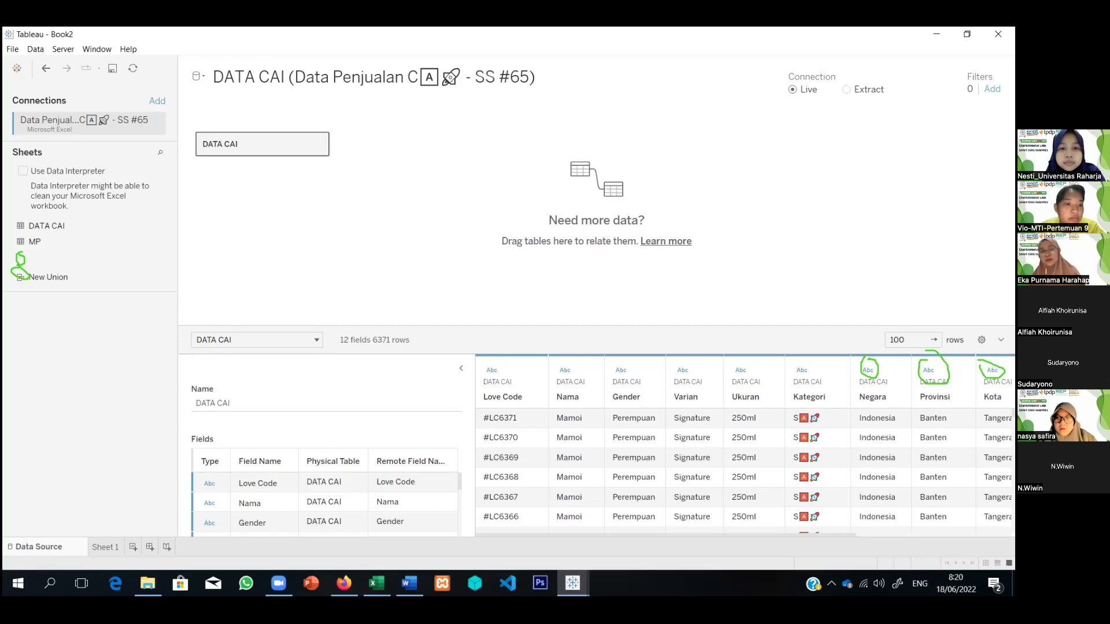
left_click(898, 370)
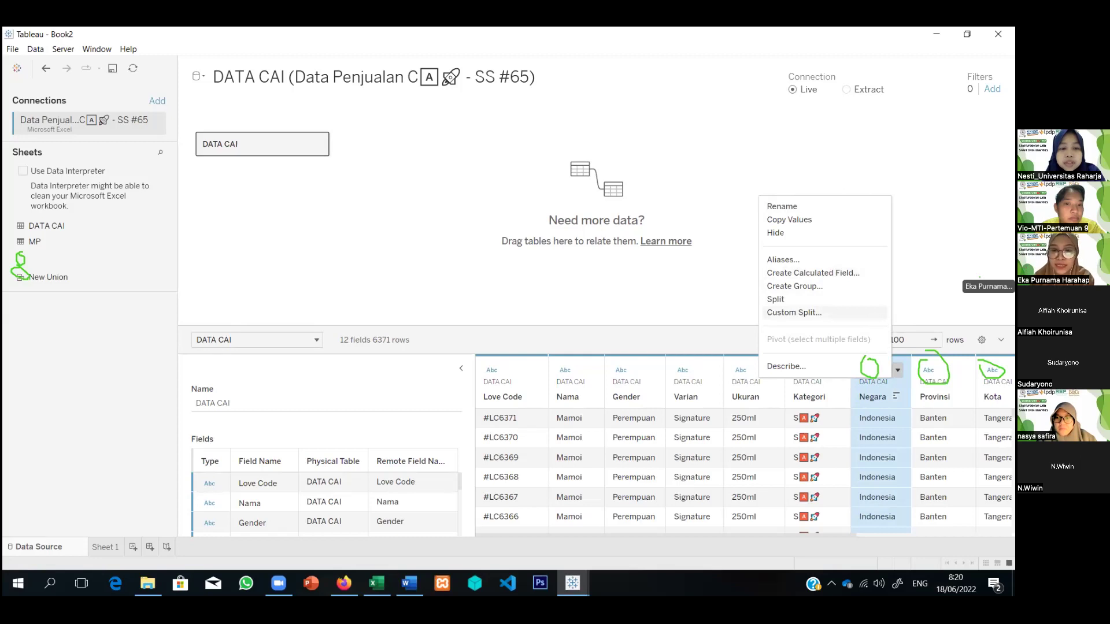
left_click(897, 370)
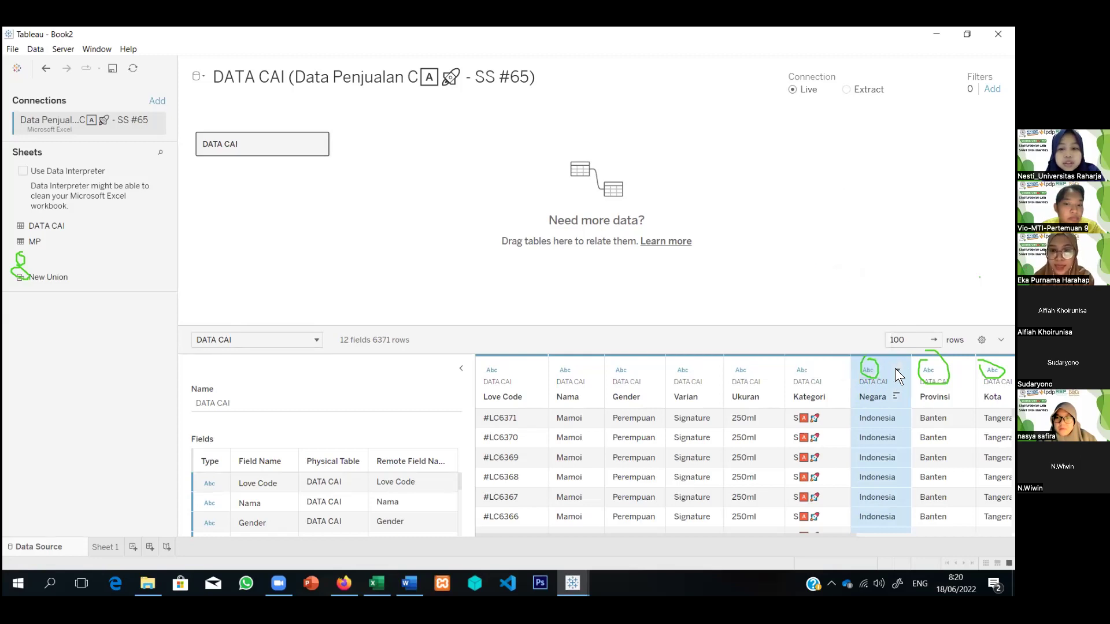
left_click(870, 369)
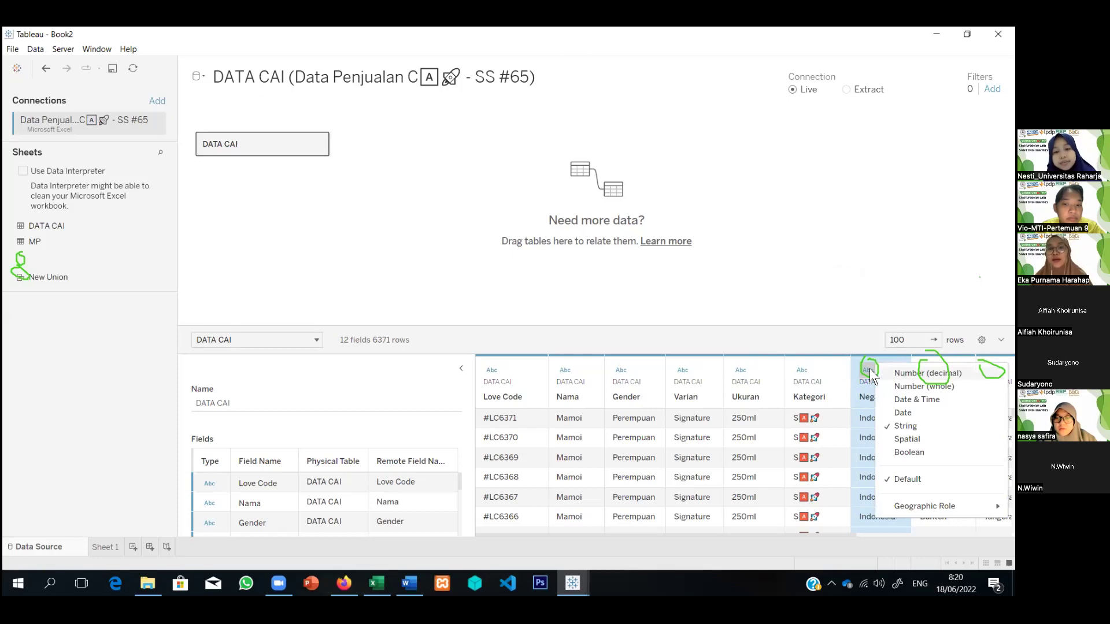
mouse_move(925, 507)
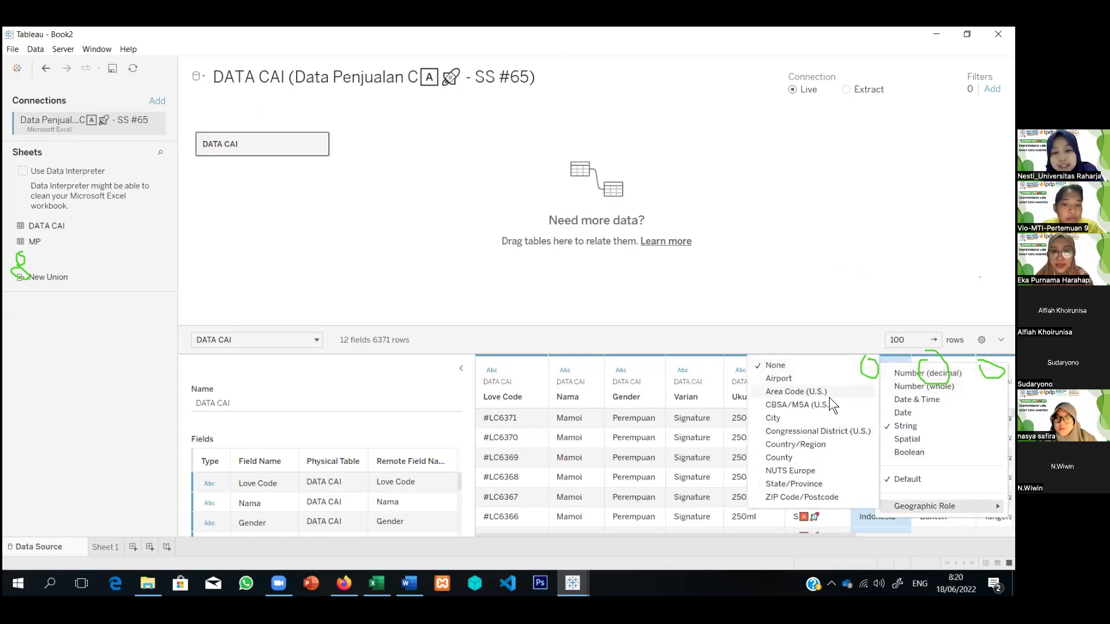
left_click(822, 445)
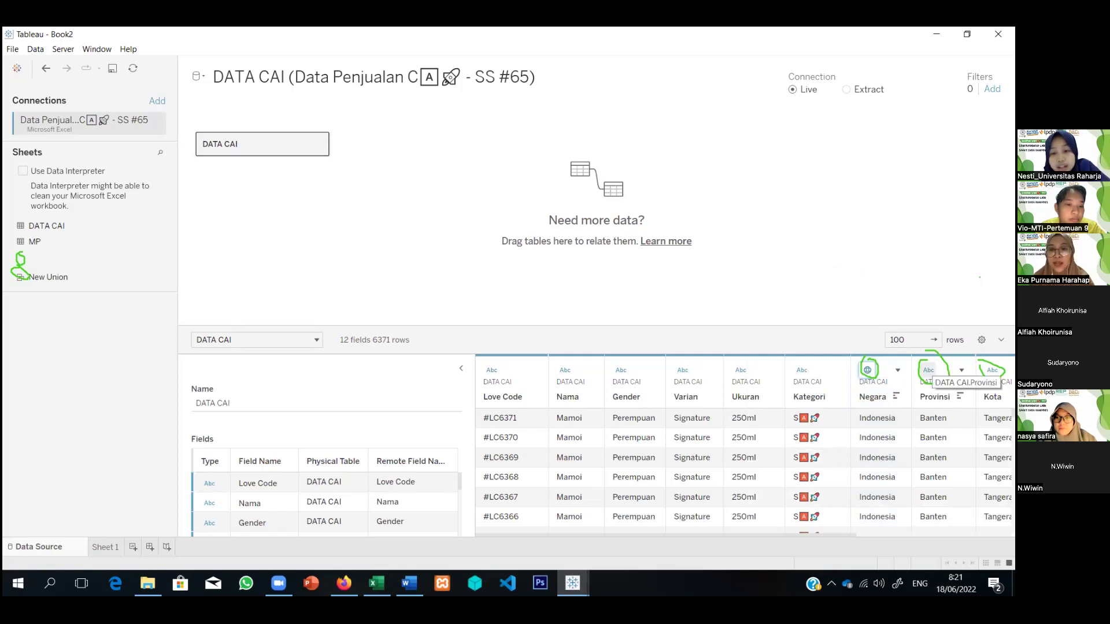
- Assign a geographic role to the Provinsi field
left_click(928, 370)
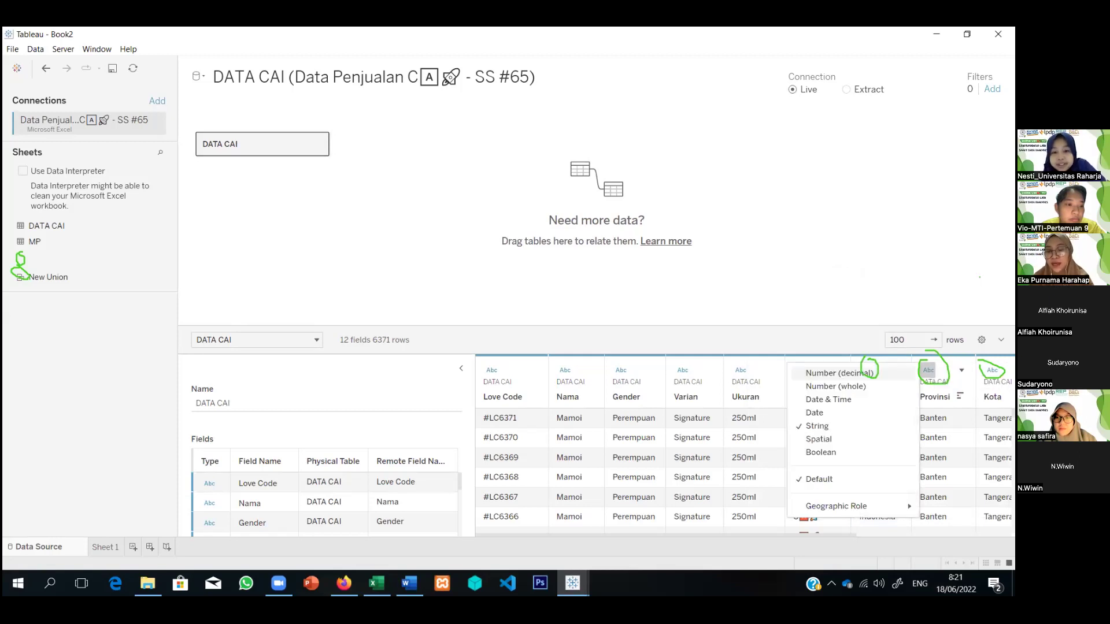
mouse_move(890, 502)
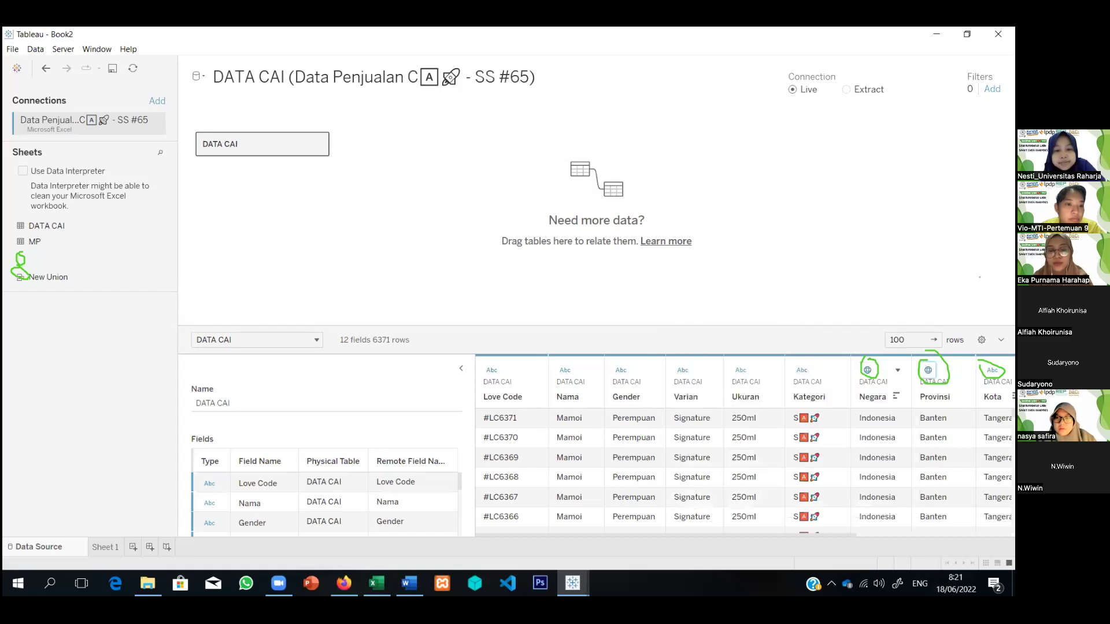
- Assign the City geographic role to the Kota field
left_click(992, 370)
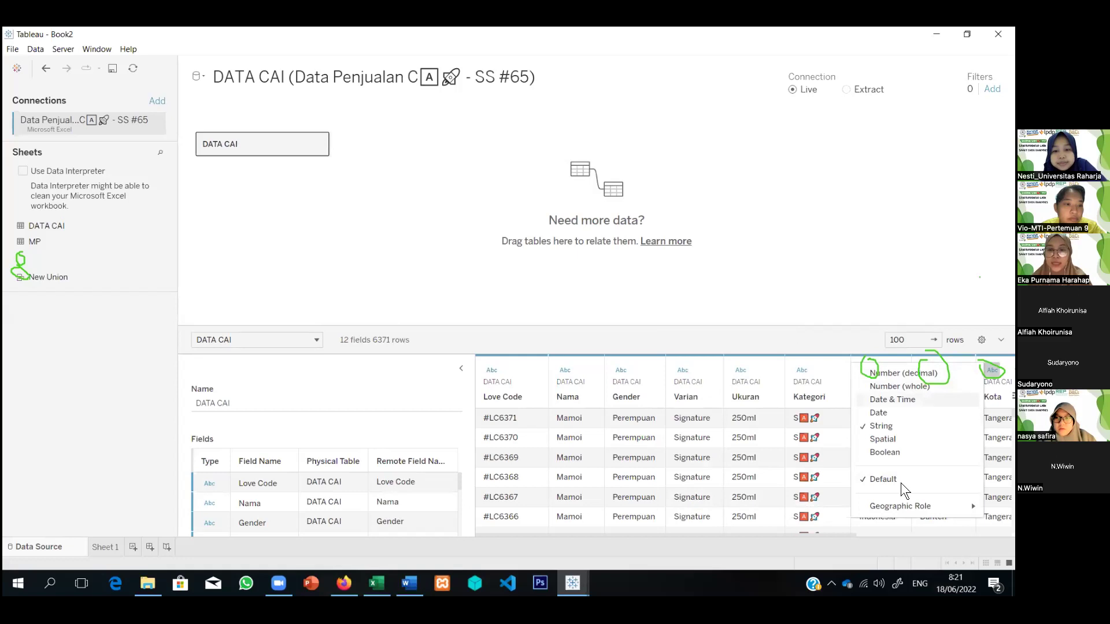
mouse_move(901, 508)
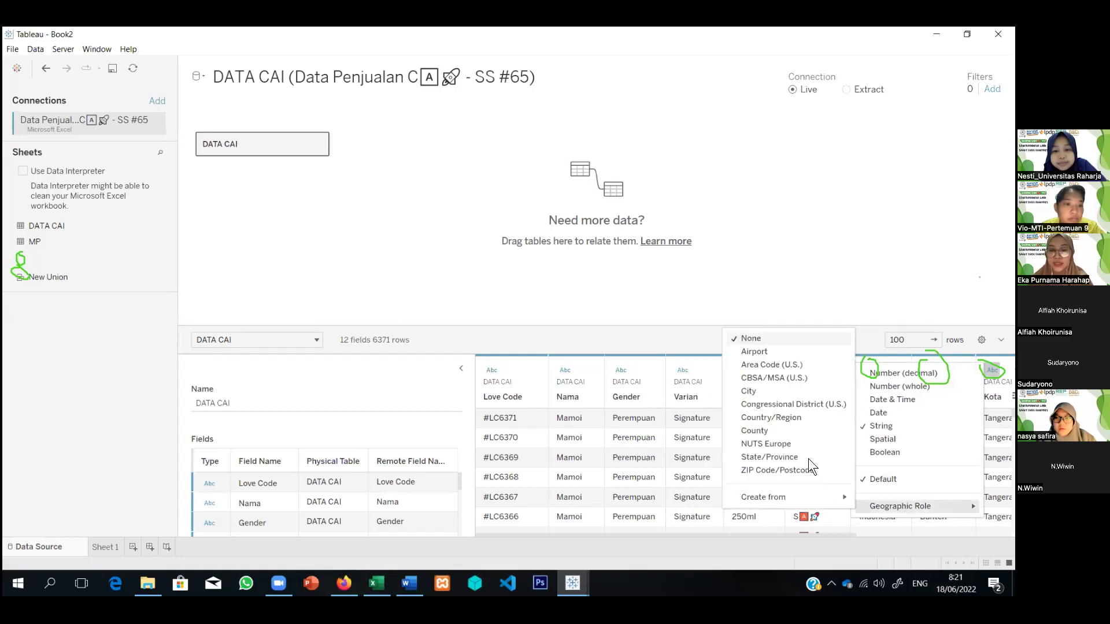
left_click(758, 391)
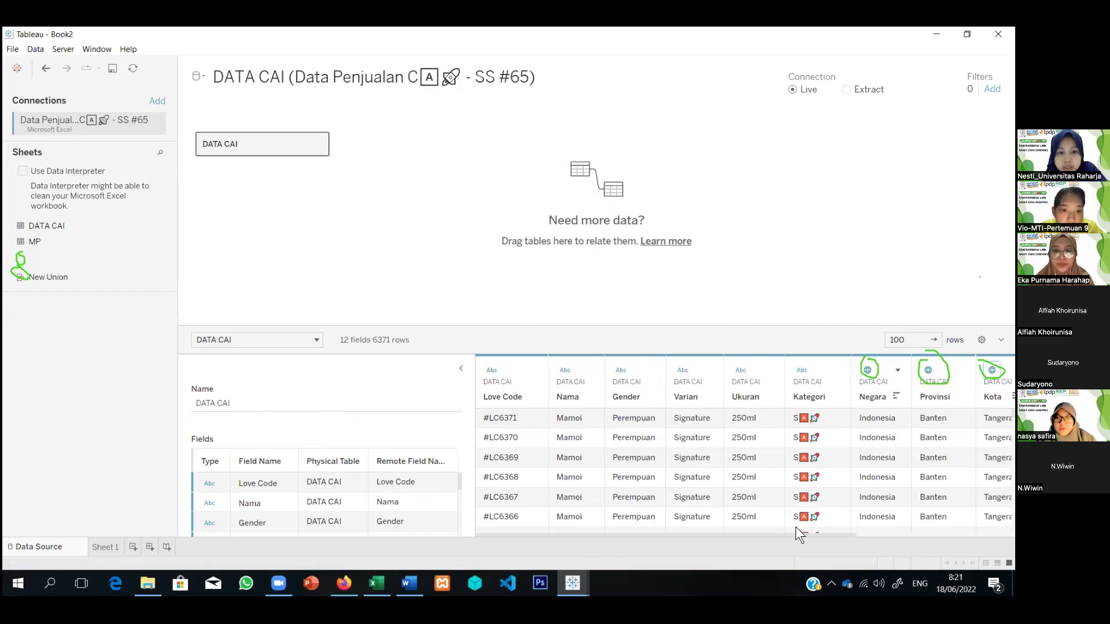
- Change the data type of the Tahun field to Date
left_click_drag(798, 536, 955, 535)
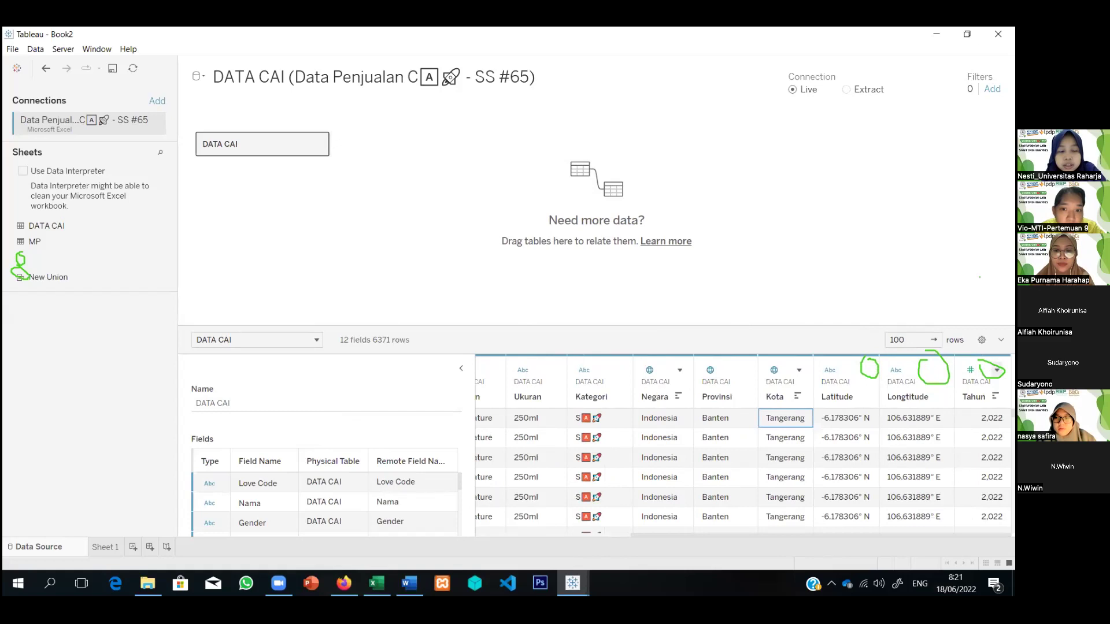
left_click(970, 370)
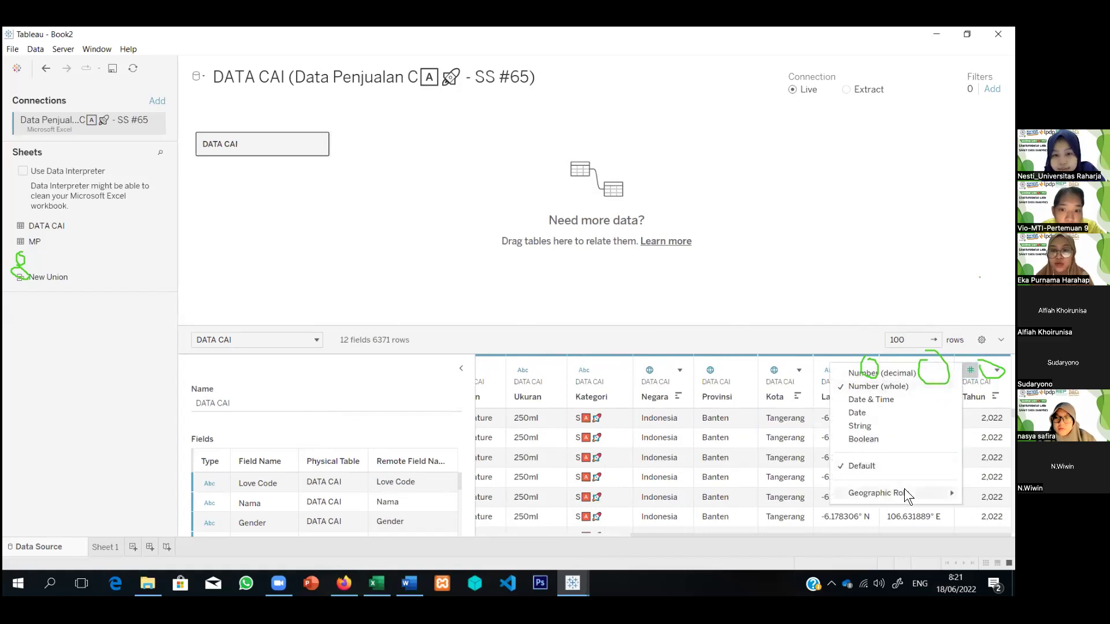
mouse_move(904, 490)
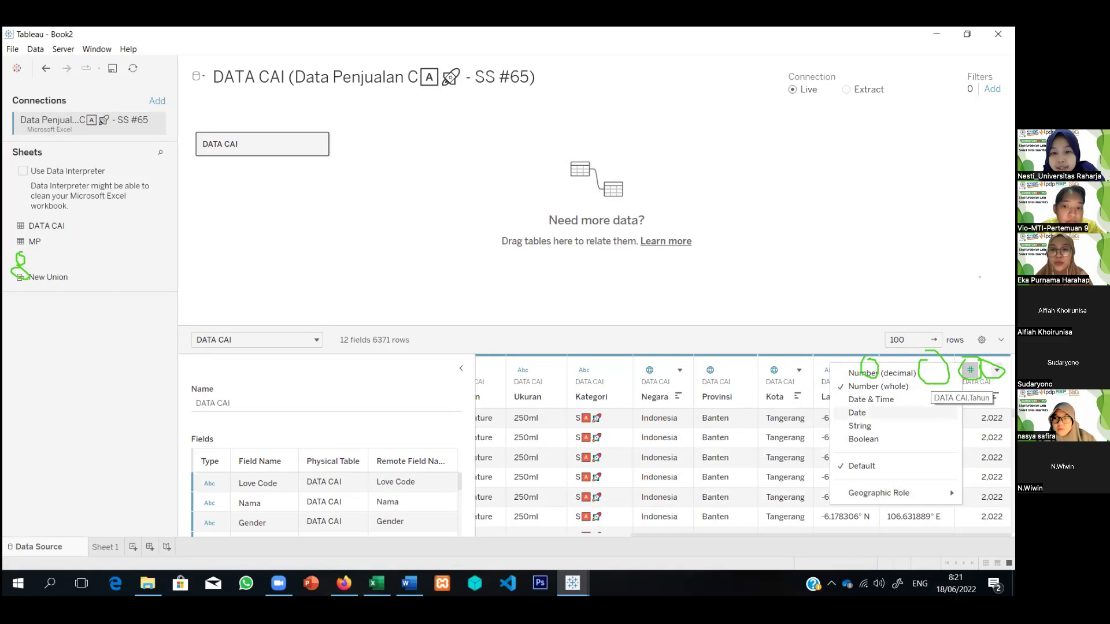
left_click(996, 370)
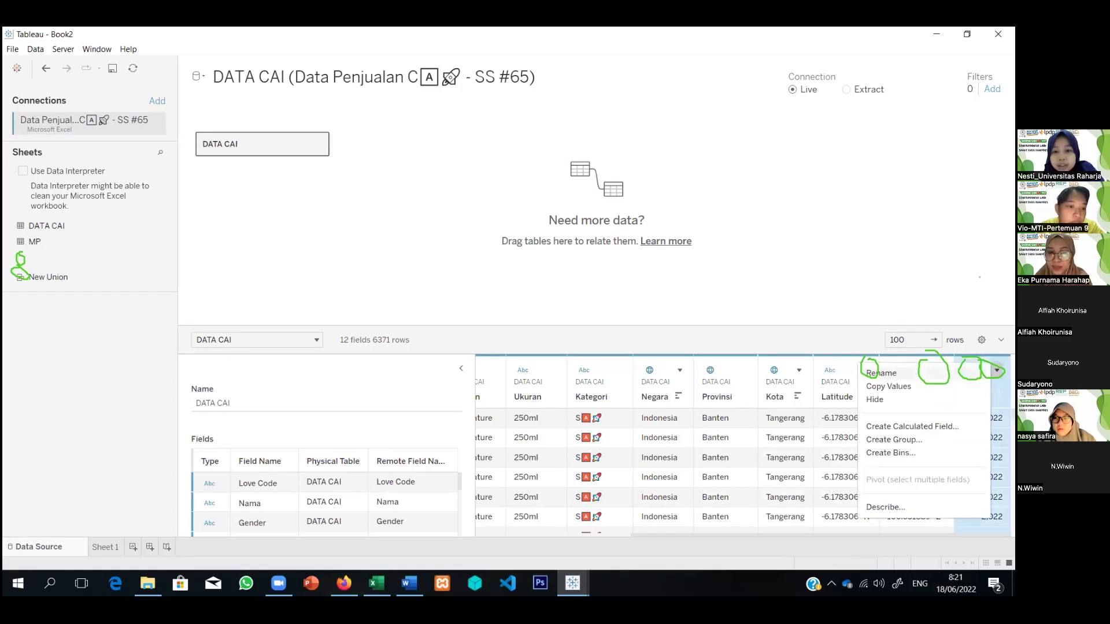
key("Escape")
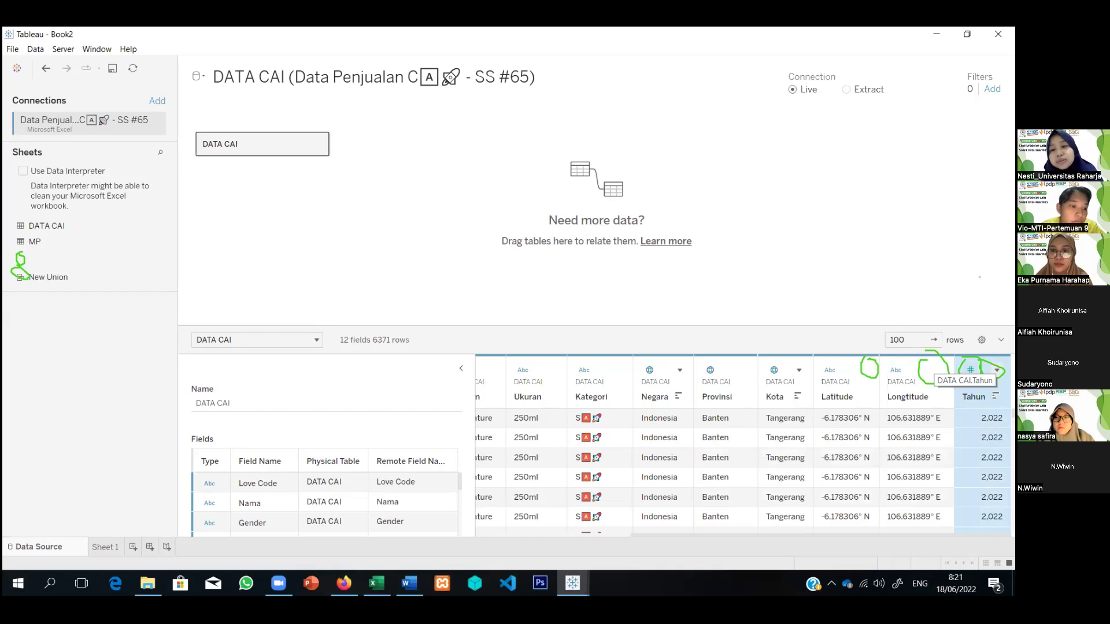
left_click(997, 370)
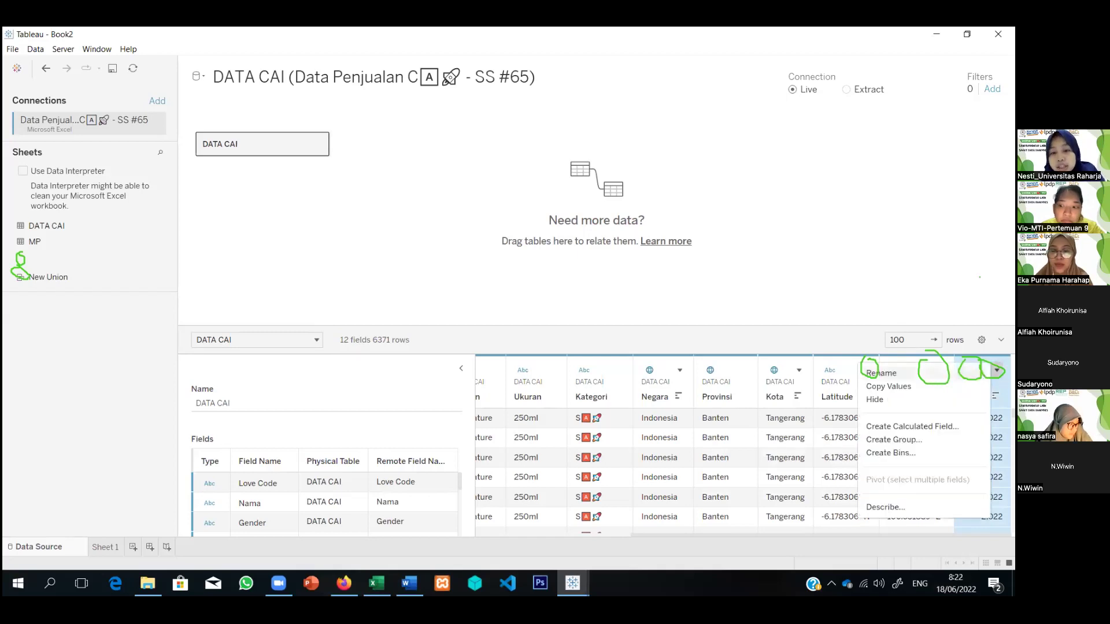
key("Escape")
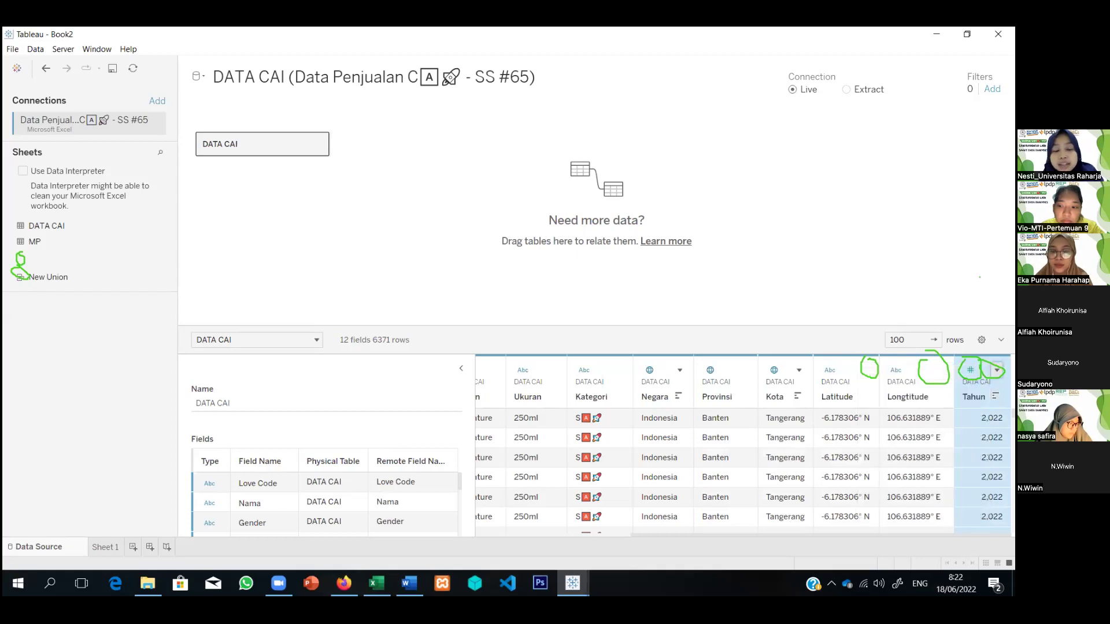
left_click(970, 370)
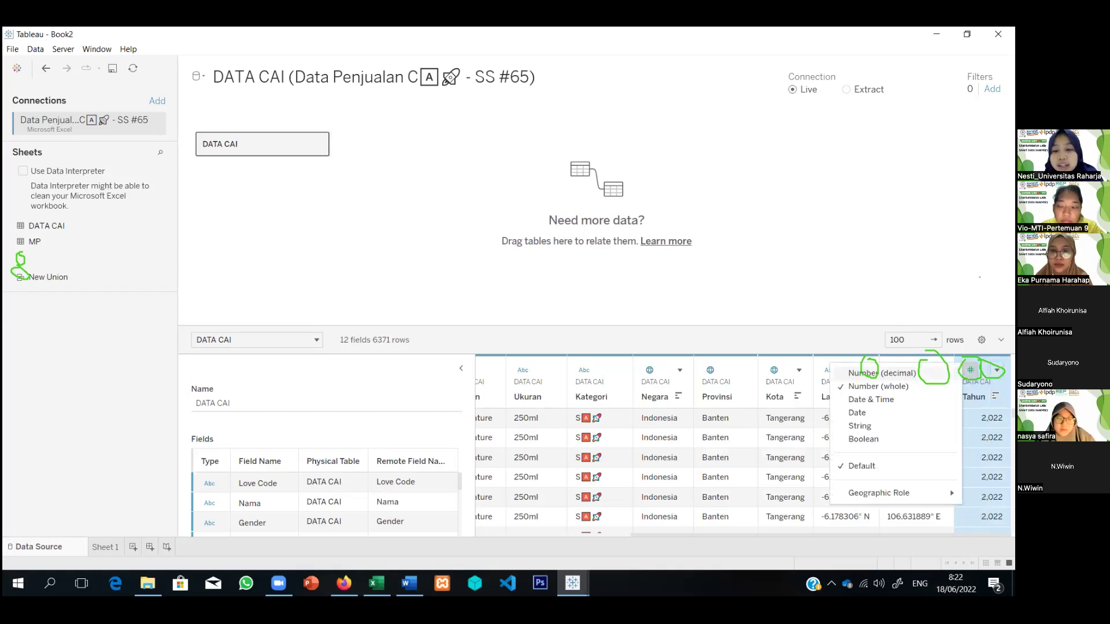
left_click(904, 413)
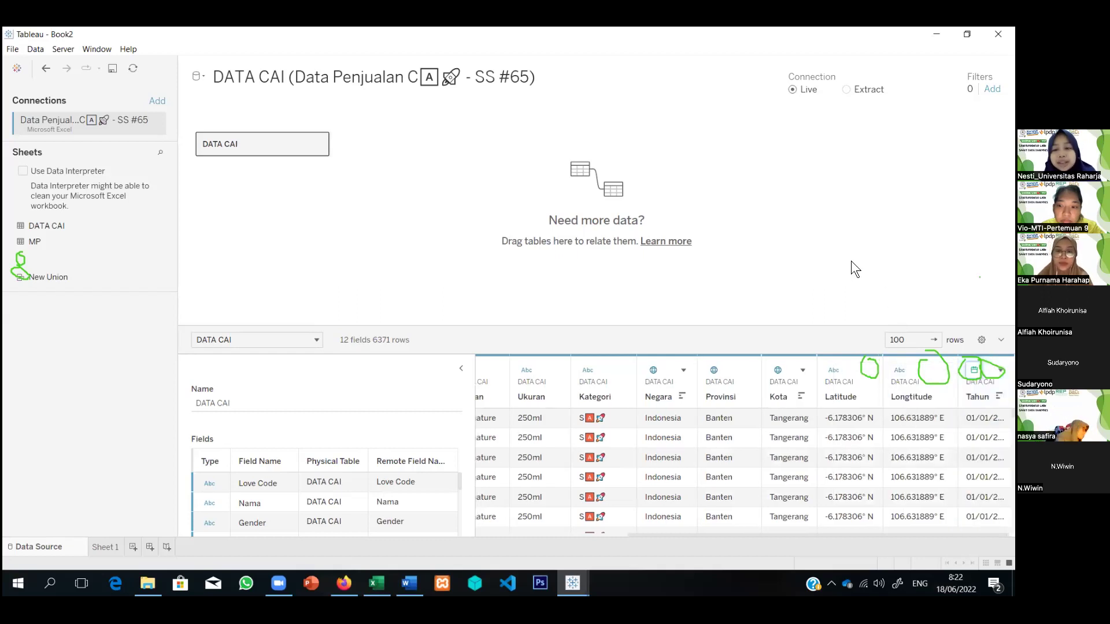
- Open the Sheet 1 worksheet and add the Negara and Provinsi fields to the marks as detail
left_click(104, 547)
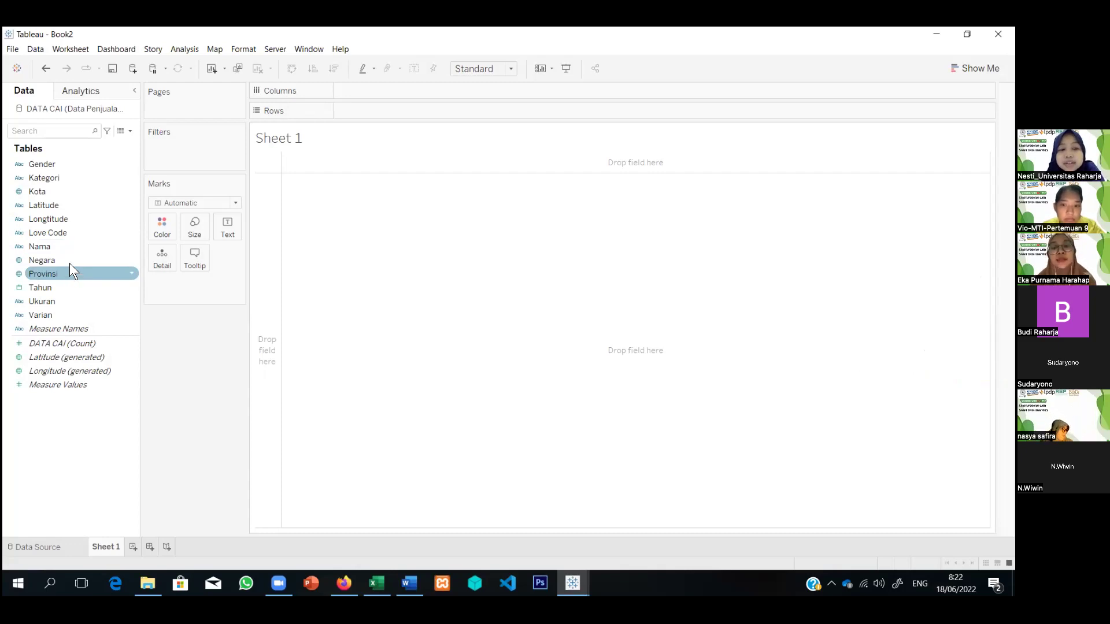
left_click_drag(71, 262, 162, 261)
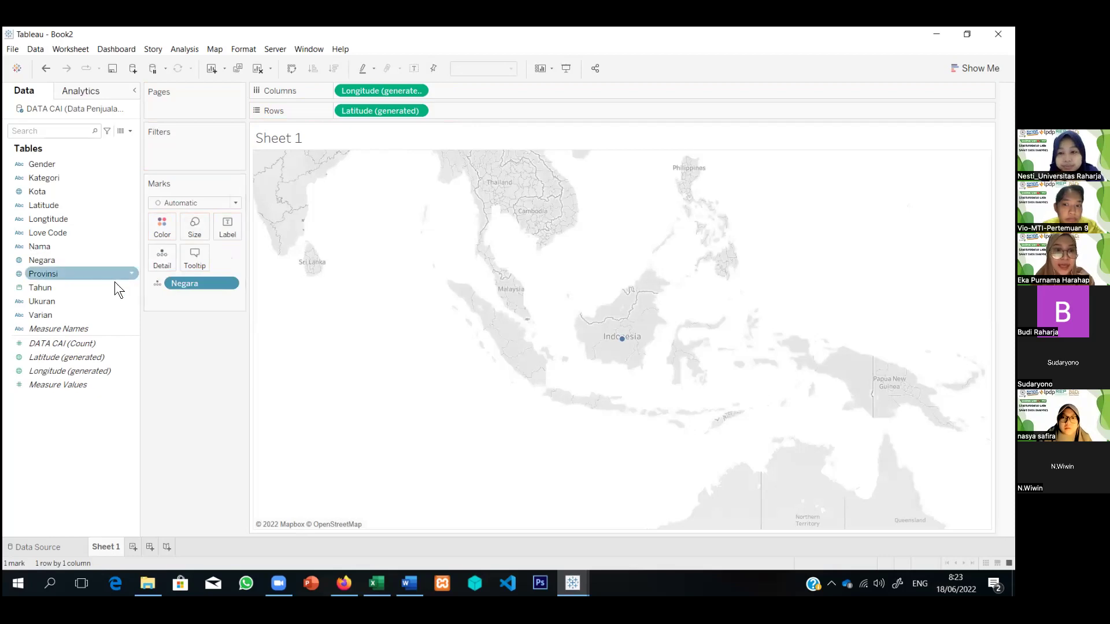
left_click(77, 273)
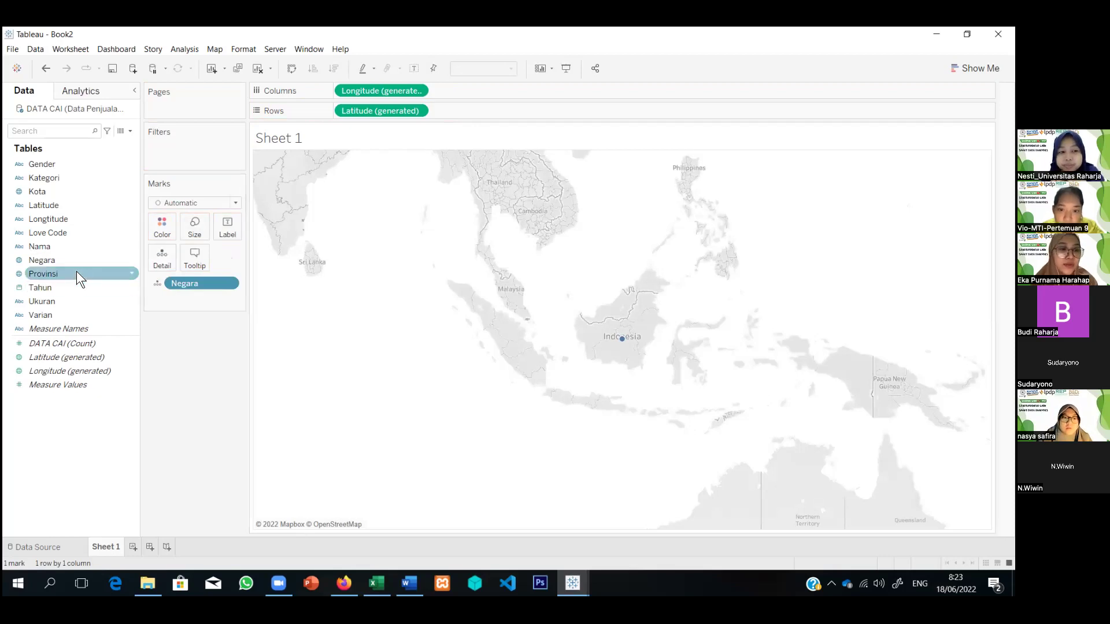
left_click(77, 272)
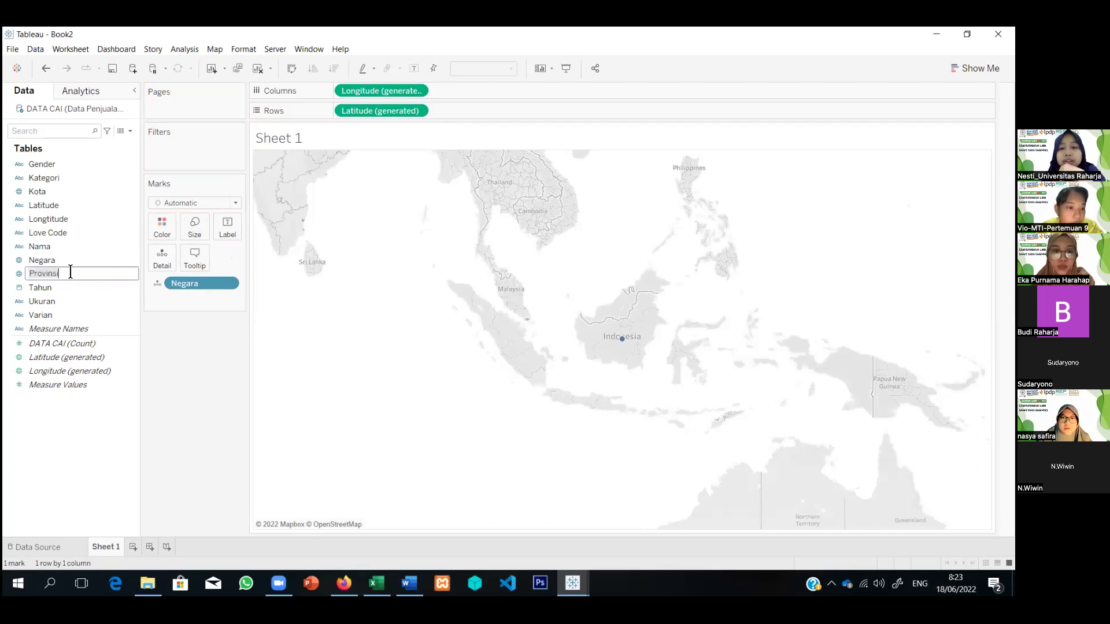
left_click_drag(70, 268, 160, 257)
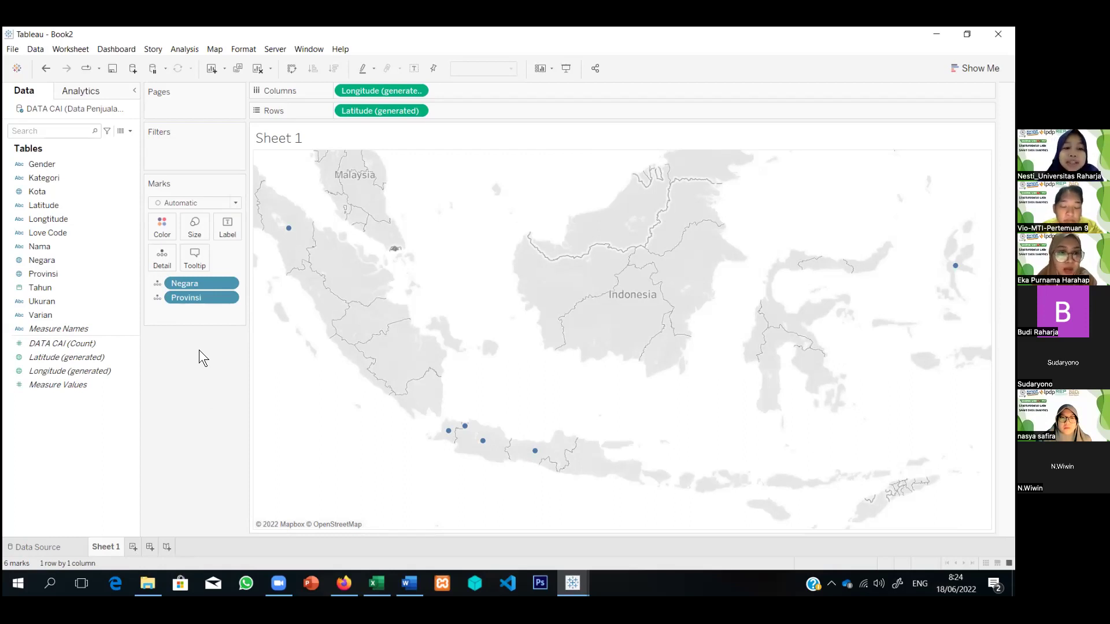
- Set the mark type to Map and colour the regions by the Provinsi field
left_click(233, 203)
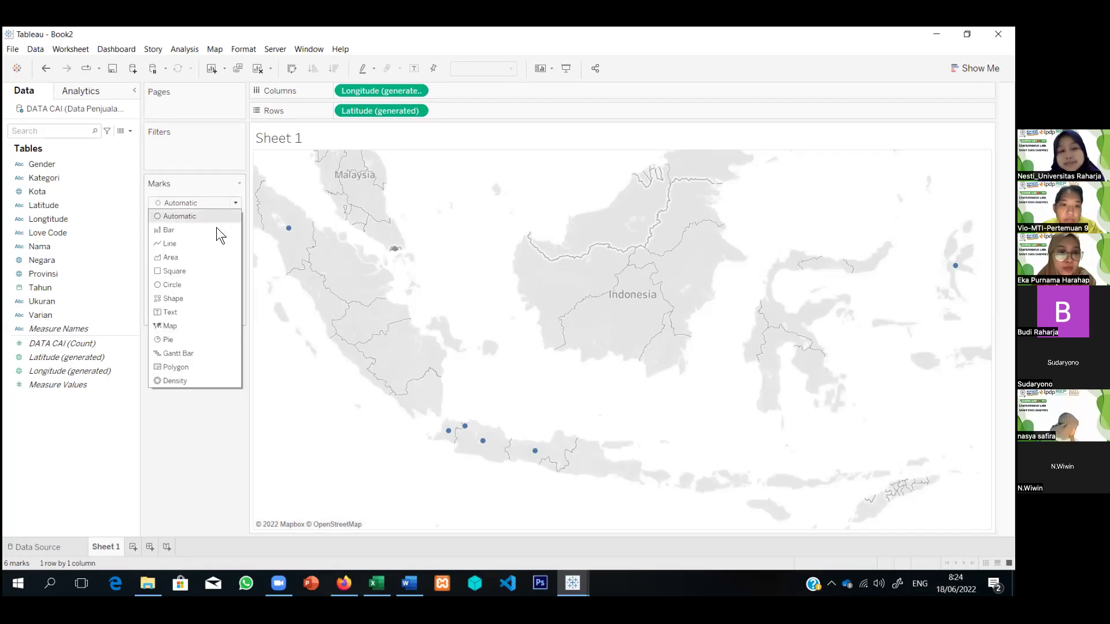
left_click(201, 327)
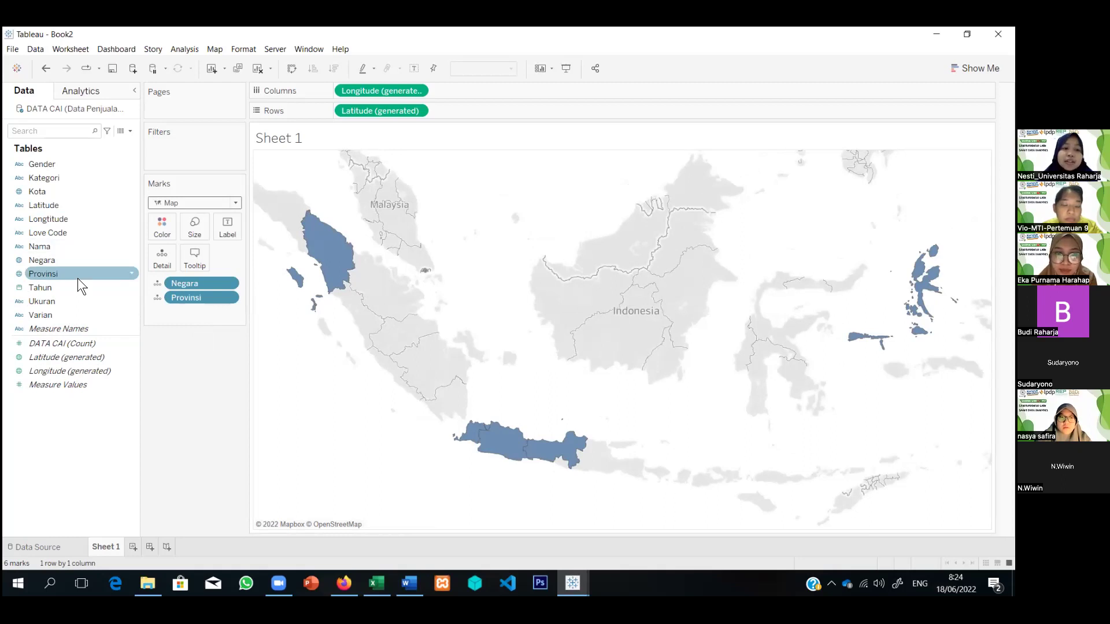
left_click_drag(73, 271, 162, 227)
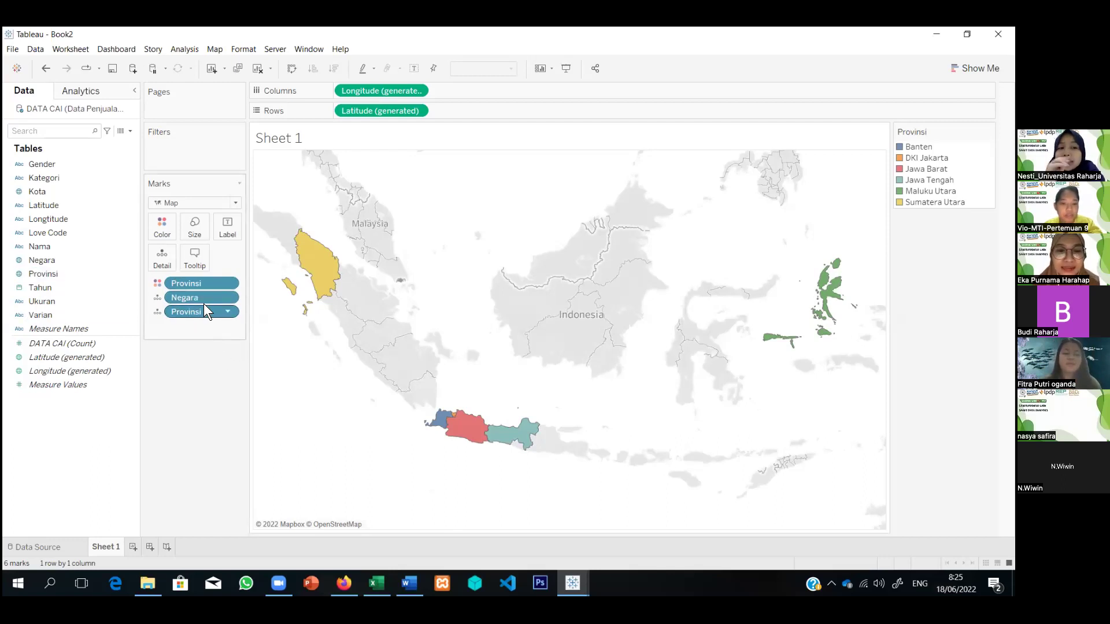
left_click(237, 204)
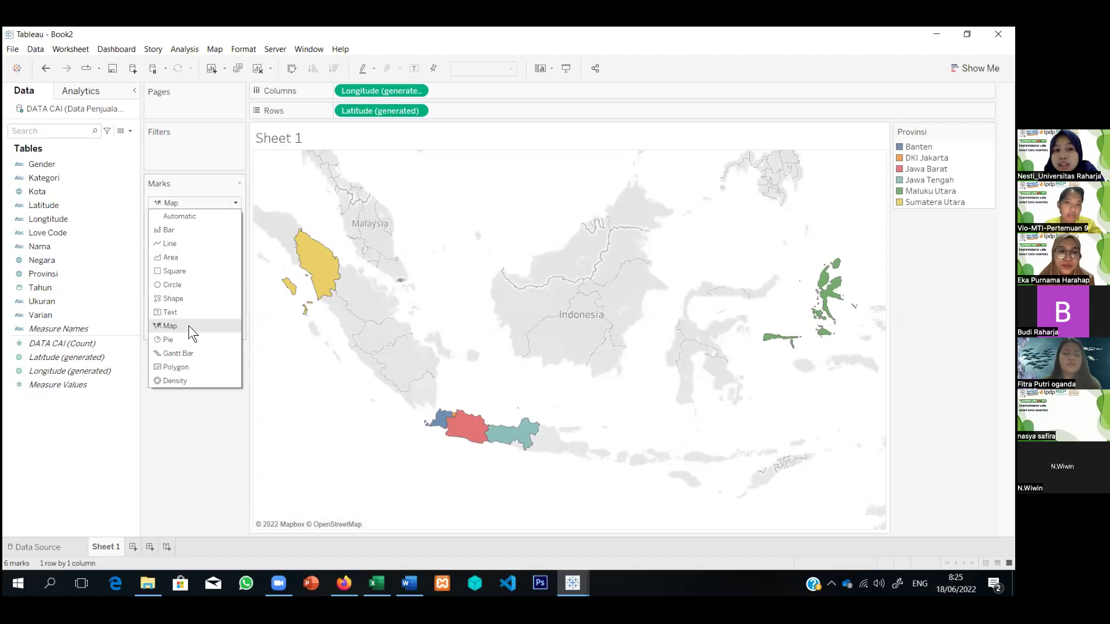
left_click(195, 435)
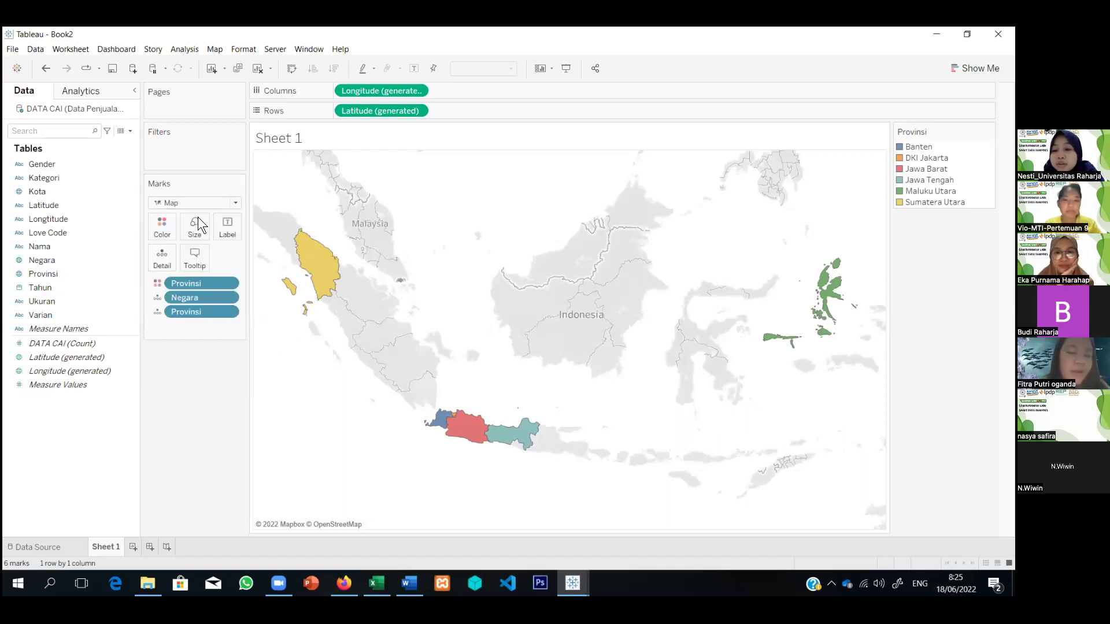
left_click(236, 204)
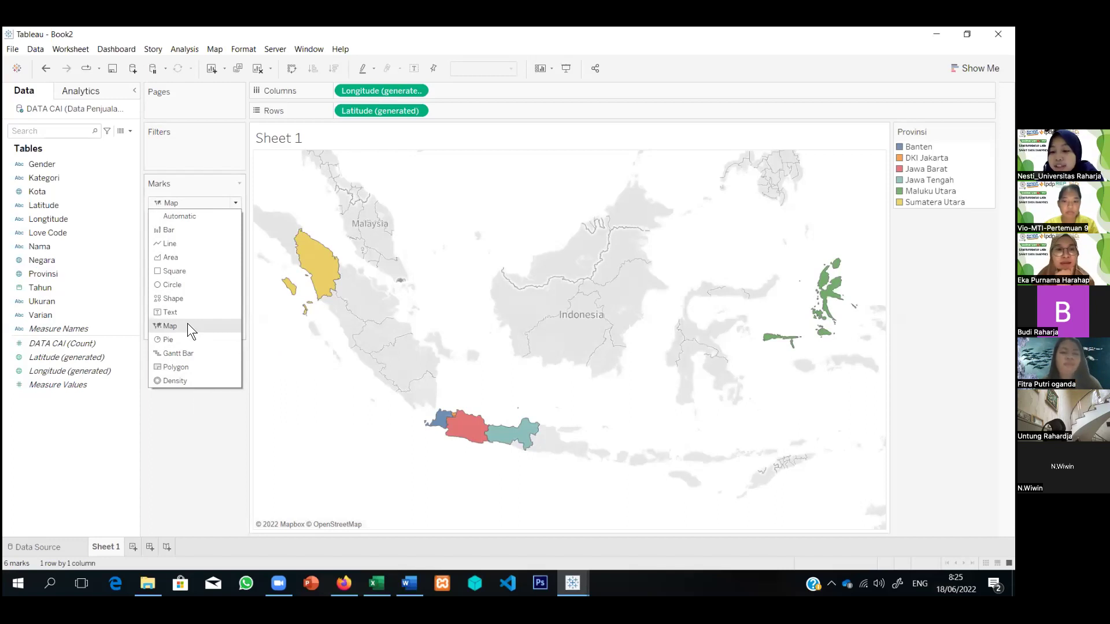
left_click(190, 397)
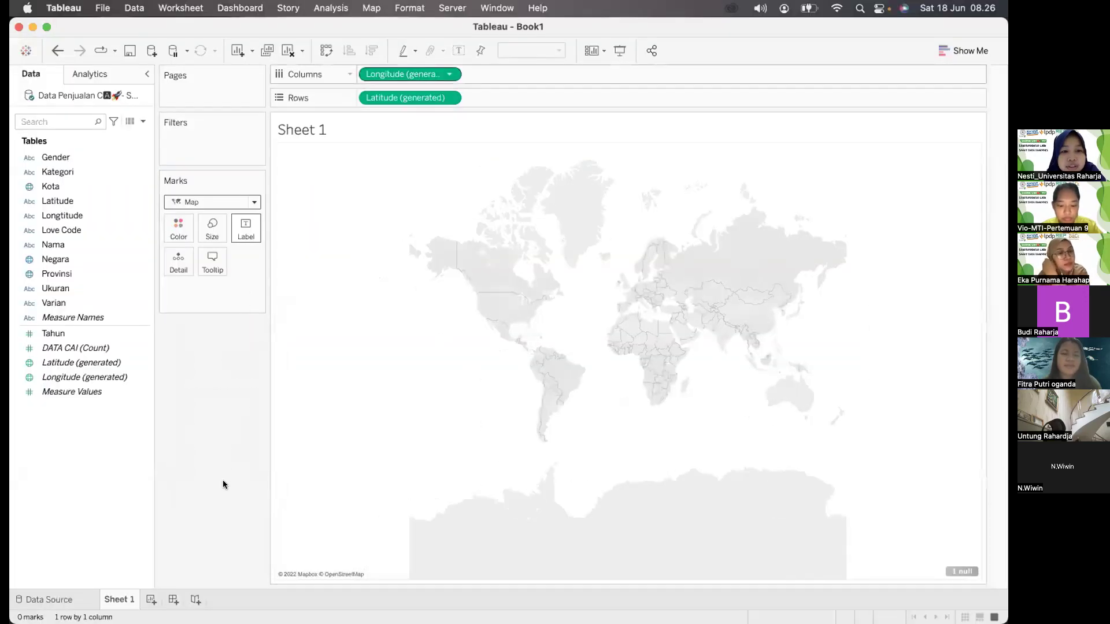
- Remove the generated longitude from Columns and the generated latitude from Rows in the Book1 worksheet
left_click(449, 74)
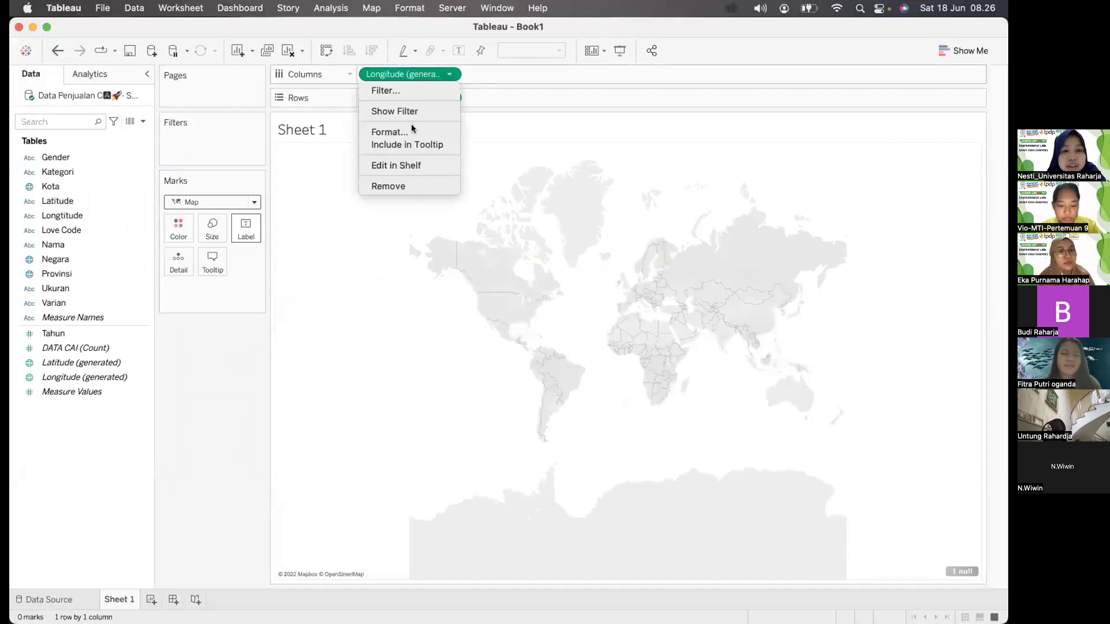
left_click(440, 186)
left_click(448, 98)
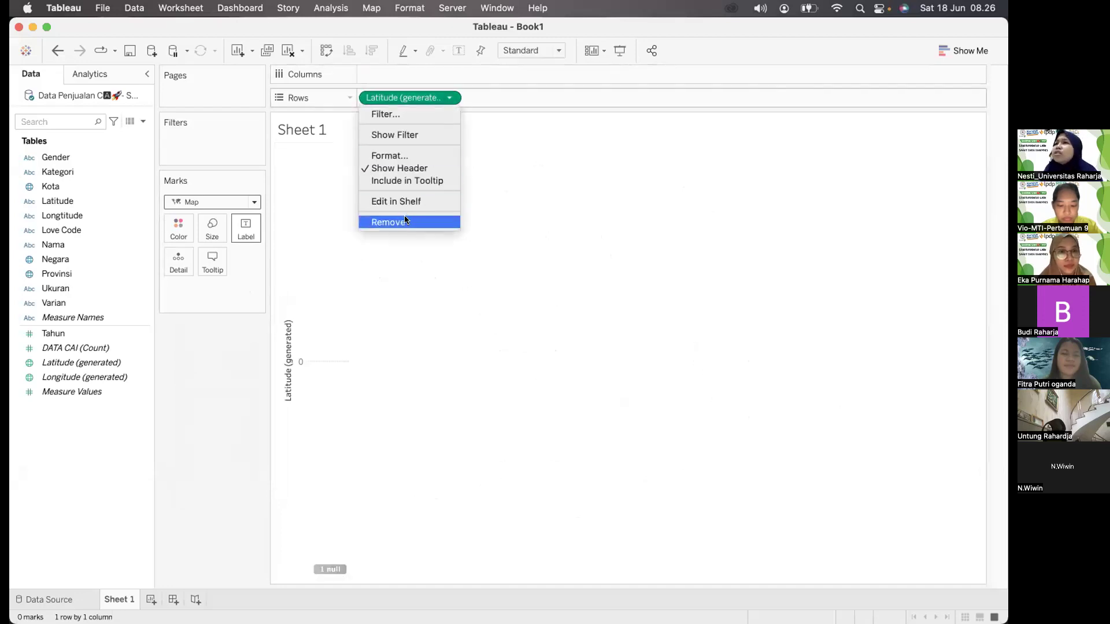
left_click(407, 220)
- Change the geographic role of the Negara field to Country/Region
left_click(48, 261)
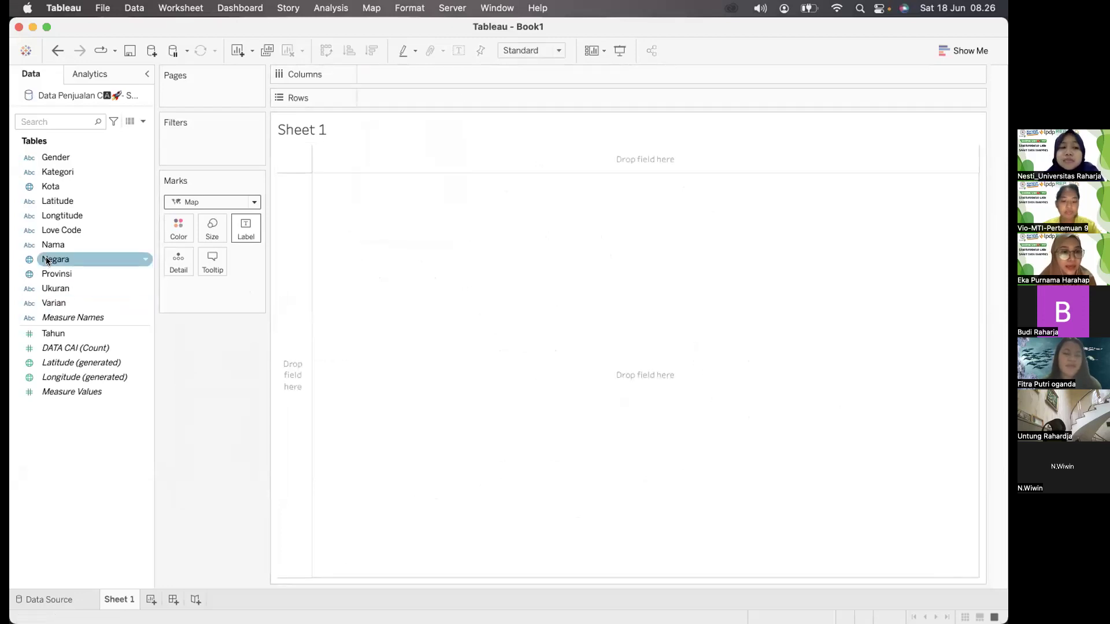
left_click(143, 259)
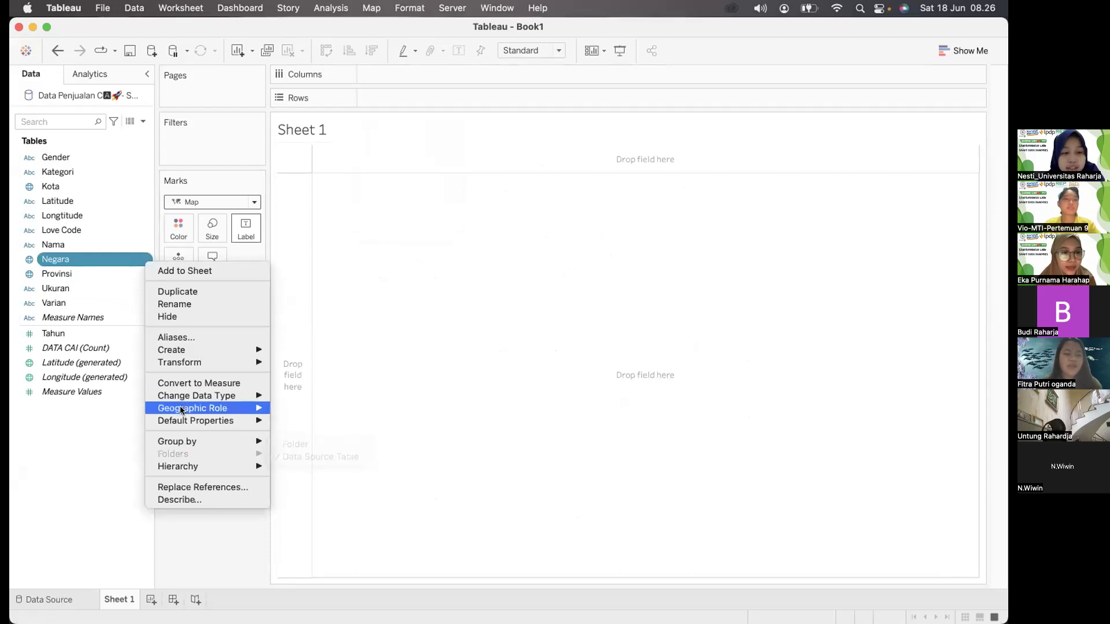
mouse_move(181, 409)
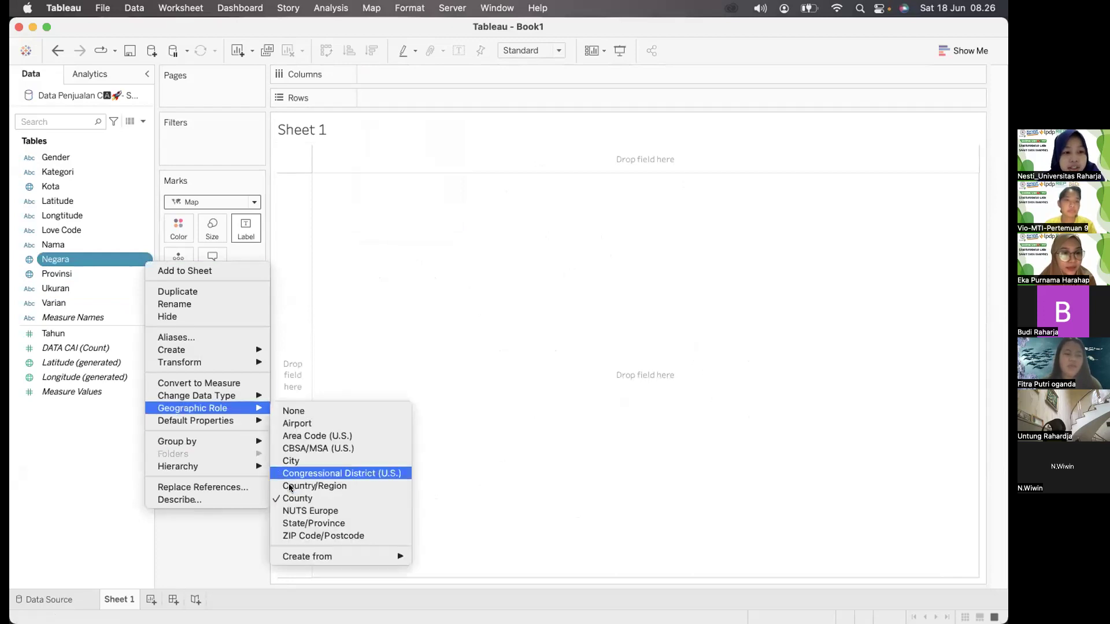
left_click(40, 466)
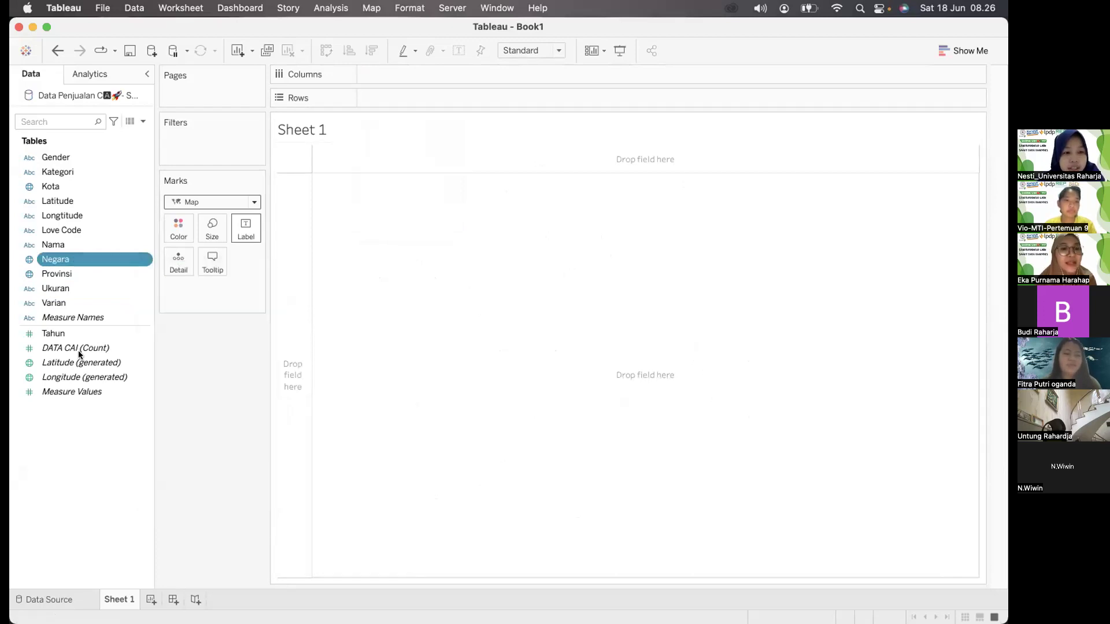
left_click(145, 261)
mouse_move(197, 407)
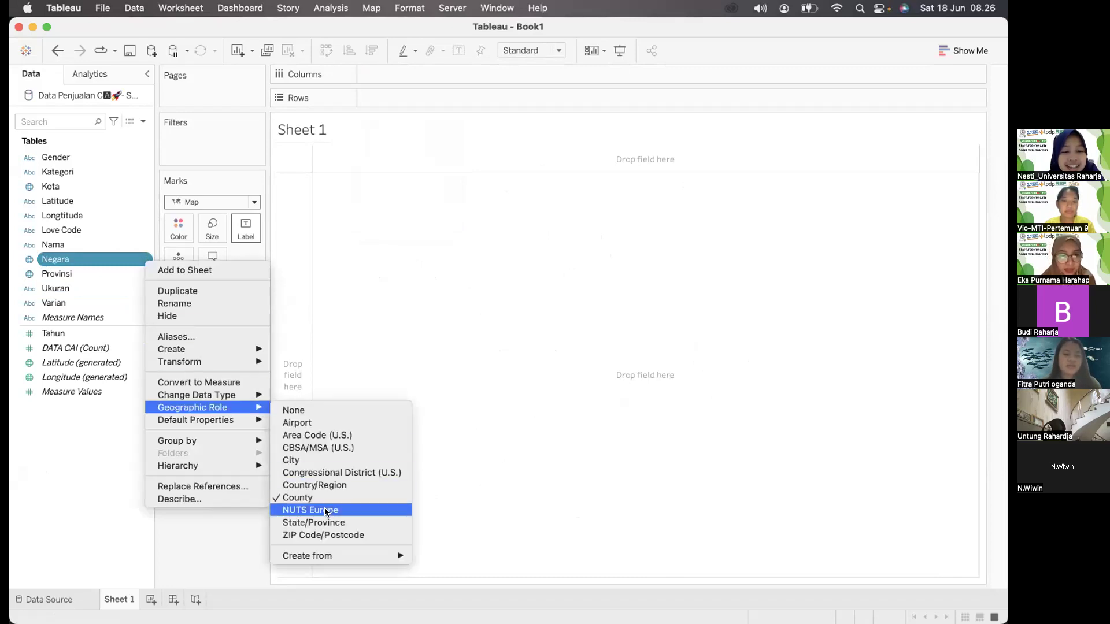
left_click(321, 487)
- Build the province map by adding Negara and Provinsi as detail and colouring the marks by Provinsi
left_click_drag(51, 259, 168, 247)
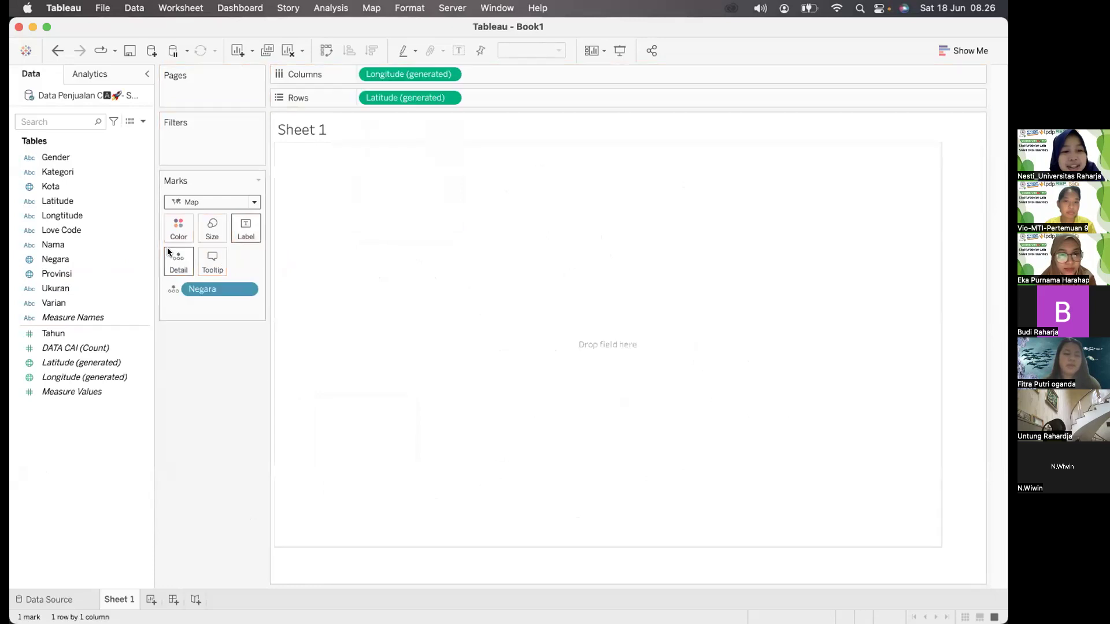
left_click_drag(57, 273, 178, 260)
left_click_drag(52, 273, 171, 221)
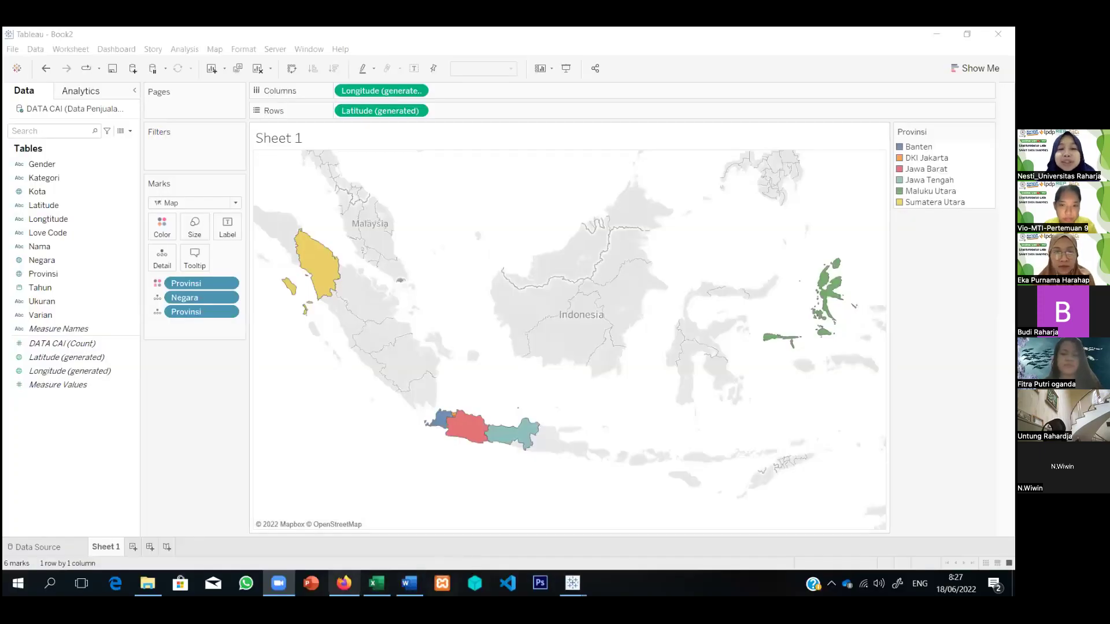
- Switch to the Book2 workbook window
mouse_move(573, 584)
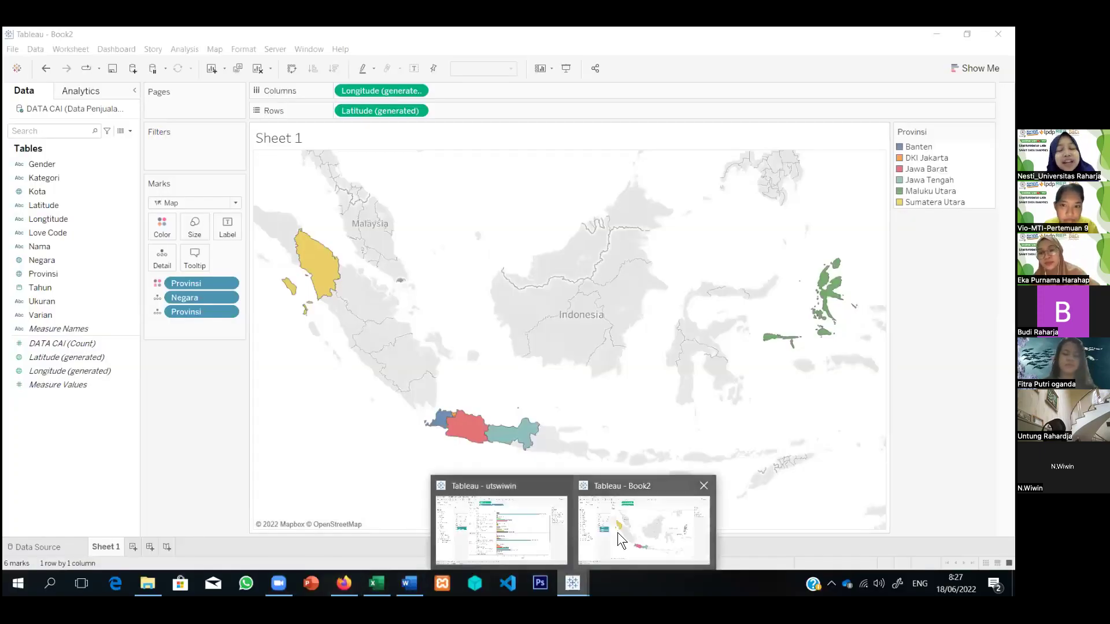
left_click(617, 532)
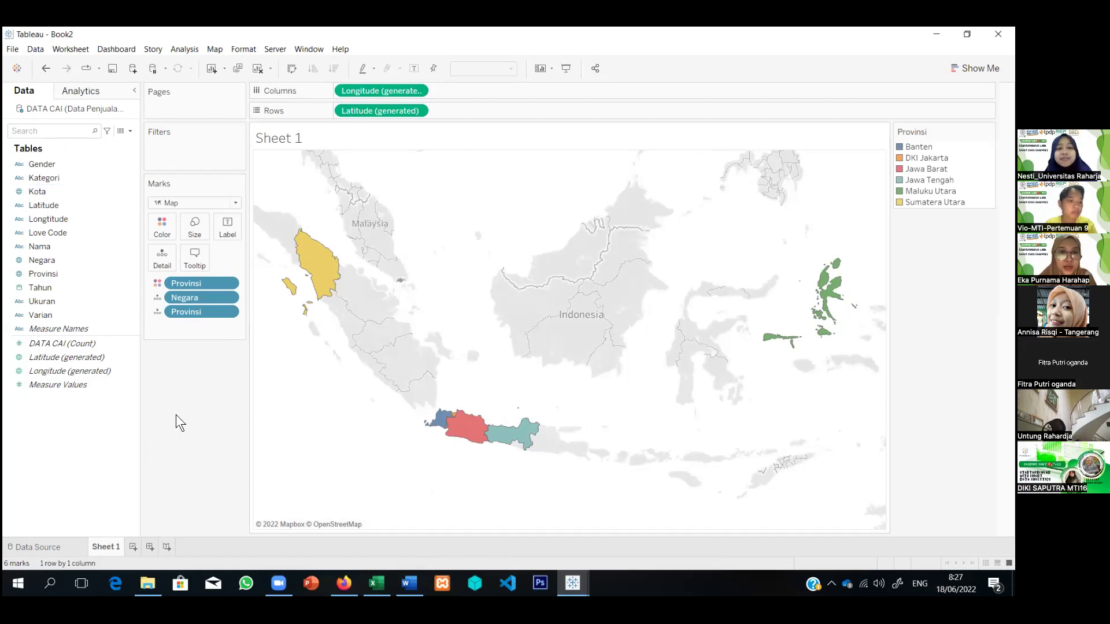
- Label the map marks with Provinsi and check the province tooltips on the map
left_click_drag(47, 273, 231, 223)
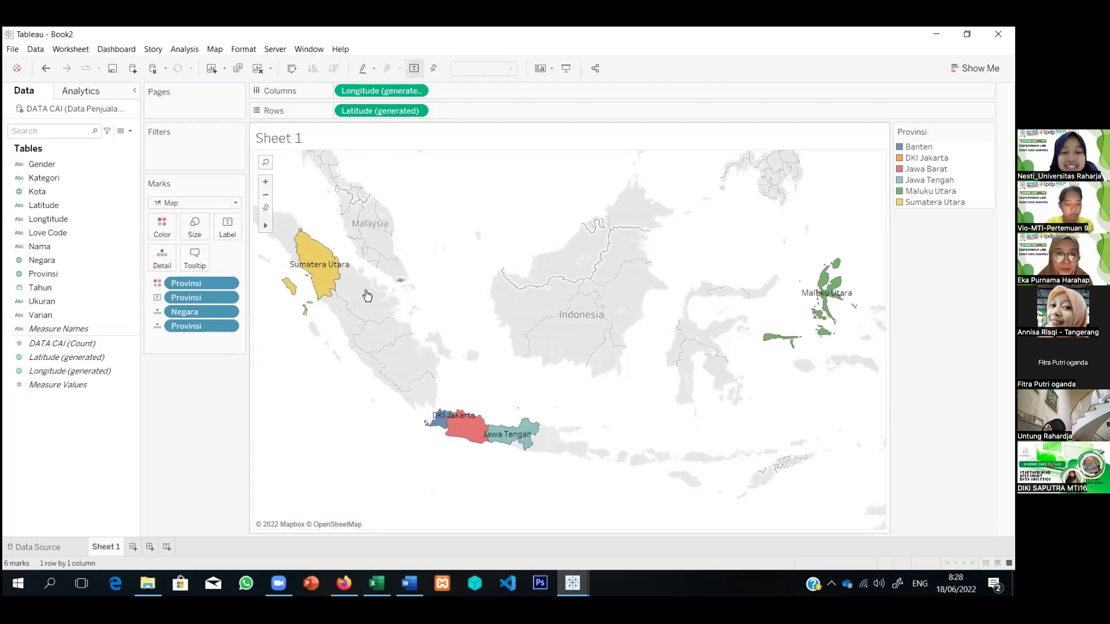
mouse_move(458, 426)
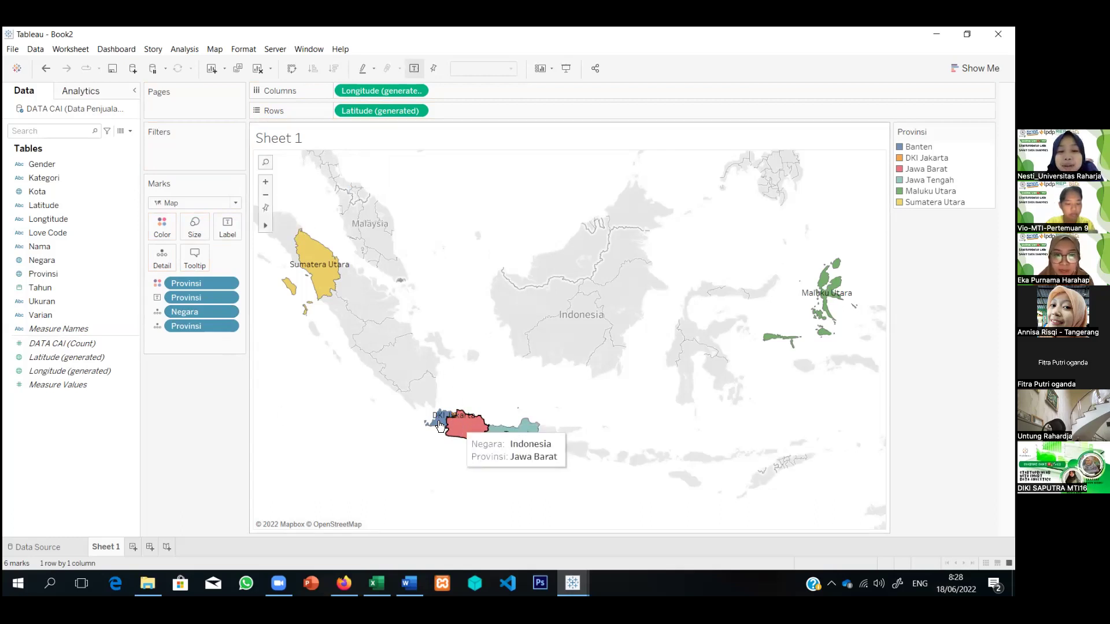
mouse_move(507, 434)
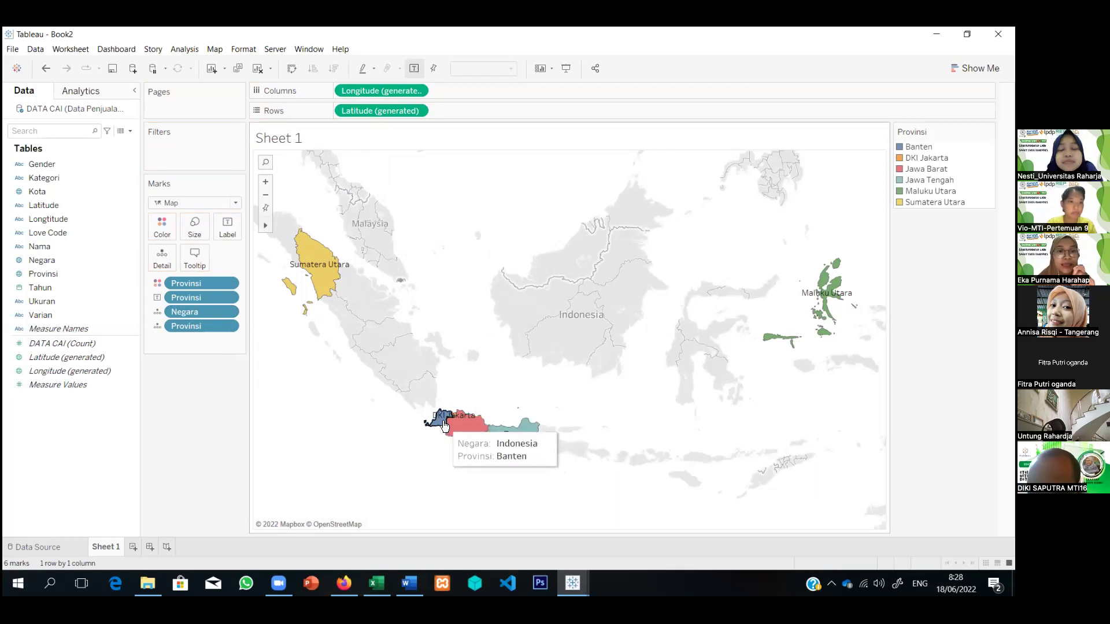
mouse_move(322, 304)
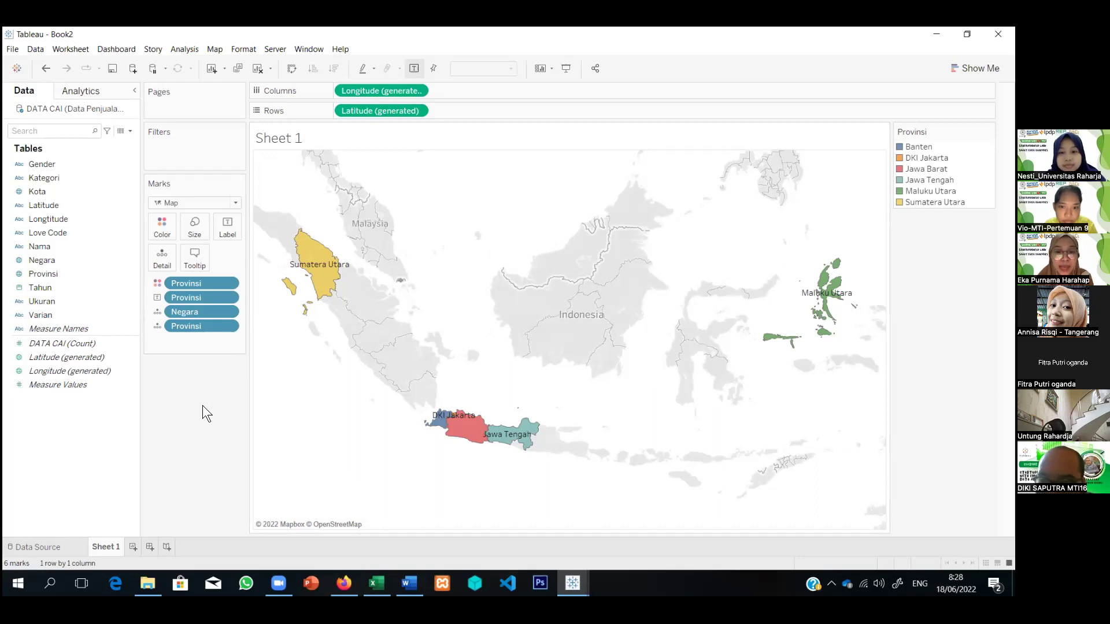
- Add DATA CAI (Count) to the map labels and inspect the record counts of the provinces
left_click(81, 287)
left_click(81, 274)
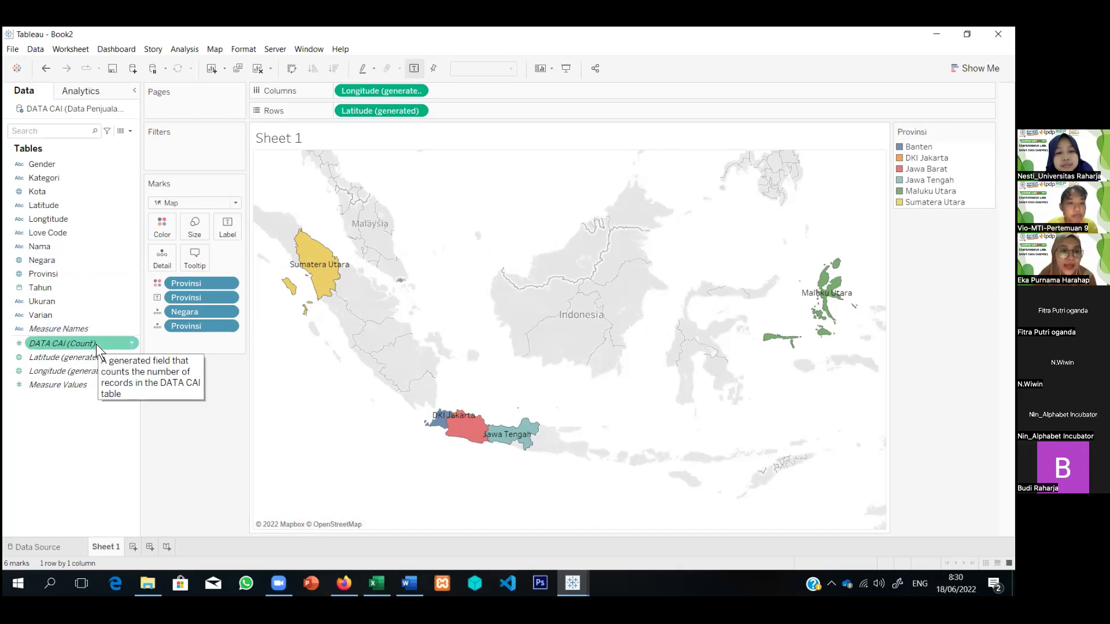
left_click_drag(96, 345, 226, 223)
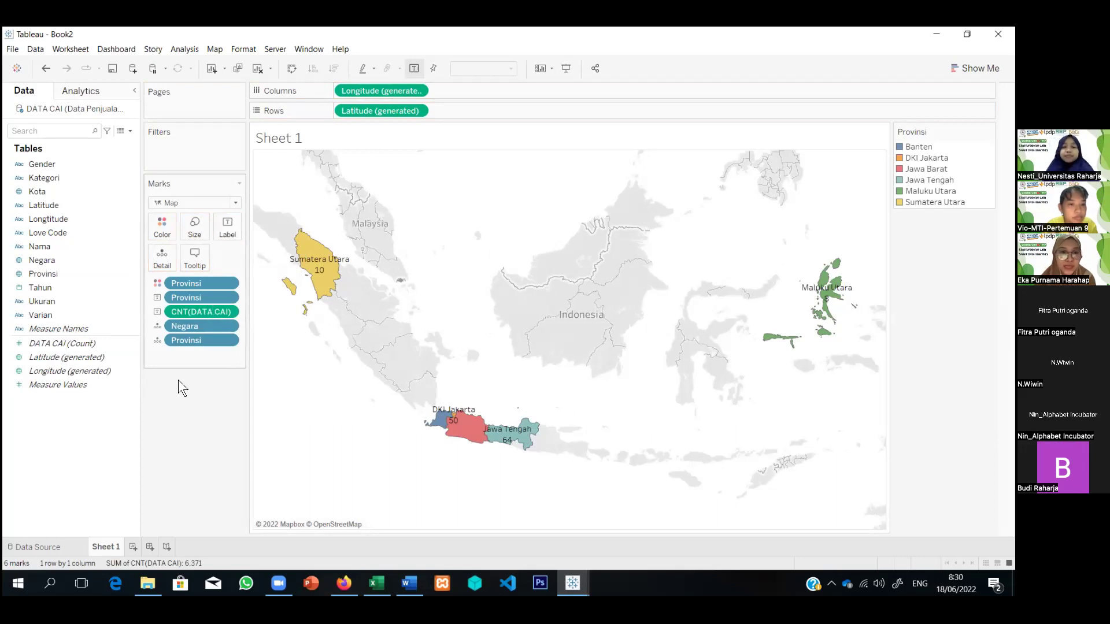
mouse_move(342, 289)
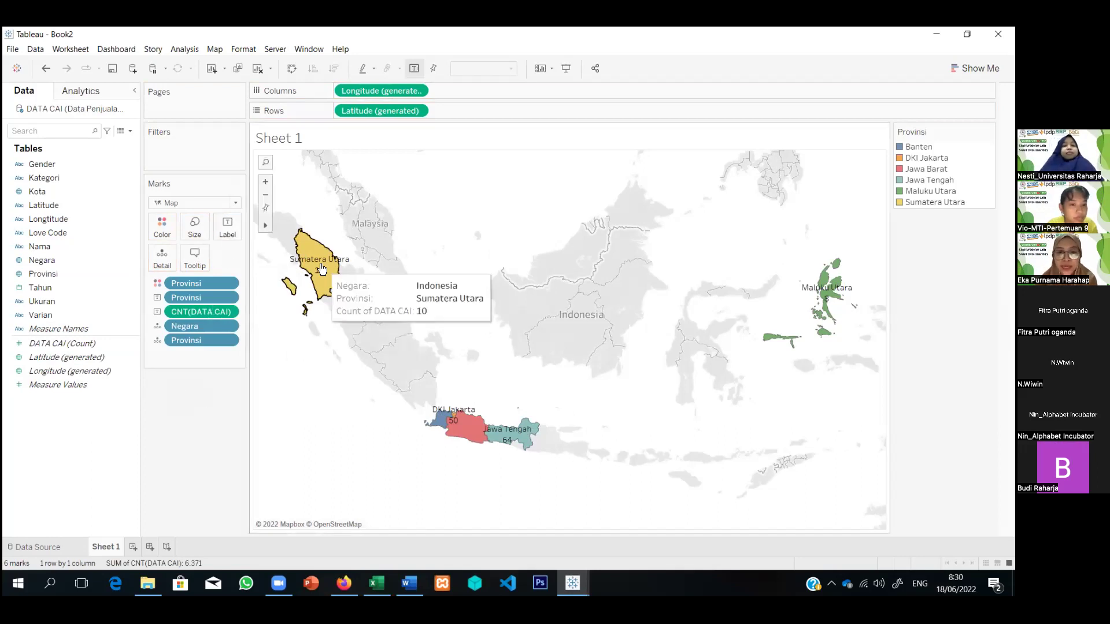
mouse_move(460, 423)
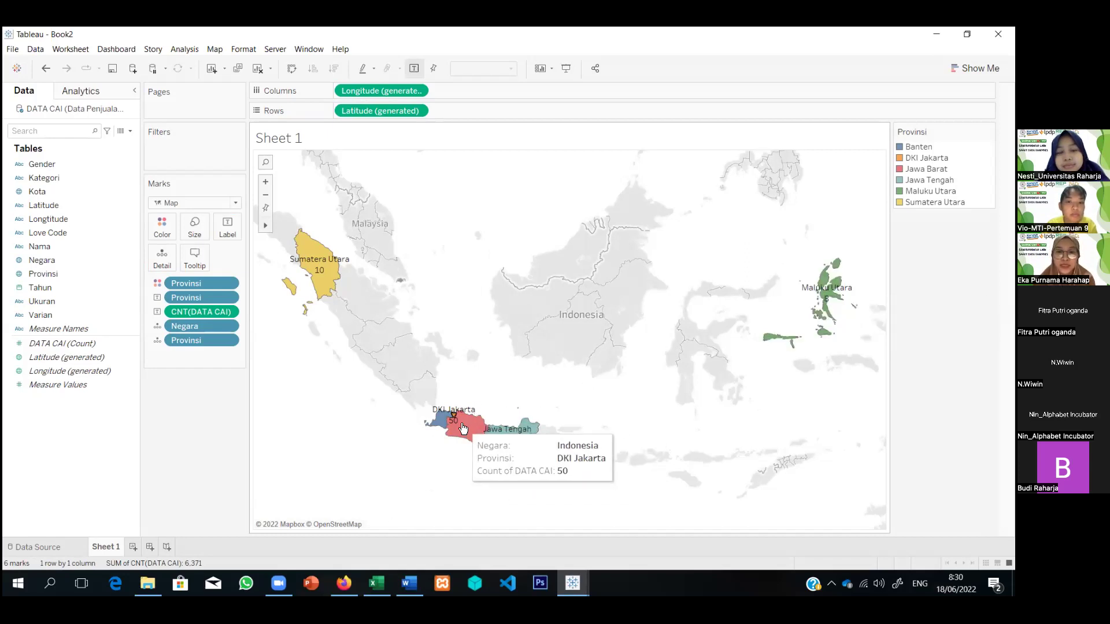
mouse_move(516, 439)
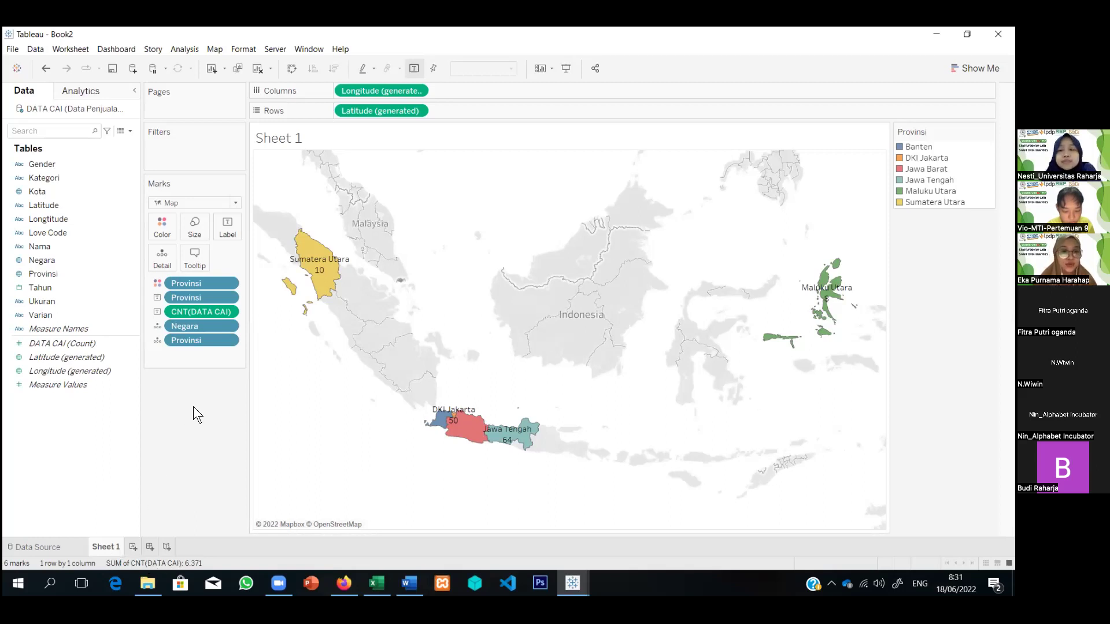
- Rename Sheet 1 to "pecinta cai di nusantara"
double_click(97, 546)
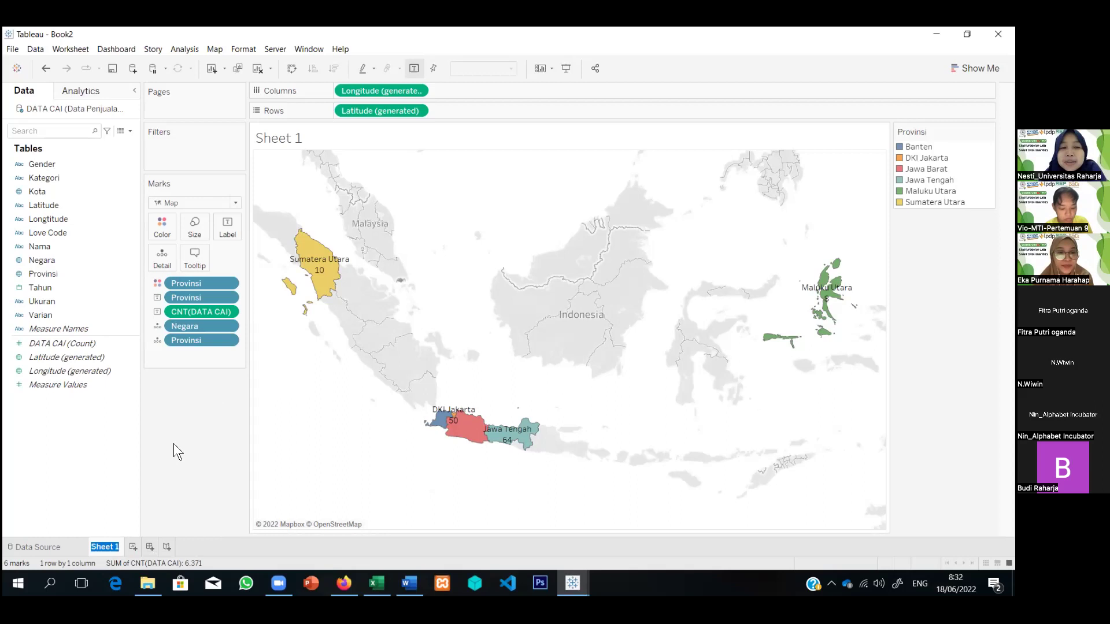
type("pecinta cai di nusantara")
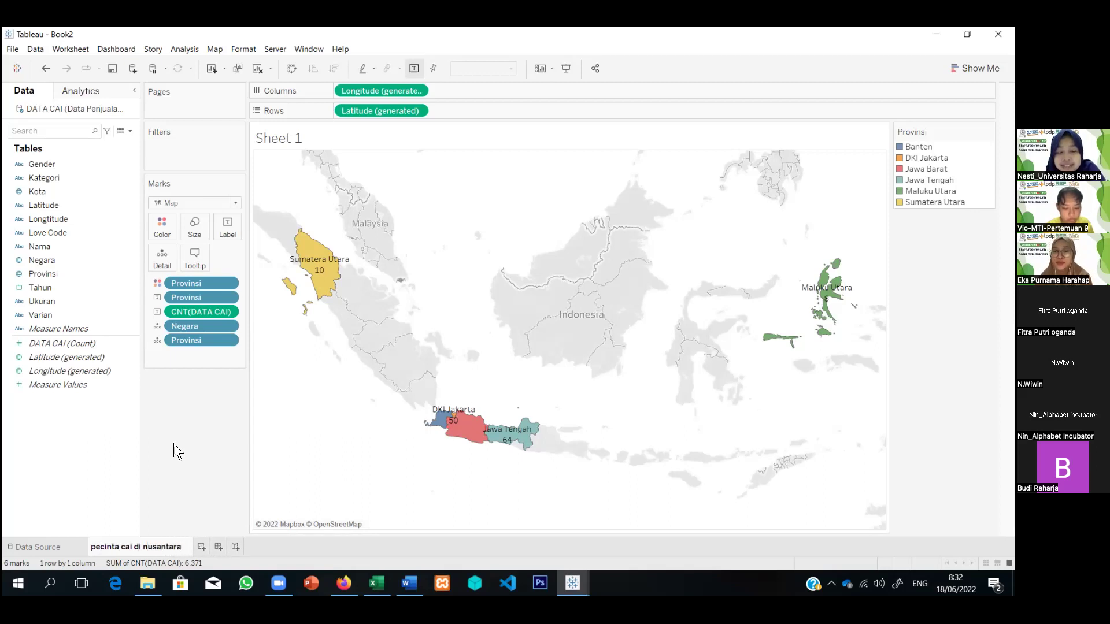
key("Return")
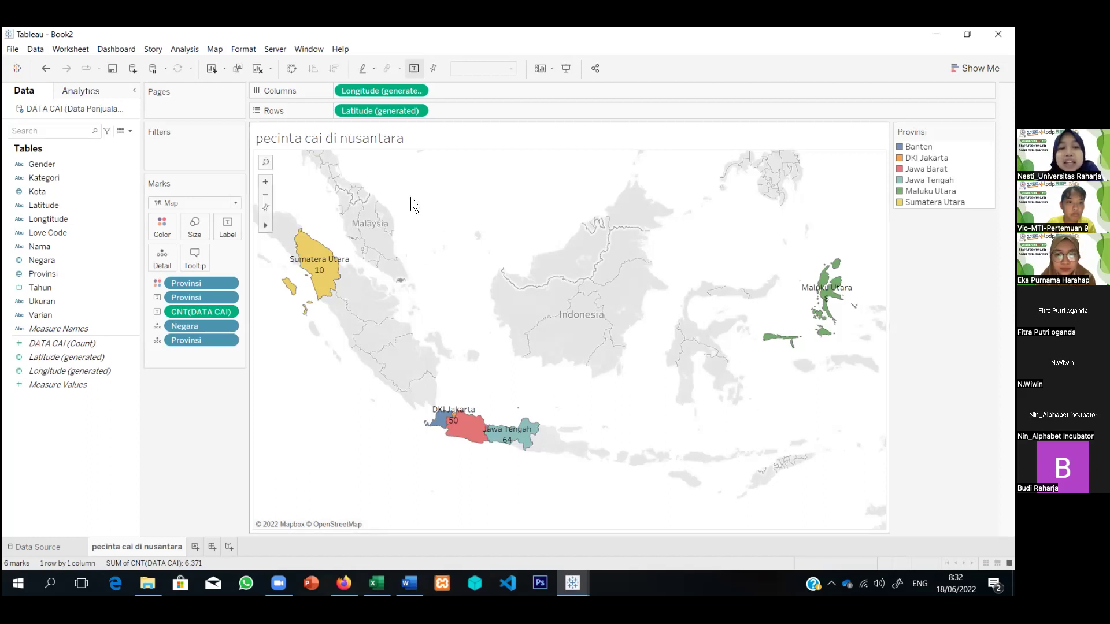
- Set the worksheet title's font to Yu Gothic Light at size 20
double_click(400, 137)
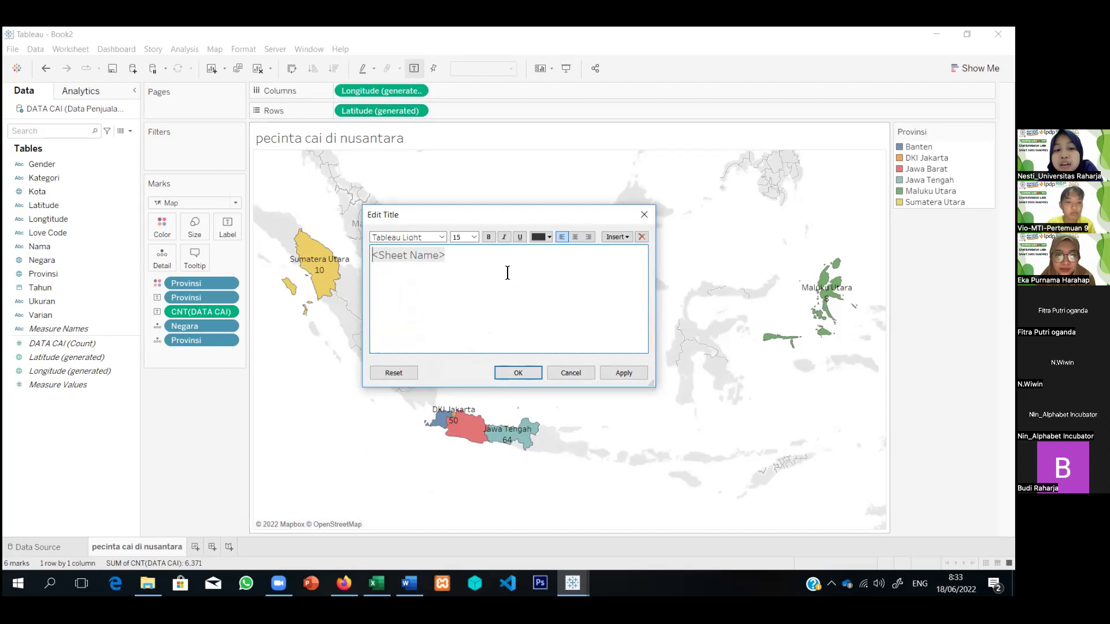
key("ctrl+a")
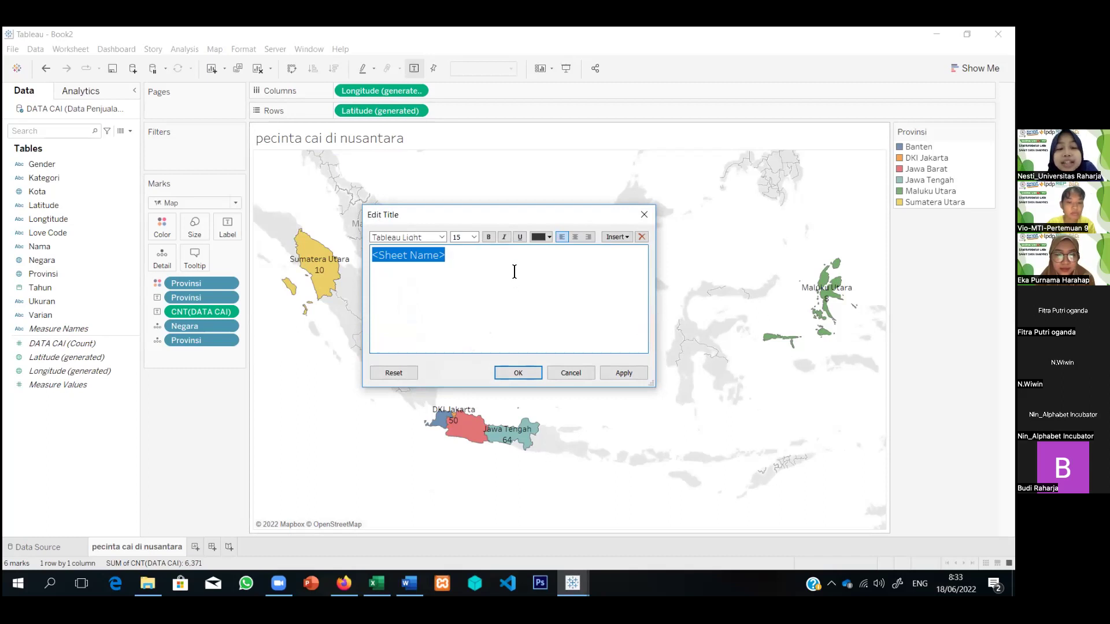
left_click(474, 238)
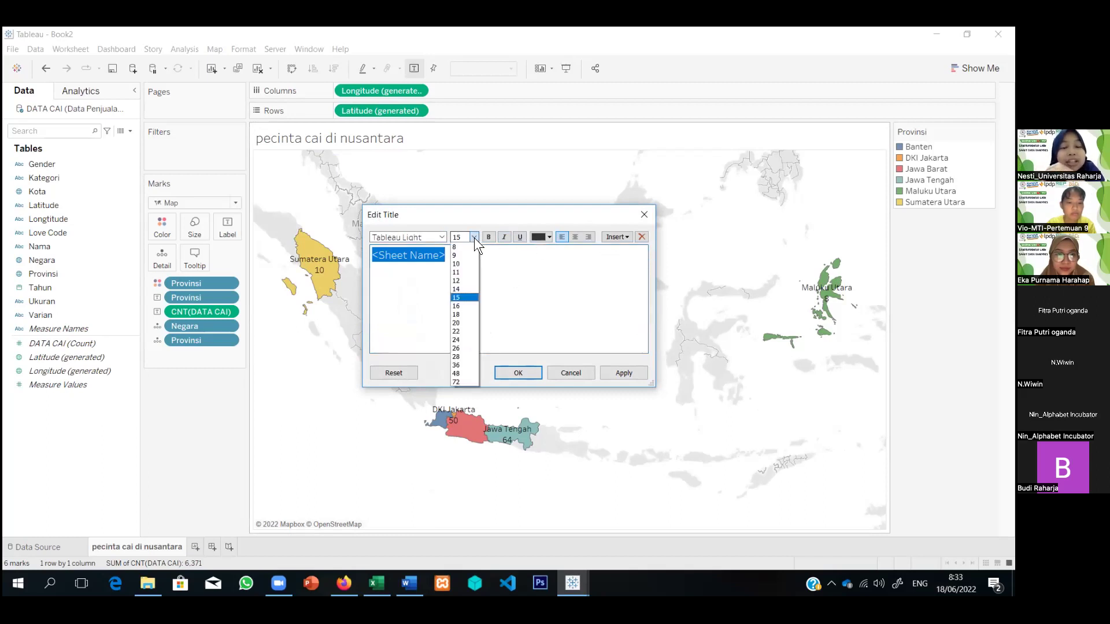
left_click(441, 238)
left_click(442, 237)
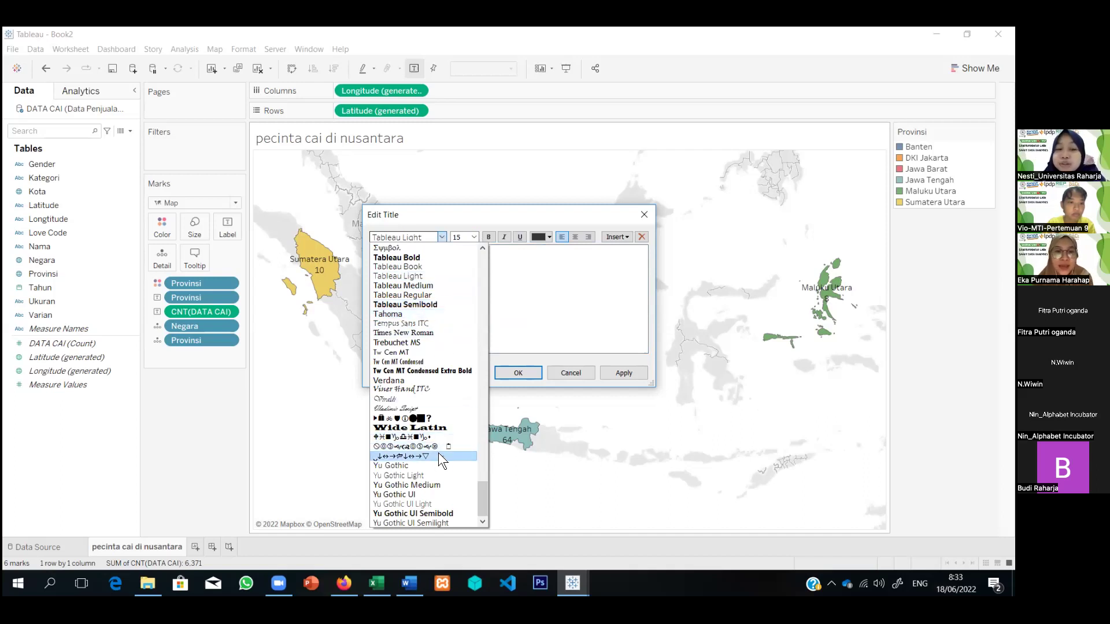
left_click(431, 475)
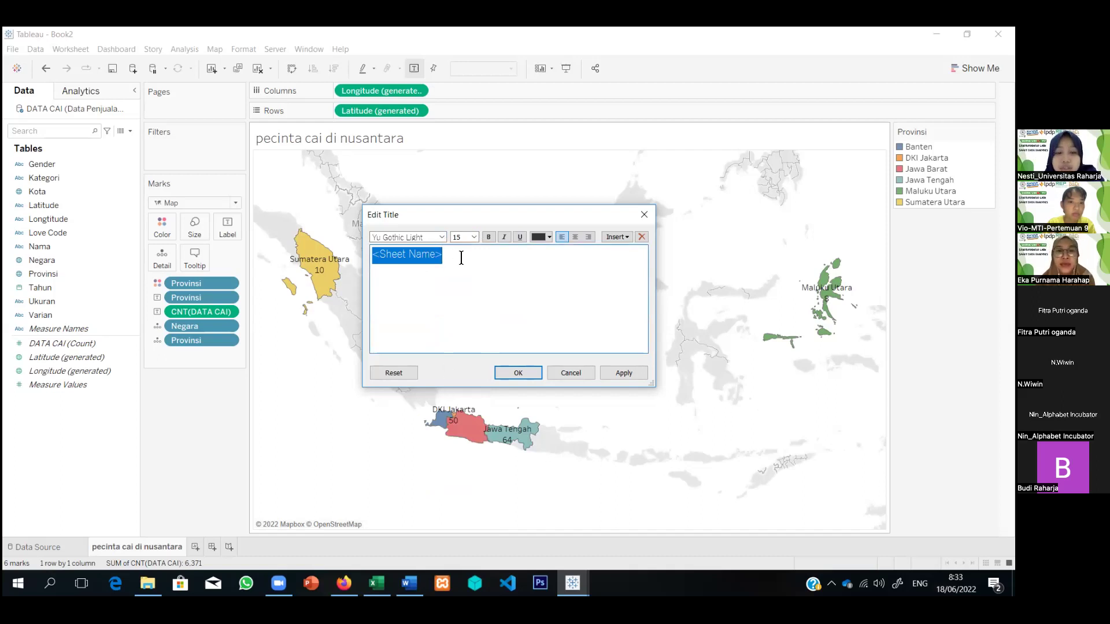
left_click(473, 238)
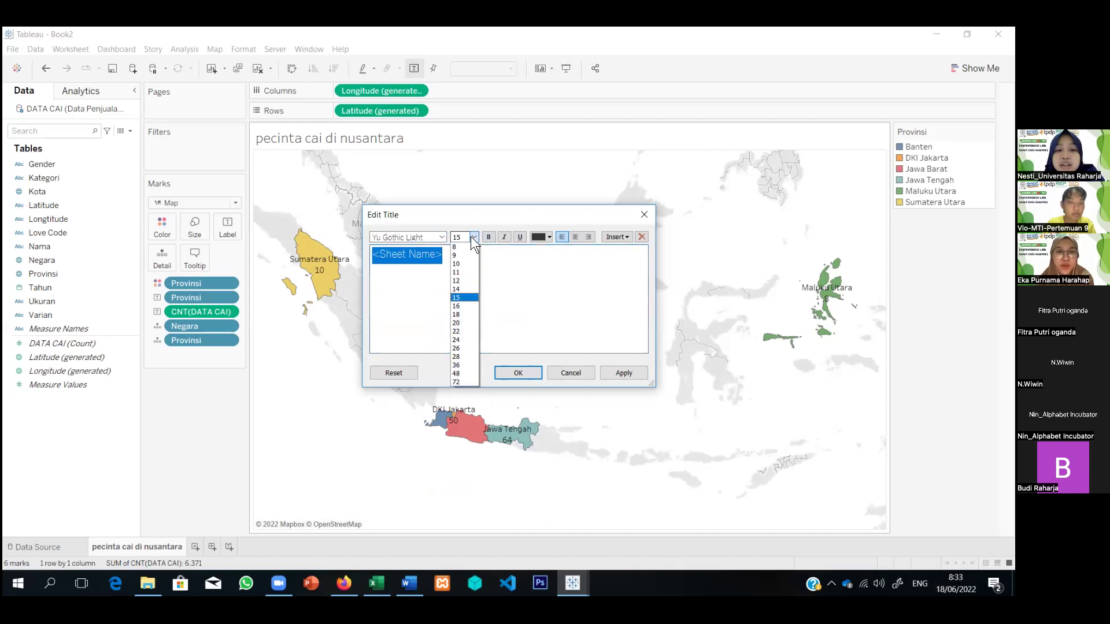
left_click(465, 323)
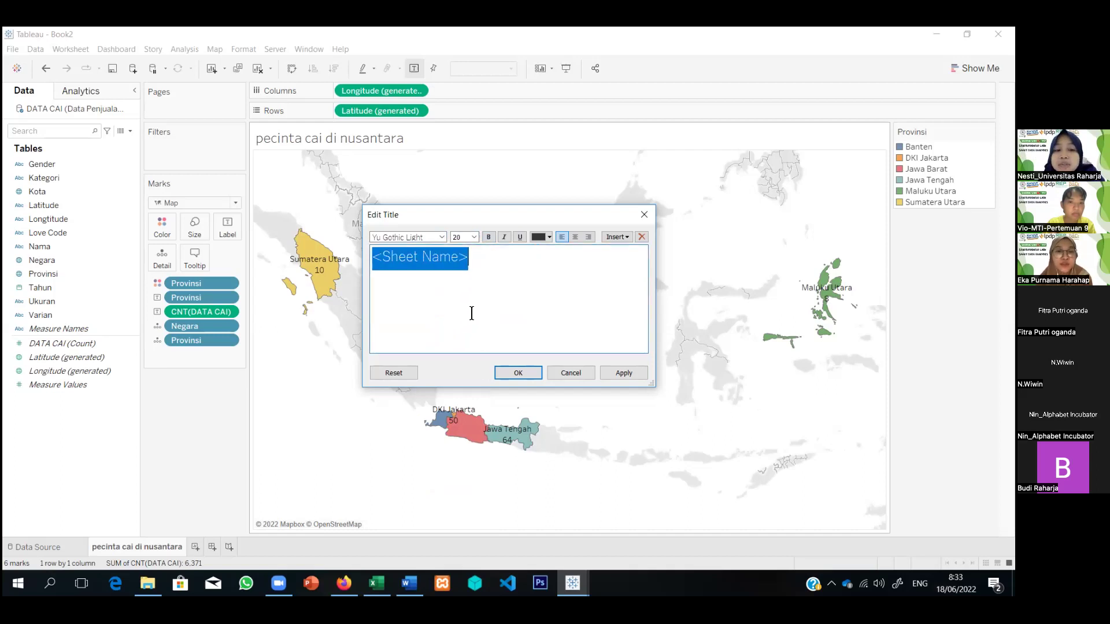
- Make the worksheet title bold, italic and blue, and apply the formatting
left_click(489, 238)
left_click(505, 238)
left_click(548, 237)
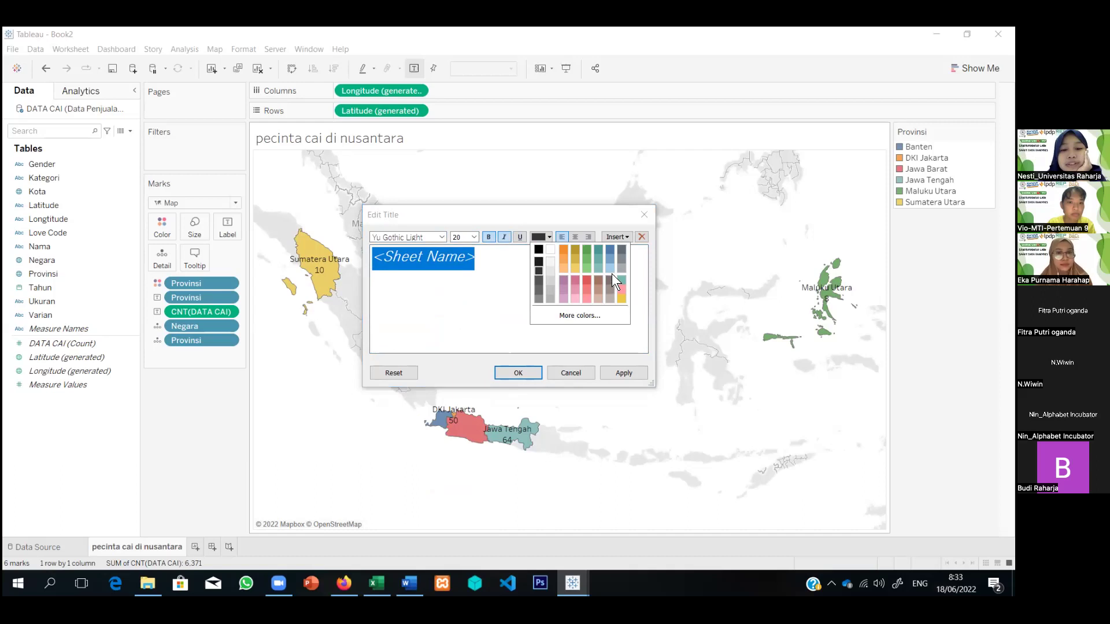
left_click(610, 250)
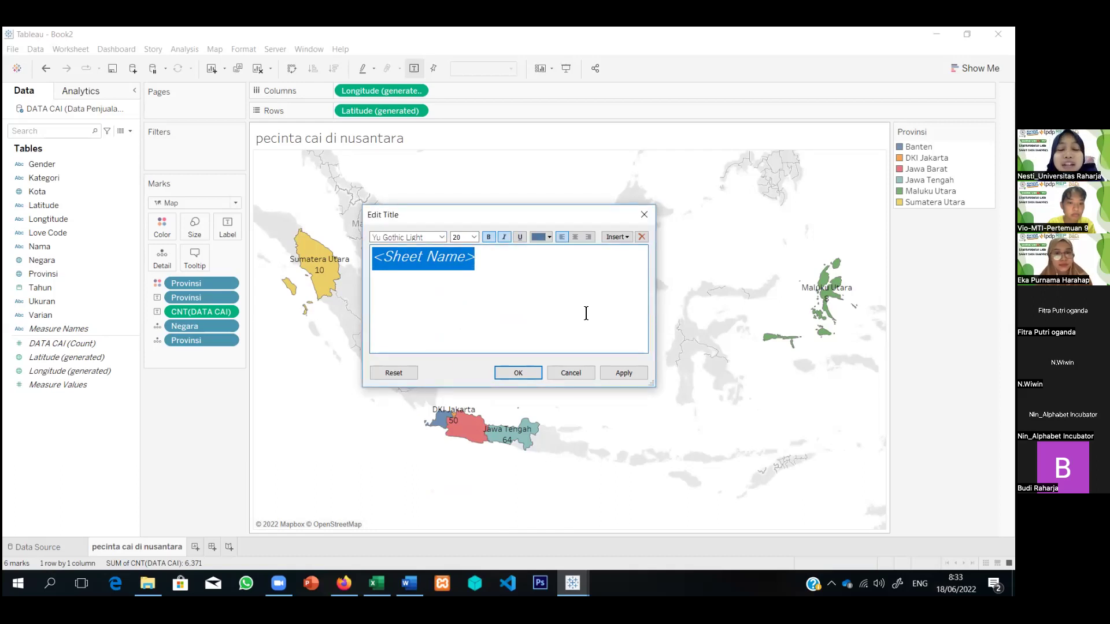
left_click(614, 376)
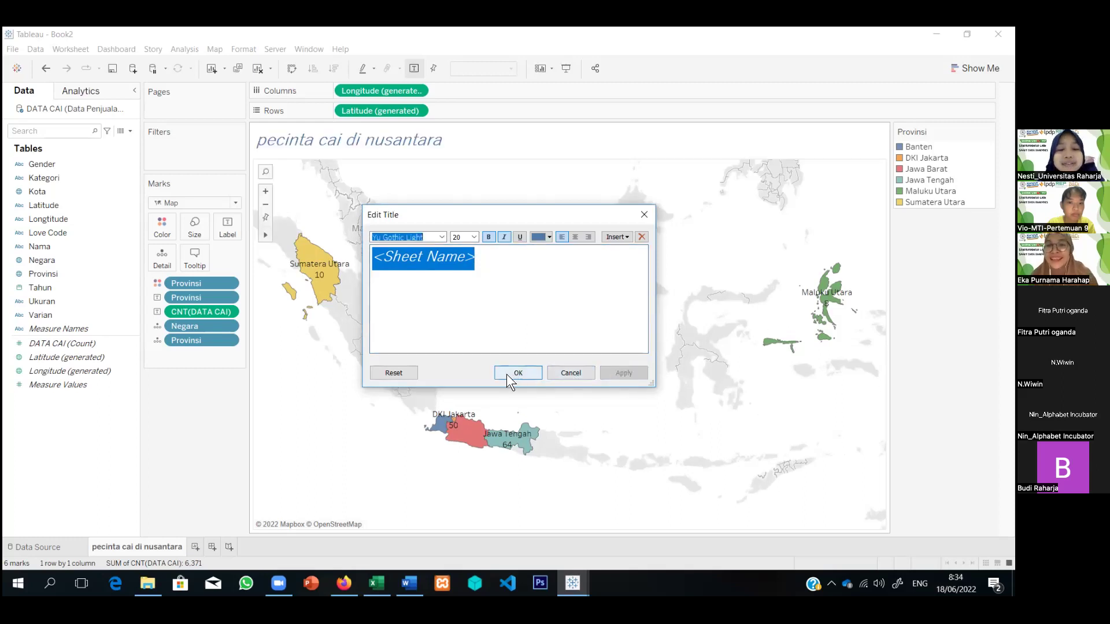
- Change the worksheet title's colour to green and confirm the title formatting
left_click(550, 238)
left_click(585, 257)
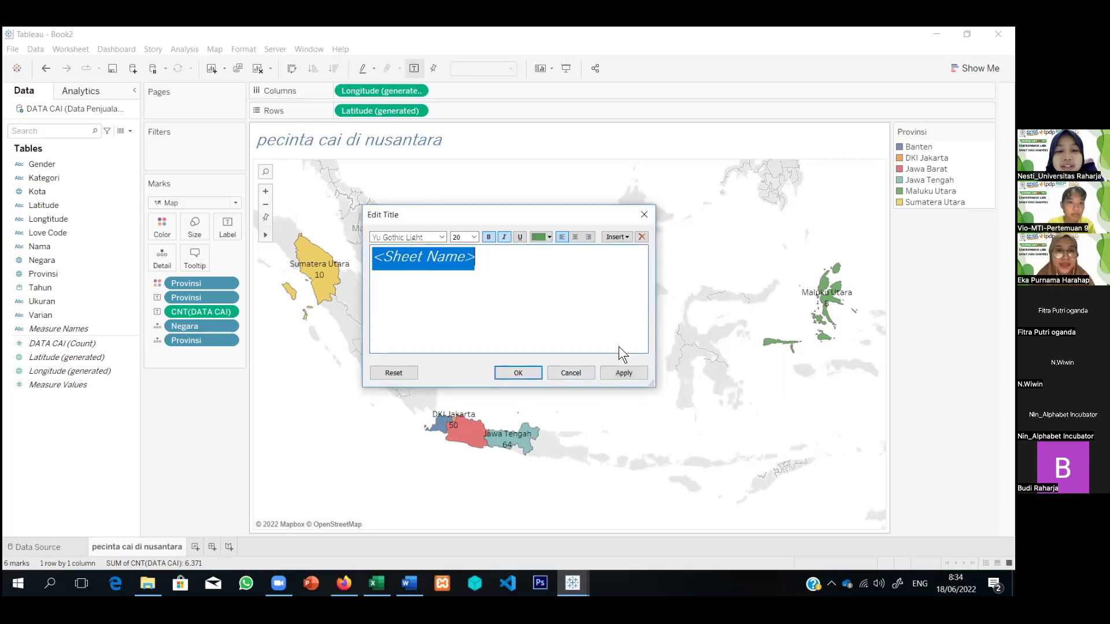
left_click(622, 373)
left_click(533, 371)
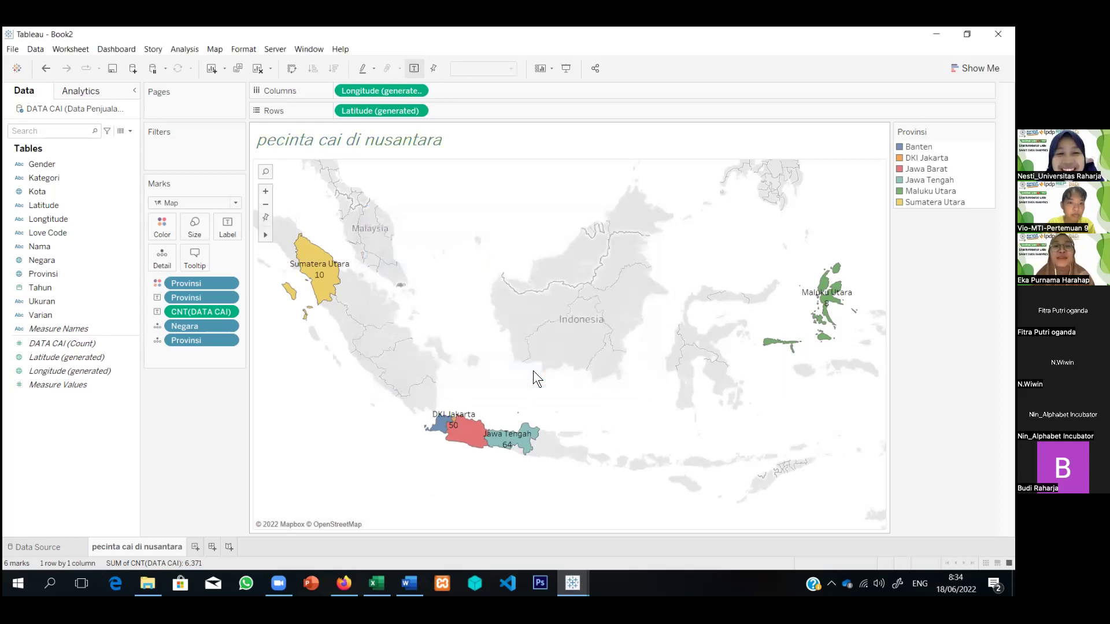
double_click(449, 137)
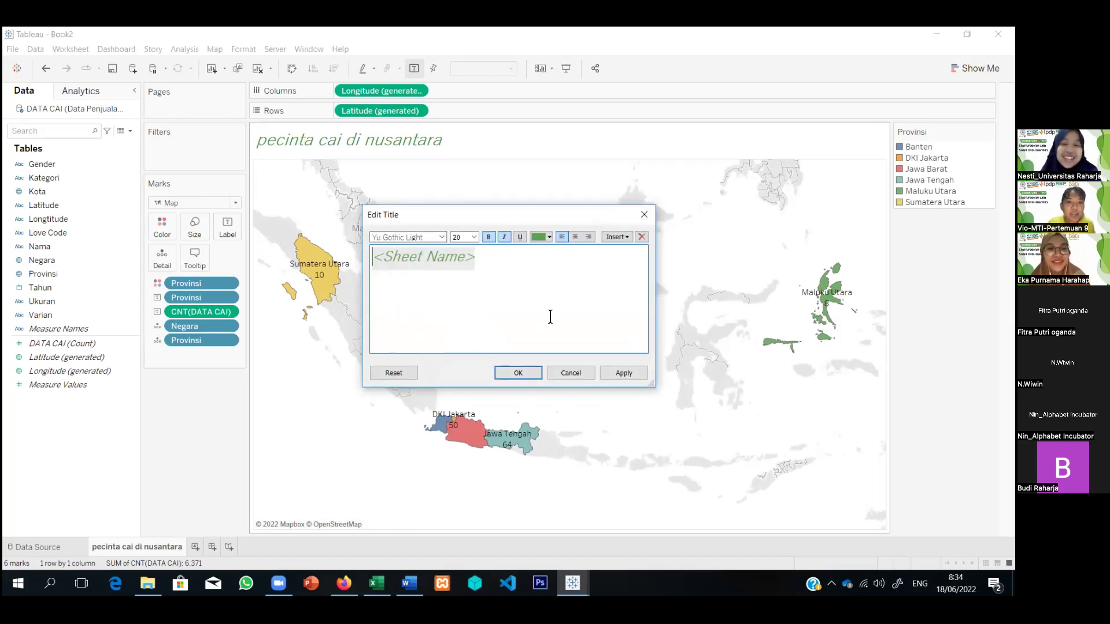
key("ctrl+a")
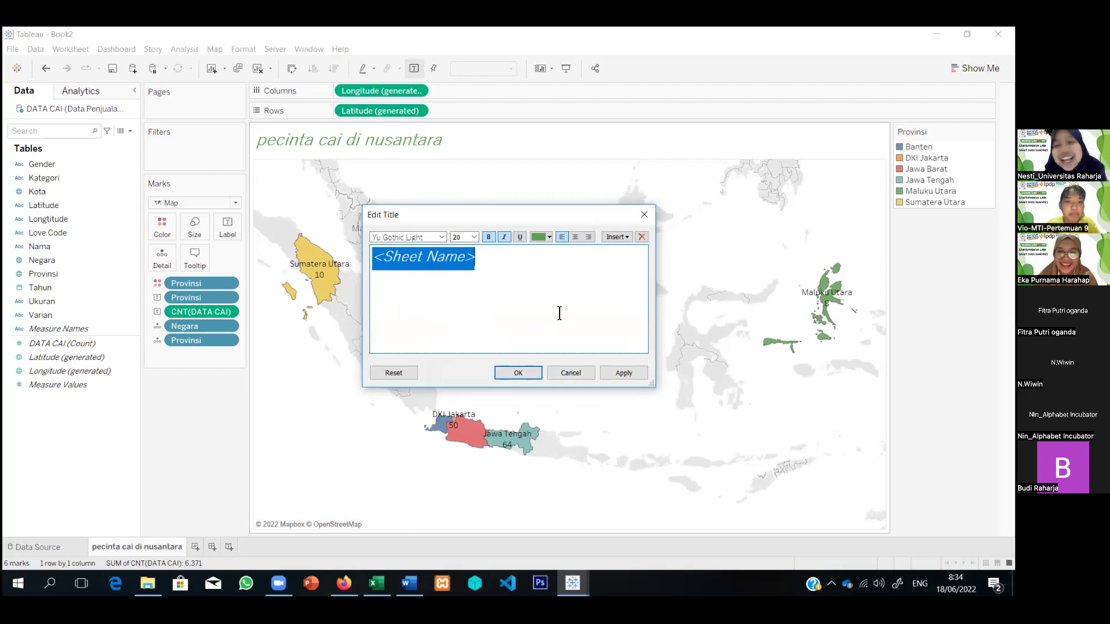
left_click(566, 375)
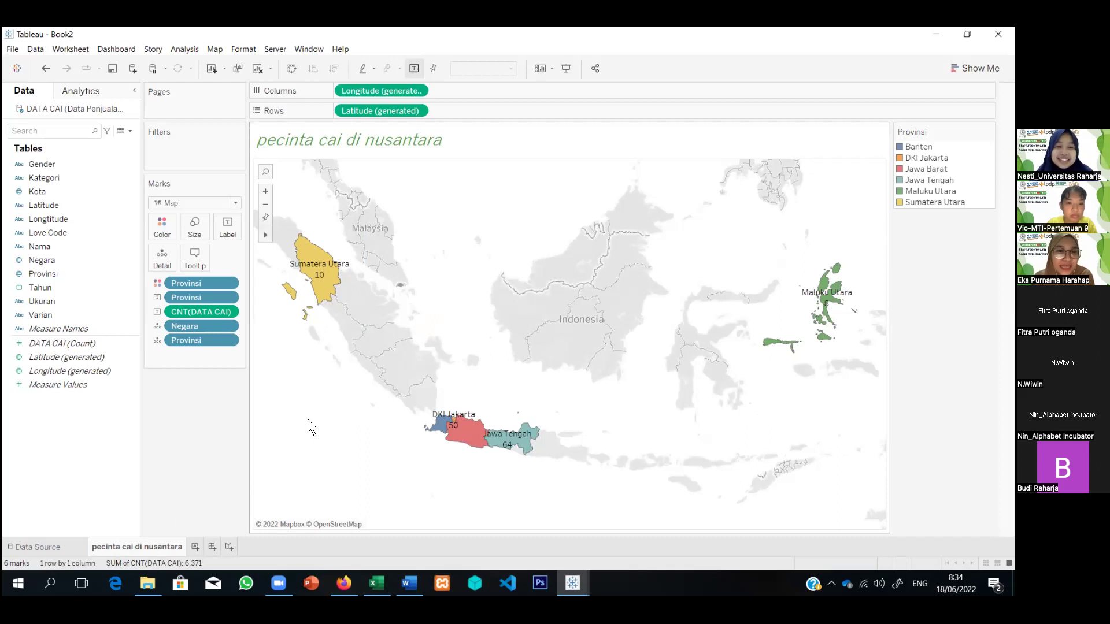
double_click(432, 146)
left_click(517, 261)
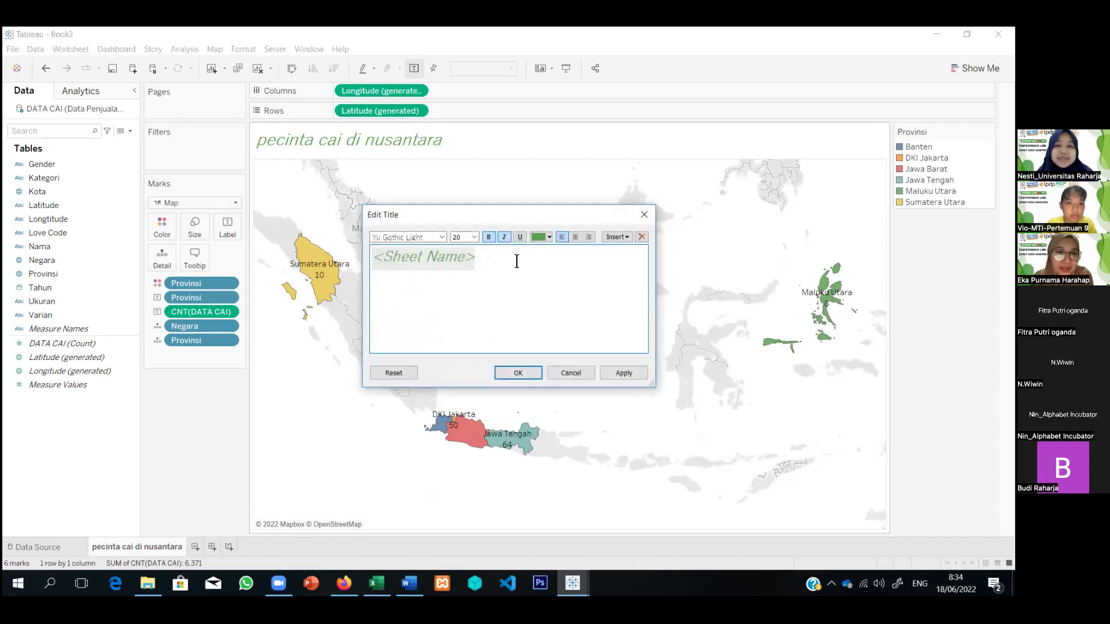
key("ctrl+a")
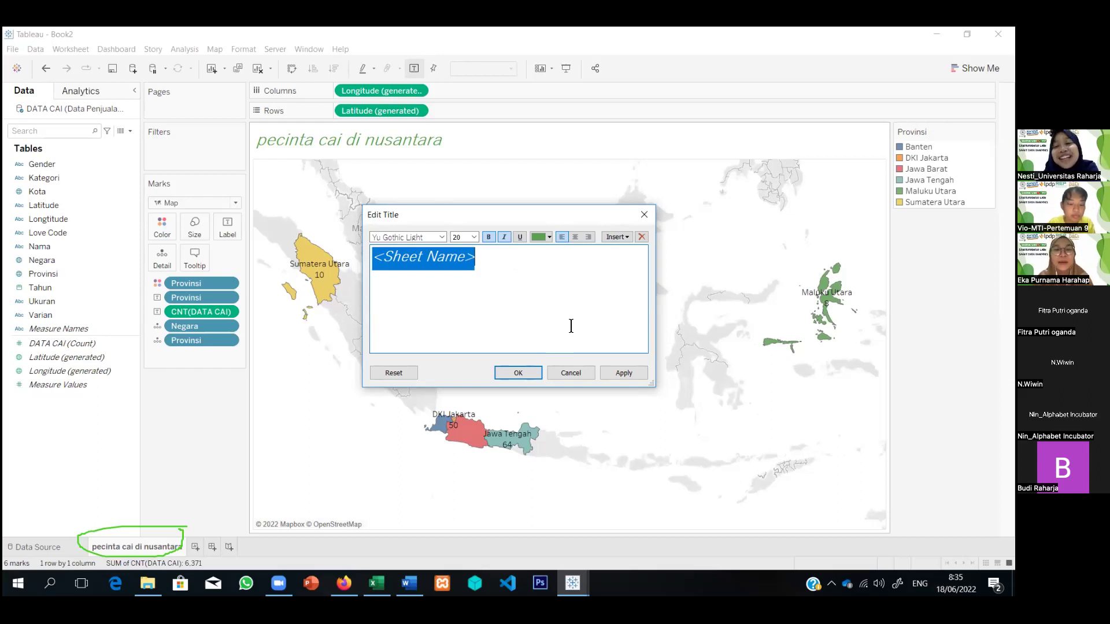
left_click(569, 373)
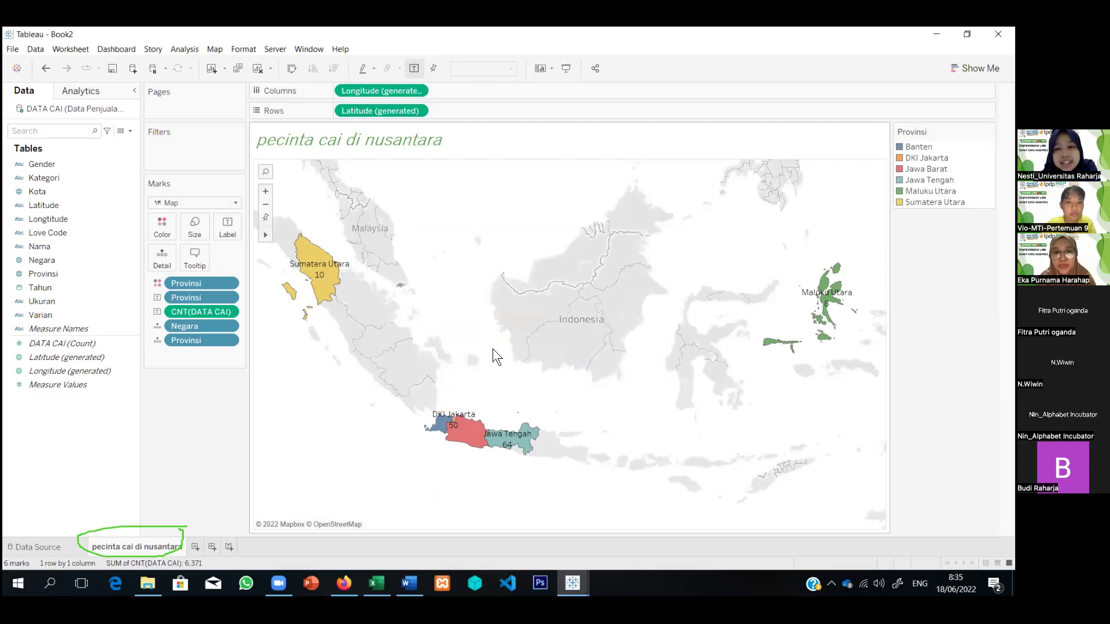
- Open the map's background layer settings and set the background style to Dark
mouse_move(535, 439)
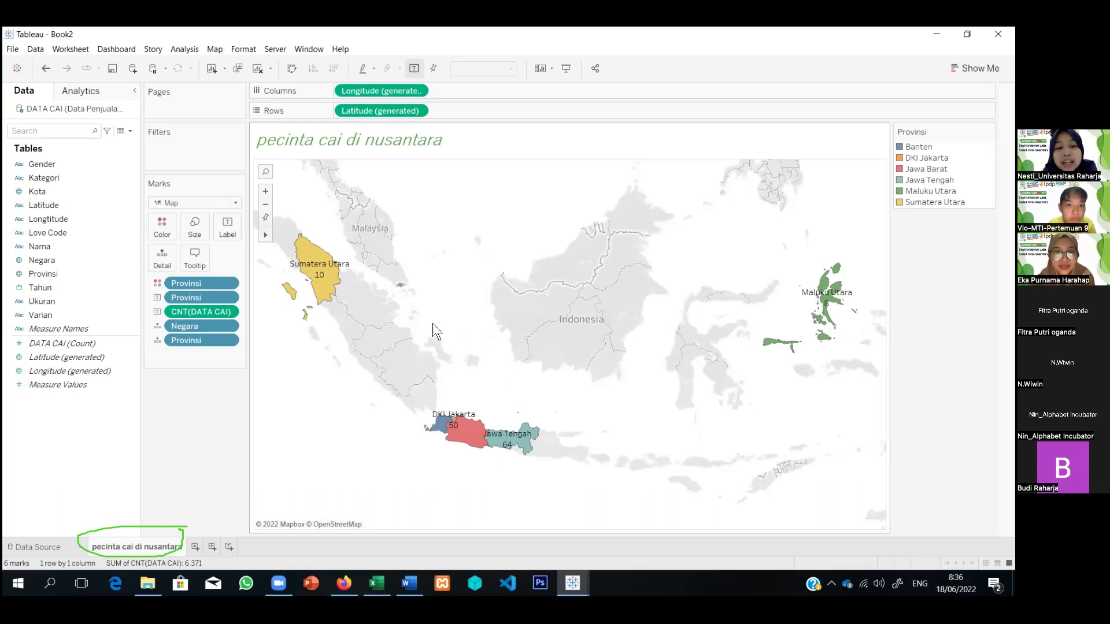
right_click(480, 209)
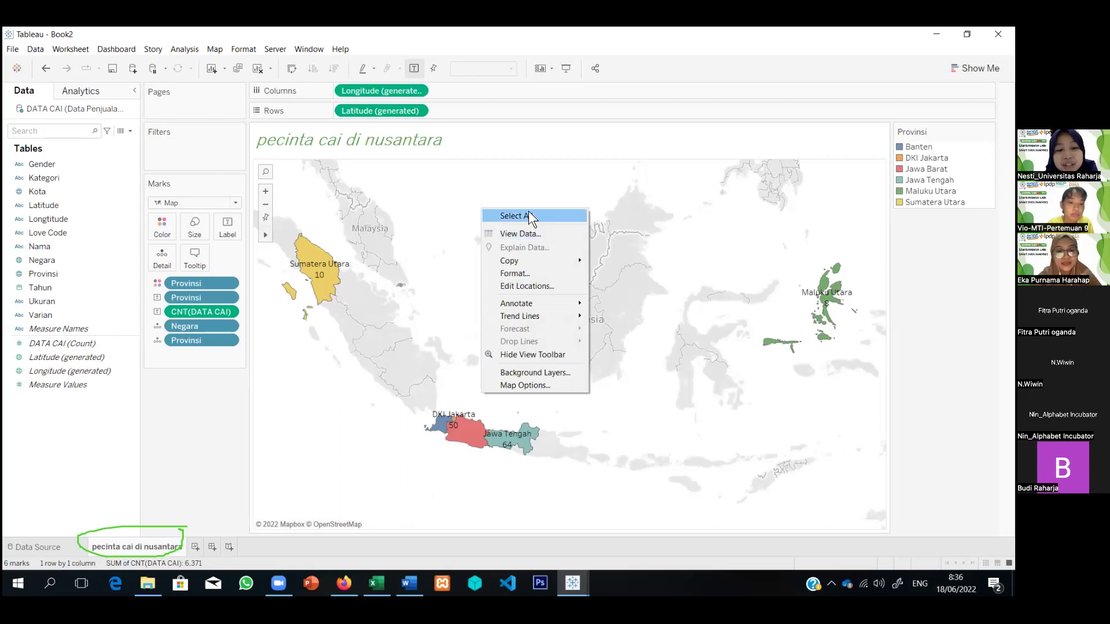
left_click(561, 376)
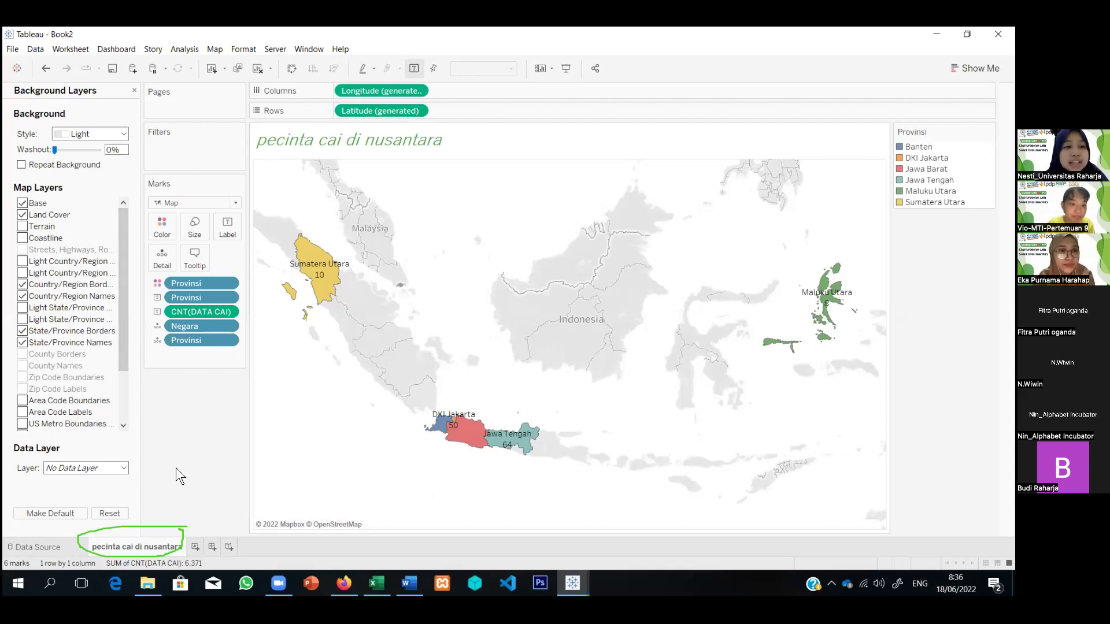
left_click(125, 134)
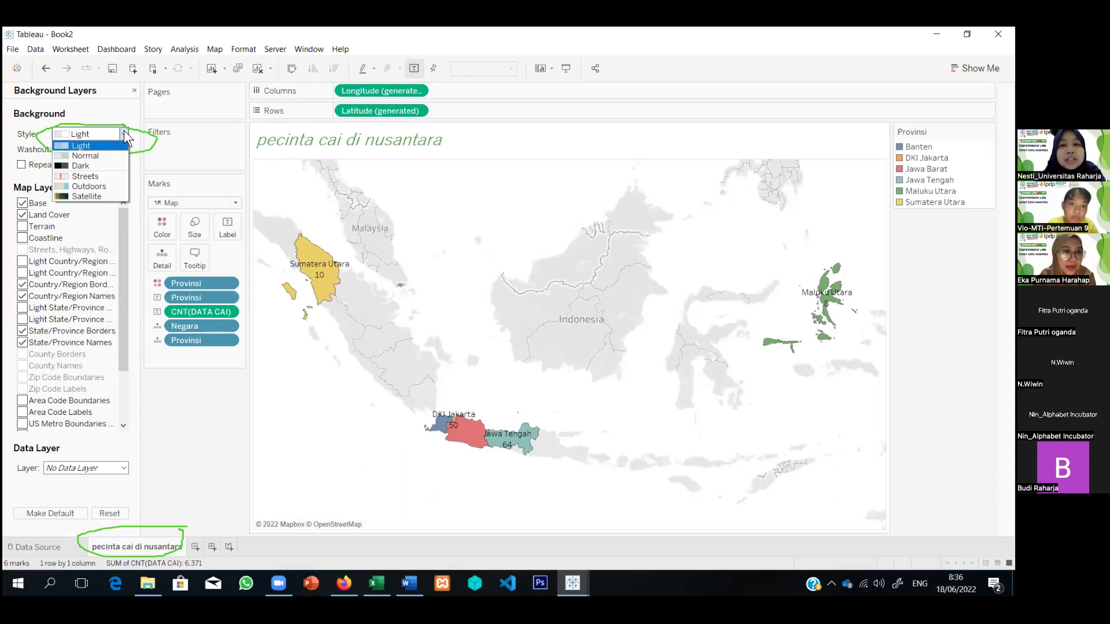
left_click(119, 166)
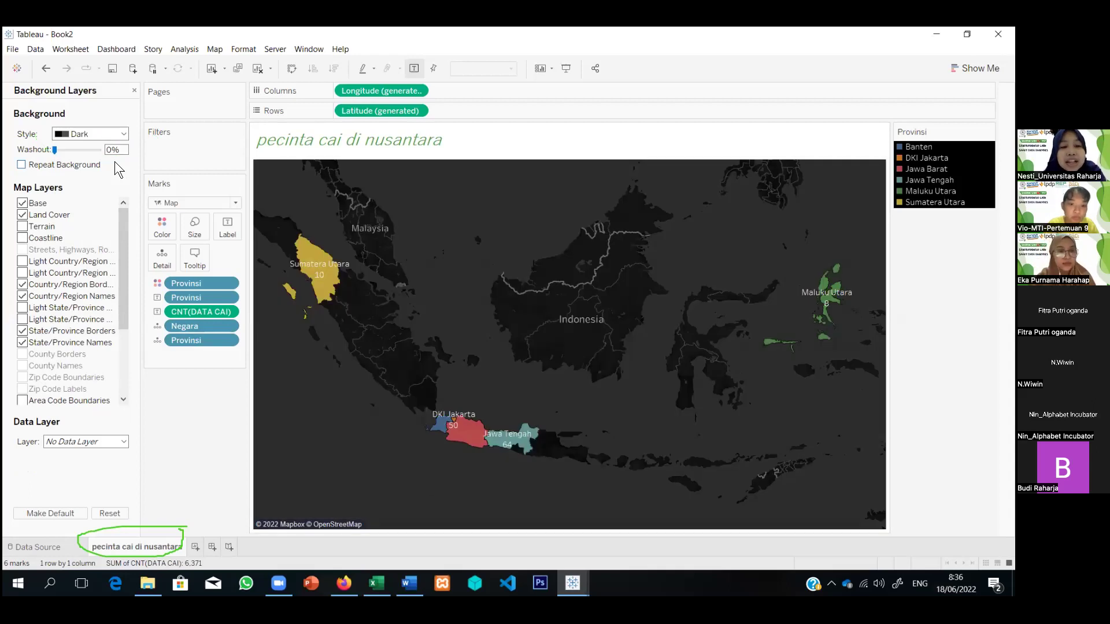
- Try the Streets, Outdoors and Satellite background styles on the map one after another
left_click(124, 133)
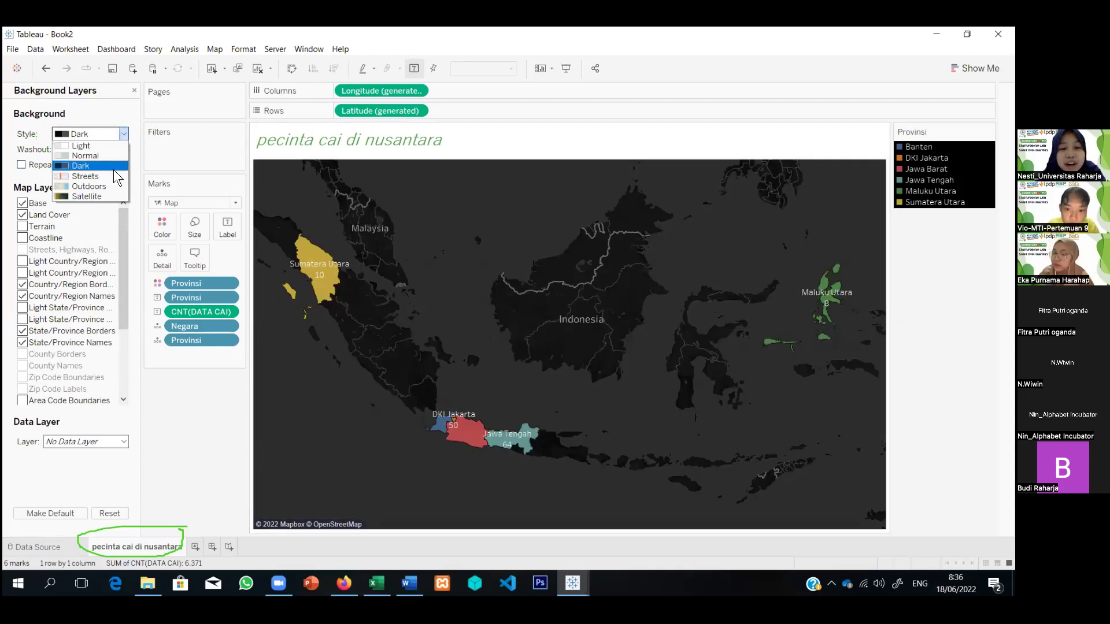
left_click(112, 172)
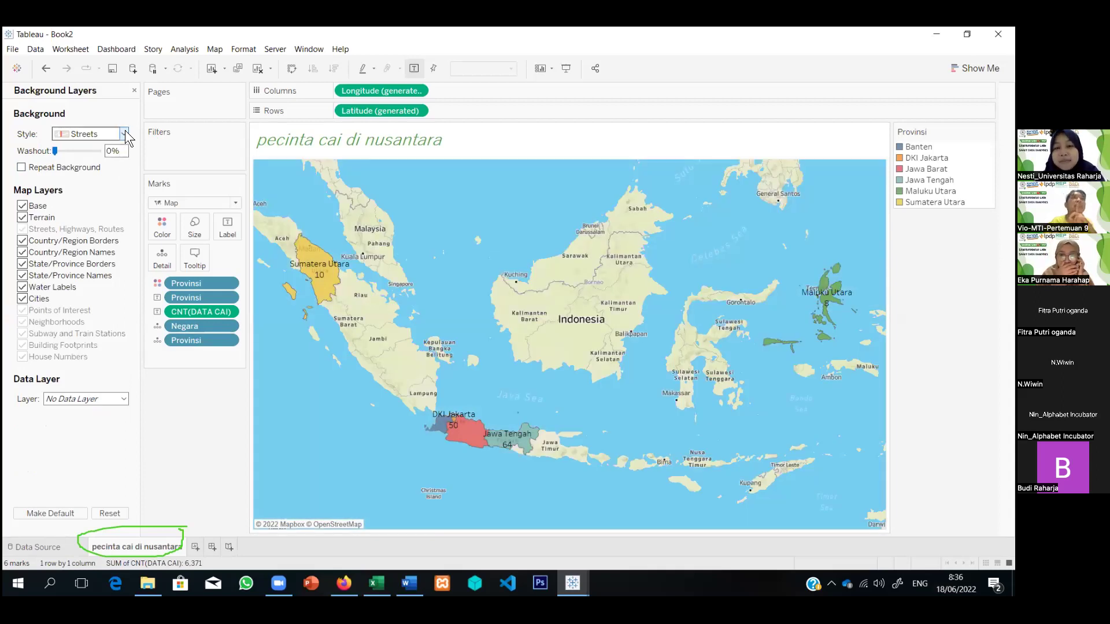
left_click(125, 132)
left_click(112, 185)
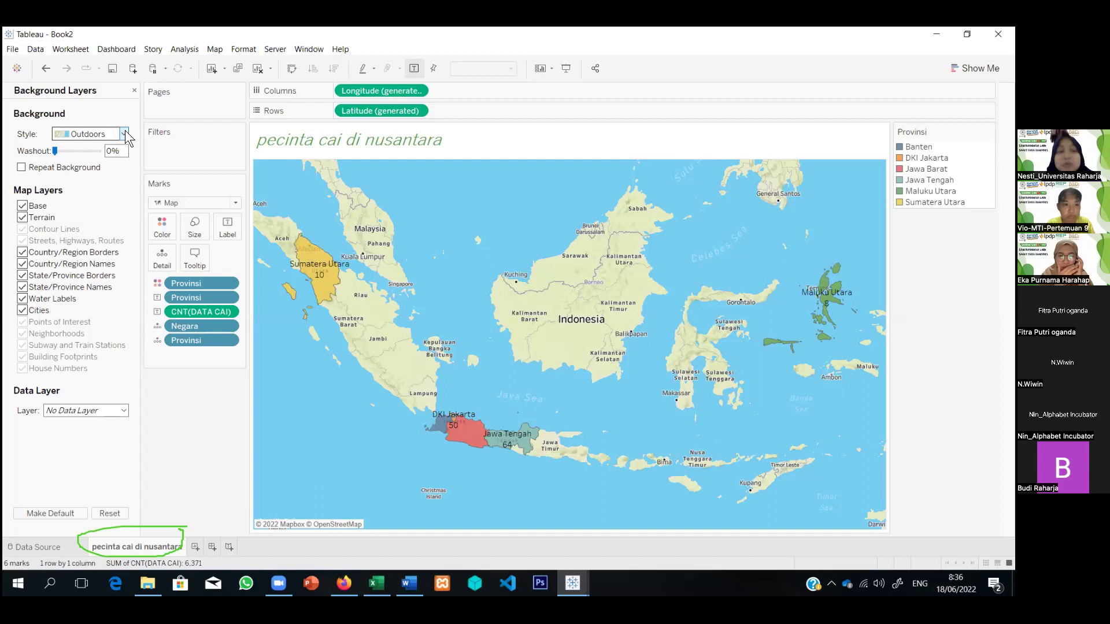
left_click(125, 131)
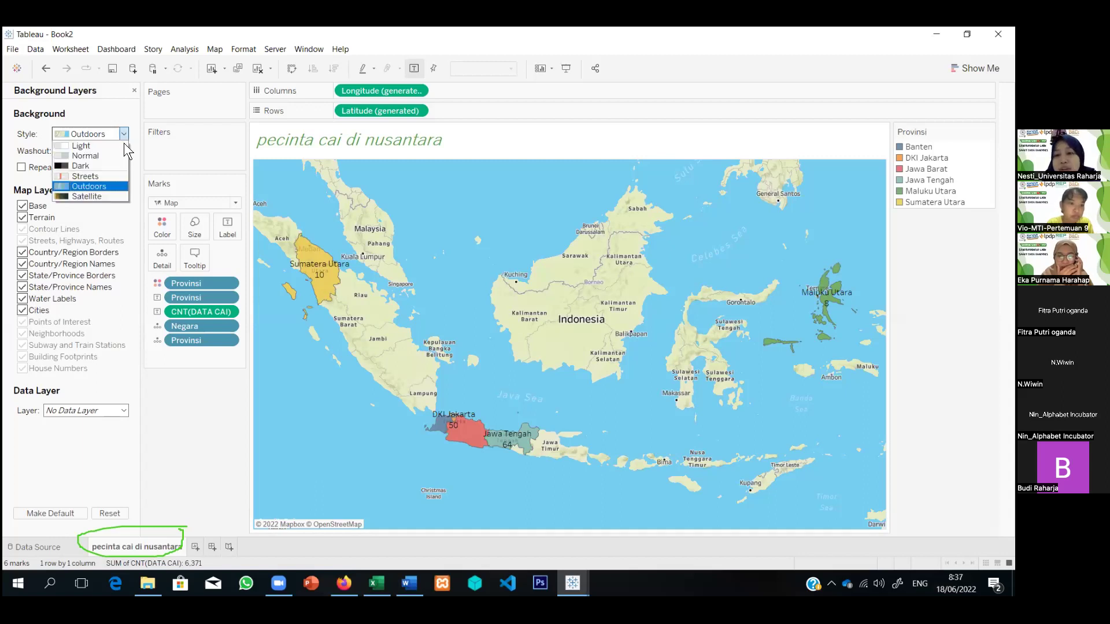
left_click(111, 192)
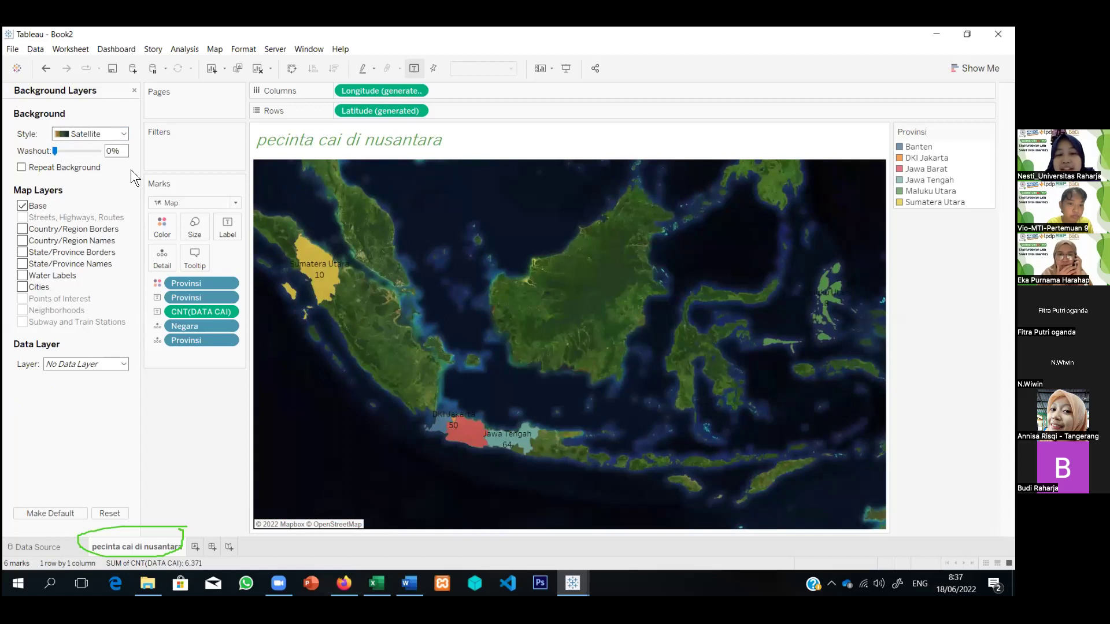
- Try the Normal and Light background styles, and set the map's background style to Outdoors
left_click(126, 133)
left_click(101, 159)
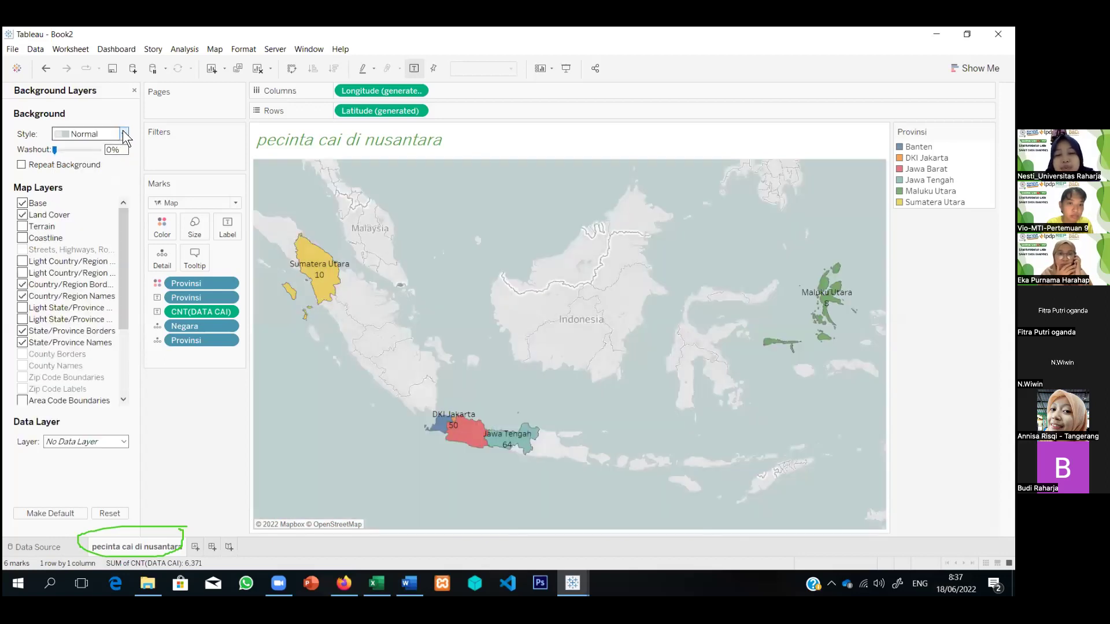
left_click(123, 133)
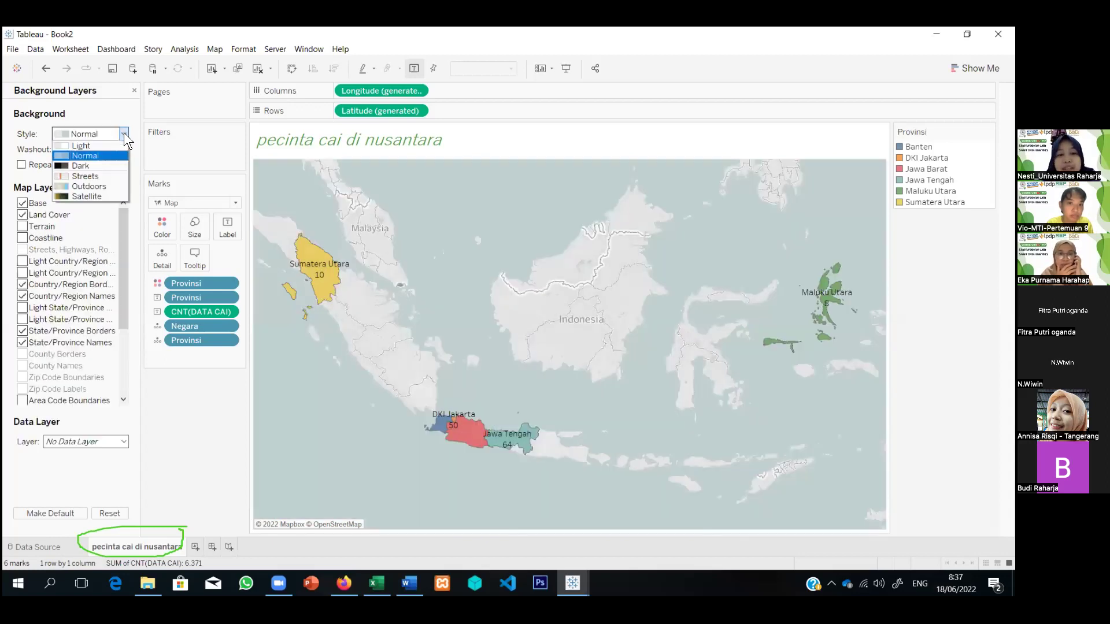
left_click(114, 145)
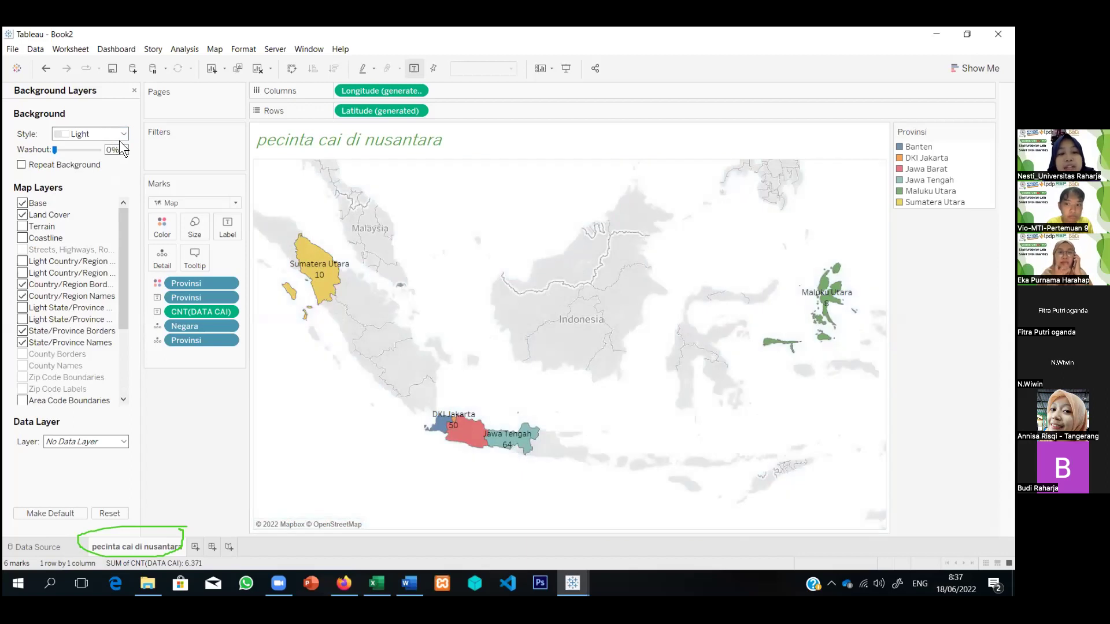
left_click(124, 132)
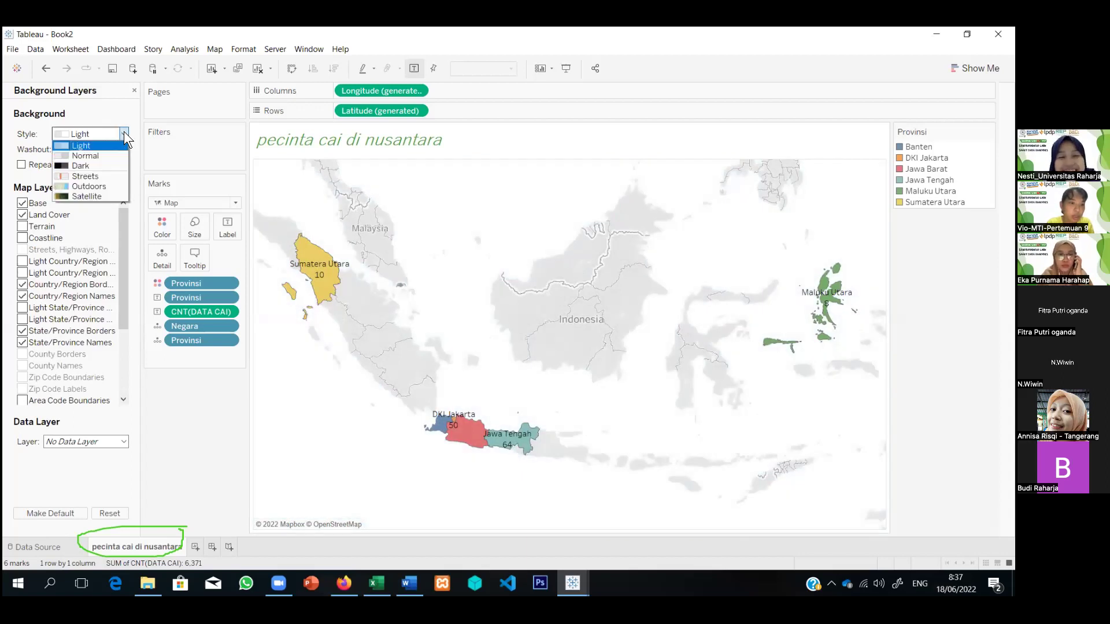
left_click(108, 186)
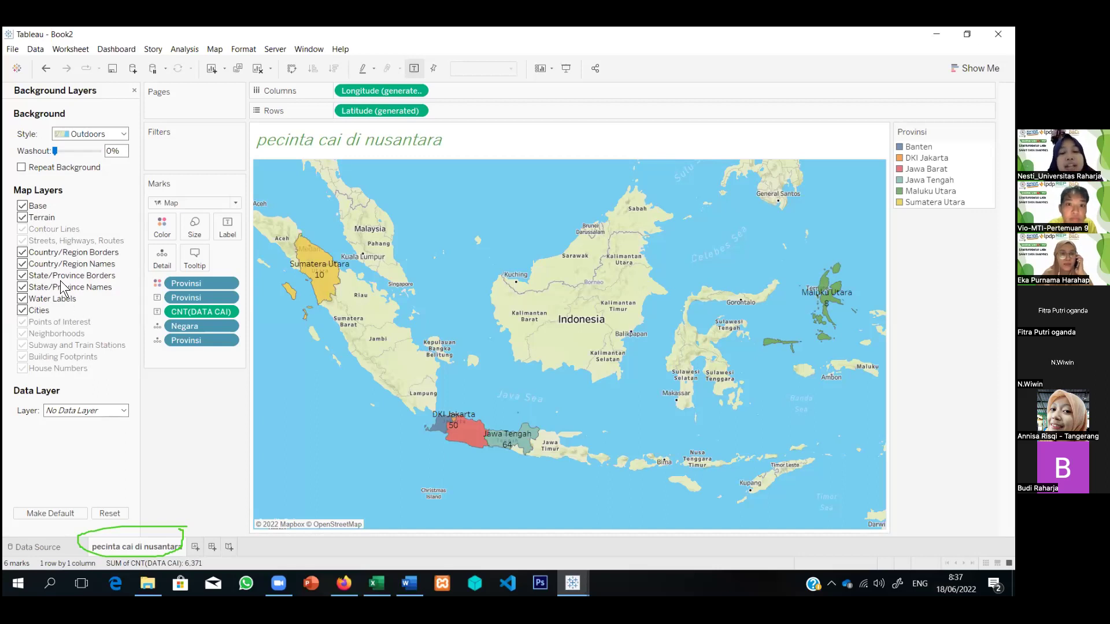
- Toggle the Base, Terrain, Country/Region Borders and Country/Region Names map layers off and back on
left_click(22, 207)
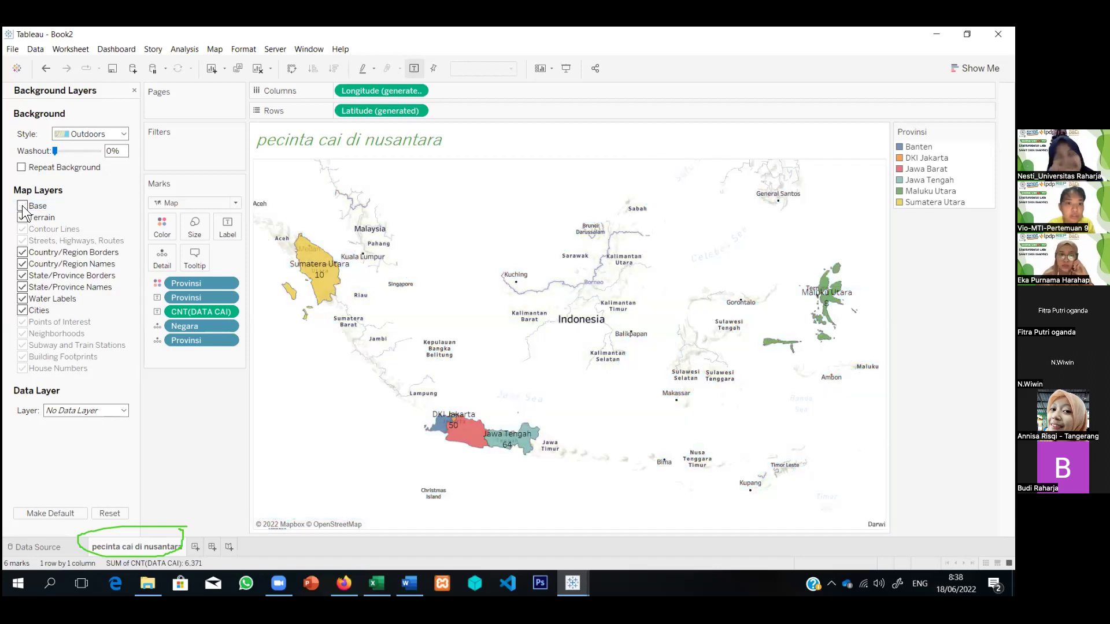
left_click(23, 206)
left_click(23, 218)
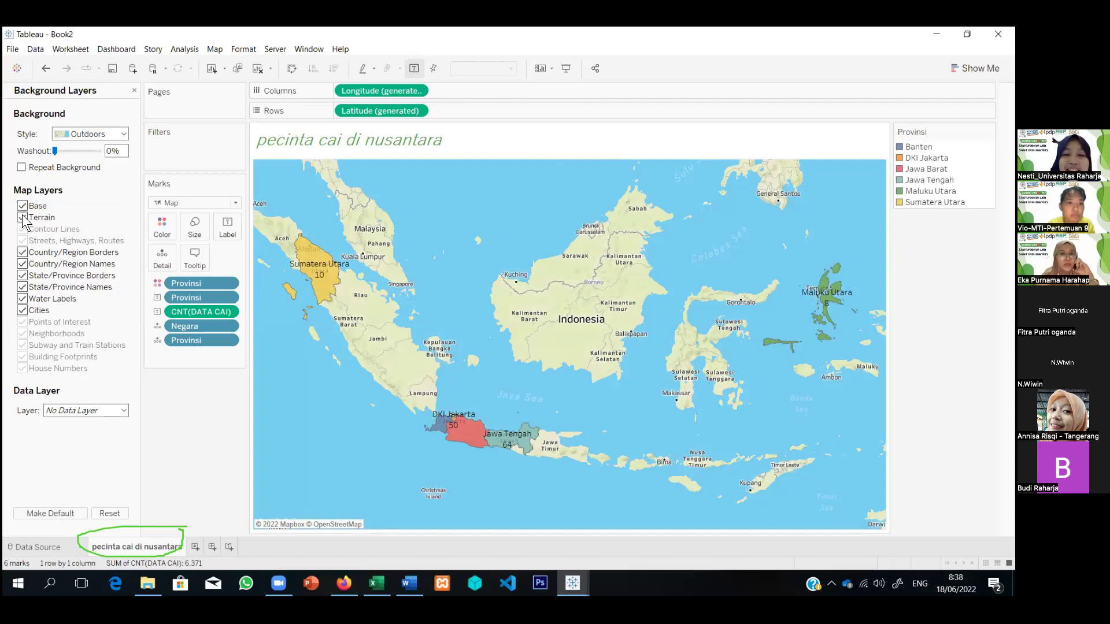
left_click(23, 253)
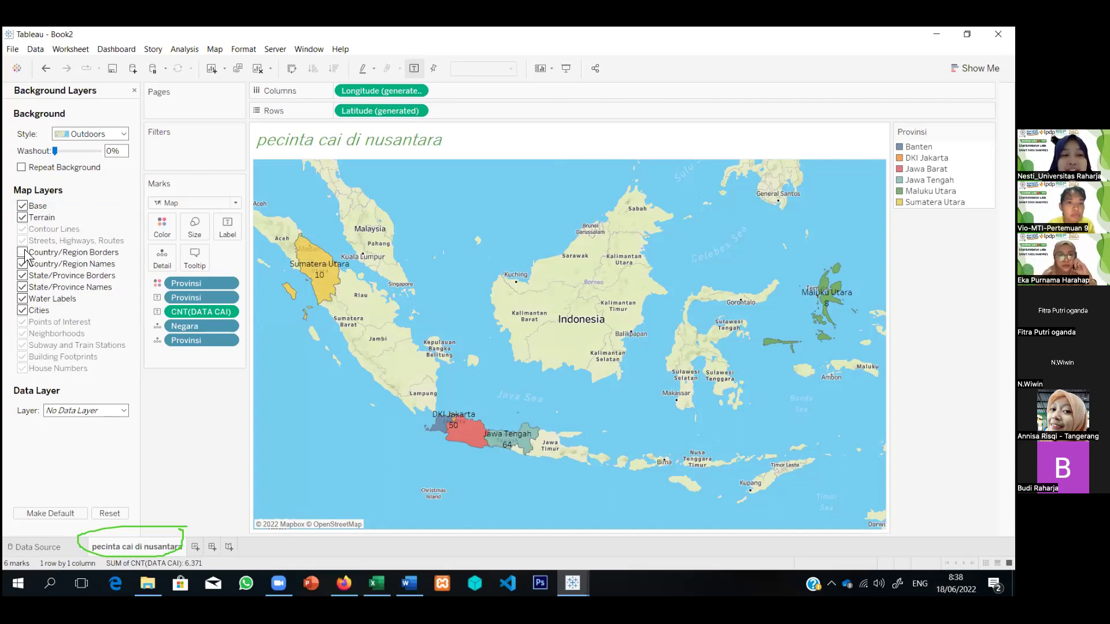
left_click(23, 253)
left_click(23, 264)
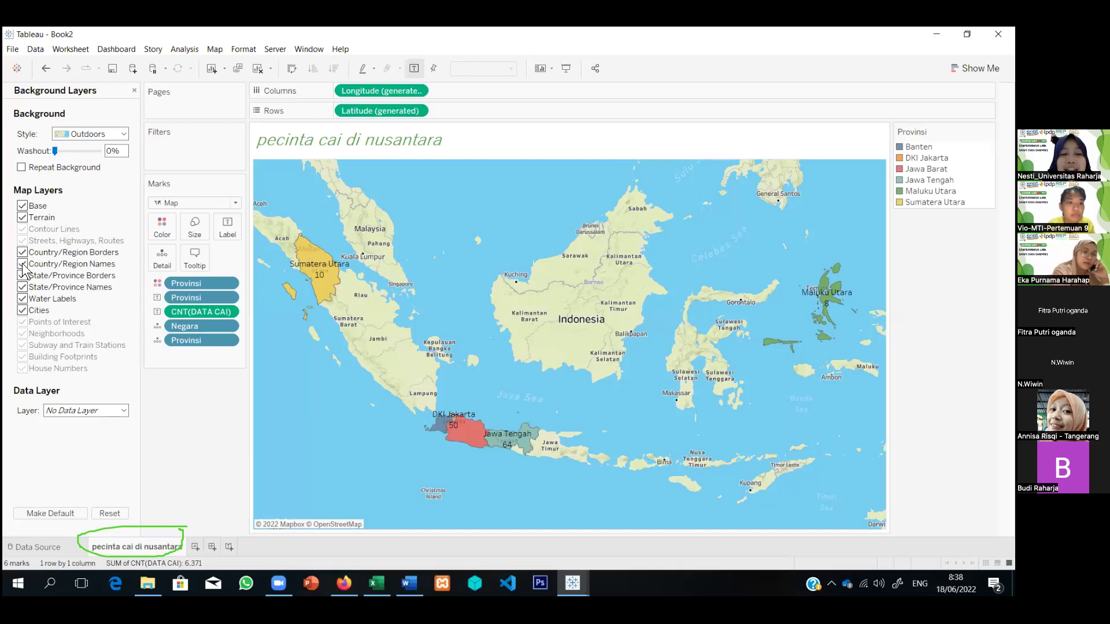
left_click(23, 264)
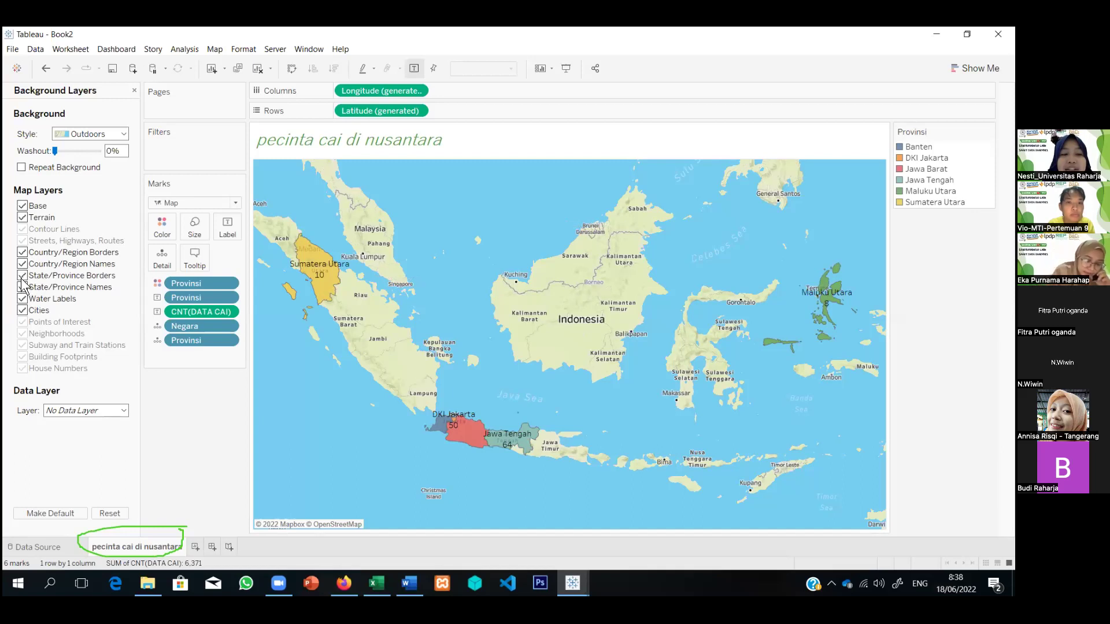
- Toggle the State/Province Borders, State/Province Names, Water Labels and Cities map layers off and back on
left_click(21, 278)
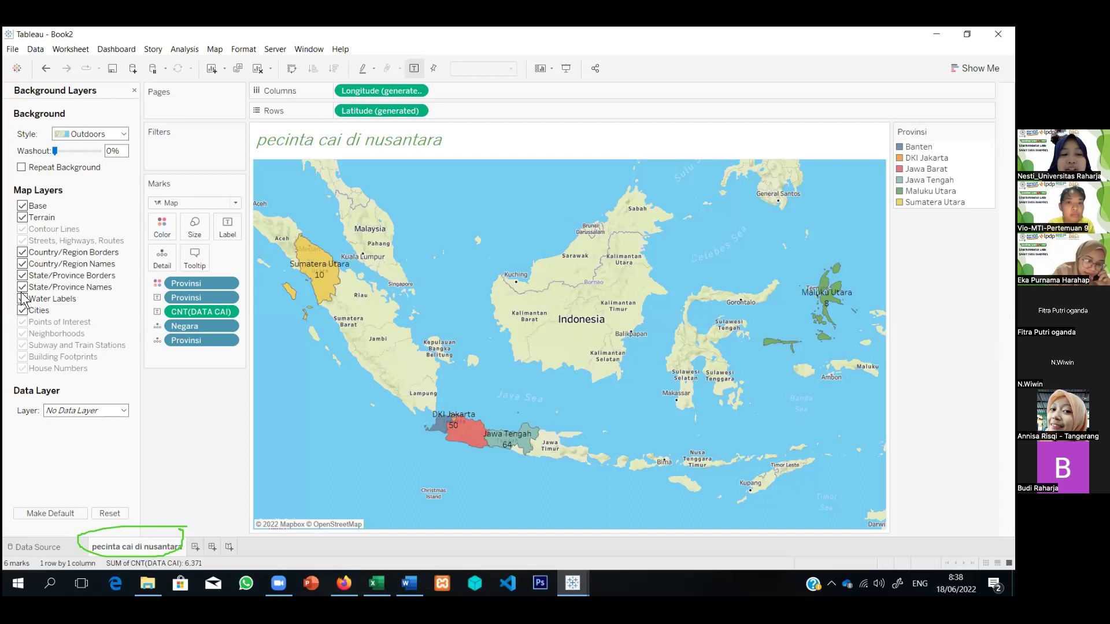
left_click(23, 289)
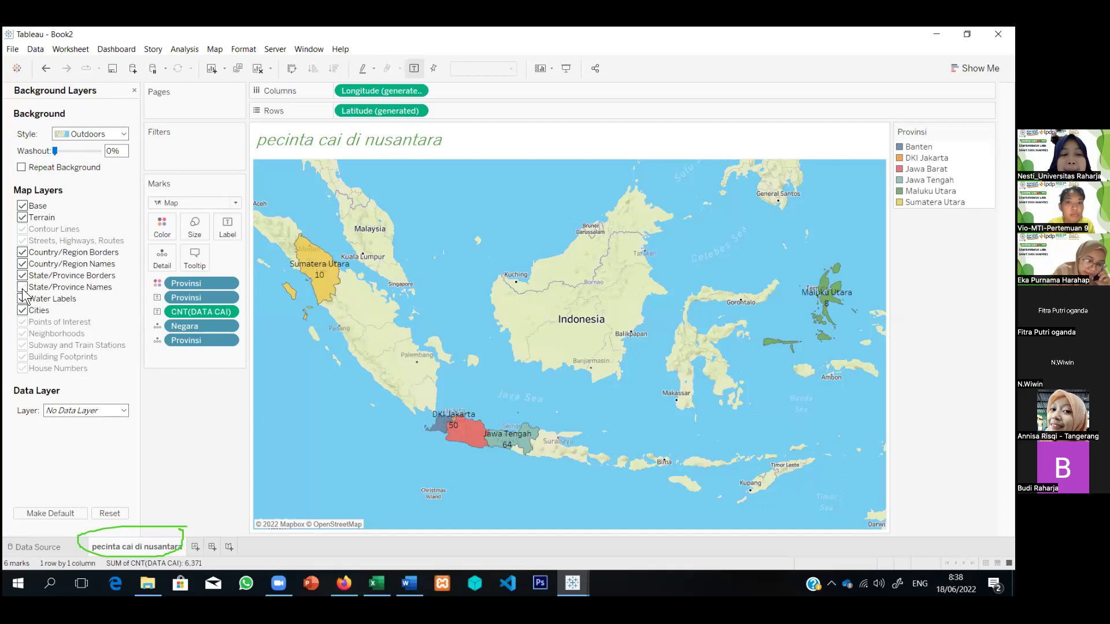
left_click(22, 289)
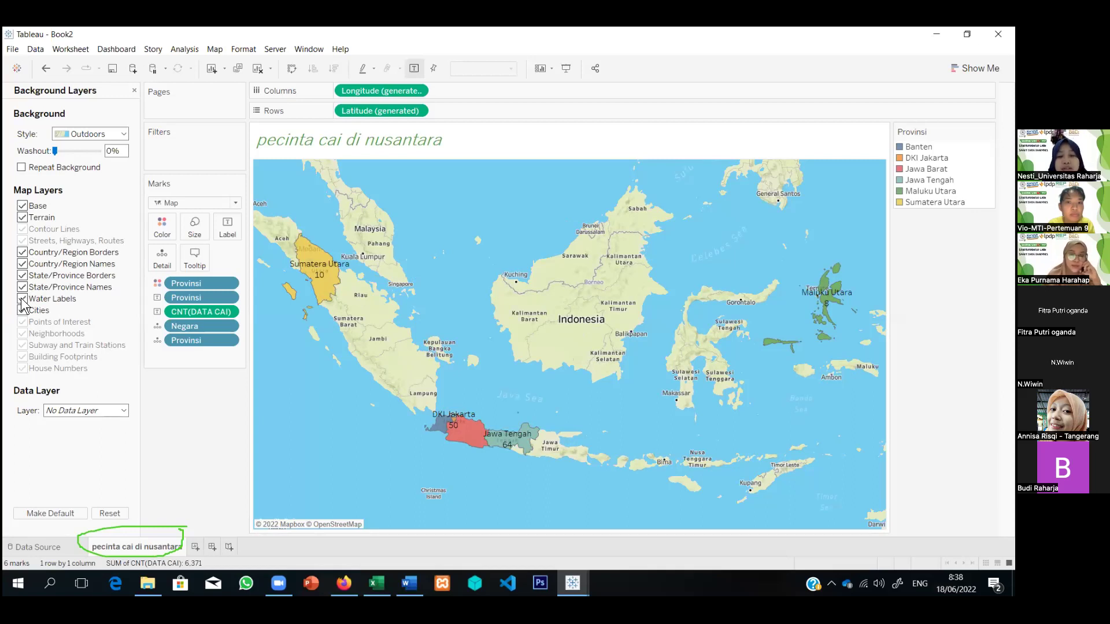
left_click(22, 298)
left_click(22, 310)
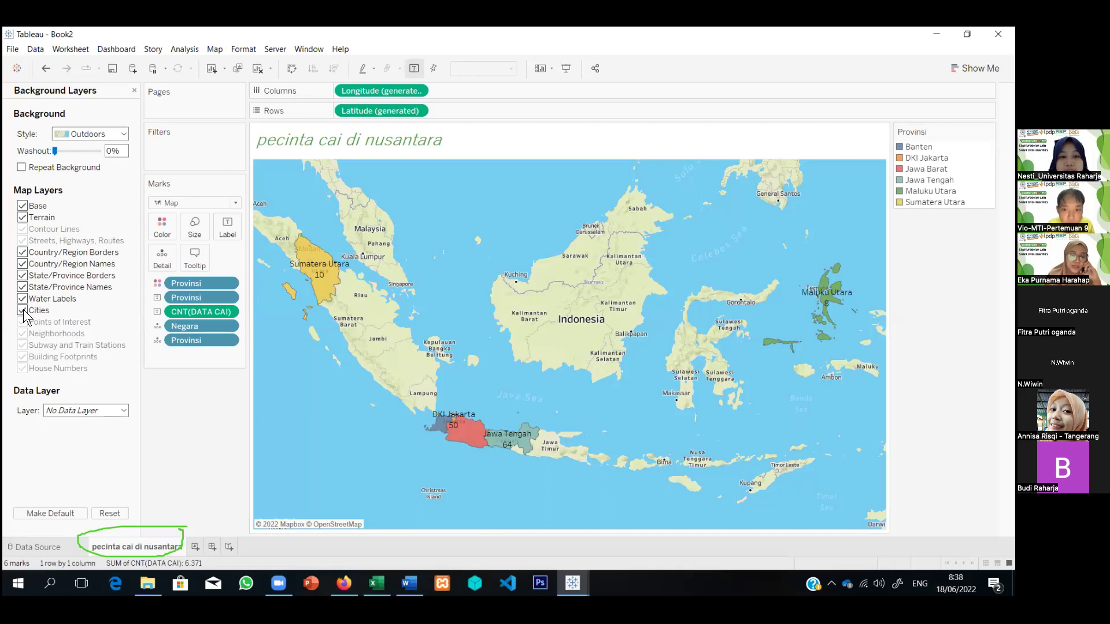
left_click(23, 311)
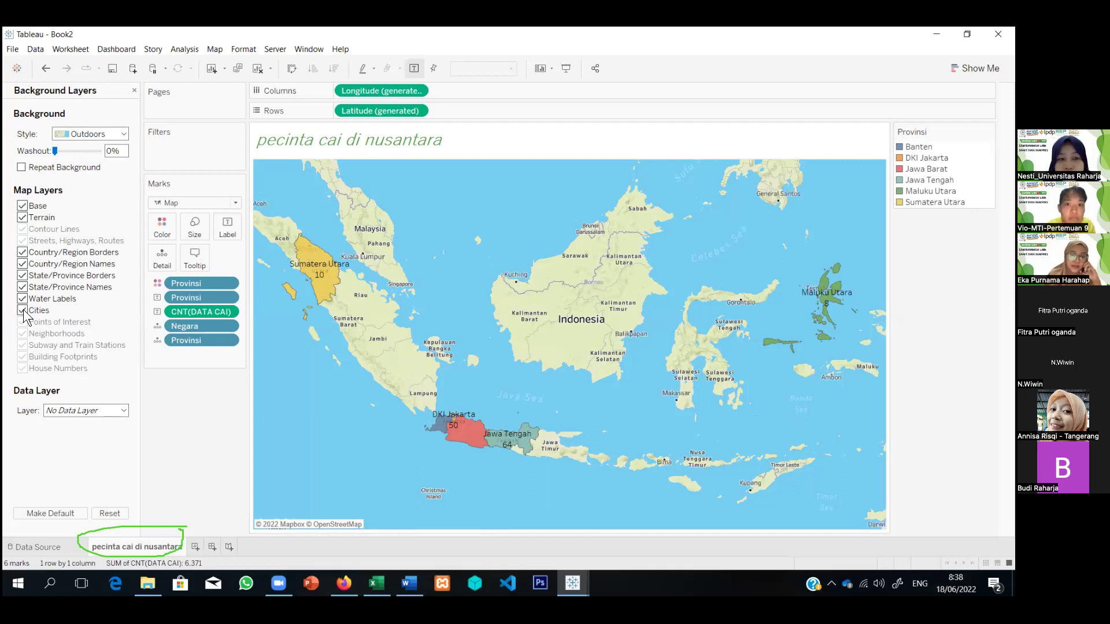
left_click(23, 311)
left_click(23, 311)
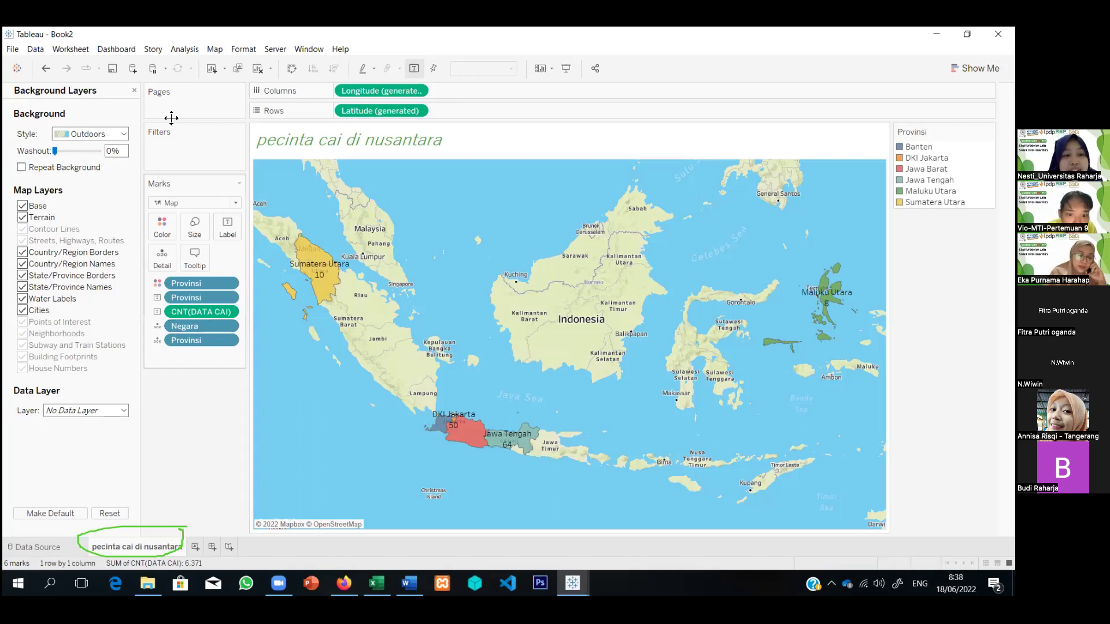
- Close the background layer settings and open the font formatting from the Sumatera Utara province on the map
left_click(133, 91)
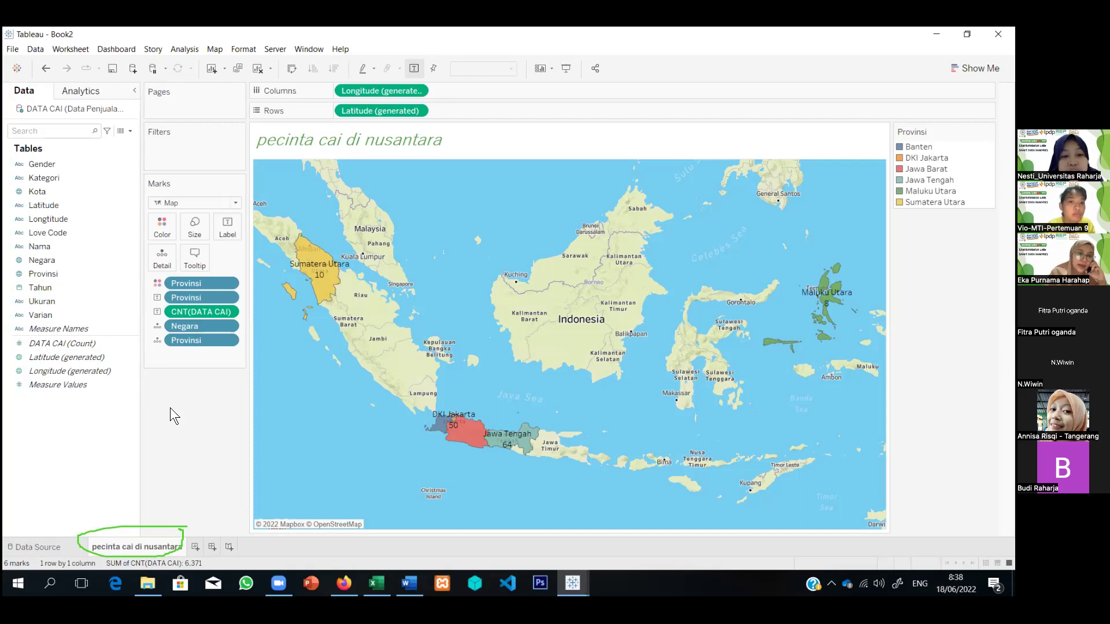
mouse_move(337, 256)
mouse_move(445, 423)
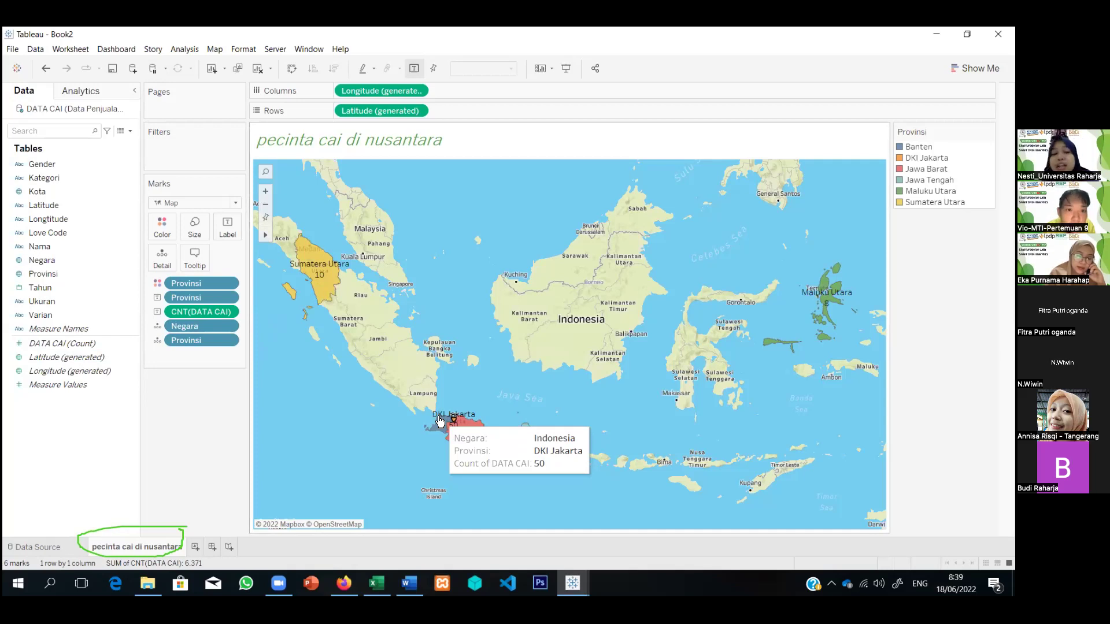
right_click(327, 288)
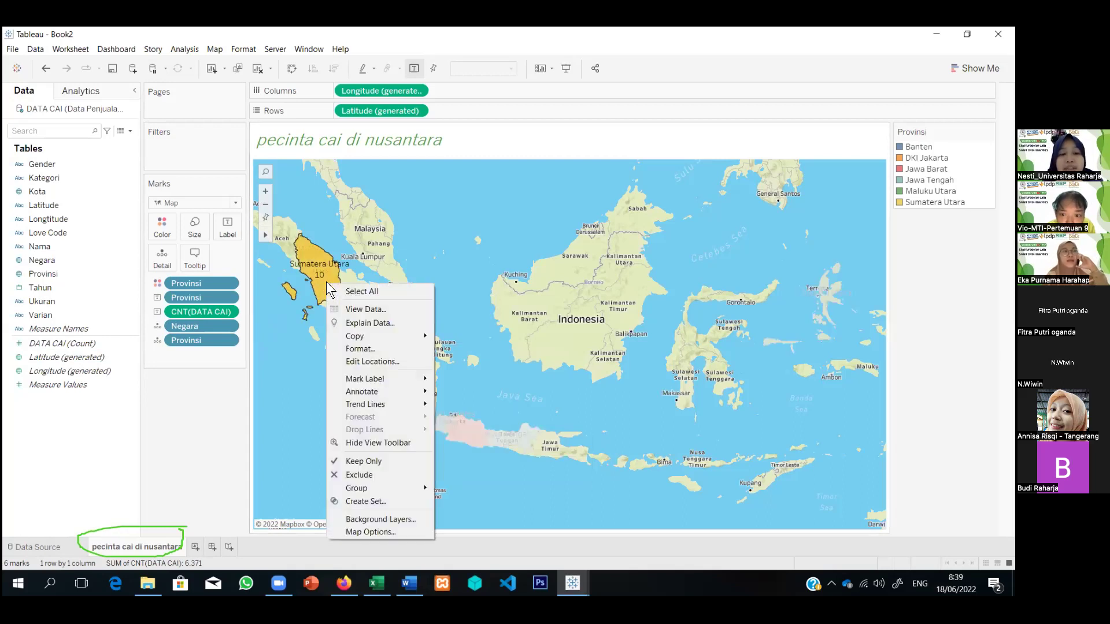
left_click(375, 350)
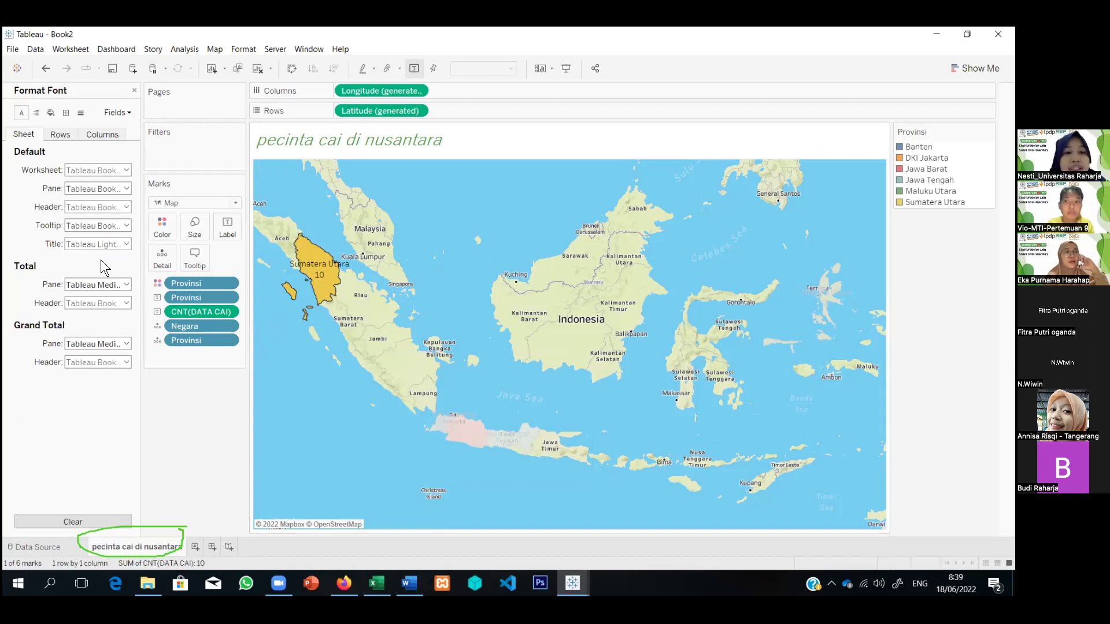
- Try green and red for the worksheet's default font, and set its colour to black
left_click(125, 170)
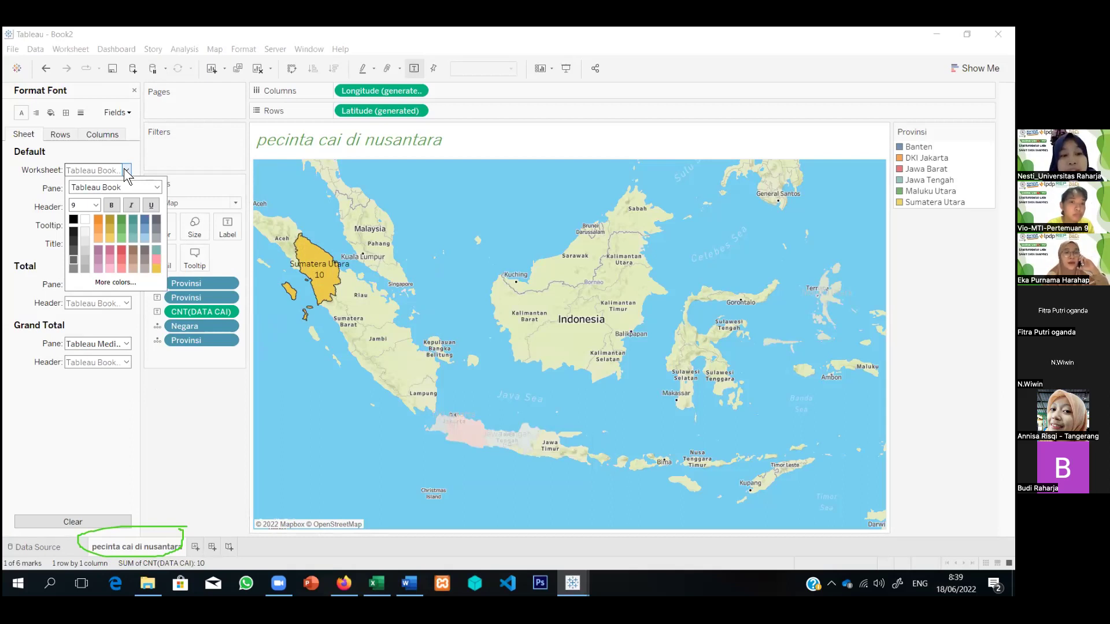
left_click(123, 219)
left_click(74, 220)
left_click(120, 251)
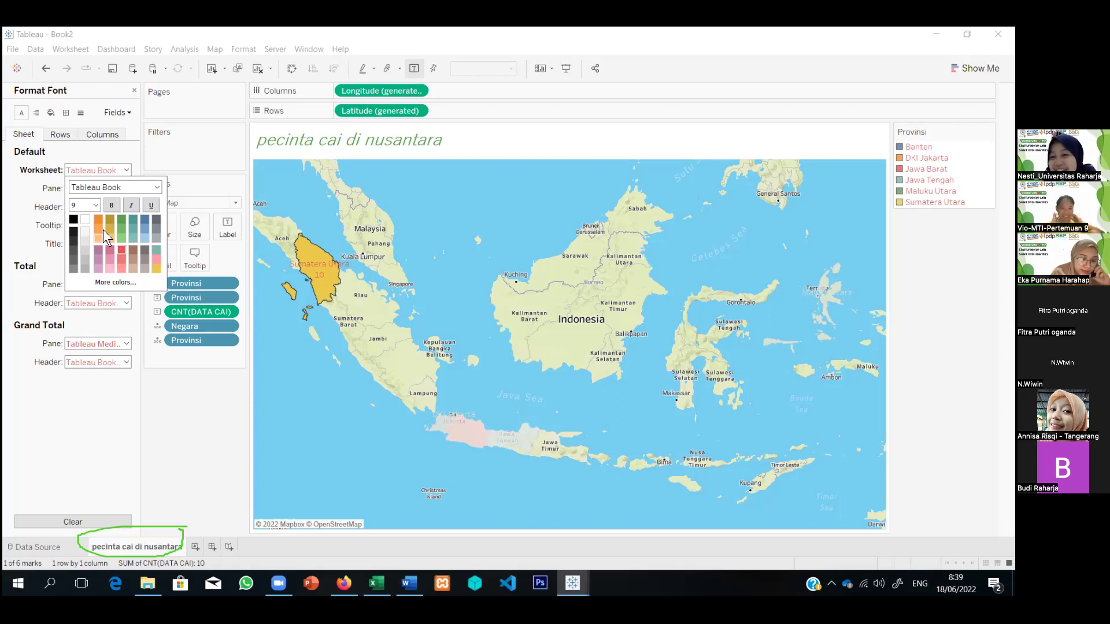
left_click(74, 219)
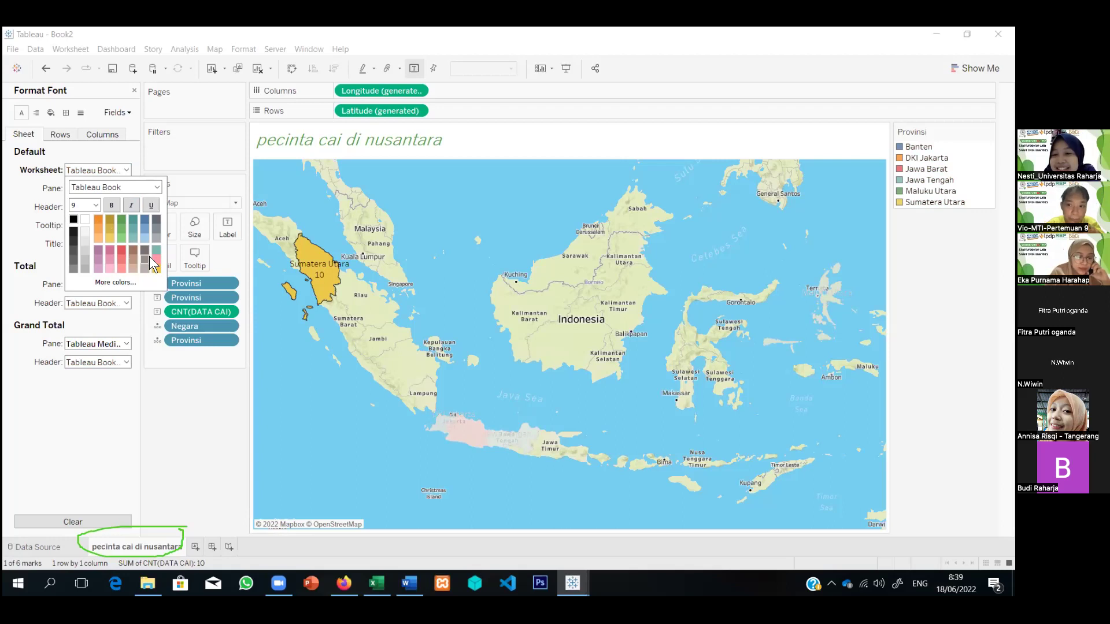
- Try pink and white for the worksheet's default font, and return it to black
left_click(157, 260)
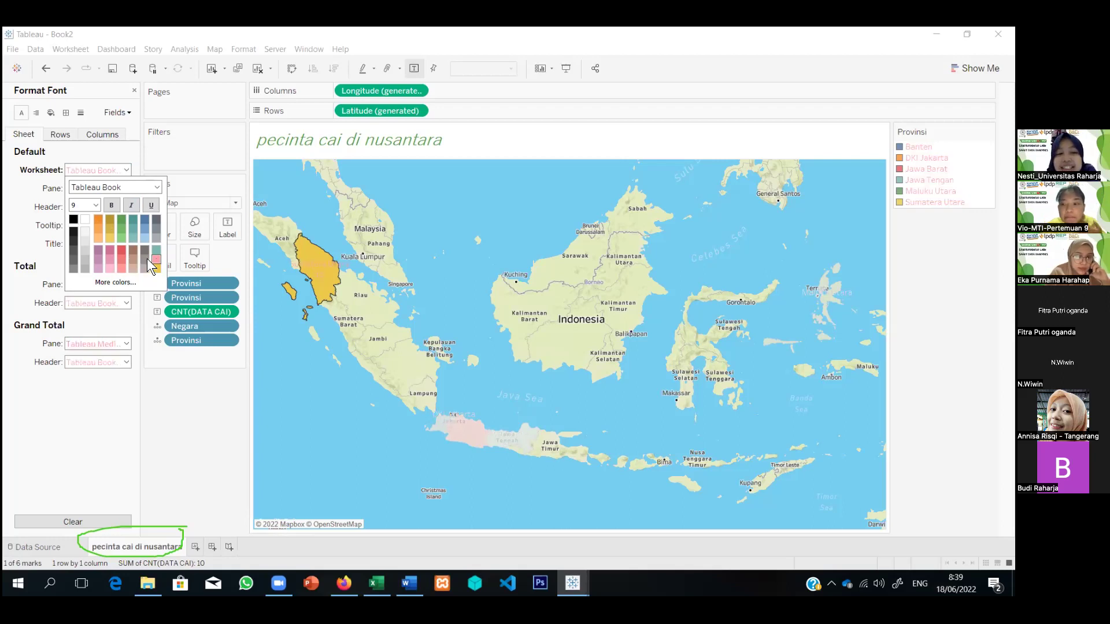
left_click(85, 220)
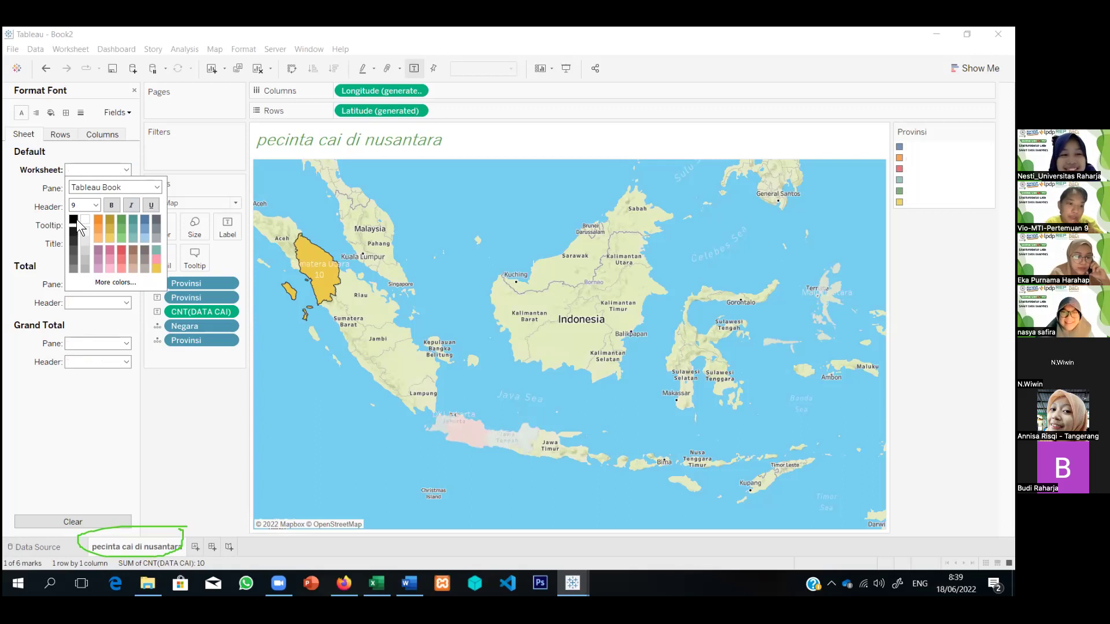
left_click(73, 220)
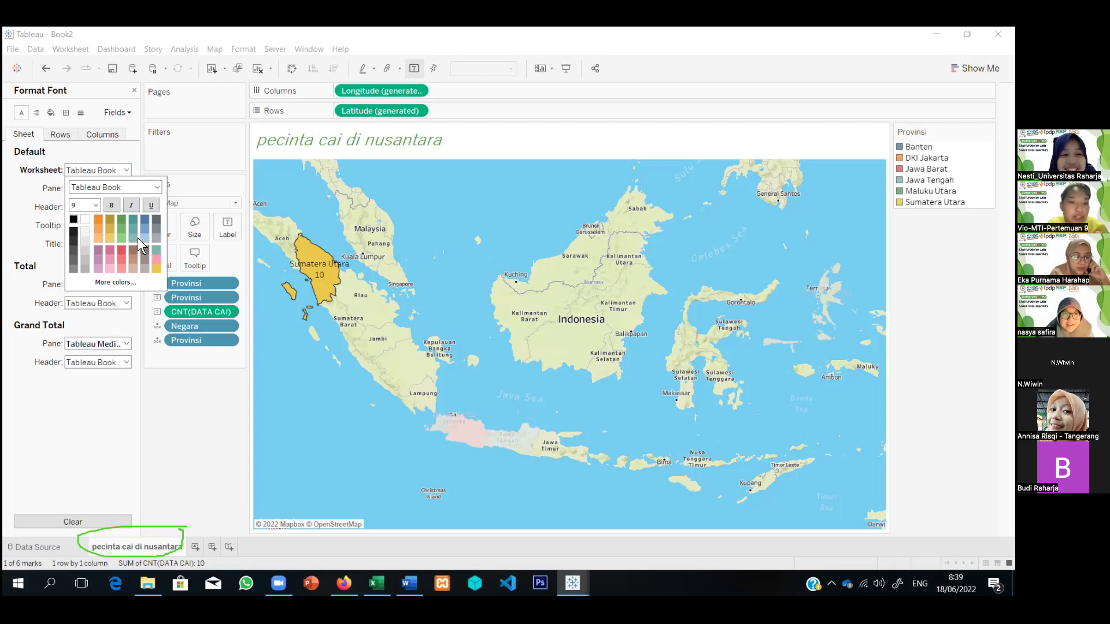
- Try a custom bright yellow from the basic colours for the worksheet's default font, and restore black
left_click(118, 281)
left_click_drag(516, 182, 652, 171)
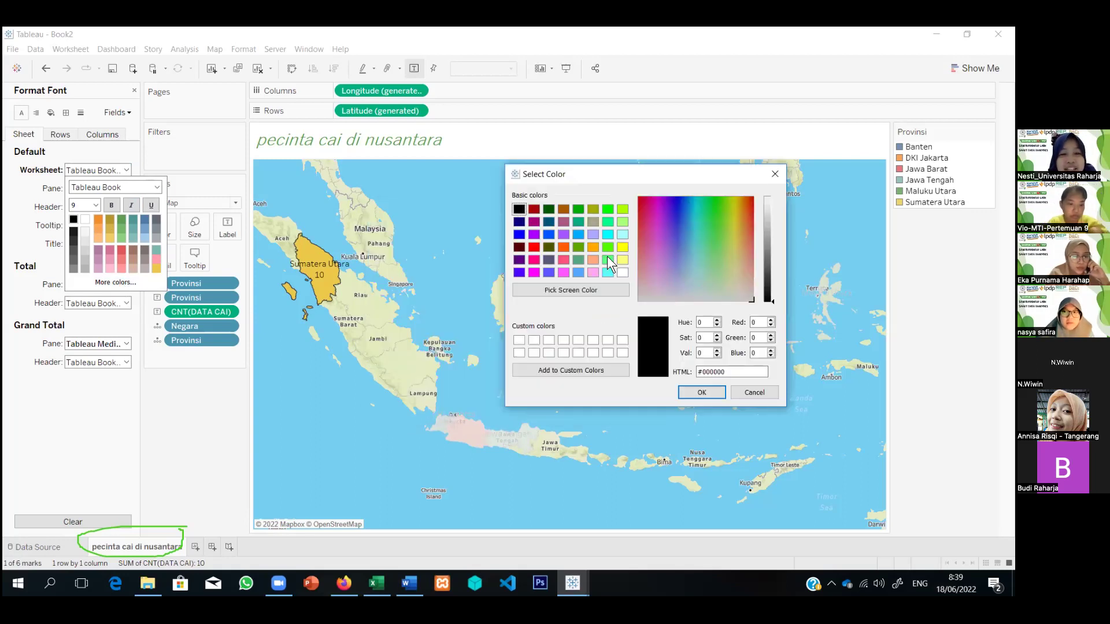
left_click(733, 216)
left_click(625, 246)
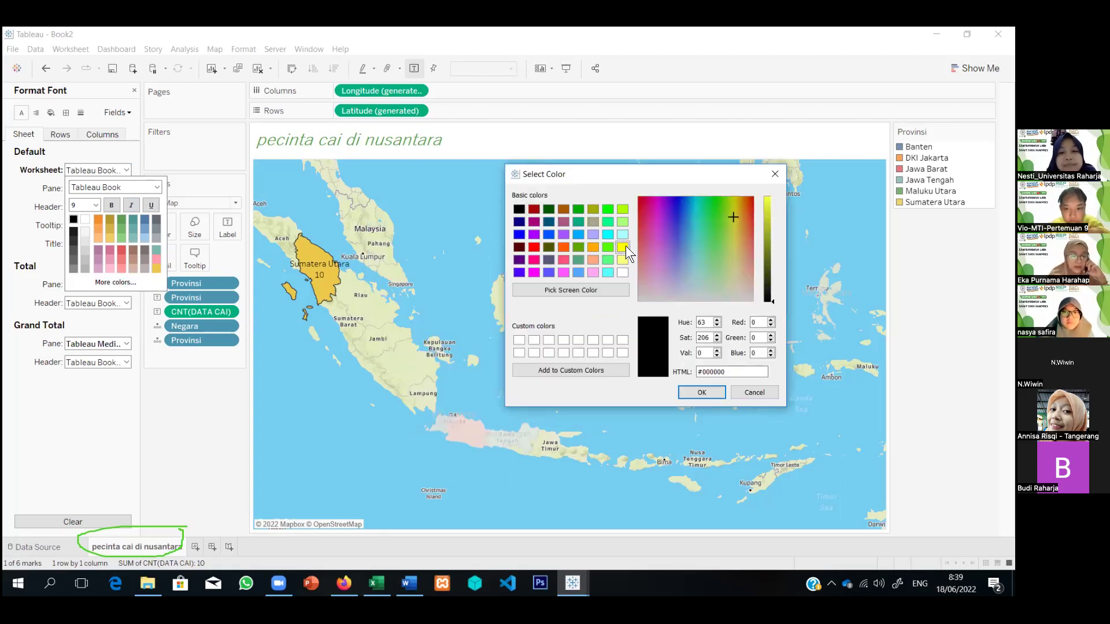
left_click(699, 391)
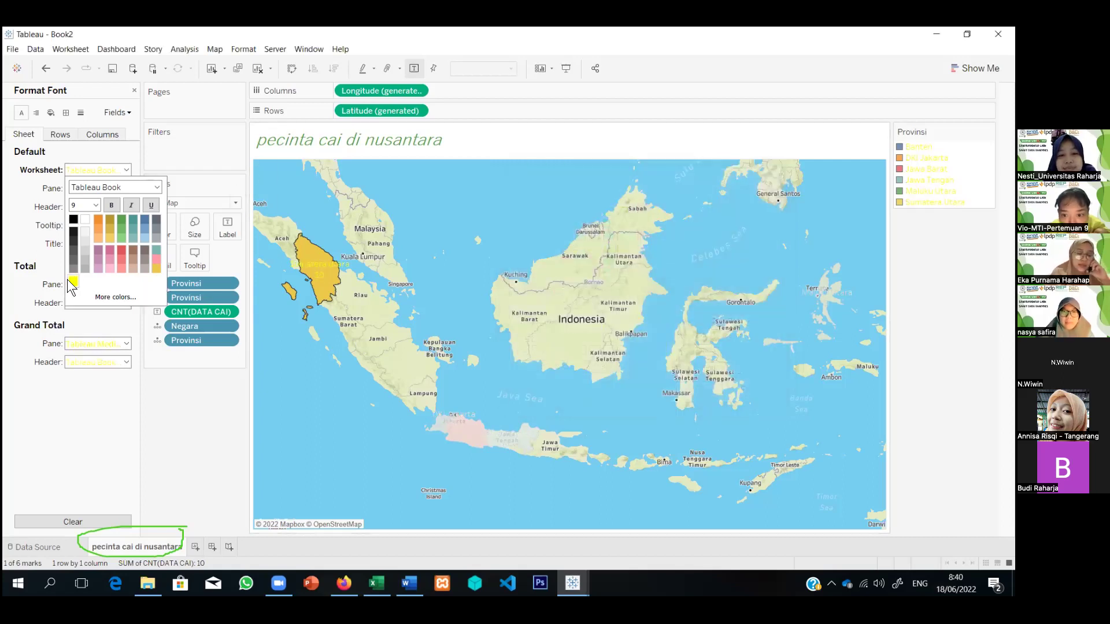
left_click(73, 220)
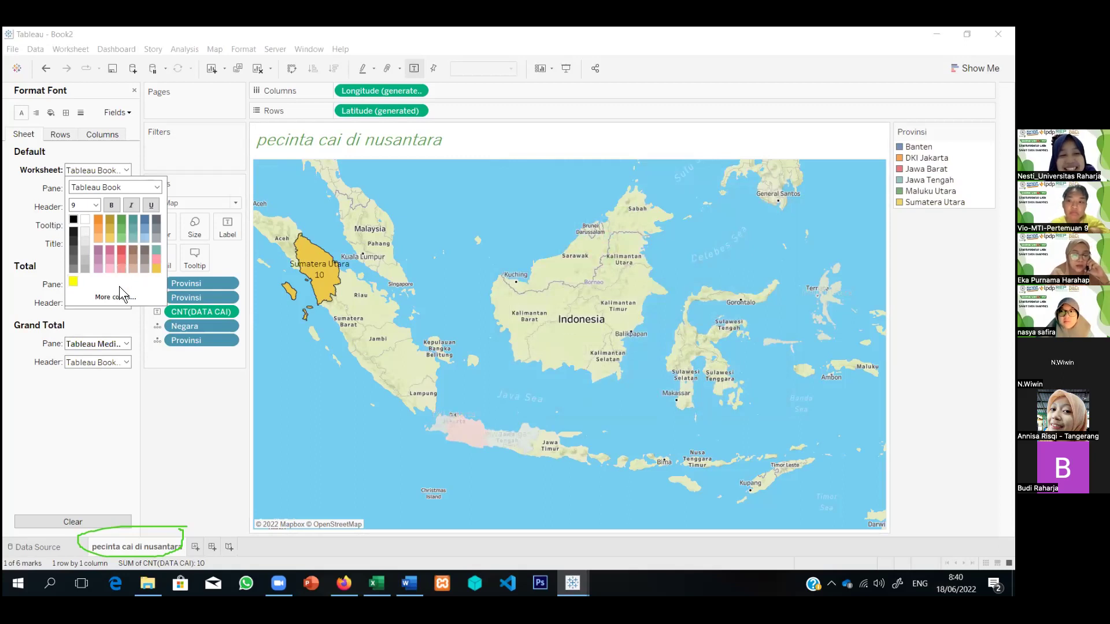
- Set the worksheet's default font to the custom violet #5500ff from the basic colours
left_click(144, 296)
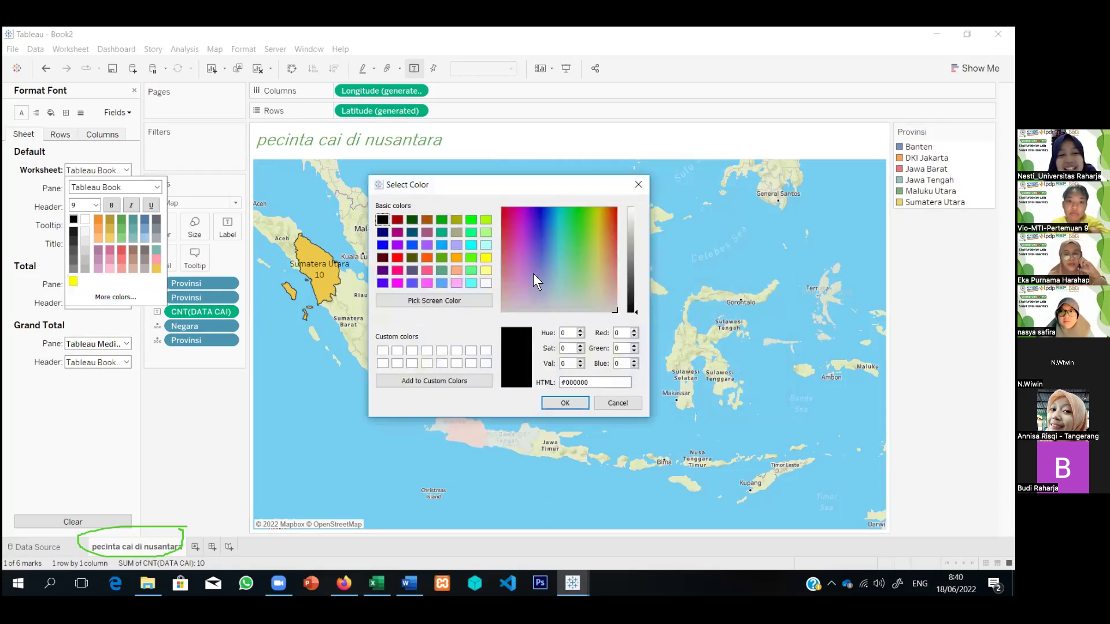
left_click(384, 282)
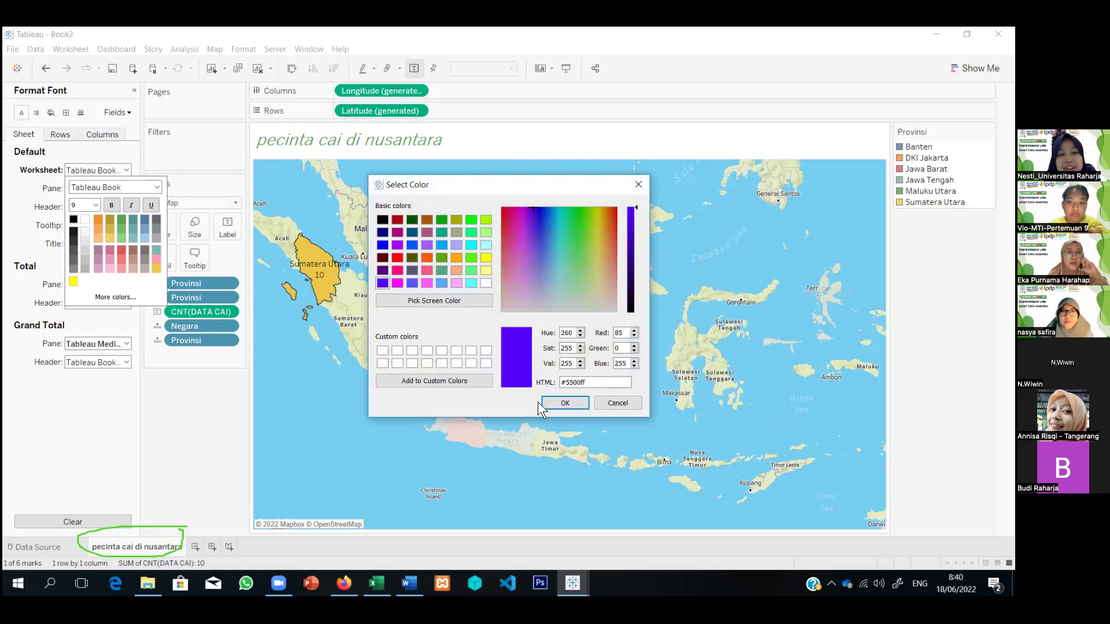
left_click(564, 404)
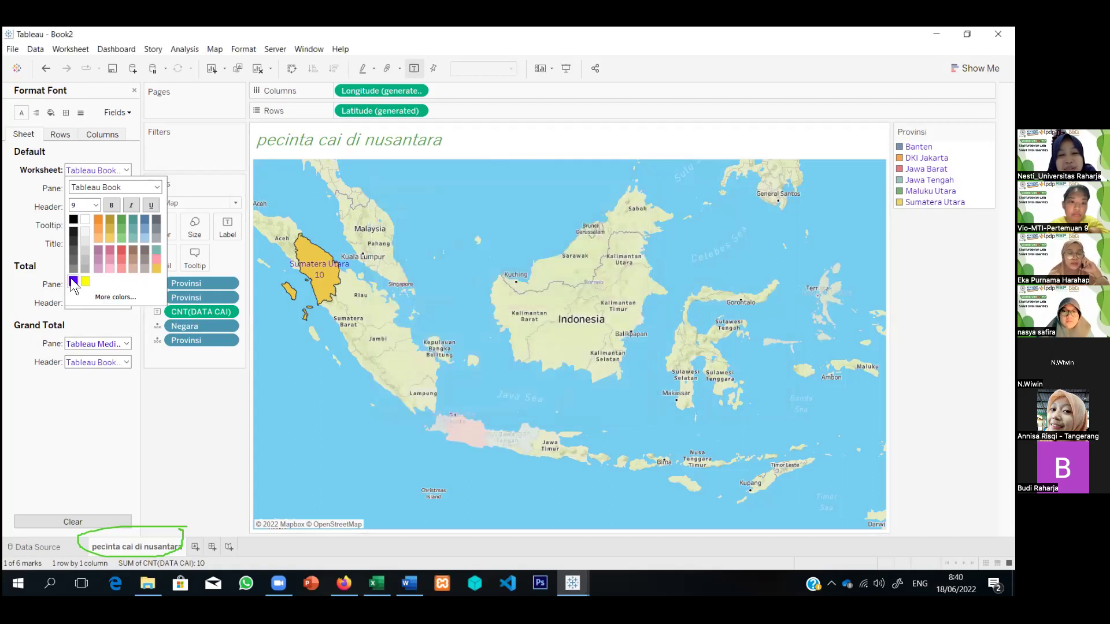
- Make the worksheet's default font bold at size 10, deselect the map mark, and close the font formatting
left_click(112, 204)
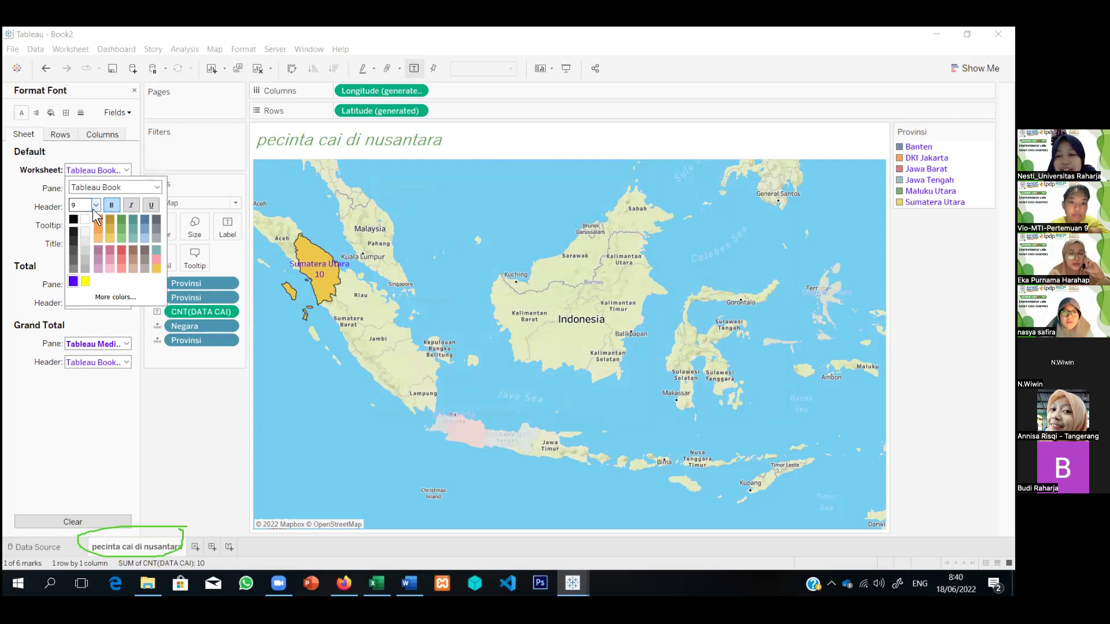
left_click(95, 205)
left_click(78, 230)
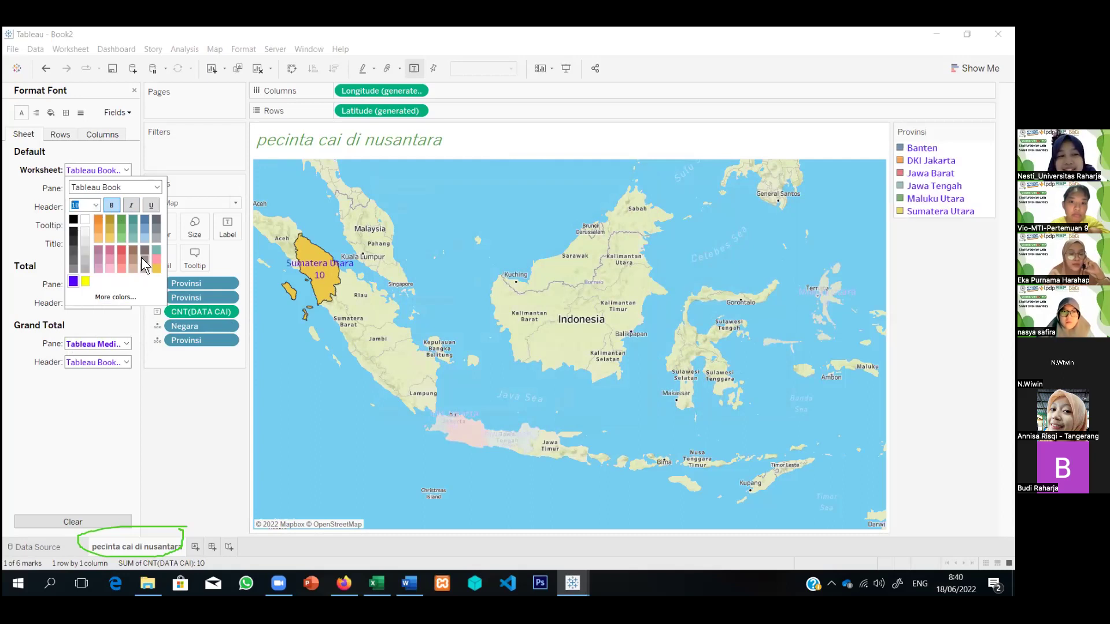
left_click(108, 397)
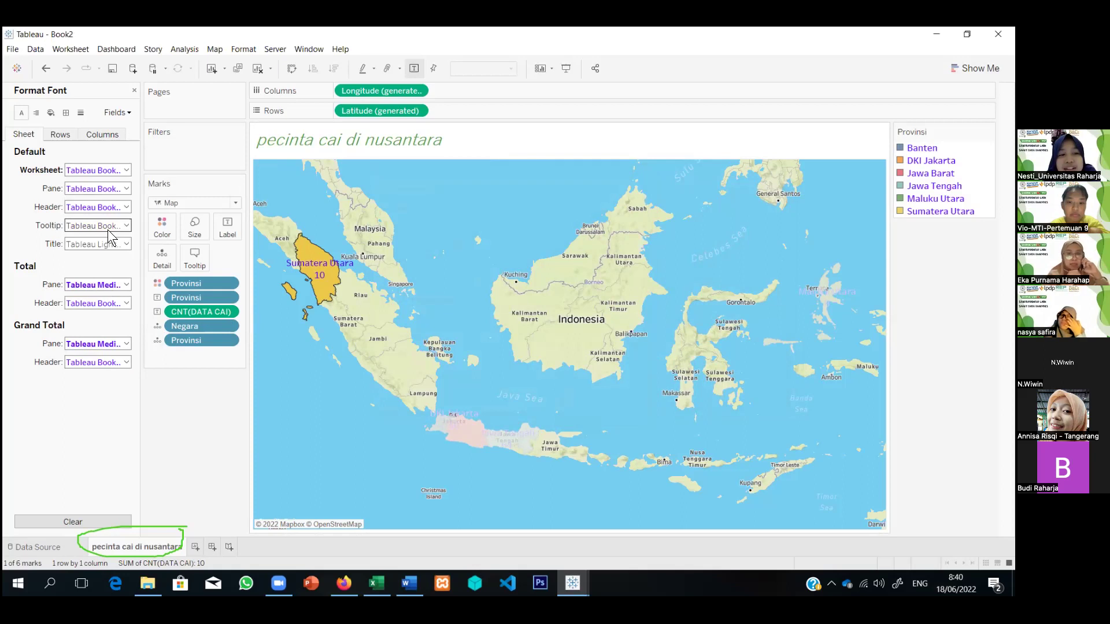
left_click(125, 167)
left_click(203, 401)
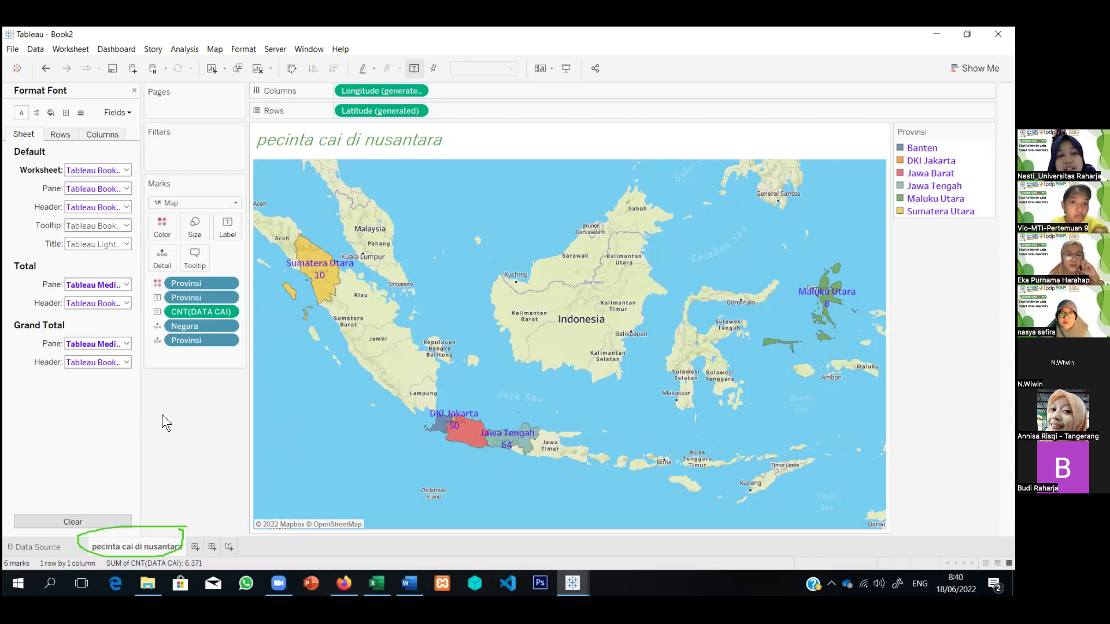
left_click(135, 90)
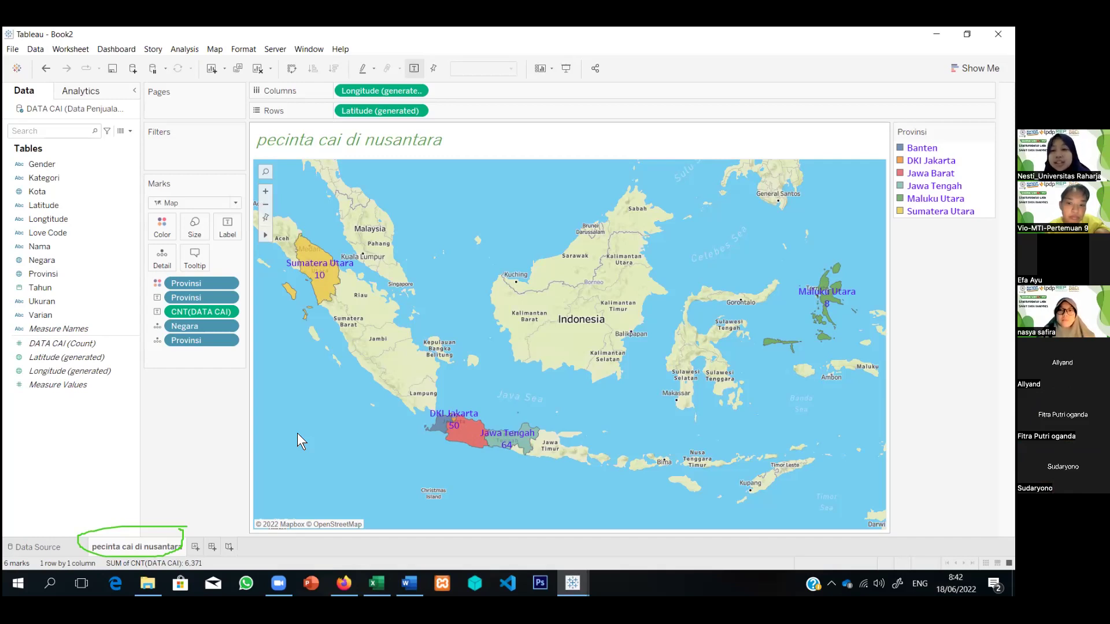
- Review the available background styles in the map's background layer settings, and close the settings without changing the style
right_click(481, 202)
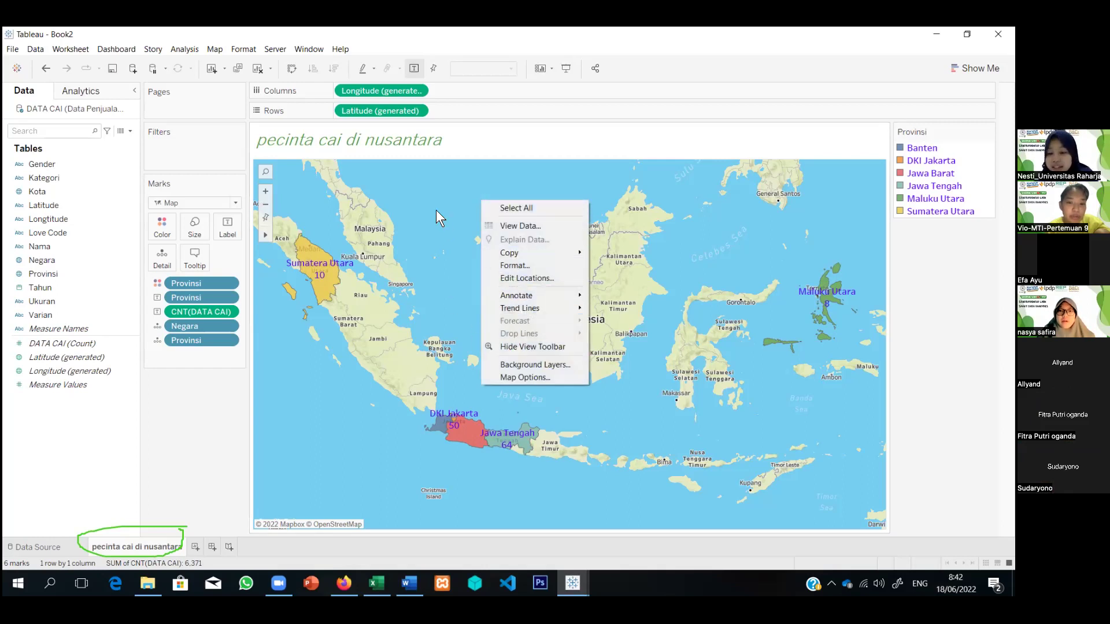
right_click(416, 213)
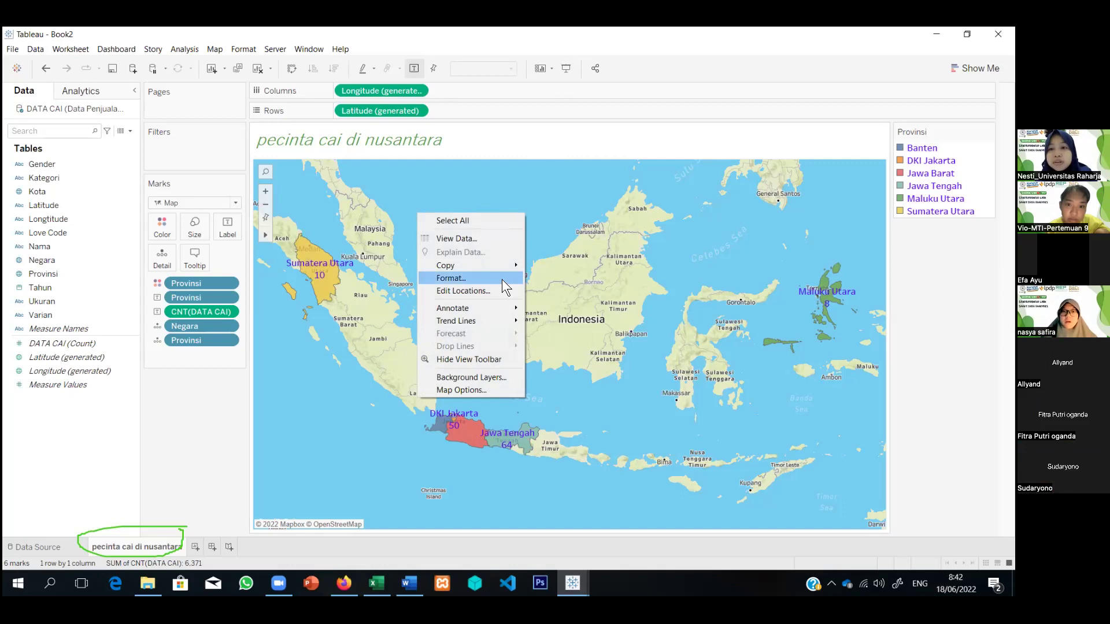
left_click(488, 376)
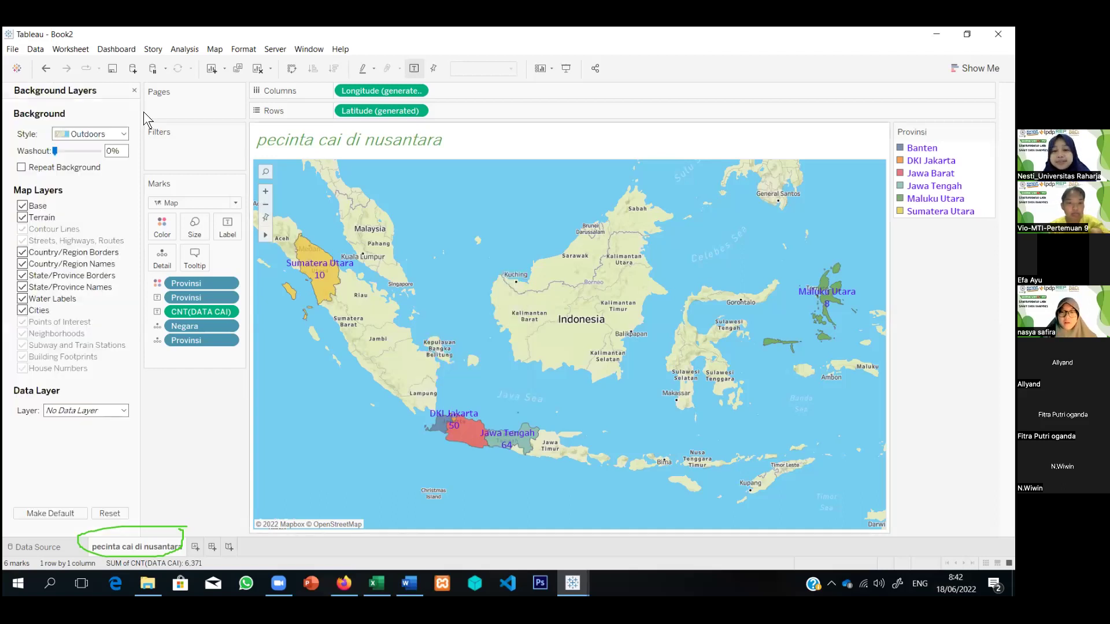
left_click(124, 134)
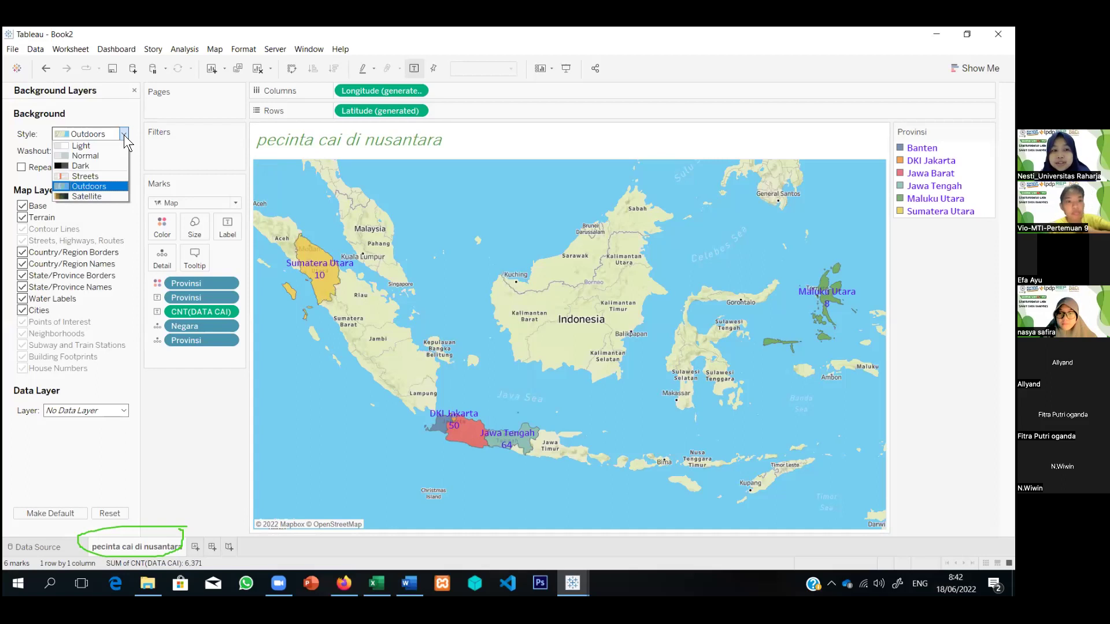
left_click(423, 201)
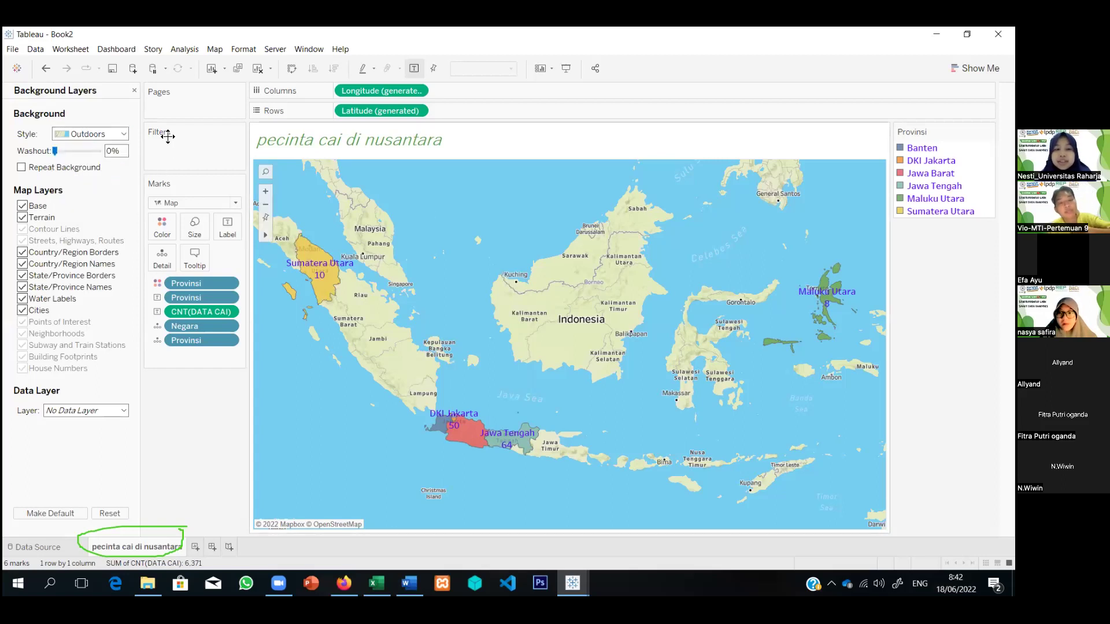
left_click(134, 91)
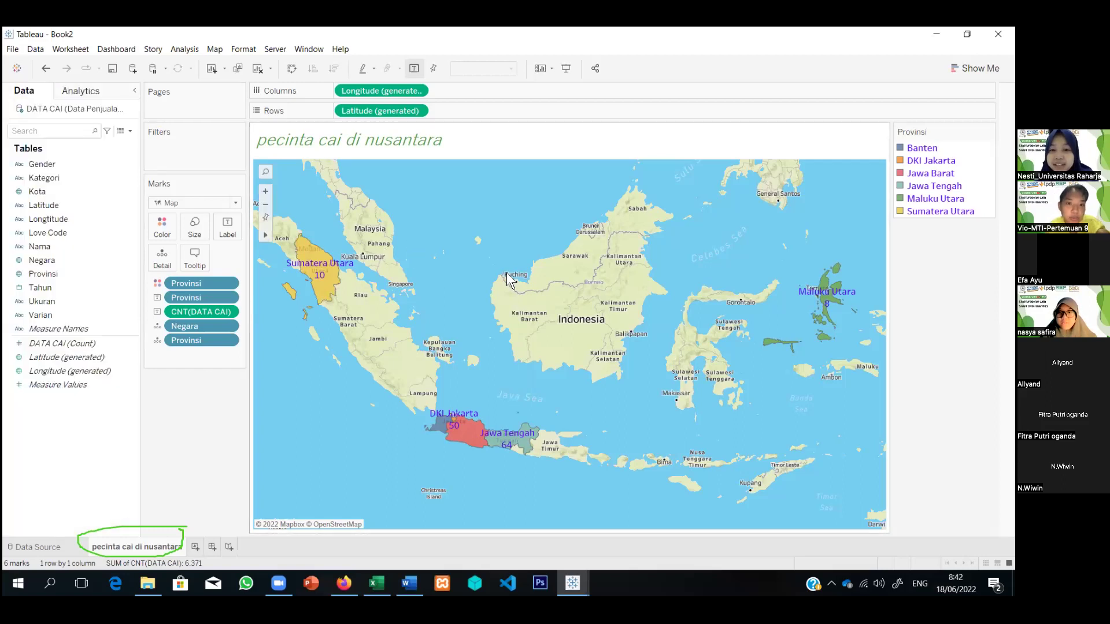
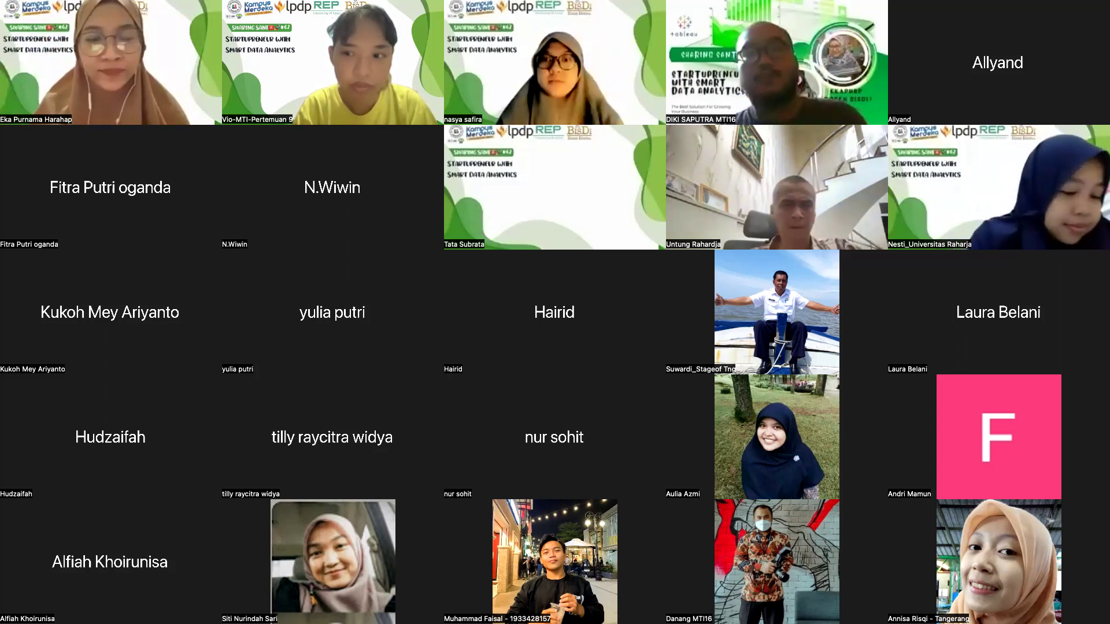
key("Page_Down")
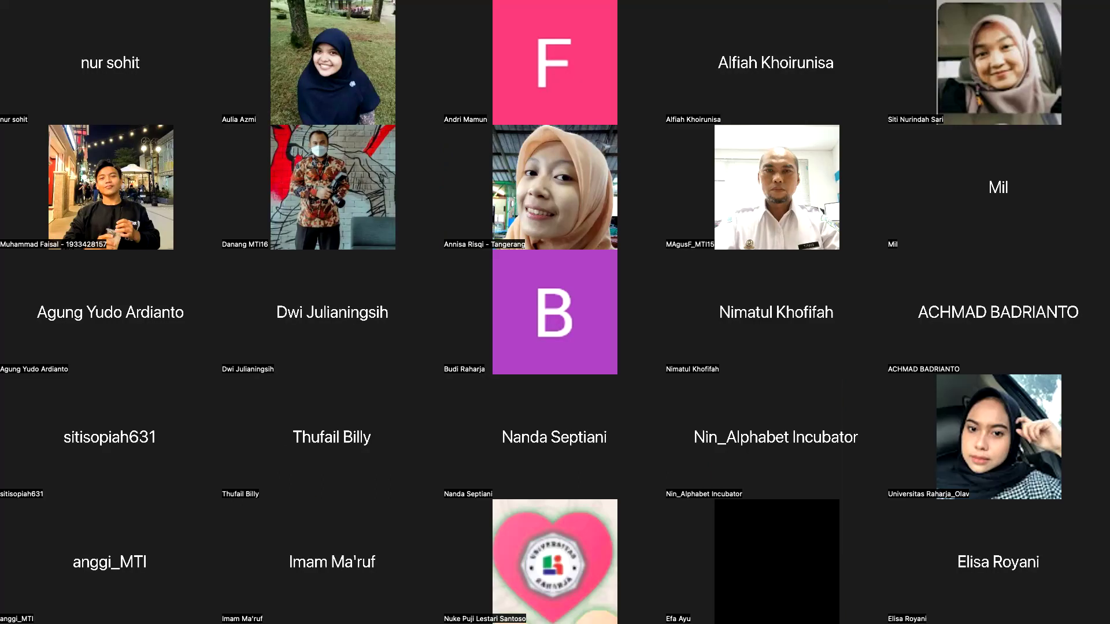
key("Page_Up")
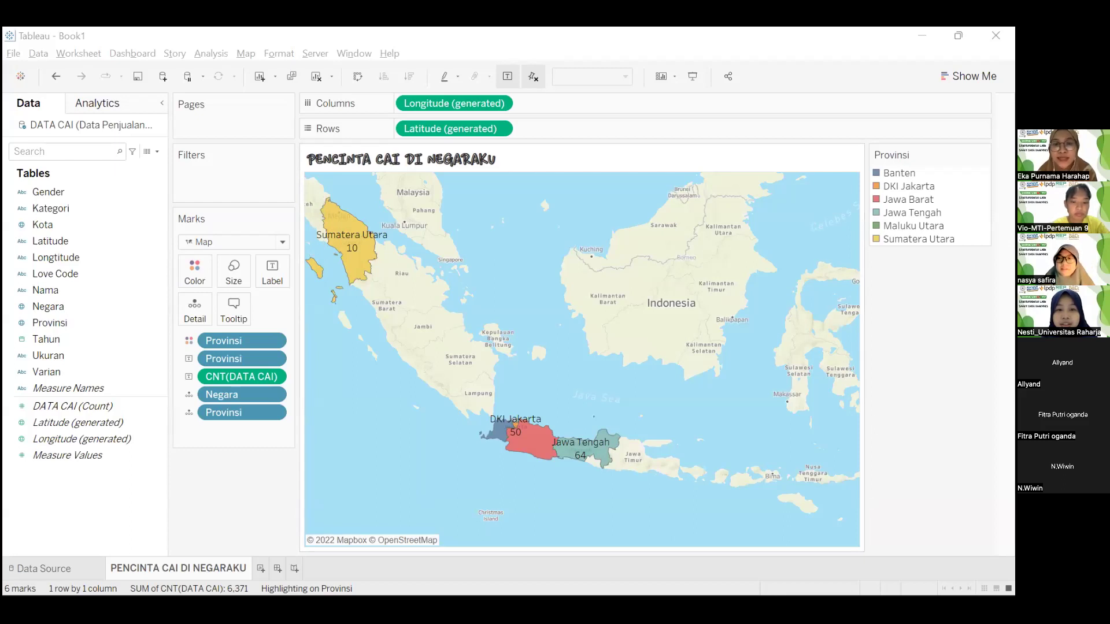
left_click(879, 255)
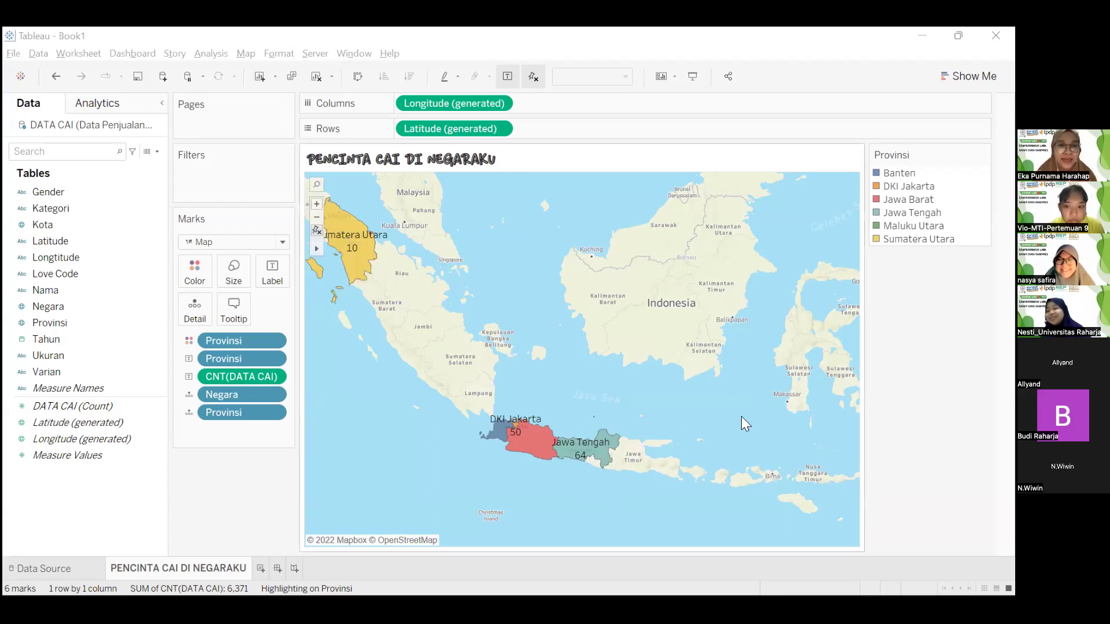
left_click_drag(721, 421, 714, 430)
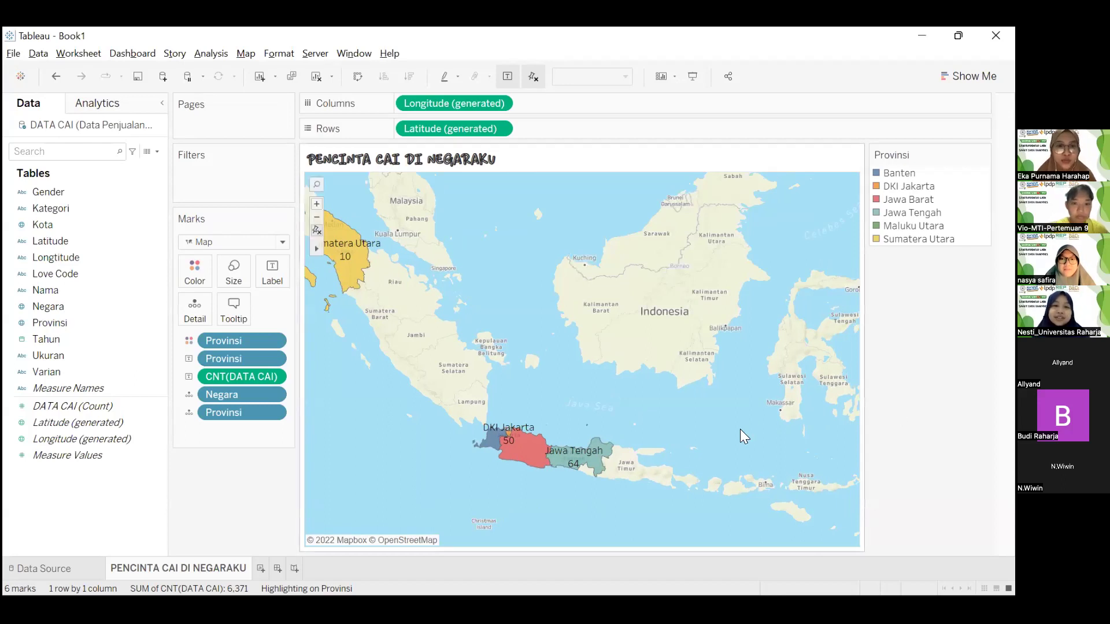
left_click_drag(745, 431, 743, 415)
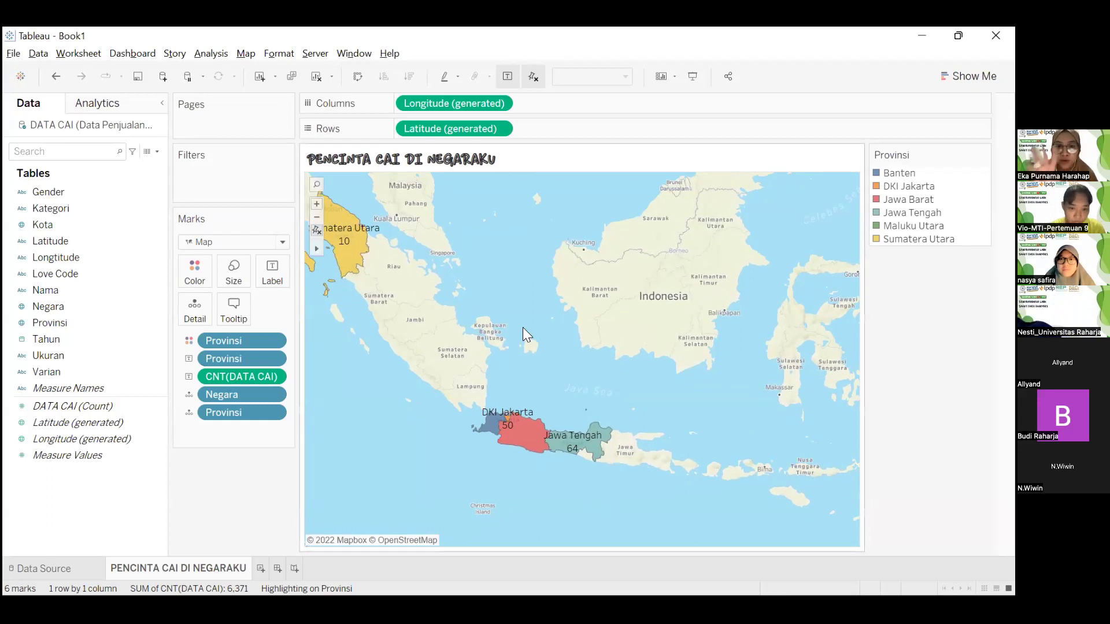
- Review the font and colour options for editing the sheet title, and close the title editor without changes
right_click(502, 156)
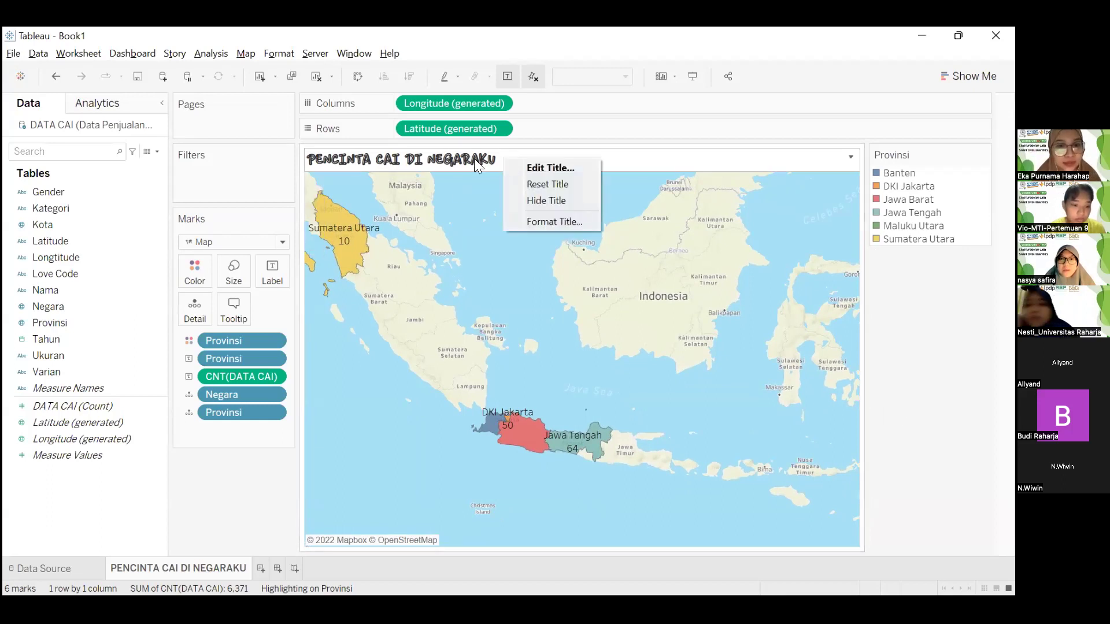
right_click(474, 158)
right_click(474, 157)
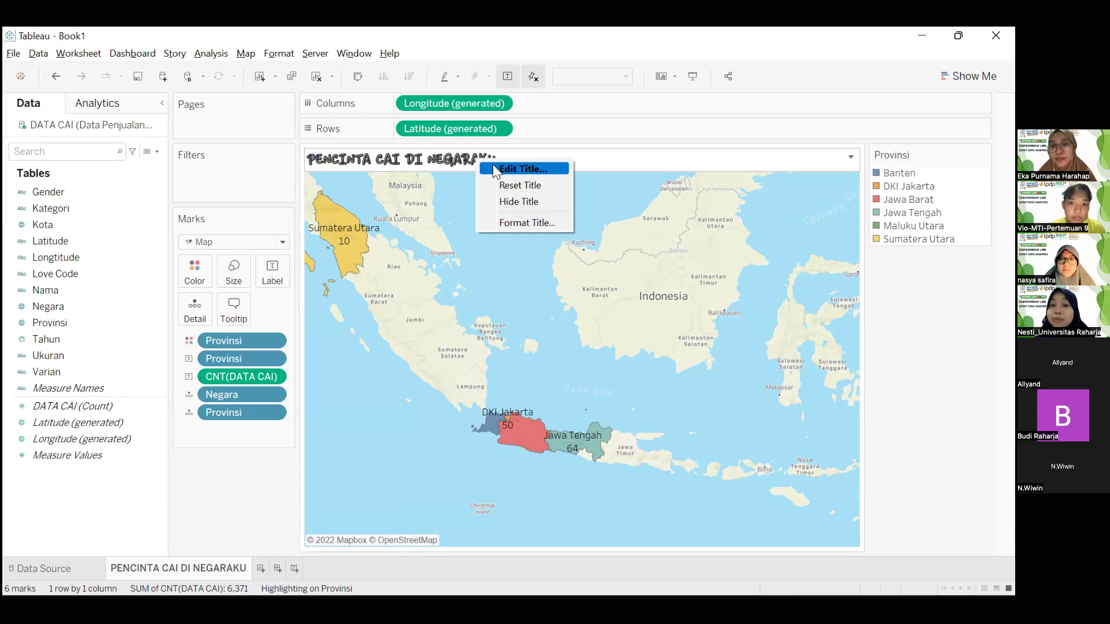
left_click(521, 169)
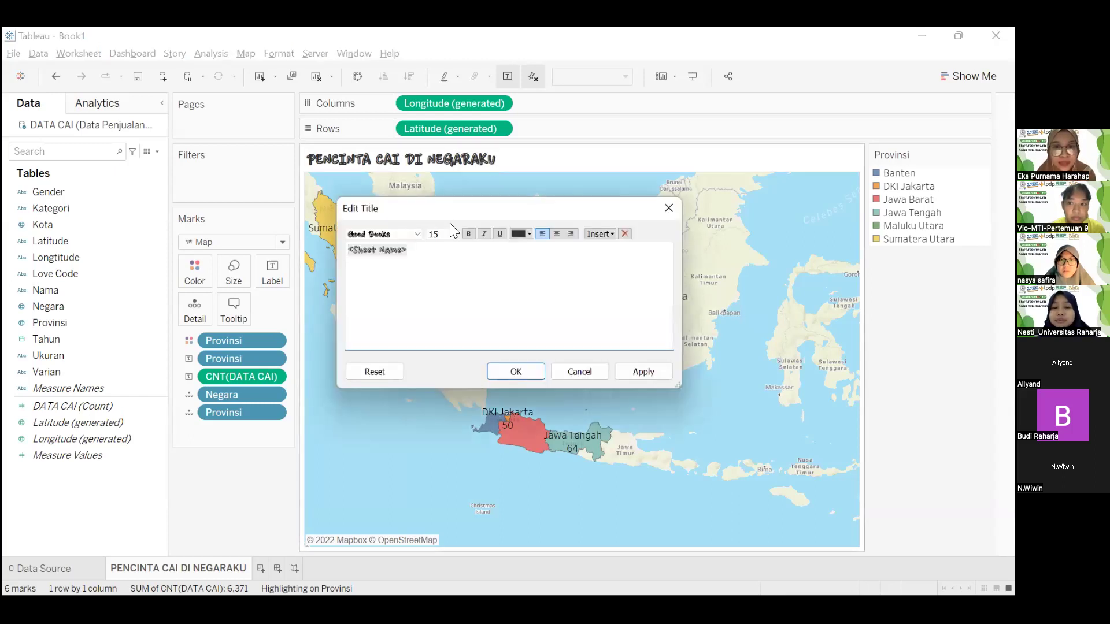
left_click(529, 234)
left_click(671, 208)
- Open the title formatting, try pale lavender and peach shading, and set the title's shading to pale pink
right_click(592, 156)
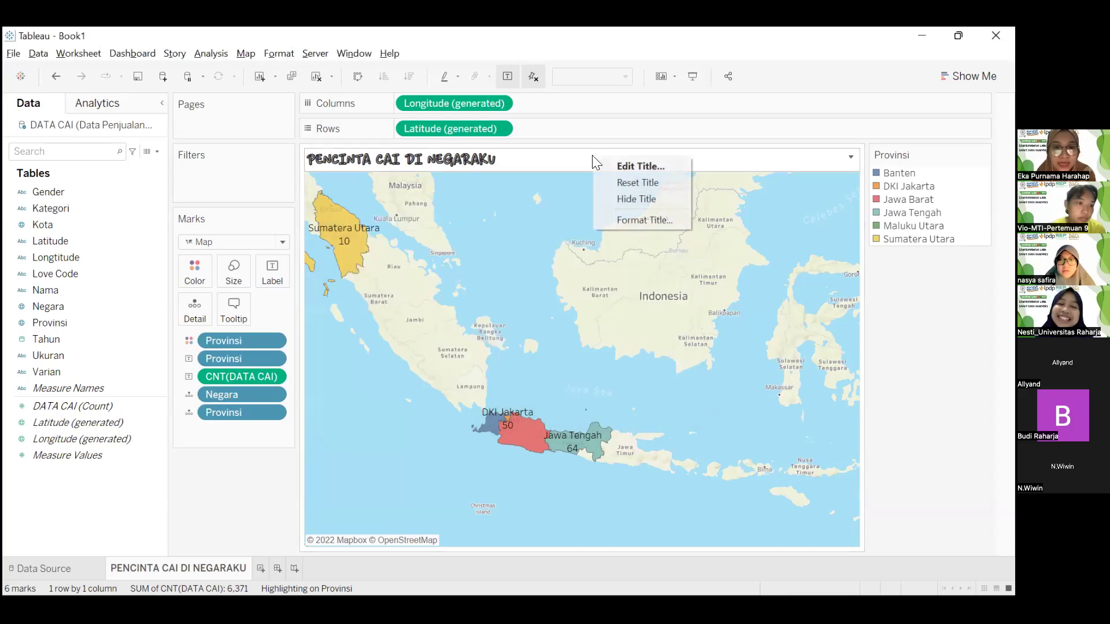
left_click(618, 220)
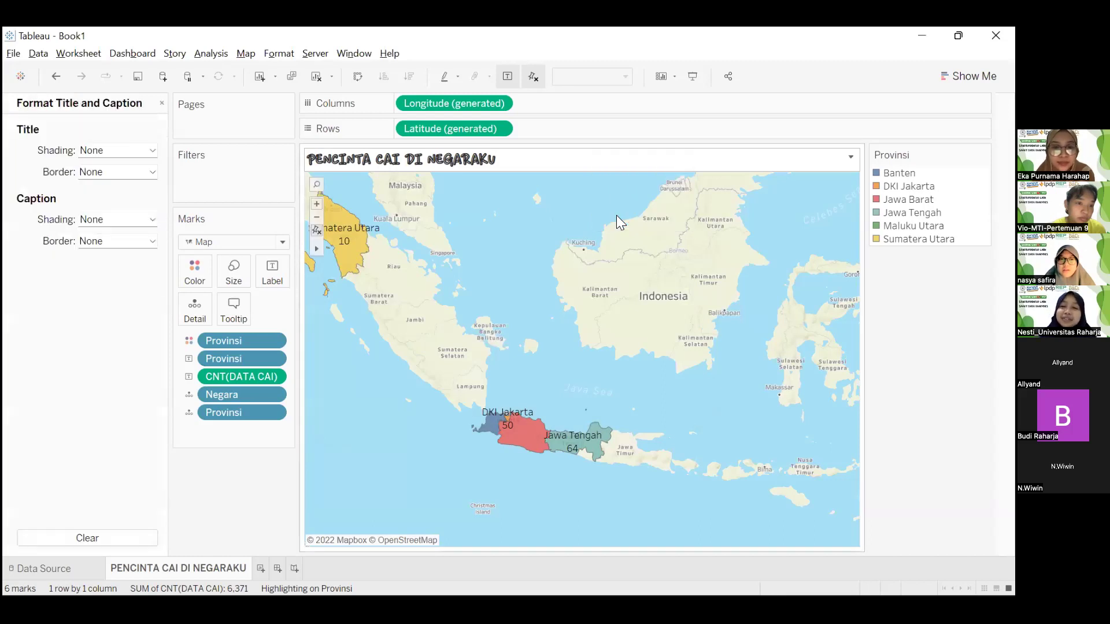
left_click(154, 152)
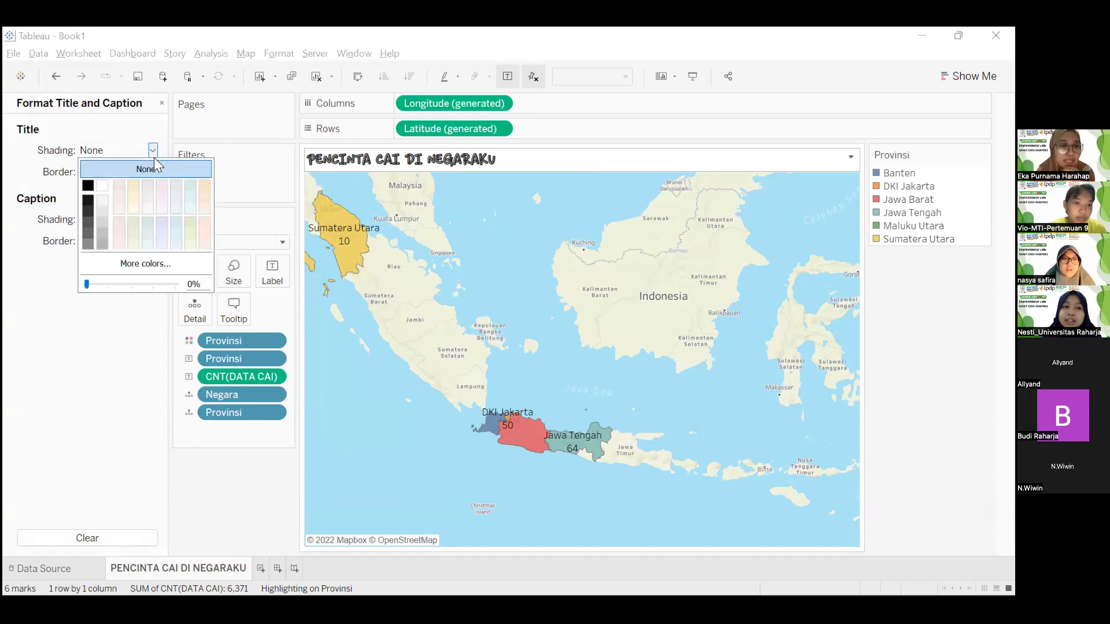
left_click(159, 222)
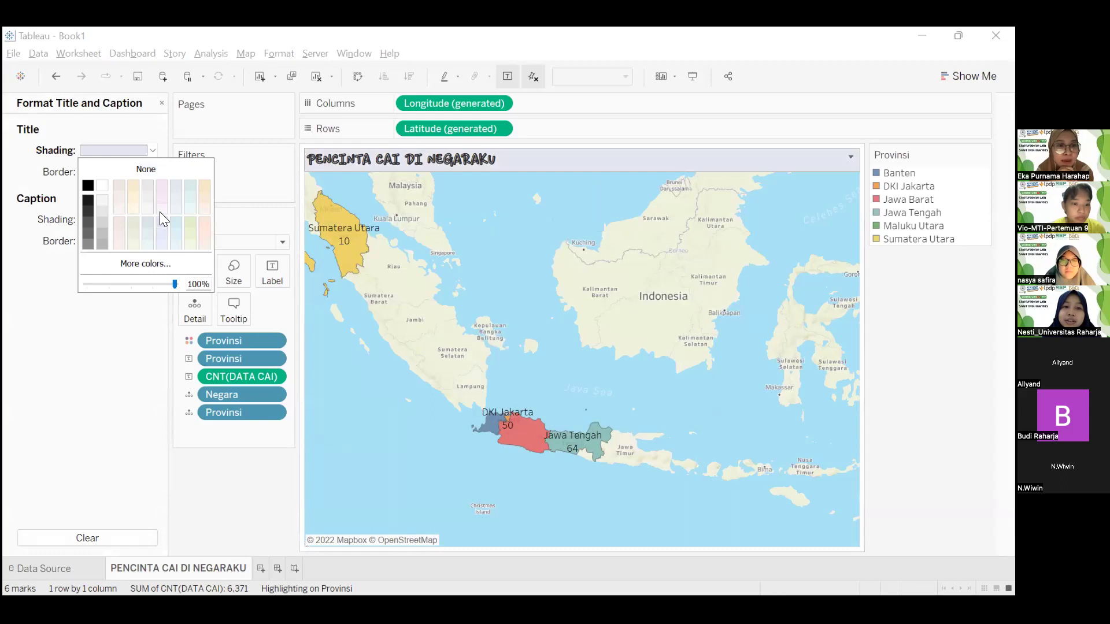
left_click(162, 188)
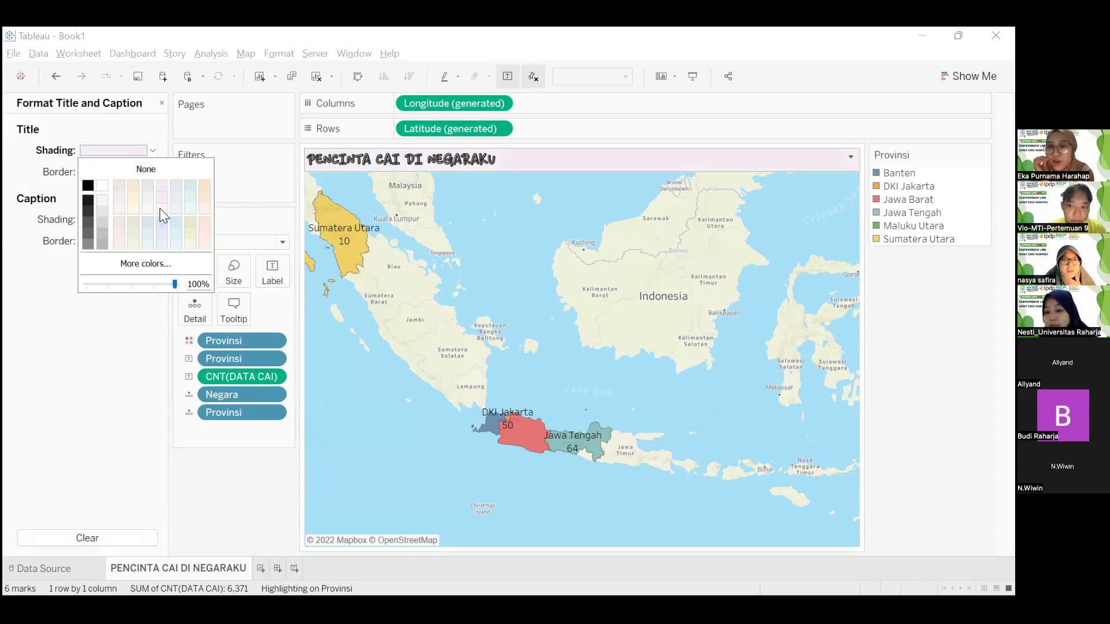
left_click(205, 222)
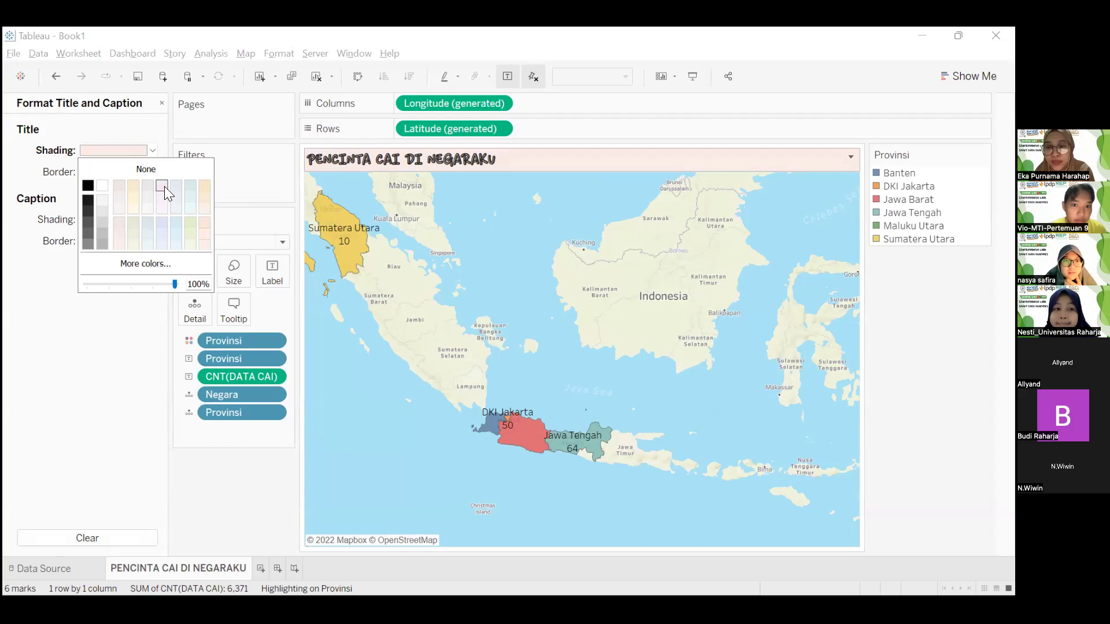
left_click(100, 363)
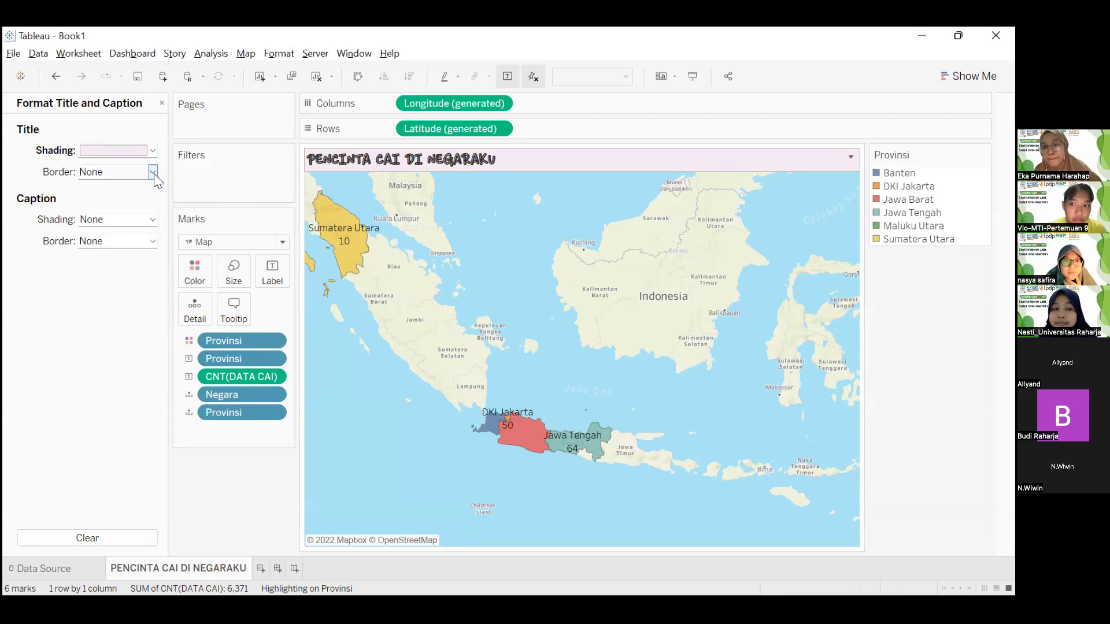
- Try thick solid and dotted borders for the title, and set a pink dashed border in the second-thinnest width
left_click(178, 244)
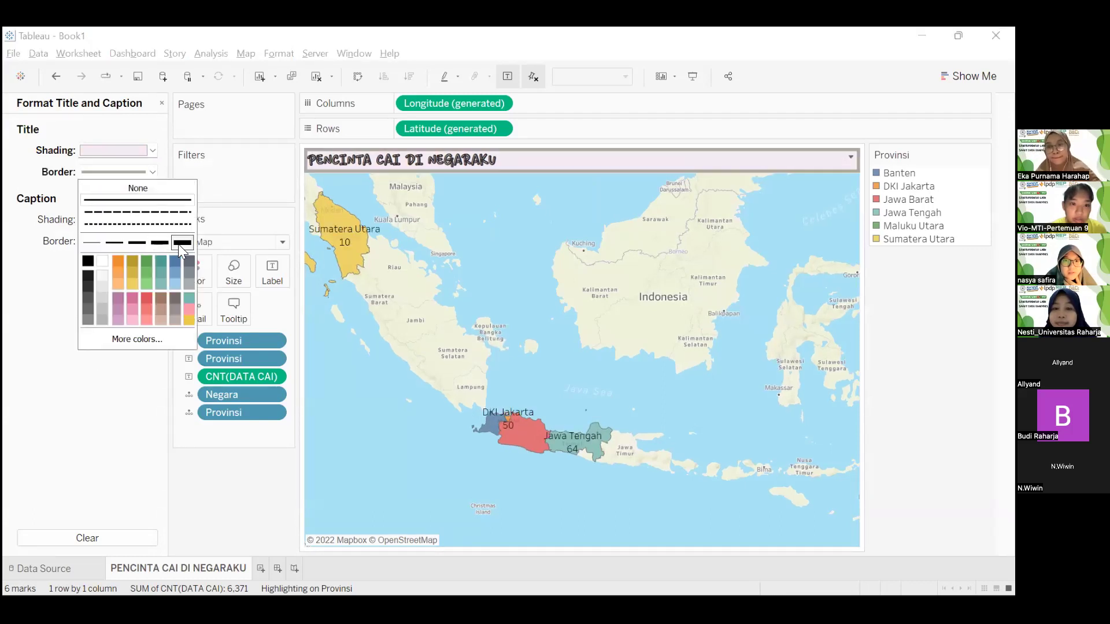
left_click(164, 224)
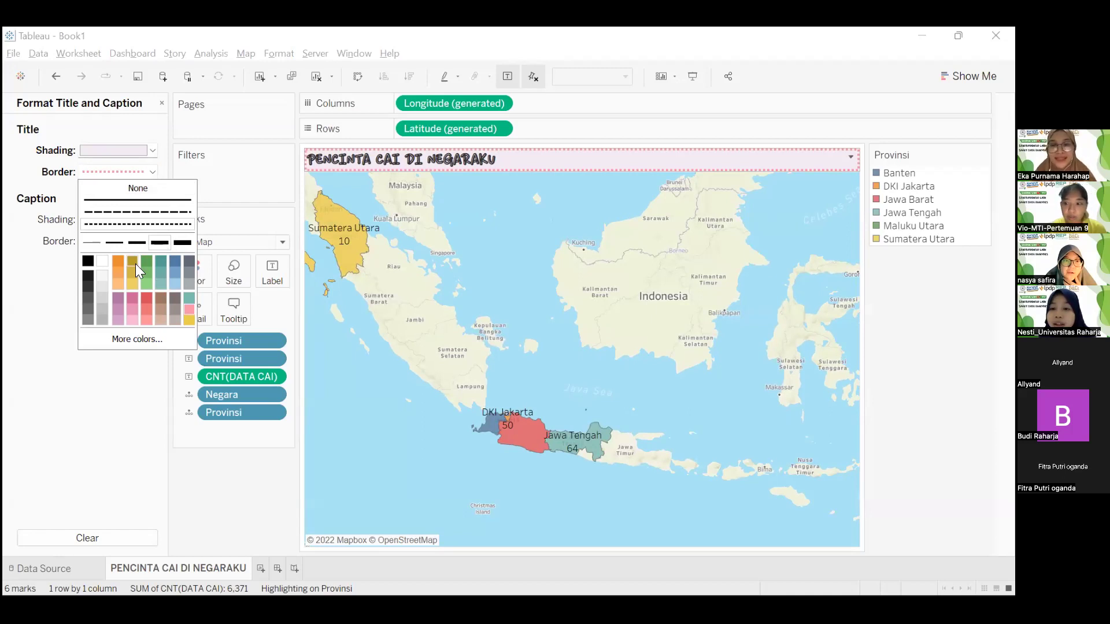
left_click(115, 243)
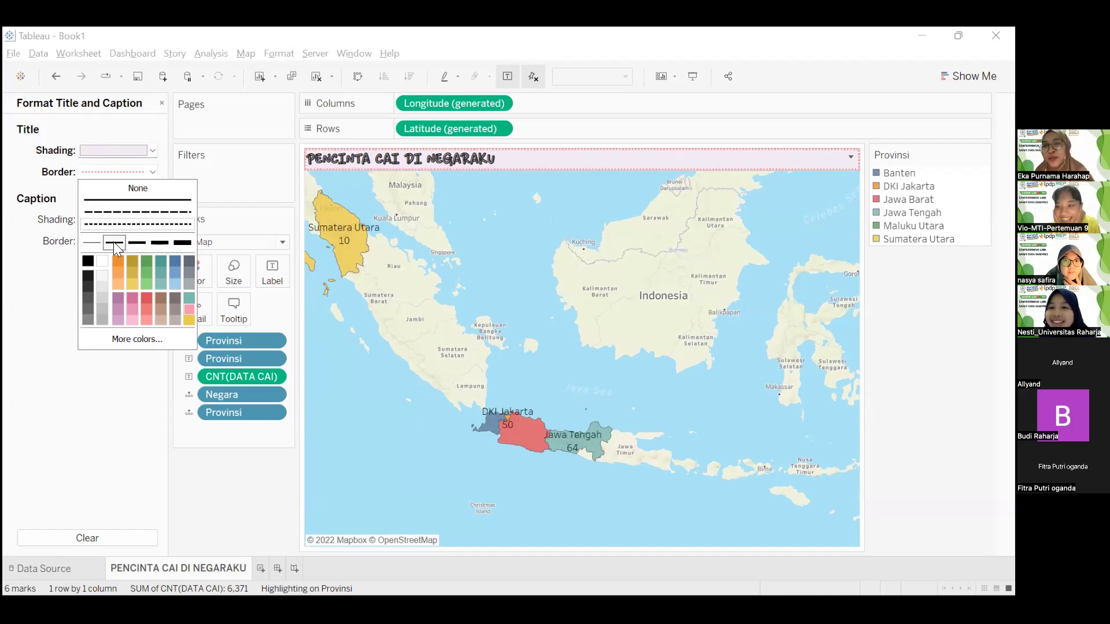
left_click(141, 212)
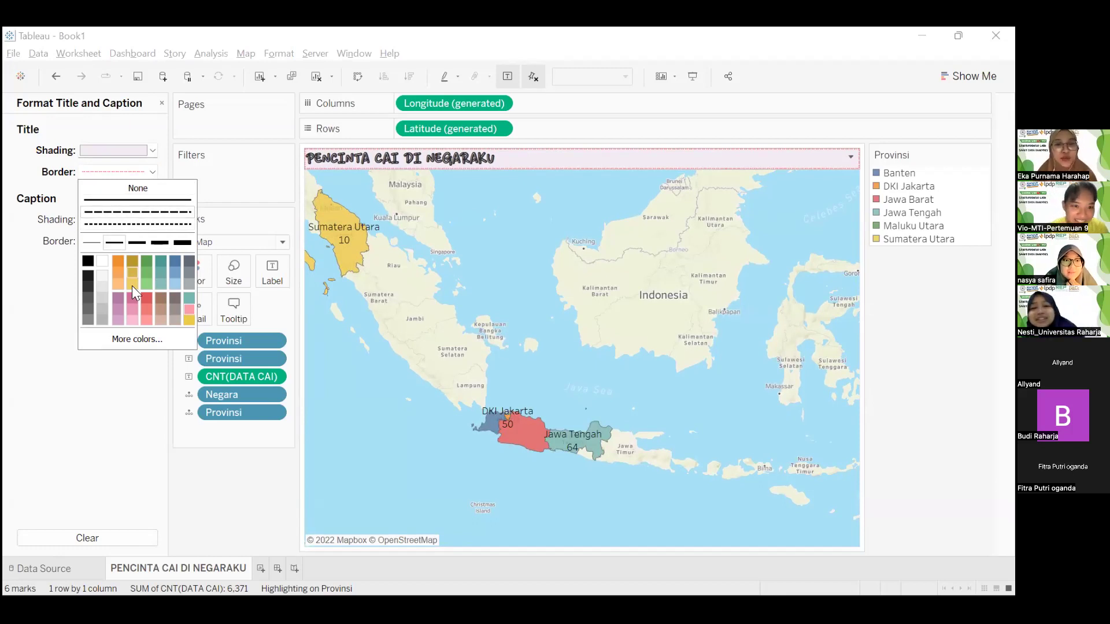
left_click(146, 241)
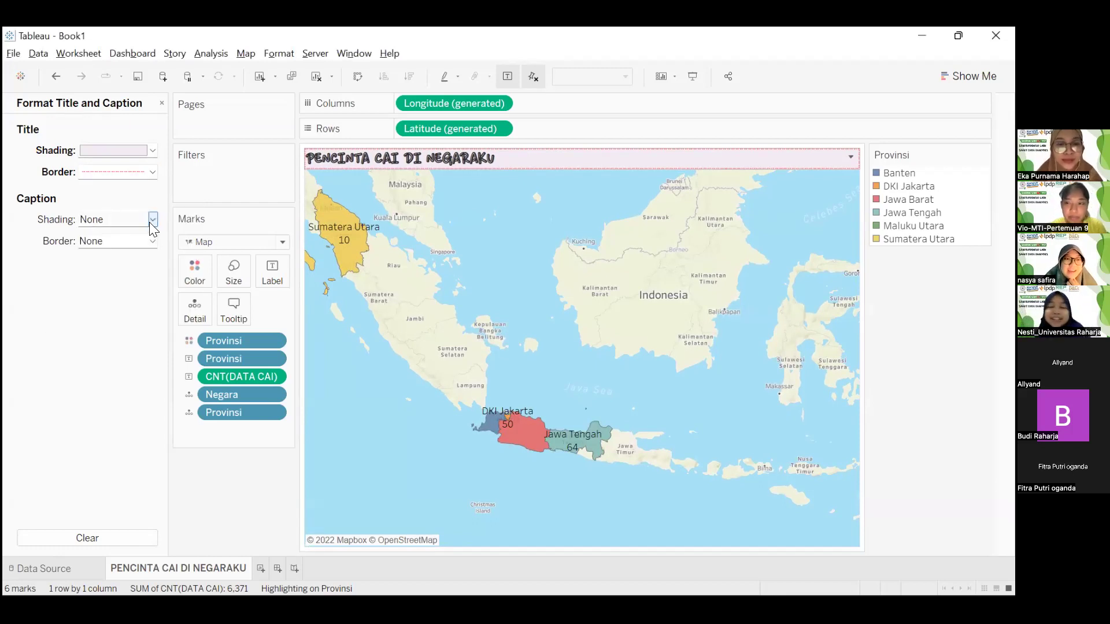
- Set the caption's shading to black, review the caption's border options, and leave its border set to None
left_click(149, 222)
left_click(147, 264)
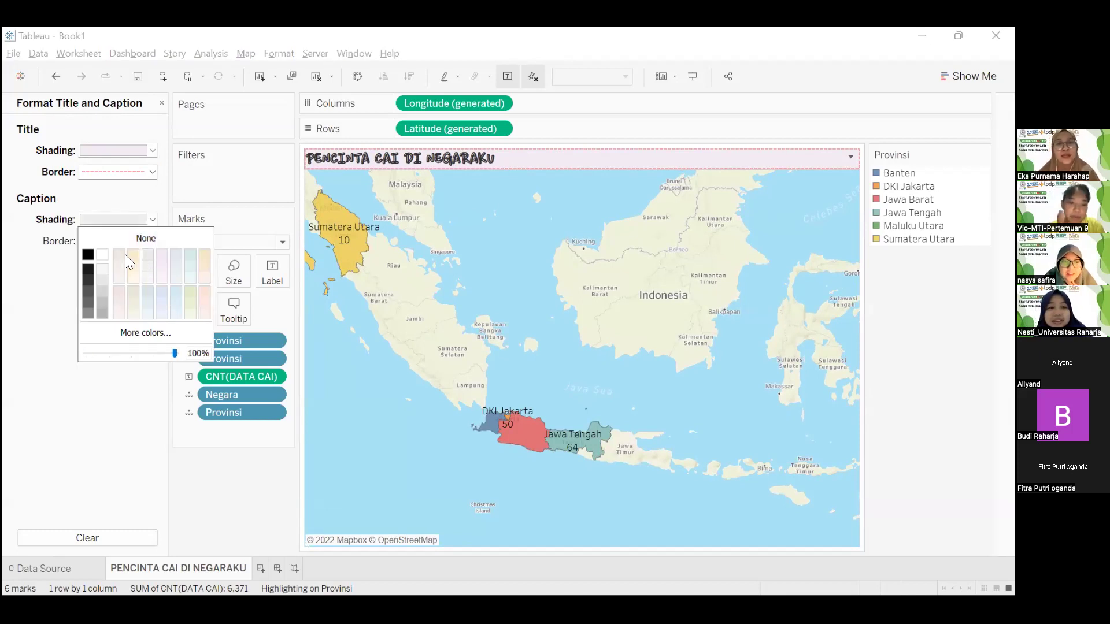
left_click(88, 255)
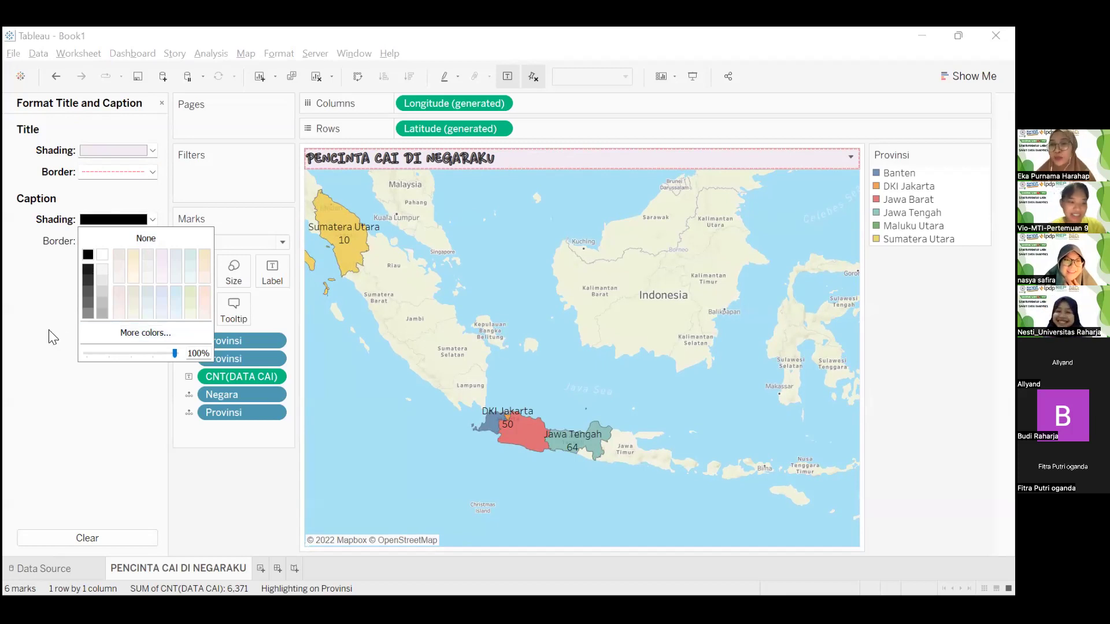
left_click(140, 244)
left_click(140, 244)
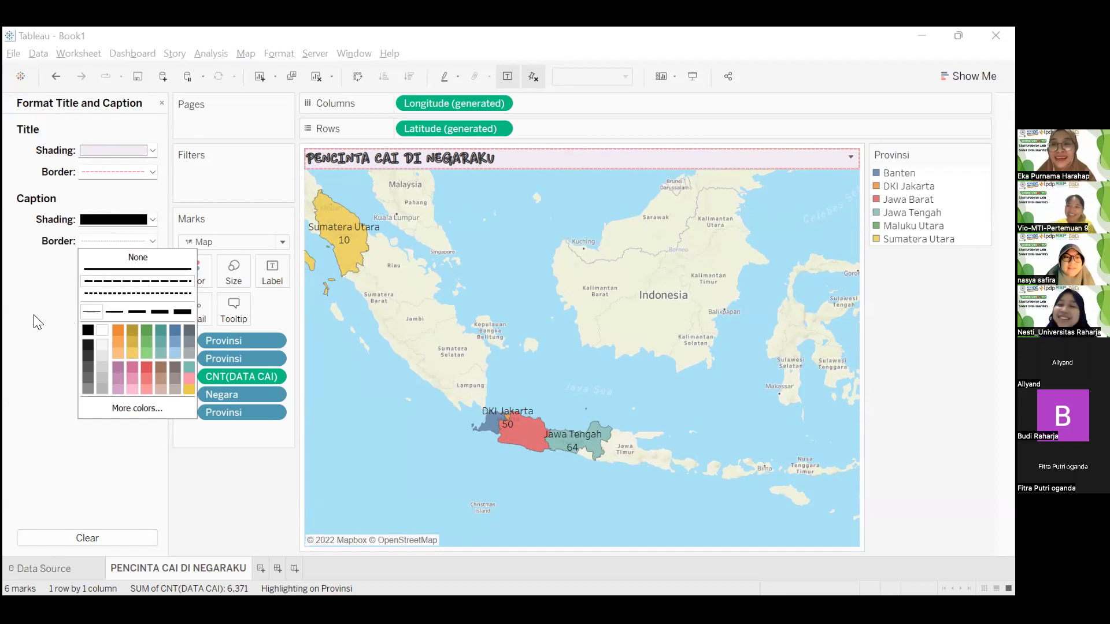
left_click(138, 254)
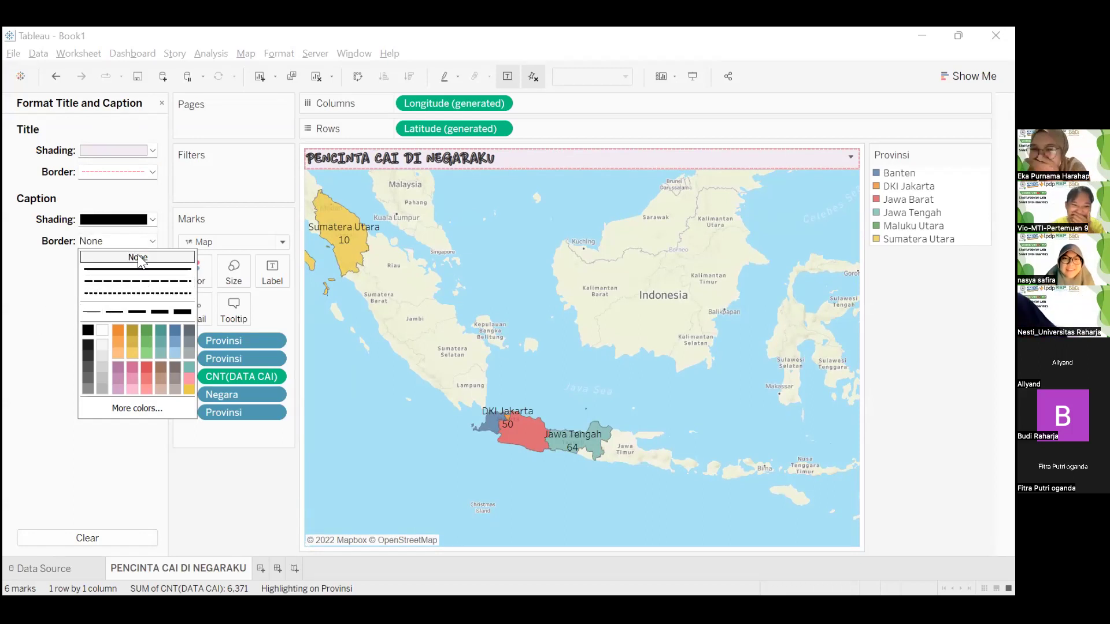
left_click(50, 347)
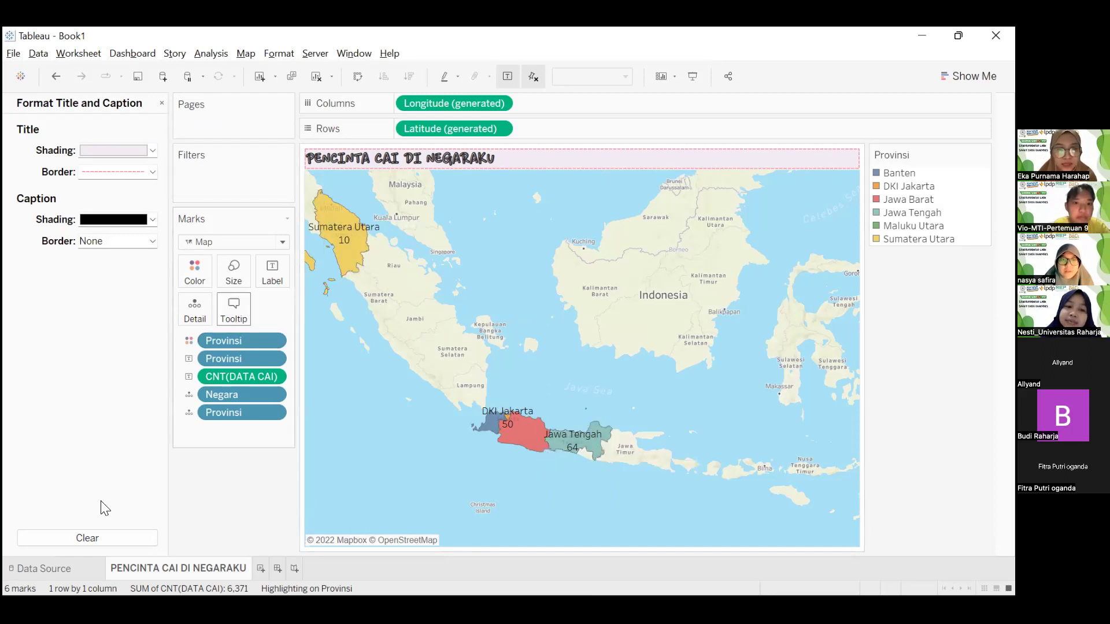
- Review the tooltip editor without changing it, and inspect the tooltip of the DKI Jakarta province on the map
left_click(232, 304)
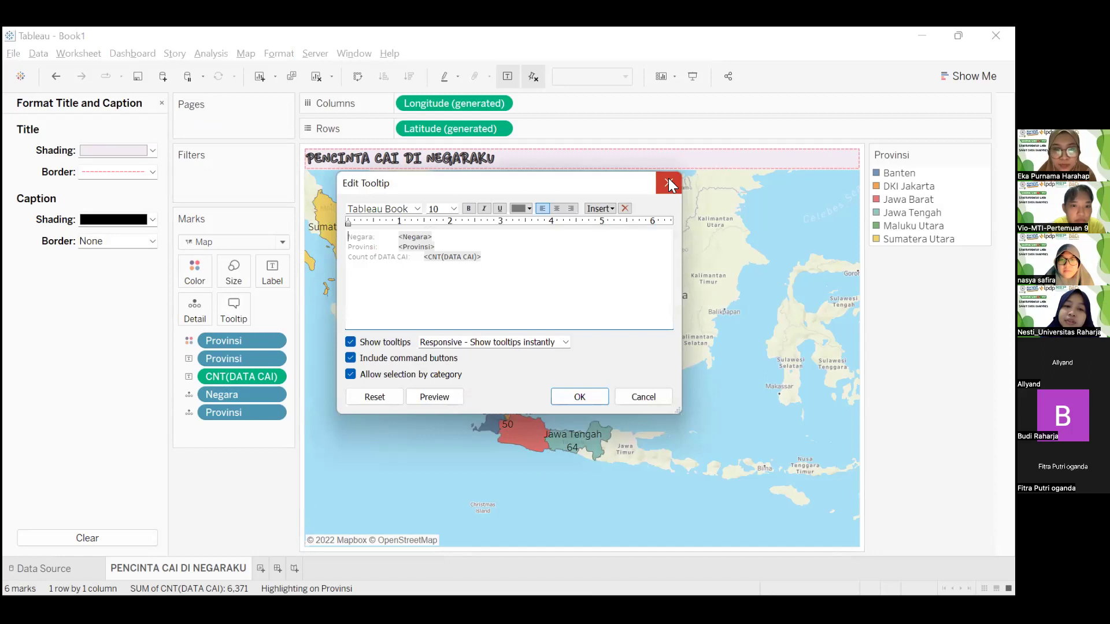
left_click(669, 181)
left_click(518, 411)
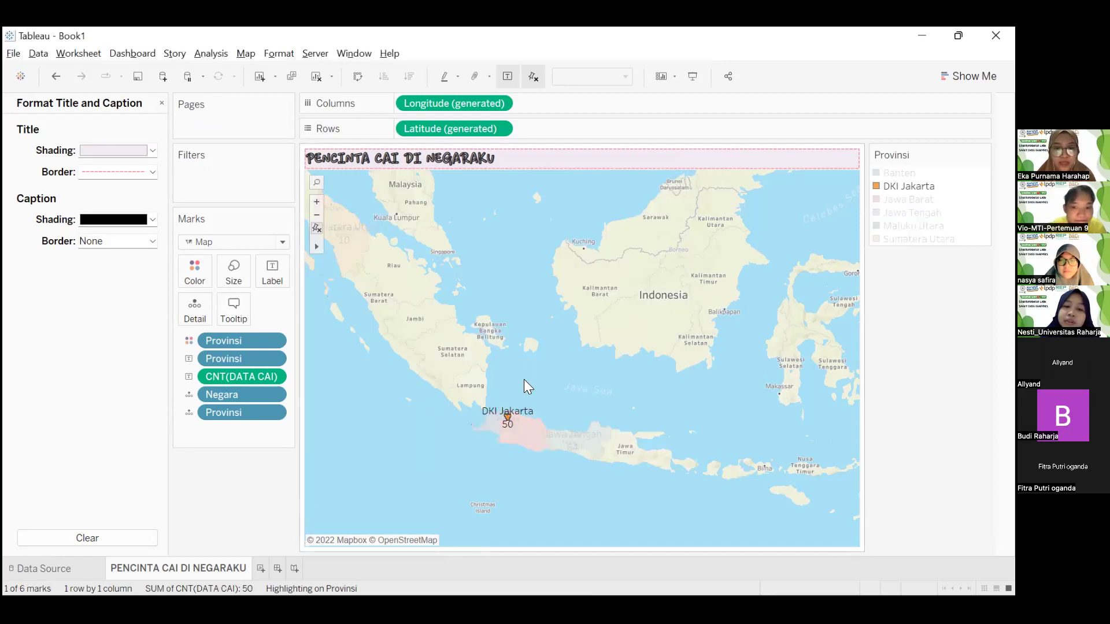
scroll(503, 424, "up", 1)
scroll(503, 424, "up", 4)
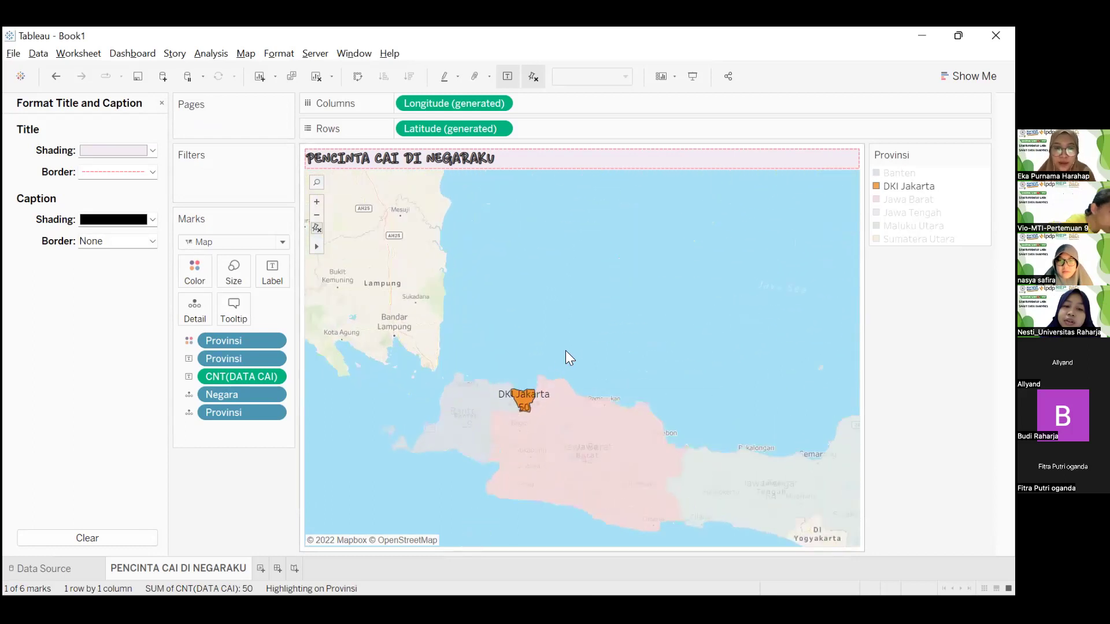
left_click_drag(565, 354, 550, 329)
left_click(505, 377)
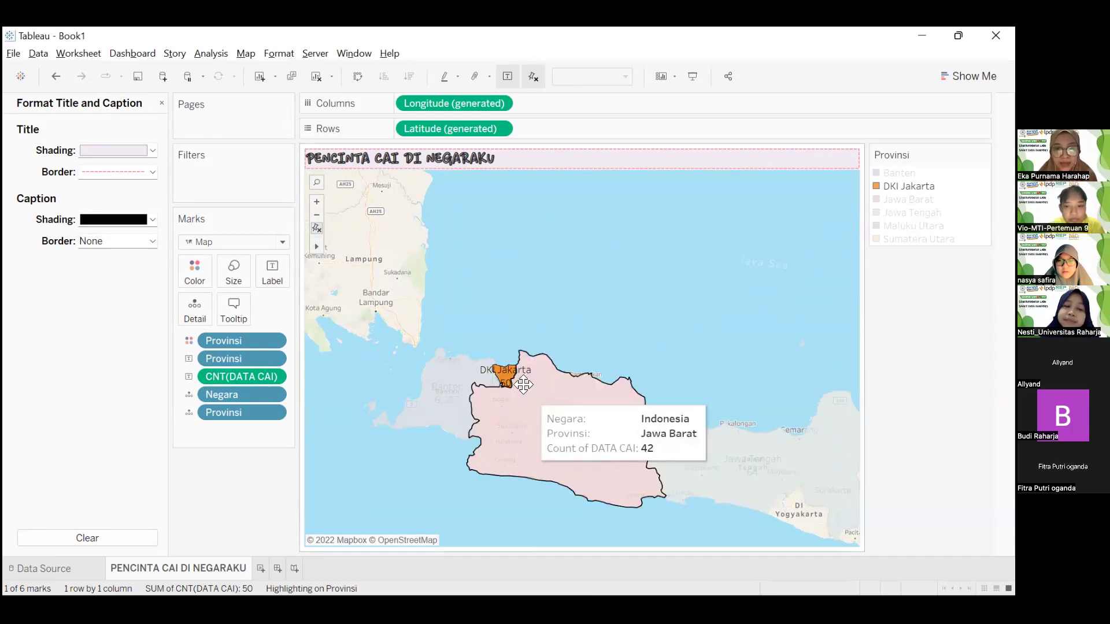
right_click(507, 376)
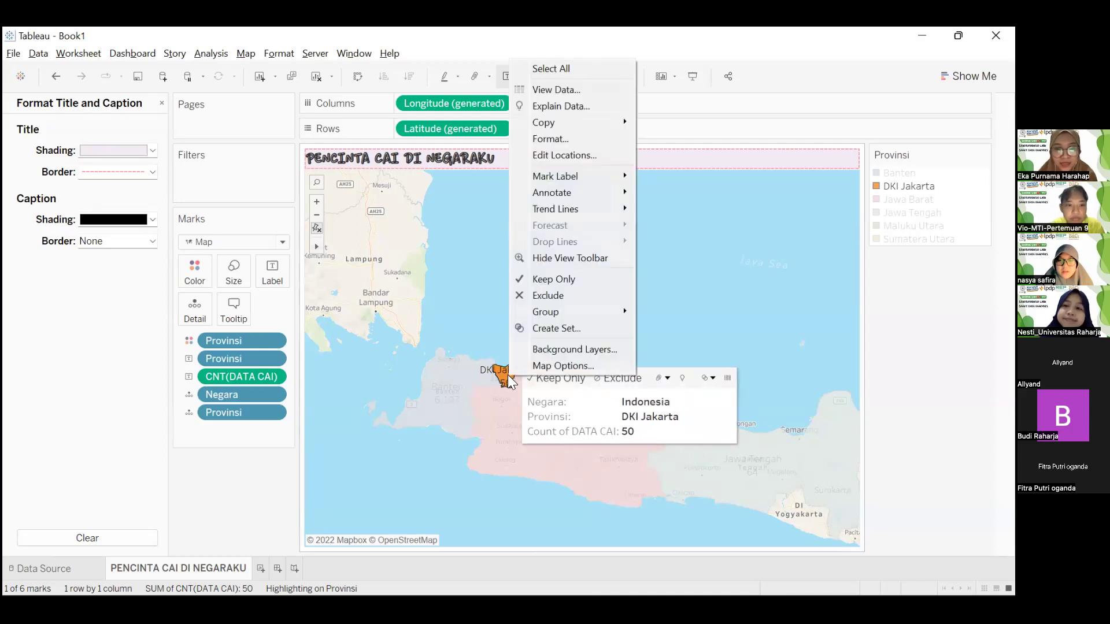
left_click(505, 377)
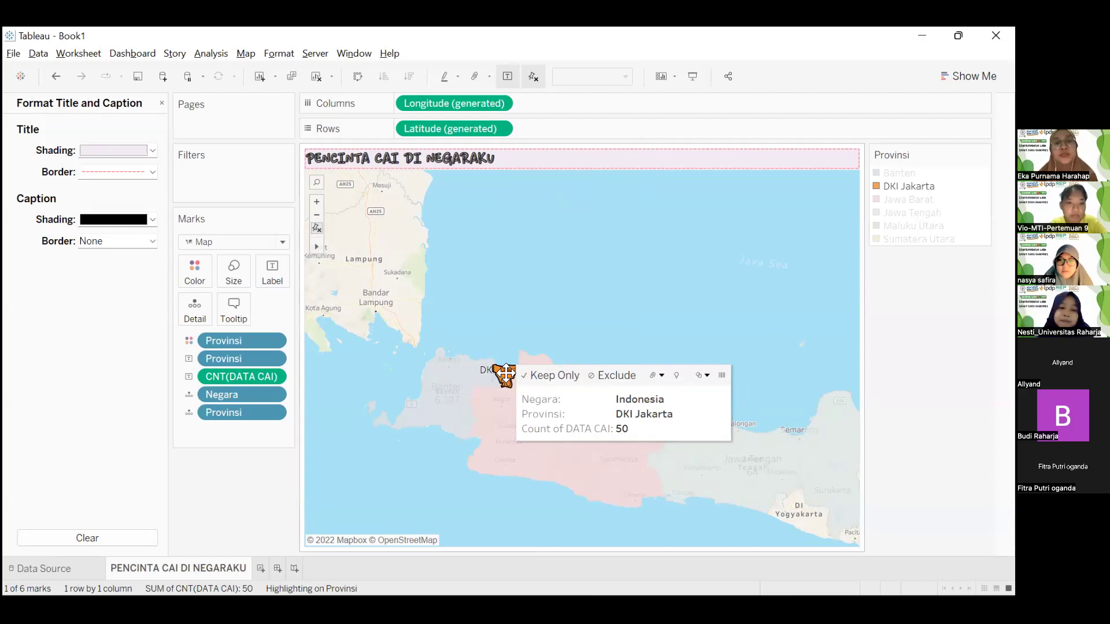
- Edit the tooltip so that the label of the DATA CAI count reads "Jumlah DATA CAI"
left_click(236, 309)
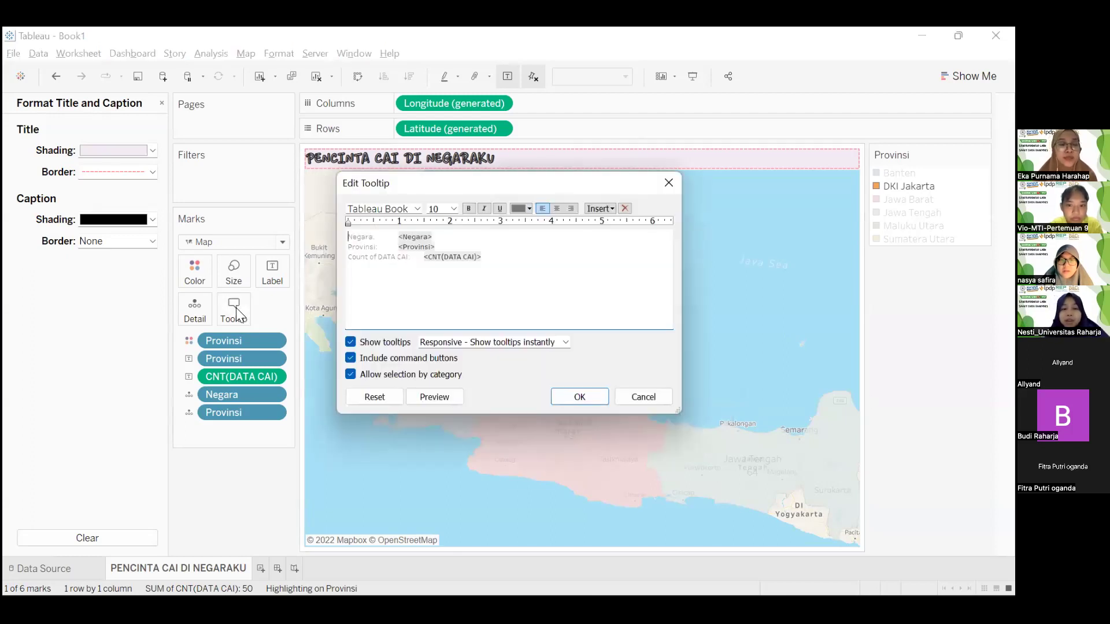
left_click(378, 258)
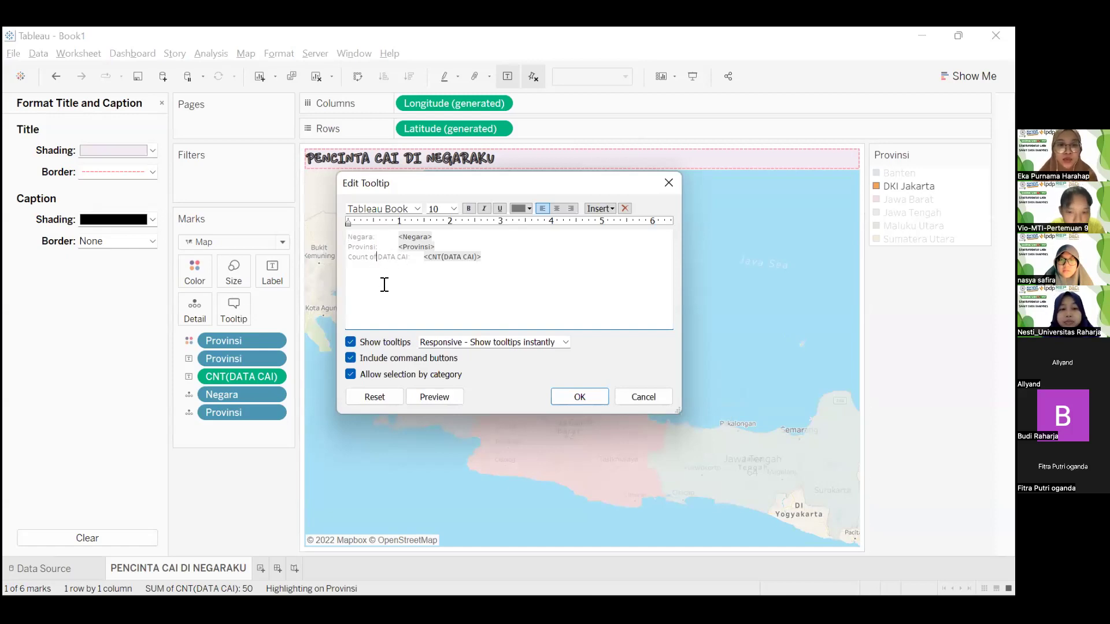
key("BackSpace")
key("BackSpace")
key("BackSpace")
key("BackSpace")
key("BackSpace")
key("BackSpace")
key("BackSpace")
key("BackSpace")
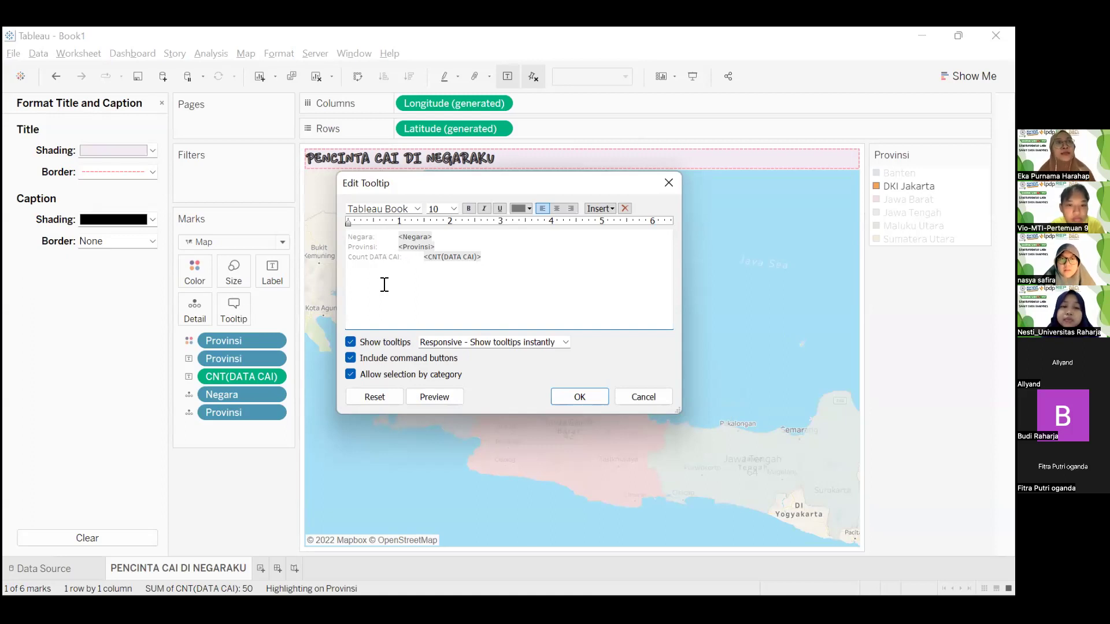
type("Jumlah")
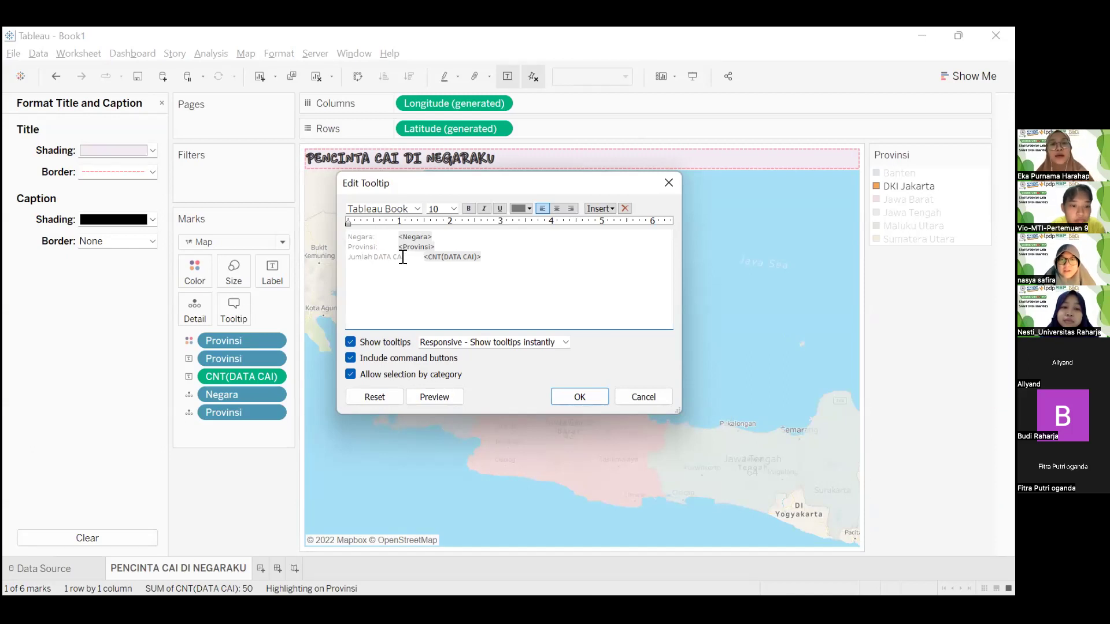
key("End")
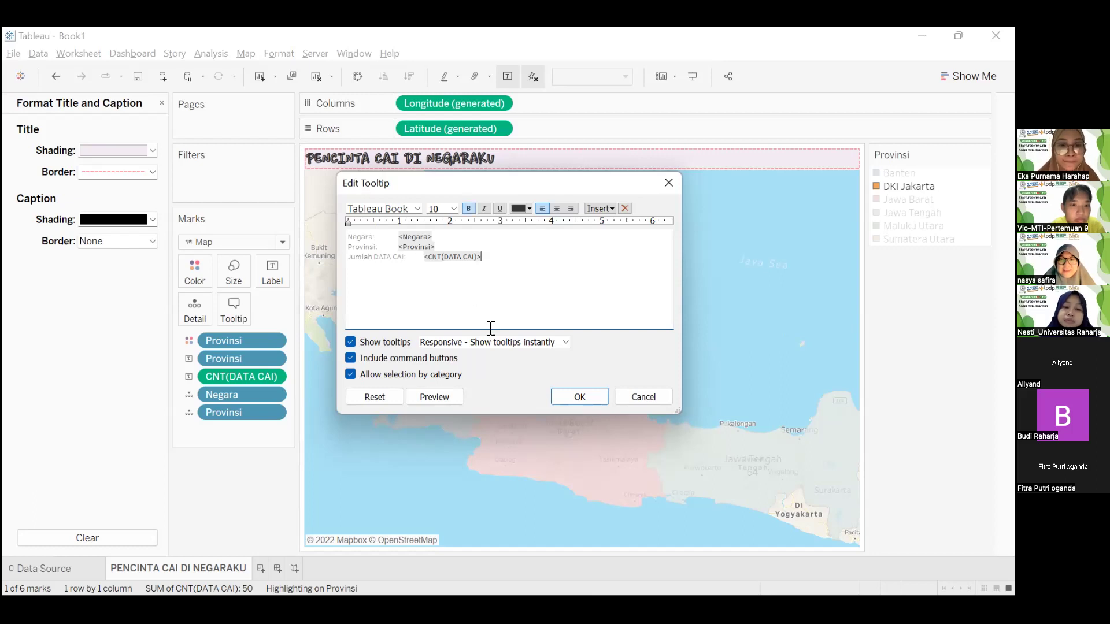
left_click(577, 398)
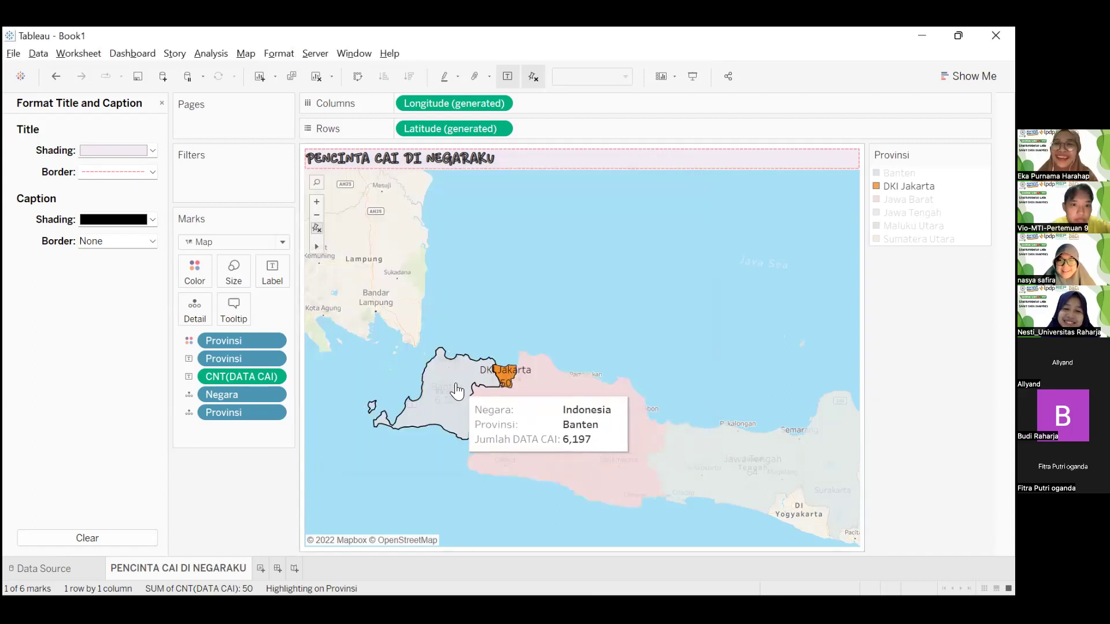
- Check the edited tooltip on DKI Jakarta, clear the province selection, and view the whole Indonesian archipelago on the map
mouse_move(537, 378)
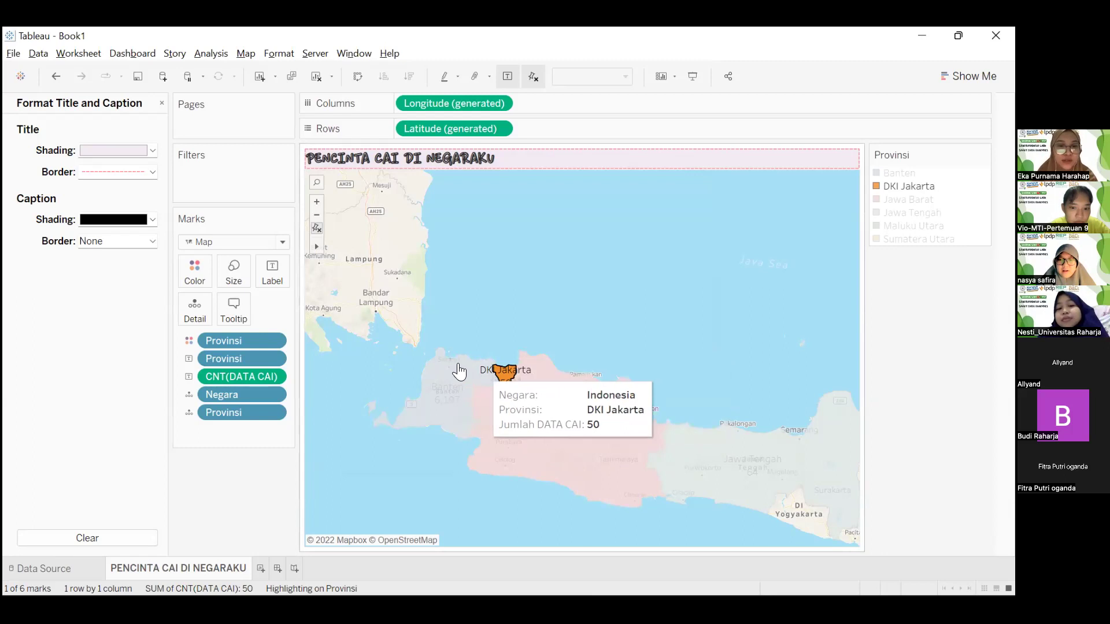
scroll(454, 365, "down", 1)
left_click(491, 315)
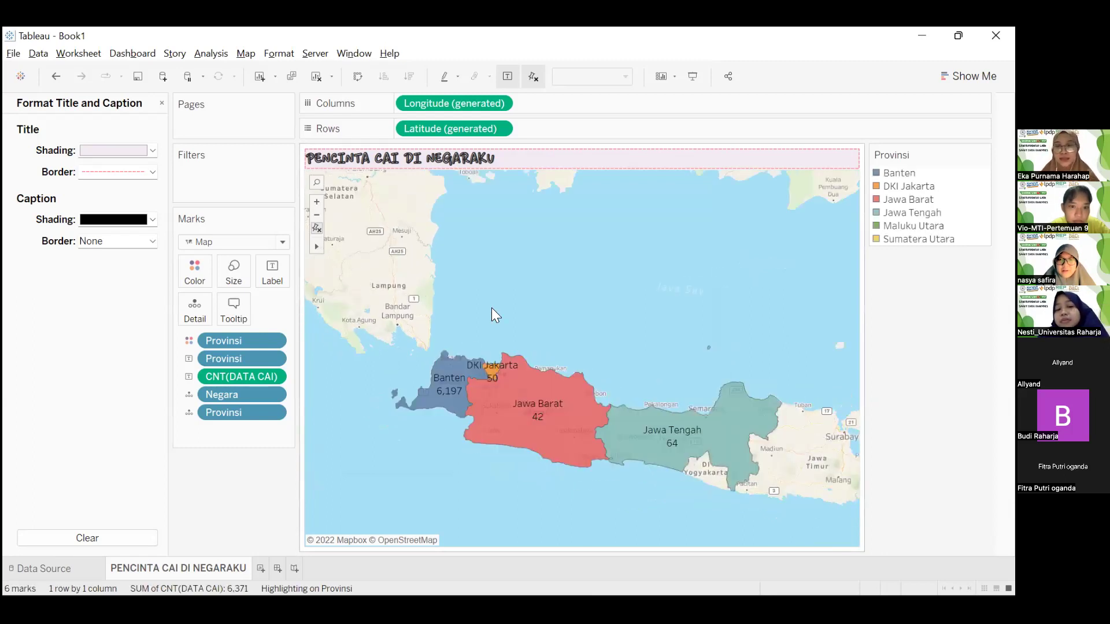
scroll(492, 309, "down", 2)
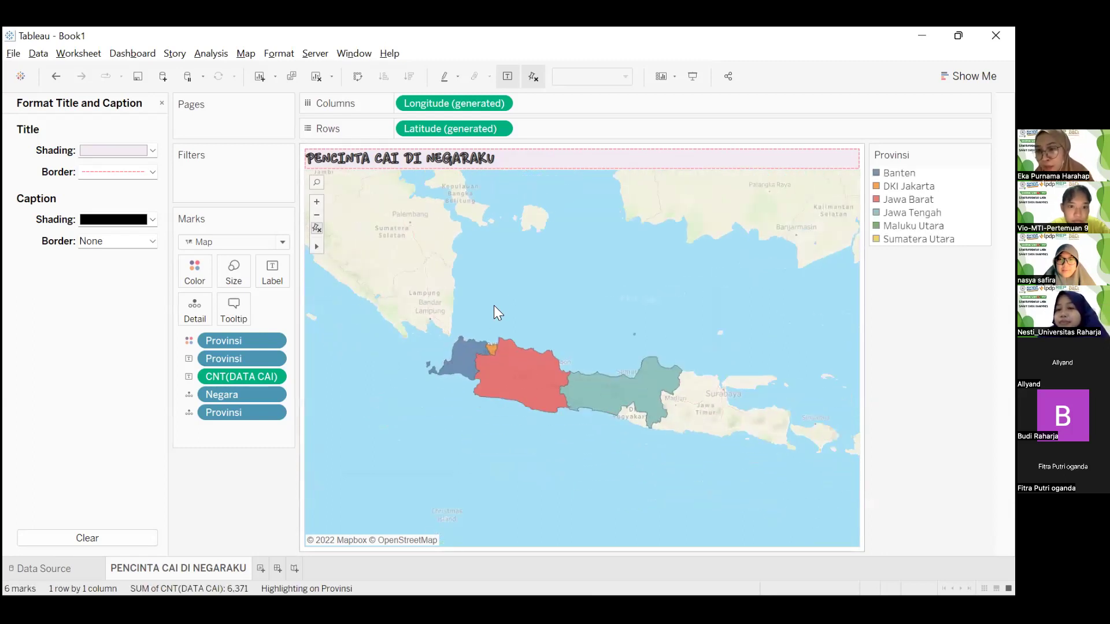
scroll(502, 327, "down", 2)
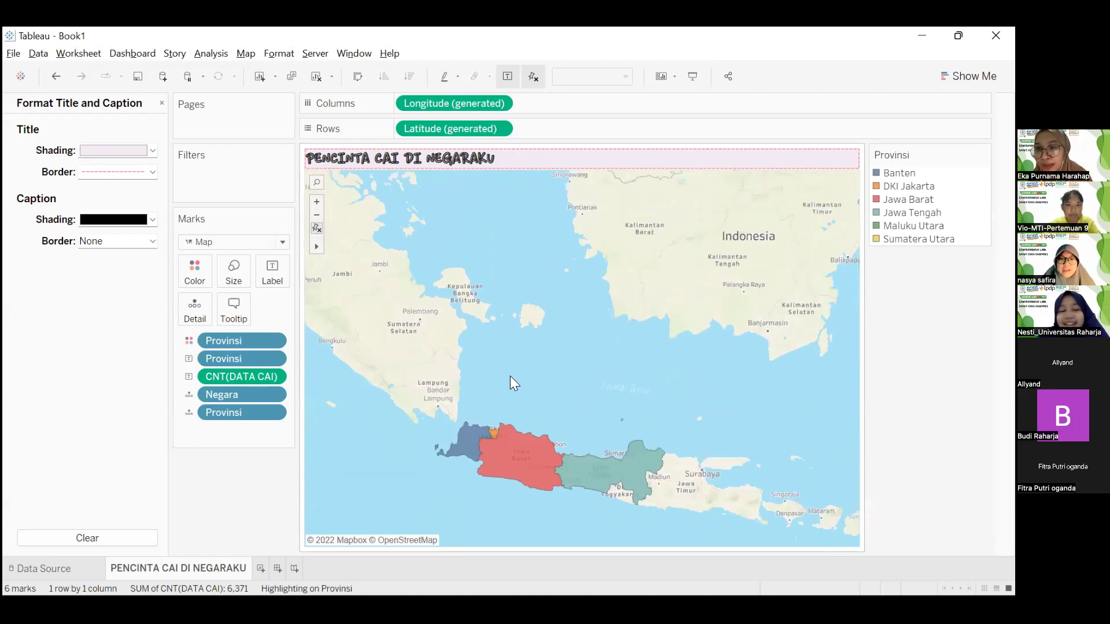
scroll(510, 375, "down", 3)
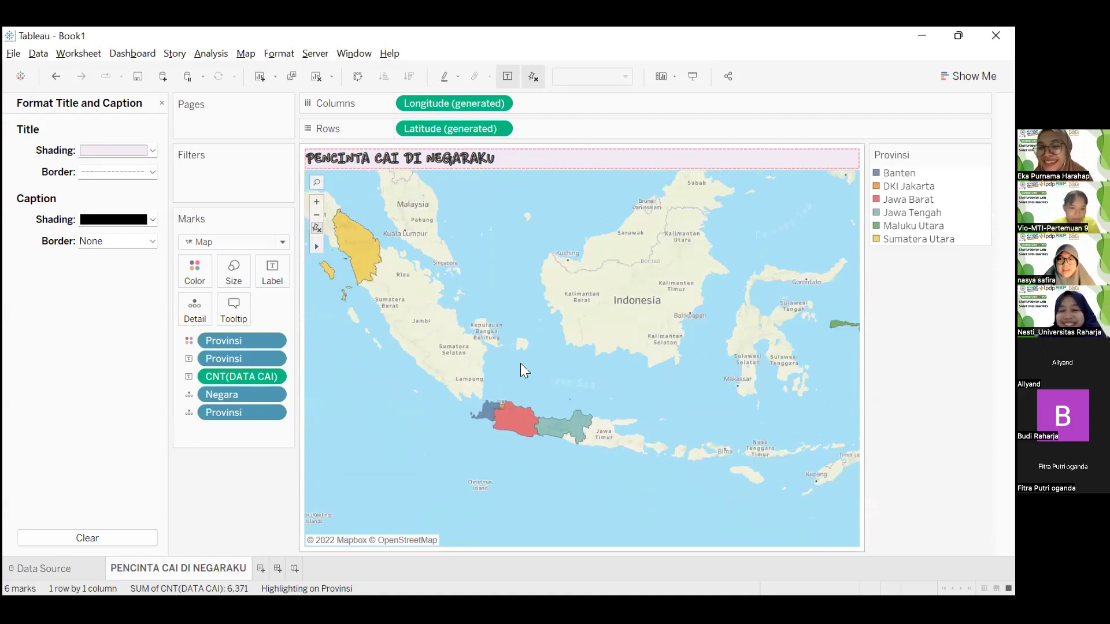
mouse_move(496, 392)
left_mouse_down()
mouse_move(461, 409)
mouse_move(509, 388)
mouse_move(497, 393)
left_mouse_up()
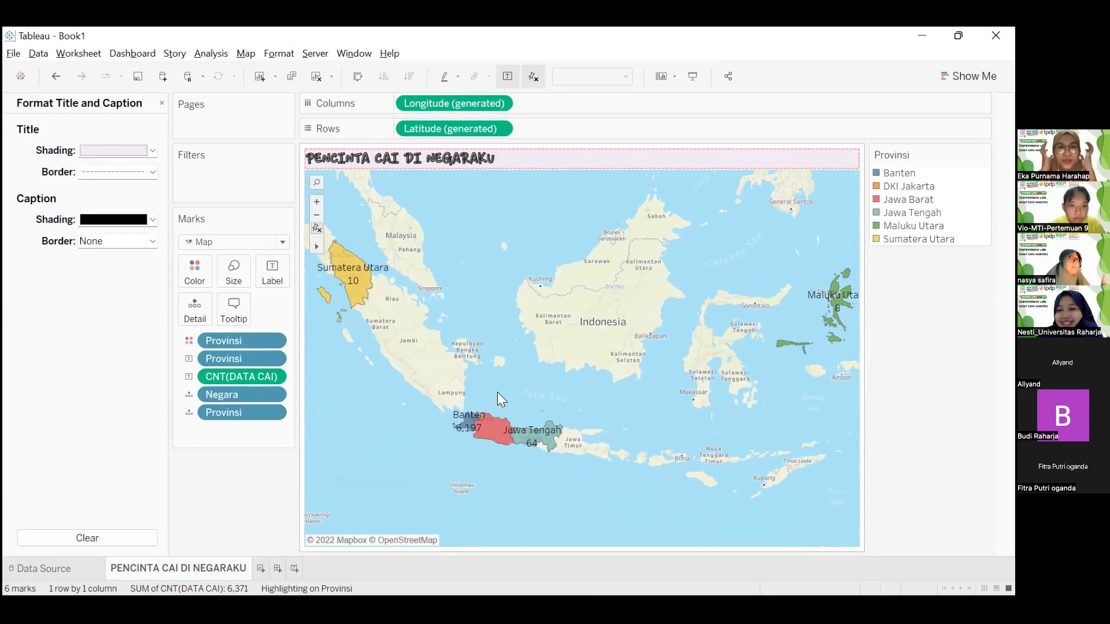
left_click_drag(495, 379, 492, 387)
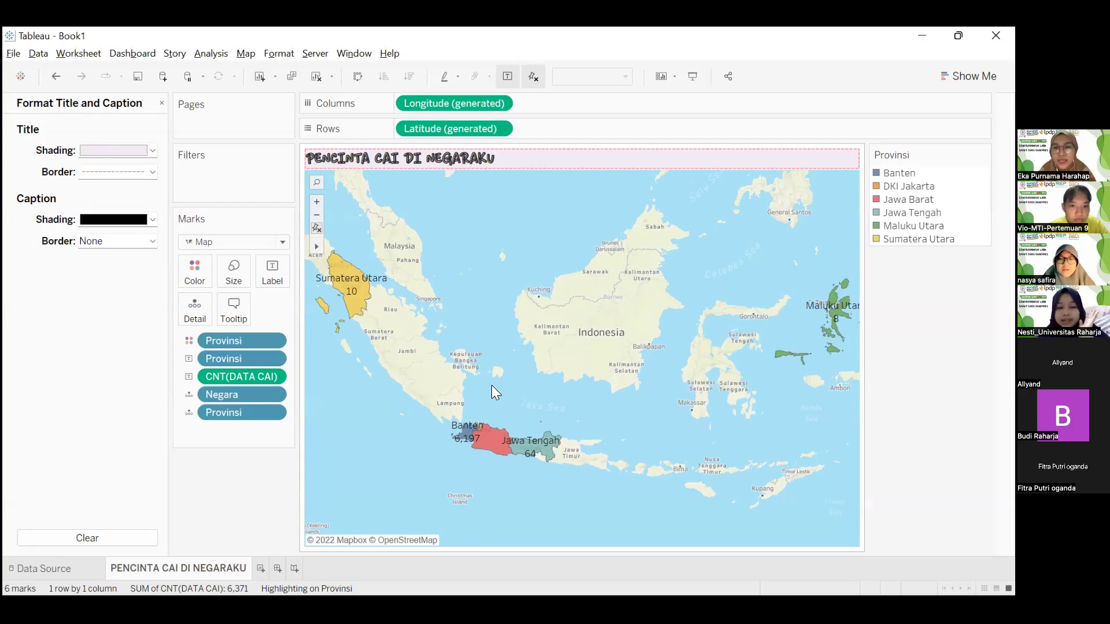
scroll(492, 387, "down", 1)
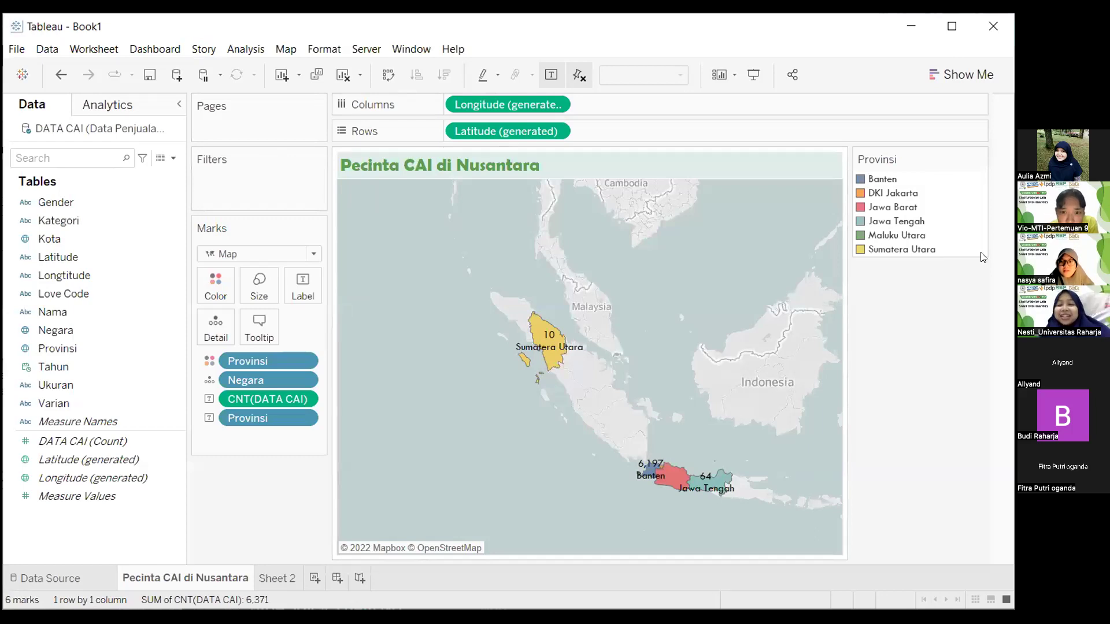
- Maximise the window of the "Pecinta CAI di Nusantara" workbook and view all coloured provinces on the map
key("super+Up")
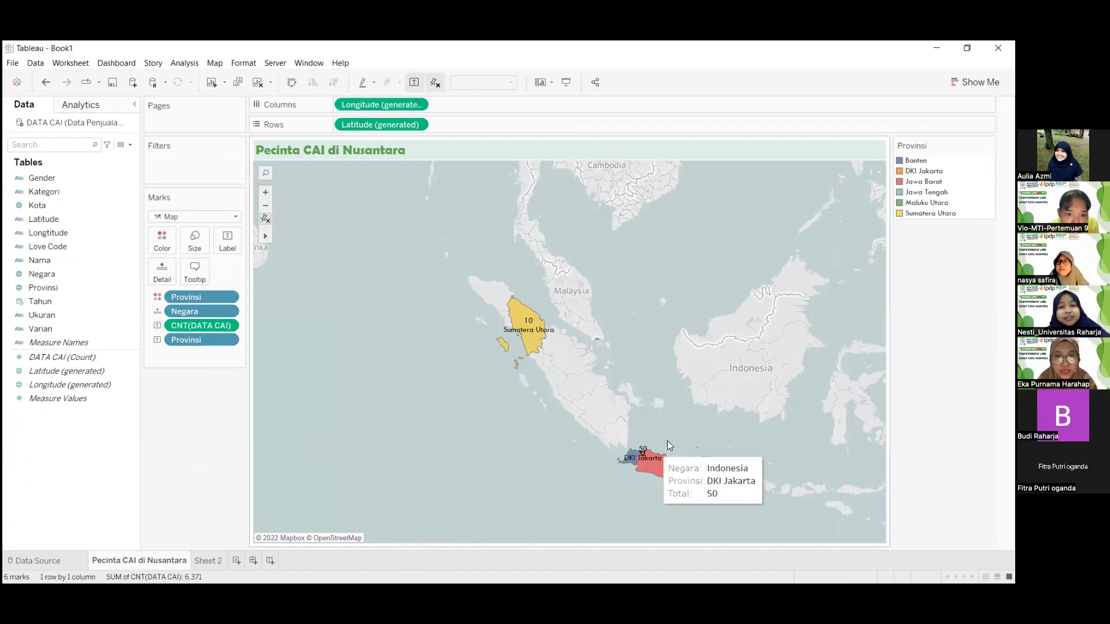
scroll(701, 361, "down", 2)
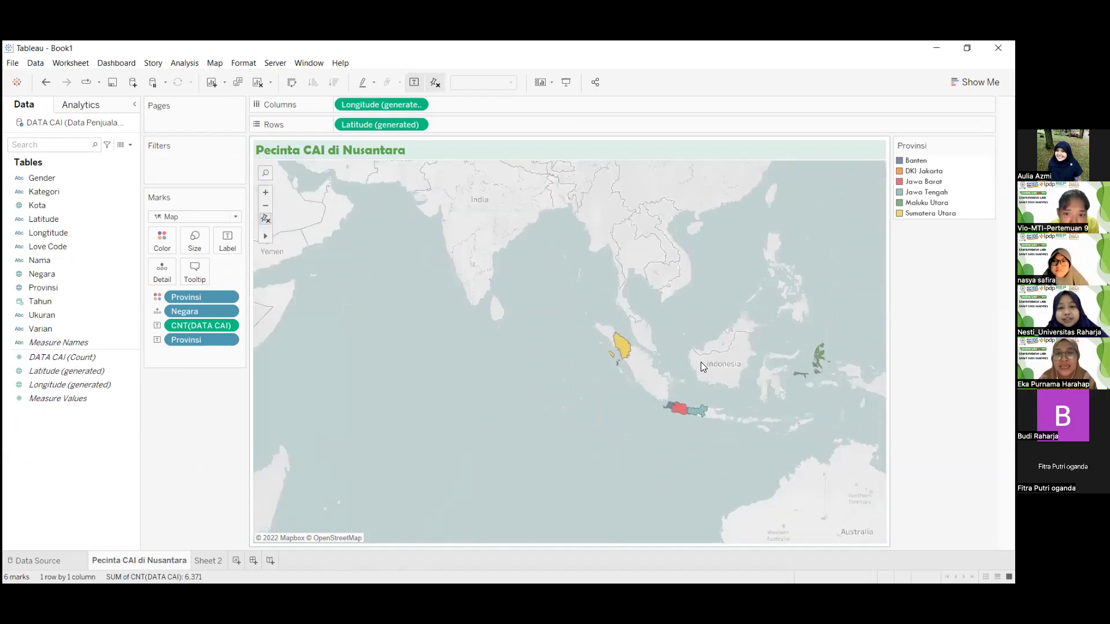
scroll(759, 368, "up", 2)
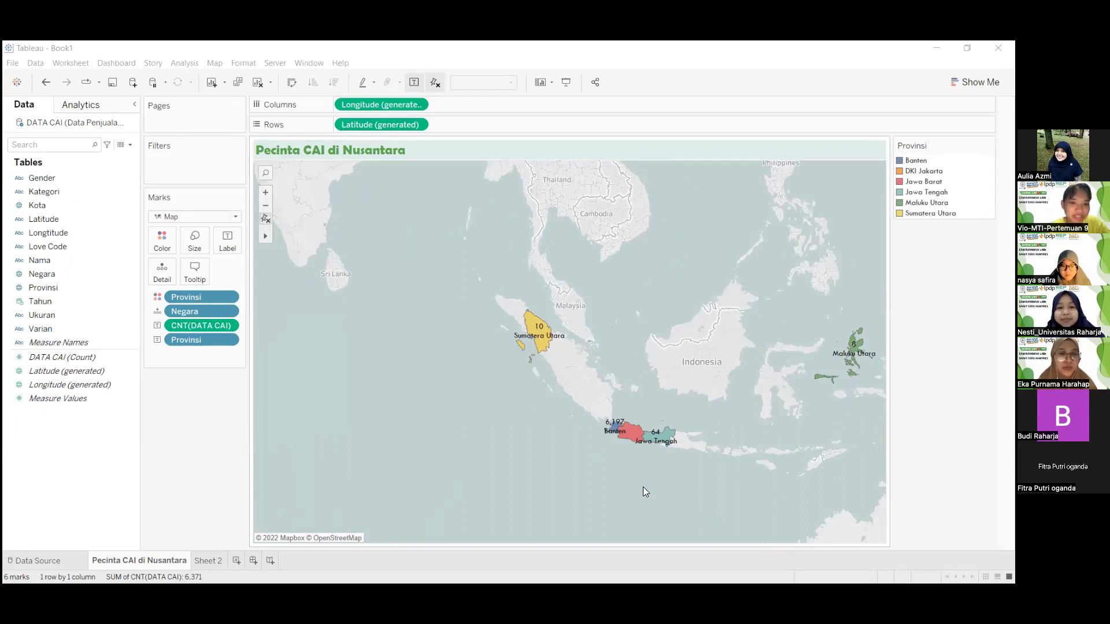
- Switch to Sheet 2 and add the Gender field to the marks as a detail
left_click(212, 561)
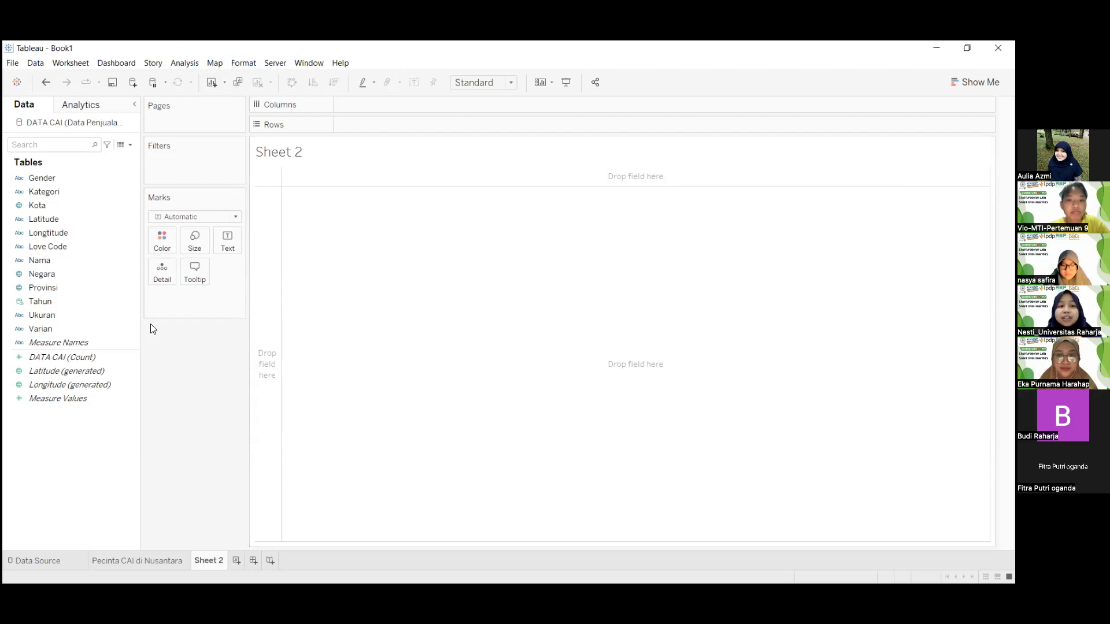
left_click(70, 175)
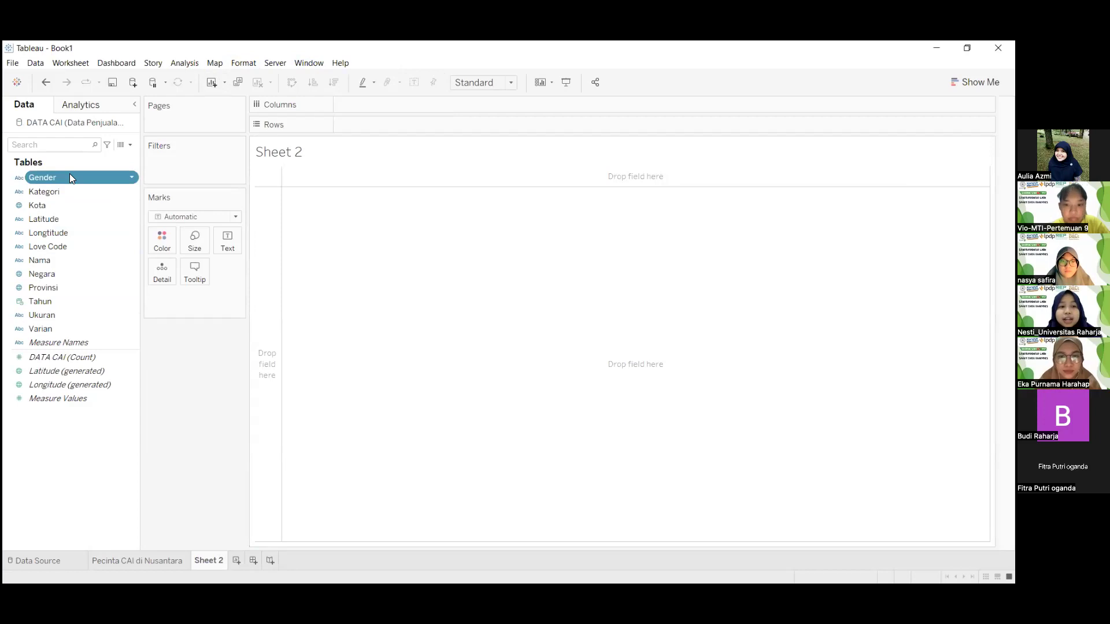
left_click(70, 175)
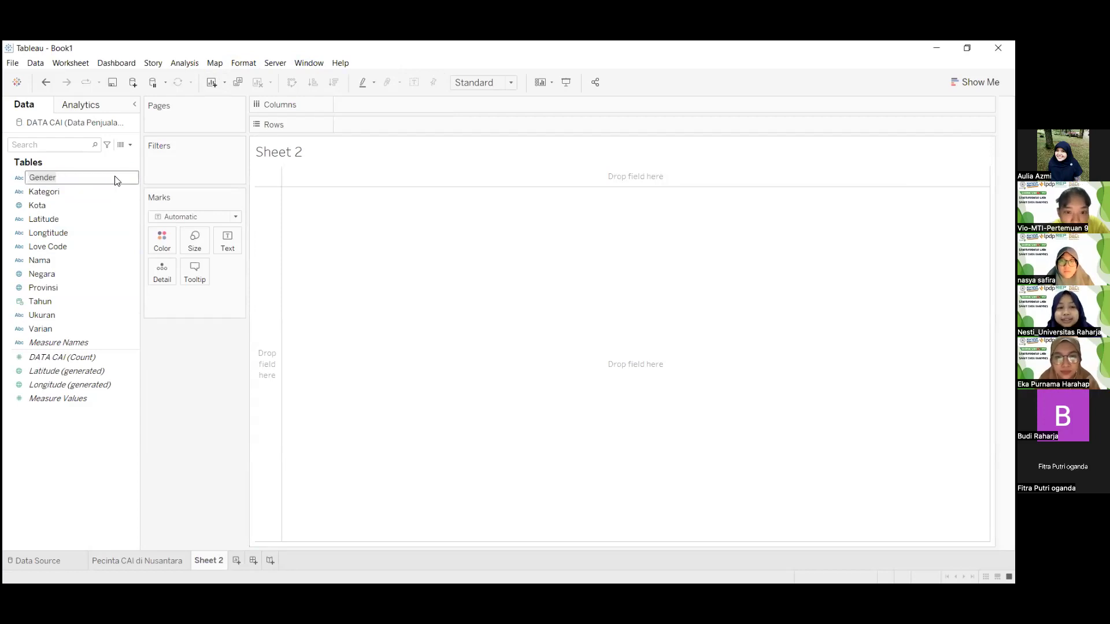
key("Return")
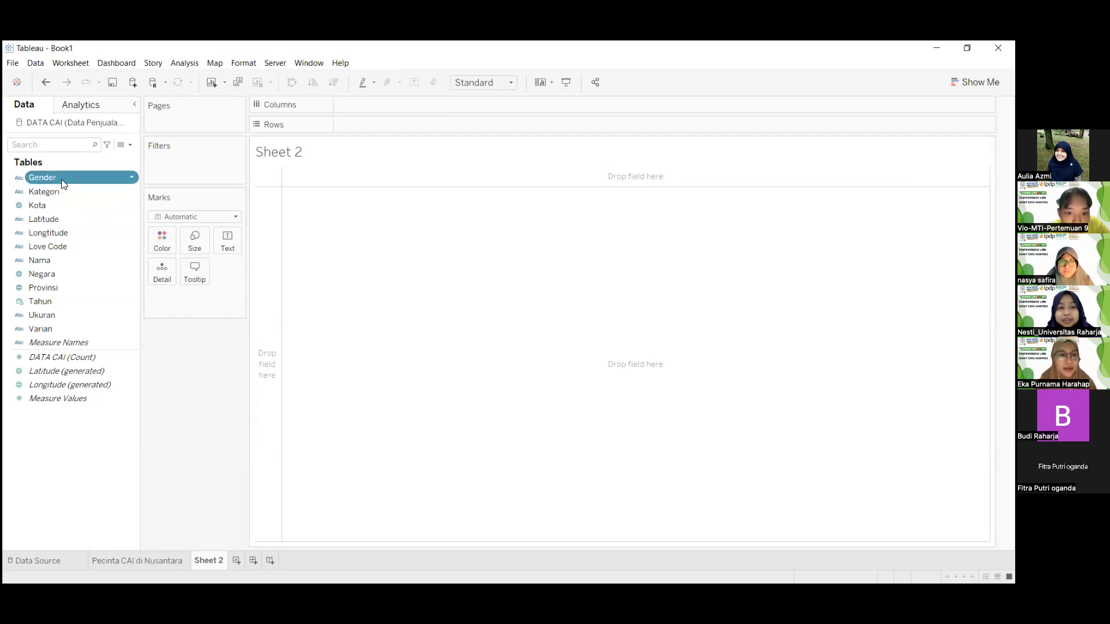
left_click_drag(107, 176, 106, 163)
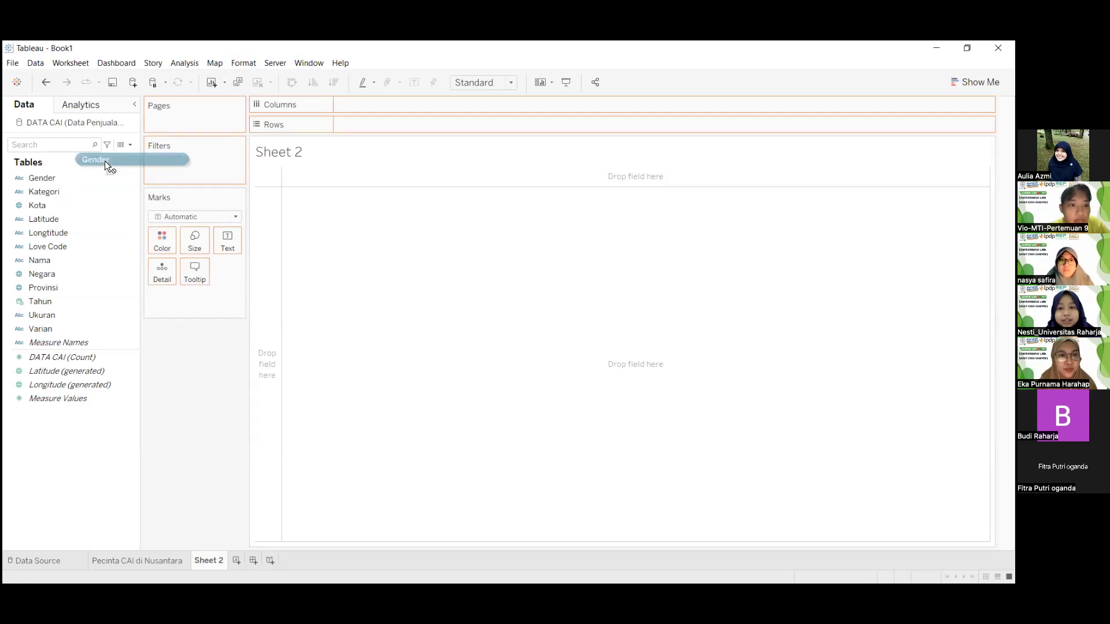
left_click_drag(194, 272, 194, 271)
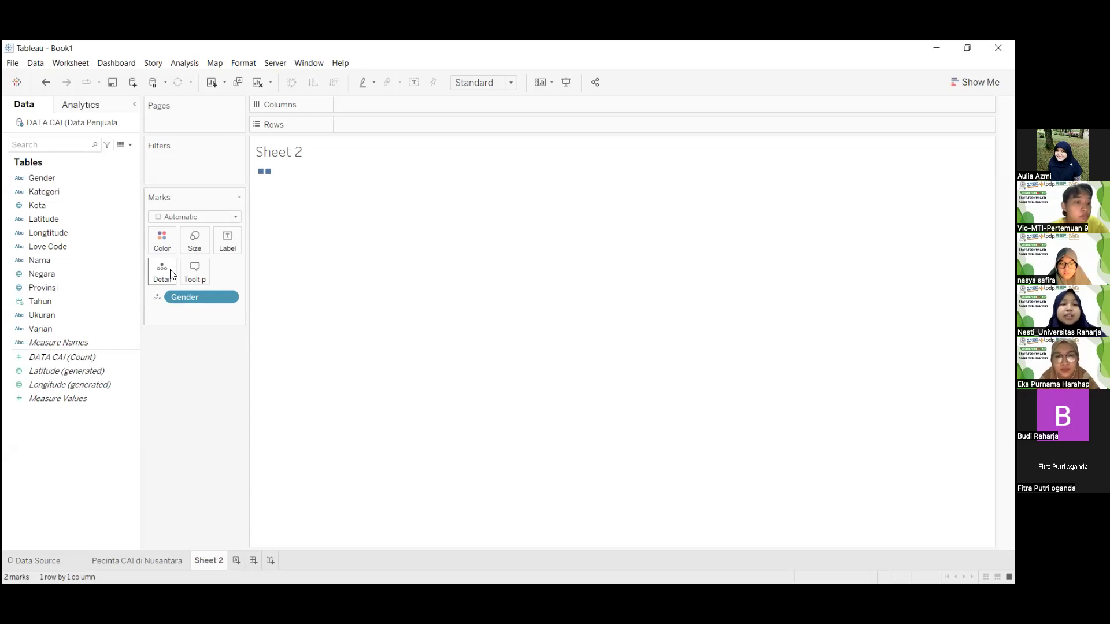
- Review the available mark and chart types, and set the mark type of the Gender sheet to Pie
left_click(236, 219)
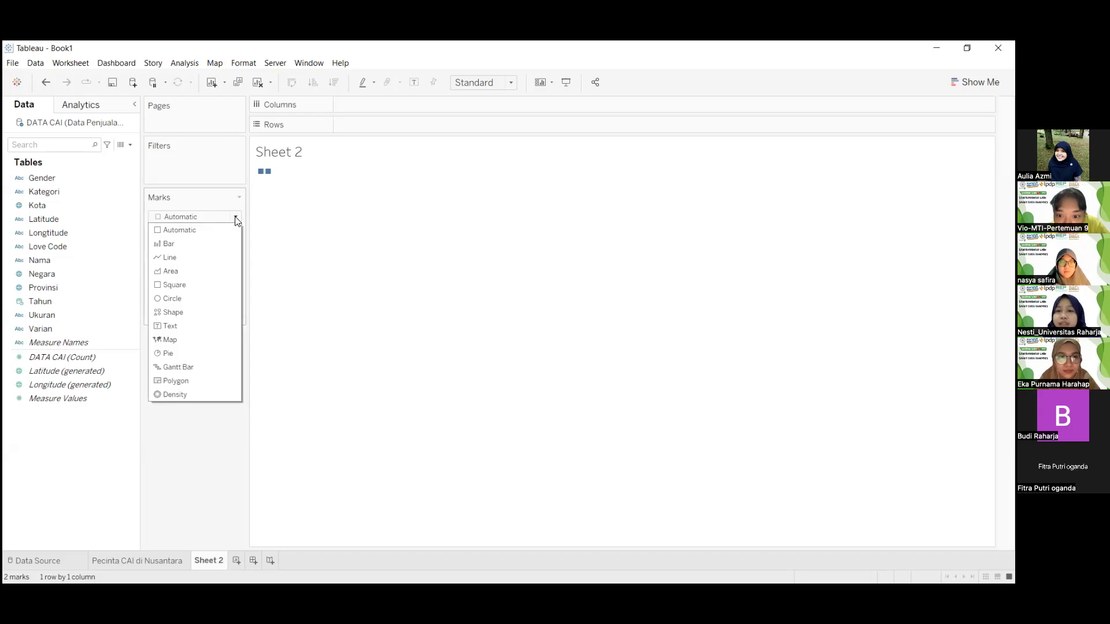
left_click(236, 219)
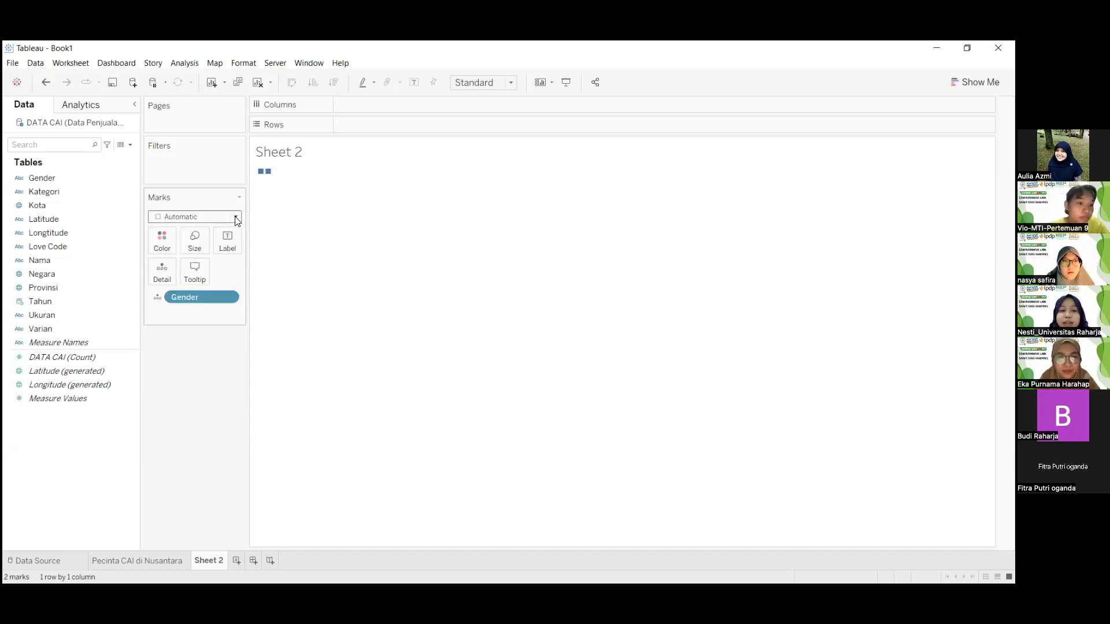
left_click(976, 82)
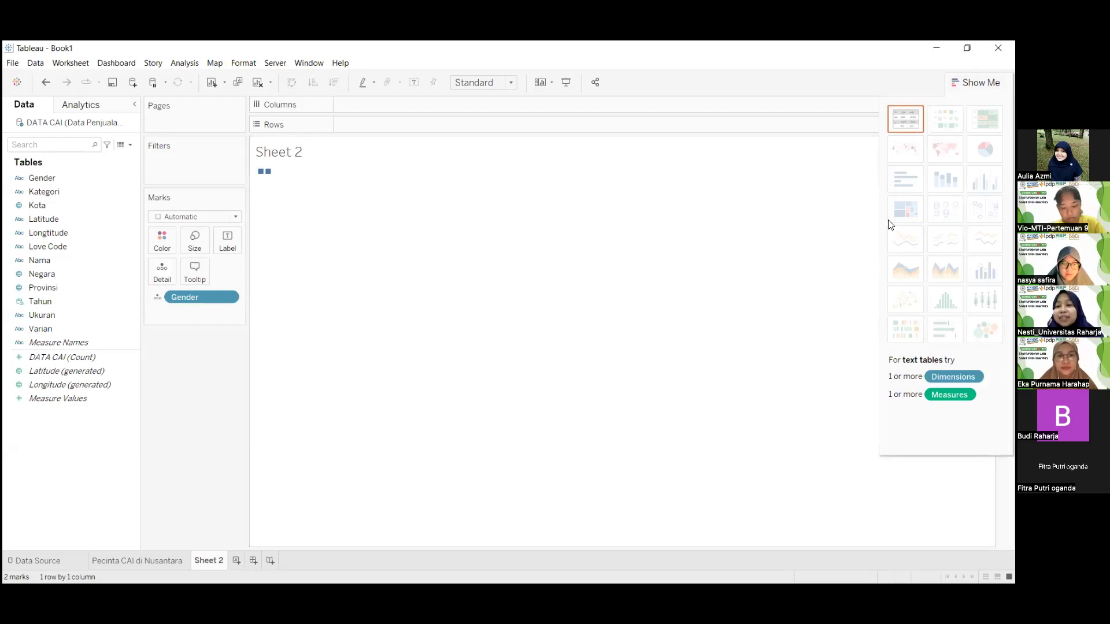
mouse_move(905, 209)
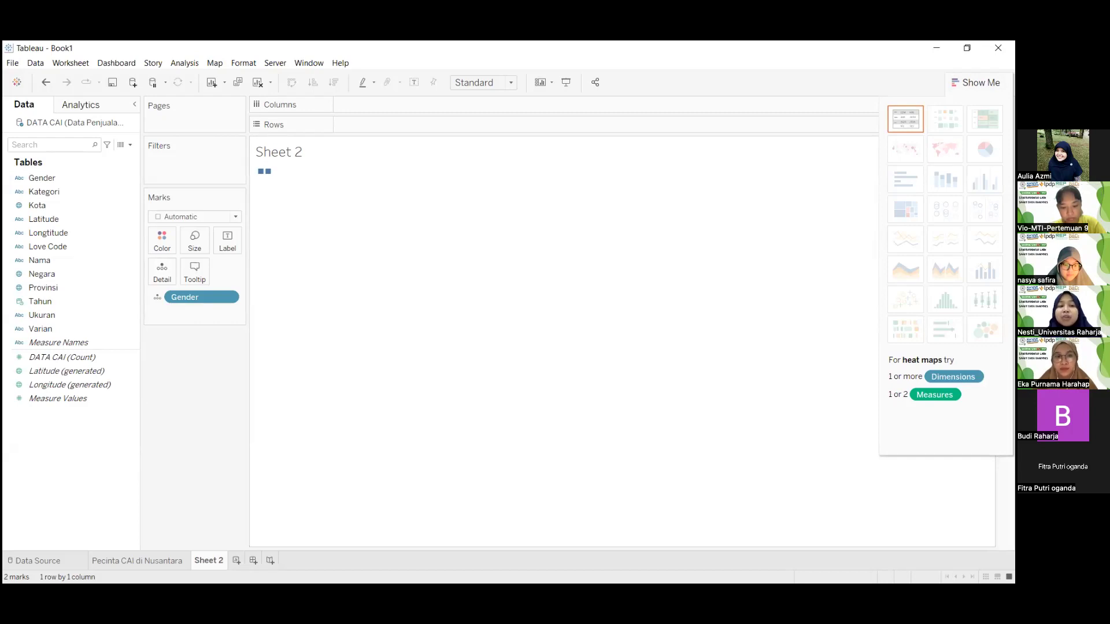
left_click(236, 218)
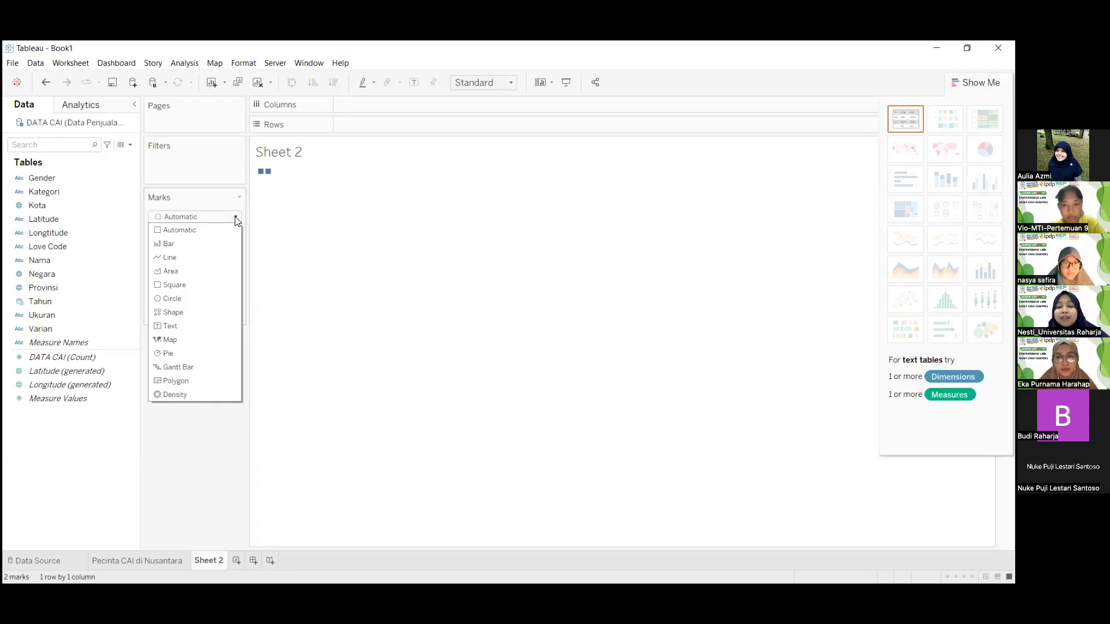
left_click(181, 353)
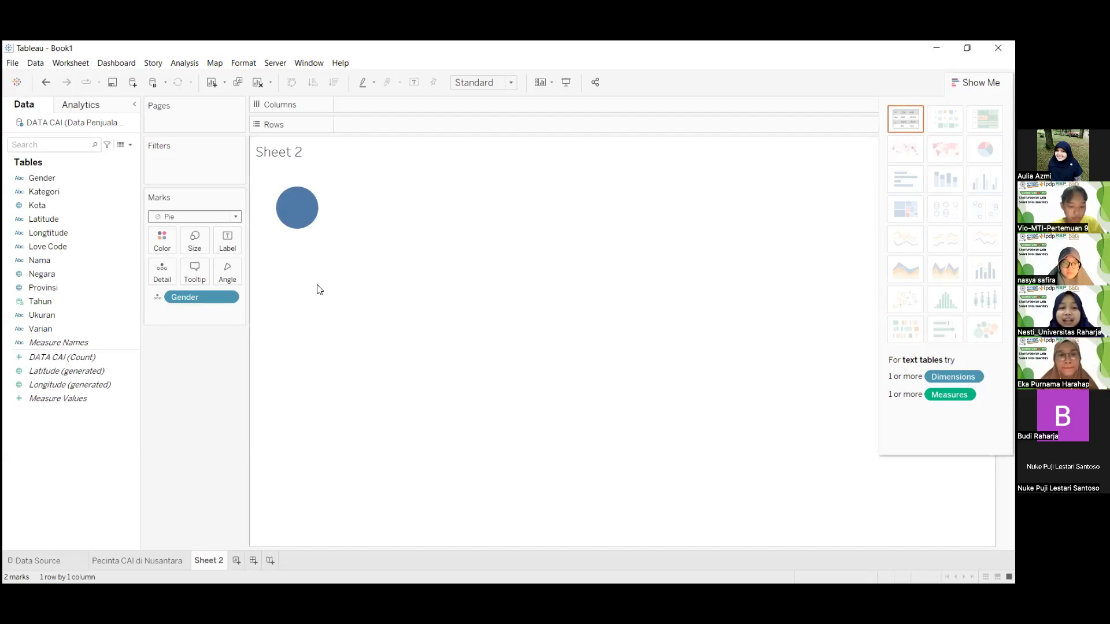
- Colour the pie slices by Gender and set their angle by the DATA CAI count
mouse_move(294, 214)
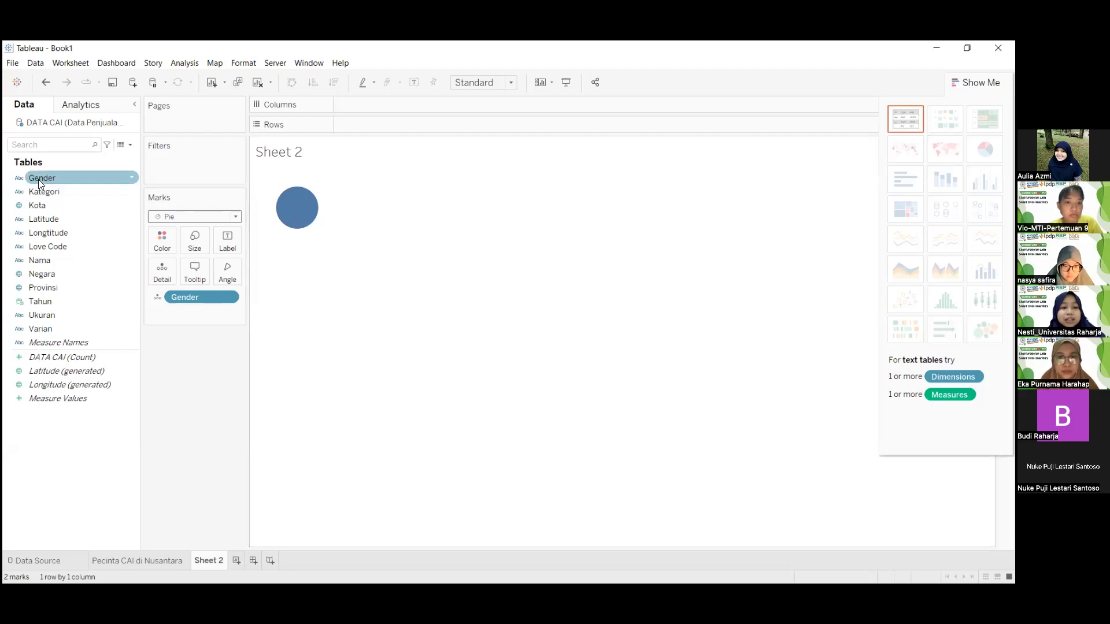
left_click_drag(38, 180, 160, 238)
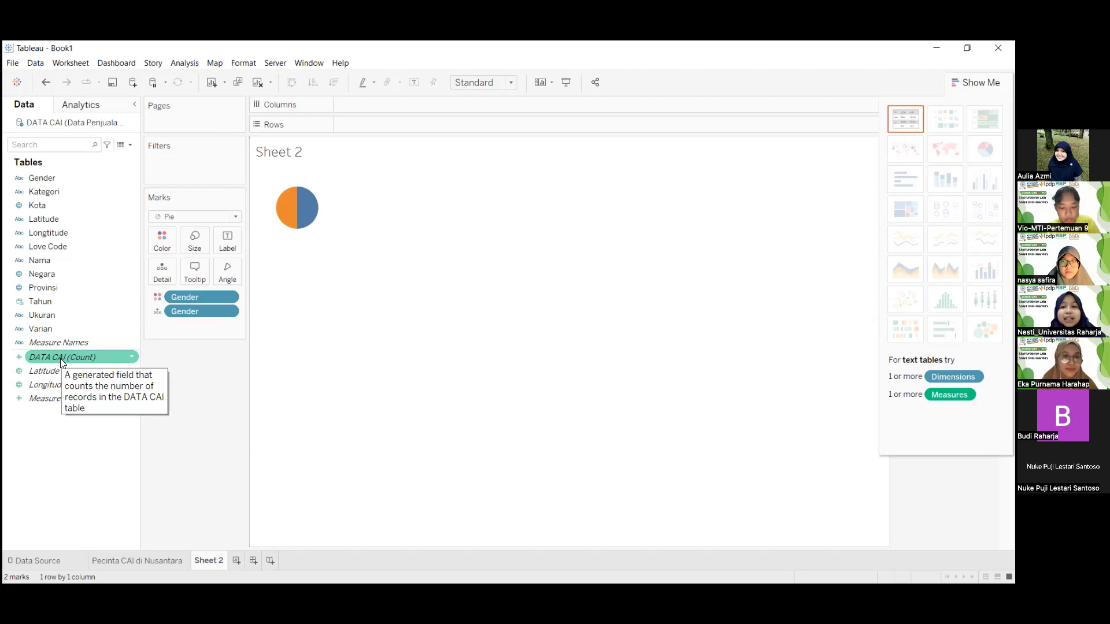
left_click_drag(60, 358, 218, 271)
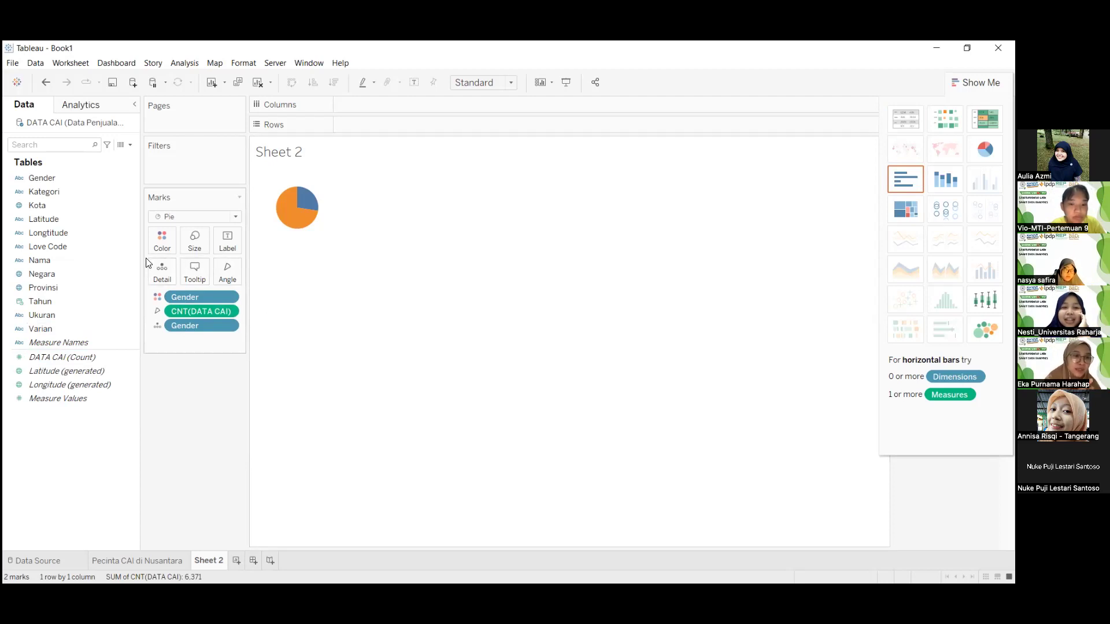
- Label the pie slices with the Gender field and the DATA CAI count
left_click(44, 176)
left_click_drag(54, 185, 225, 241)
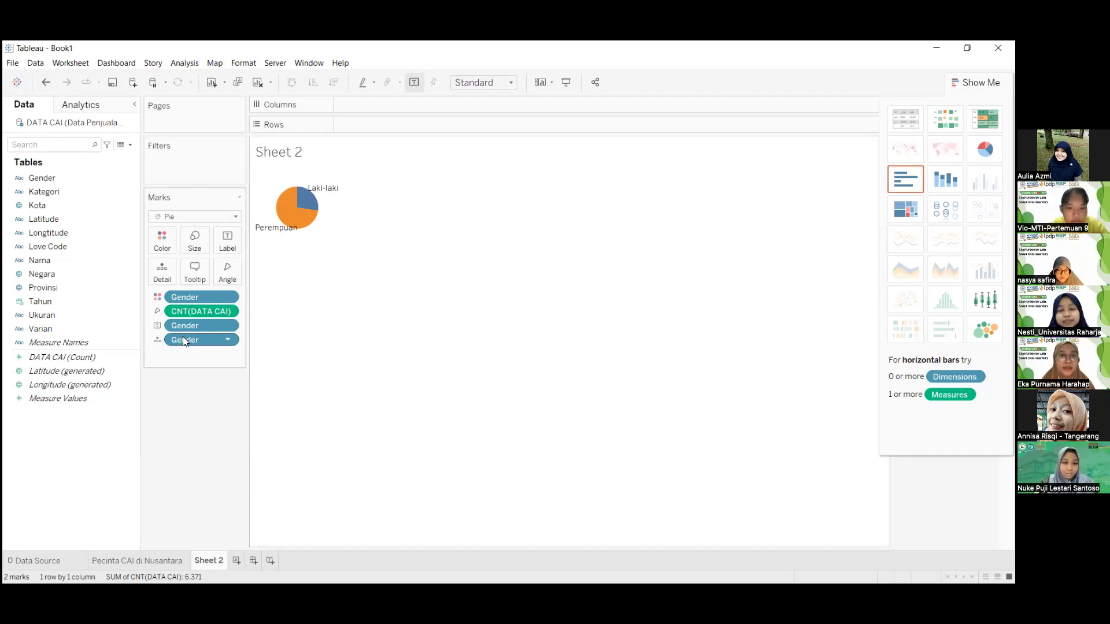
left_click_drag(184, 341, 191, 353)
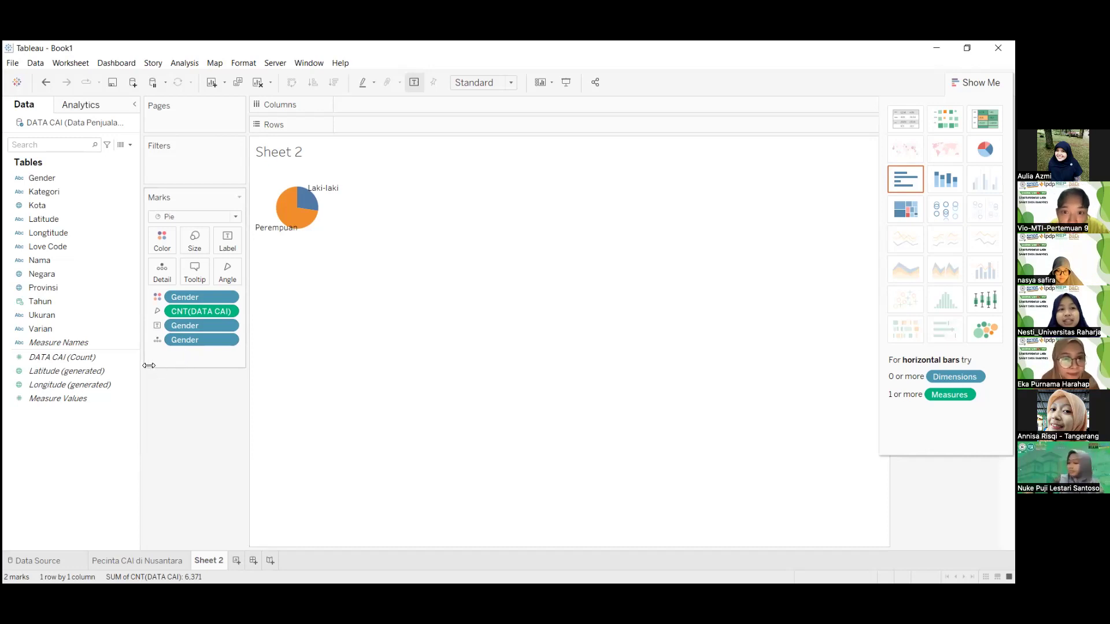
left_click(72, 362)
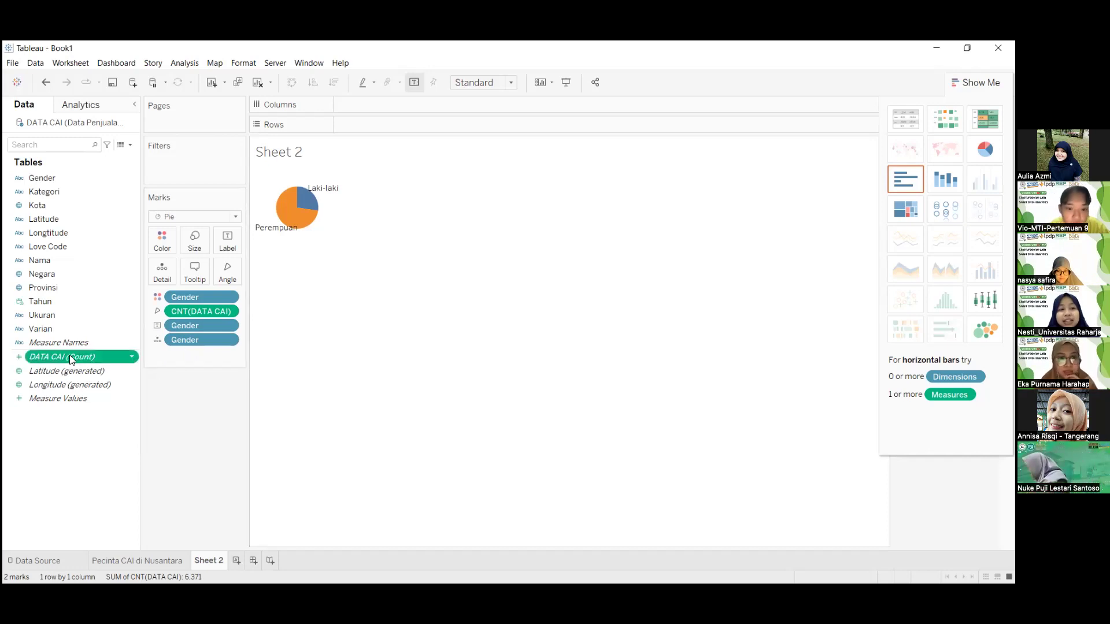
left_click_drag(83, 356, 228, 239)
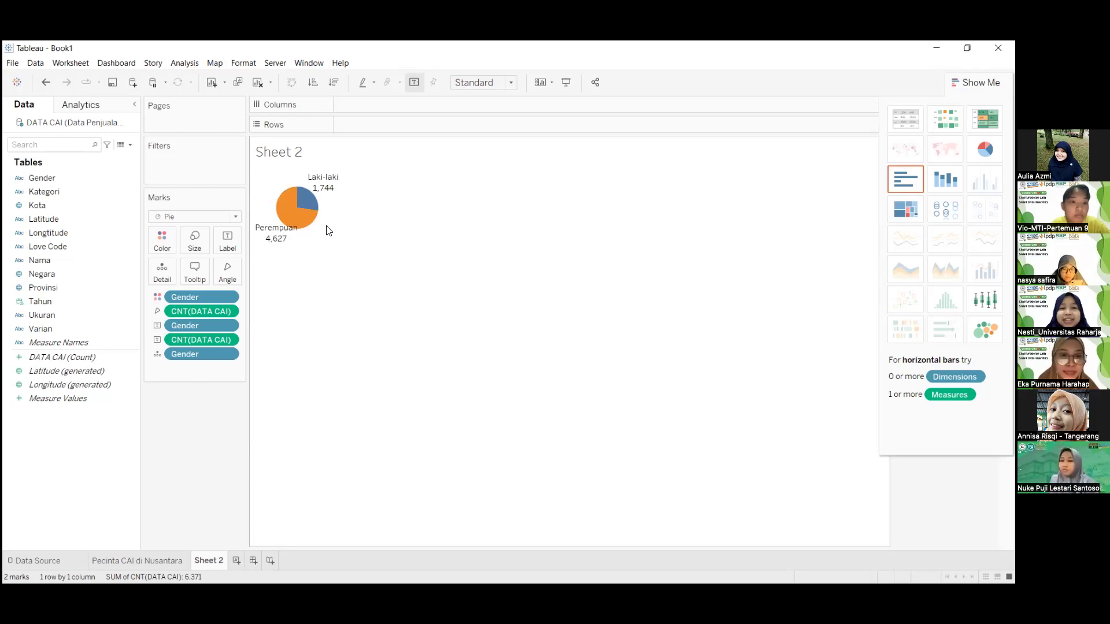
- Enlarge the pie chart by widening and heightening its cell in the view
mouse_move(309, 229)
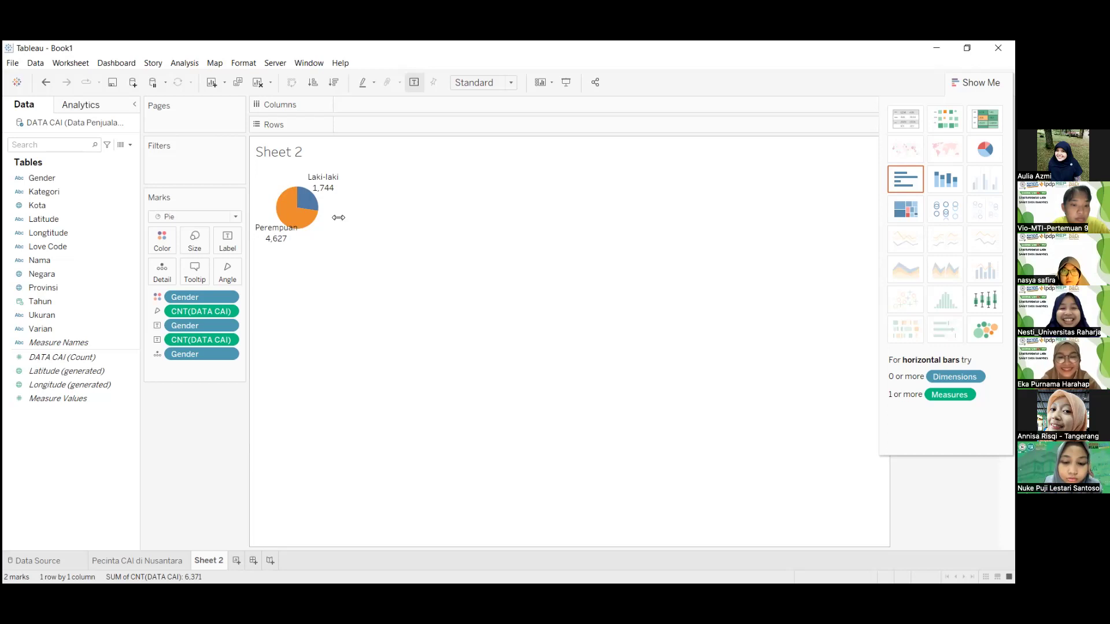
left_click_drag(338, 217, 442, 256)
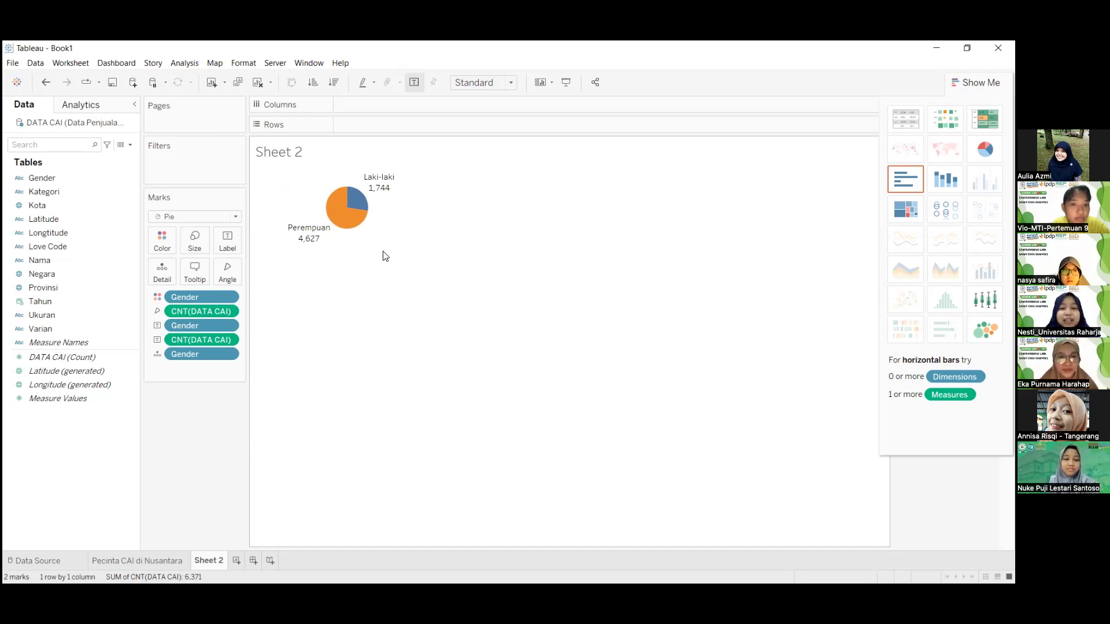
left_click_drag(379, 250, 372, 369)
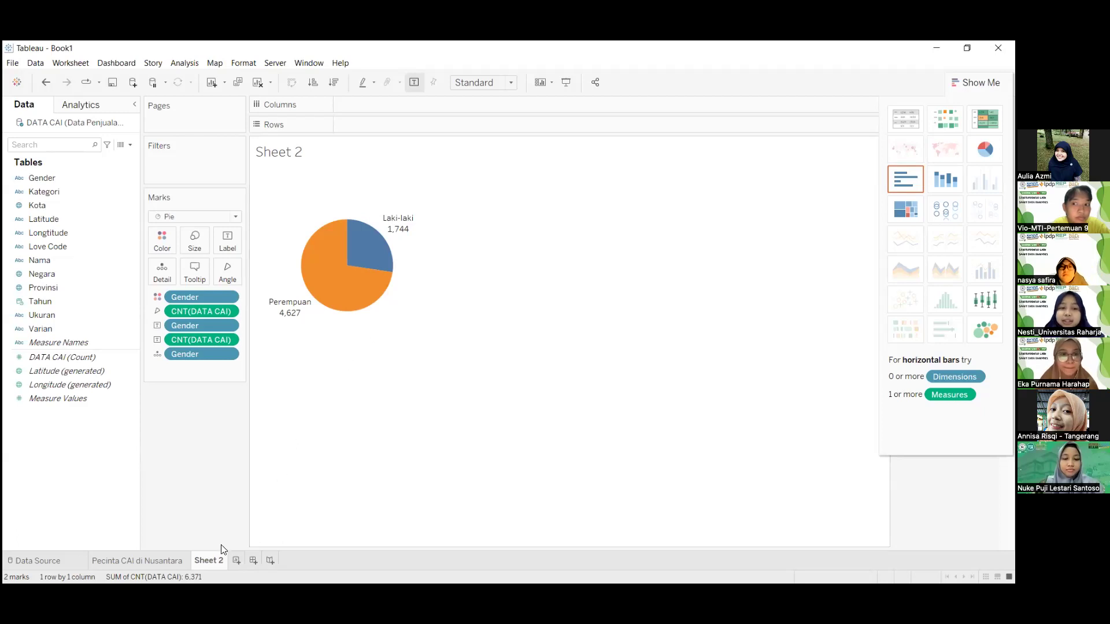
- Rename Sheet 2 as "Pecinta CAI by Gender"
right_click(202, 562)
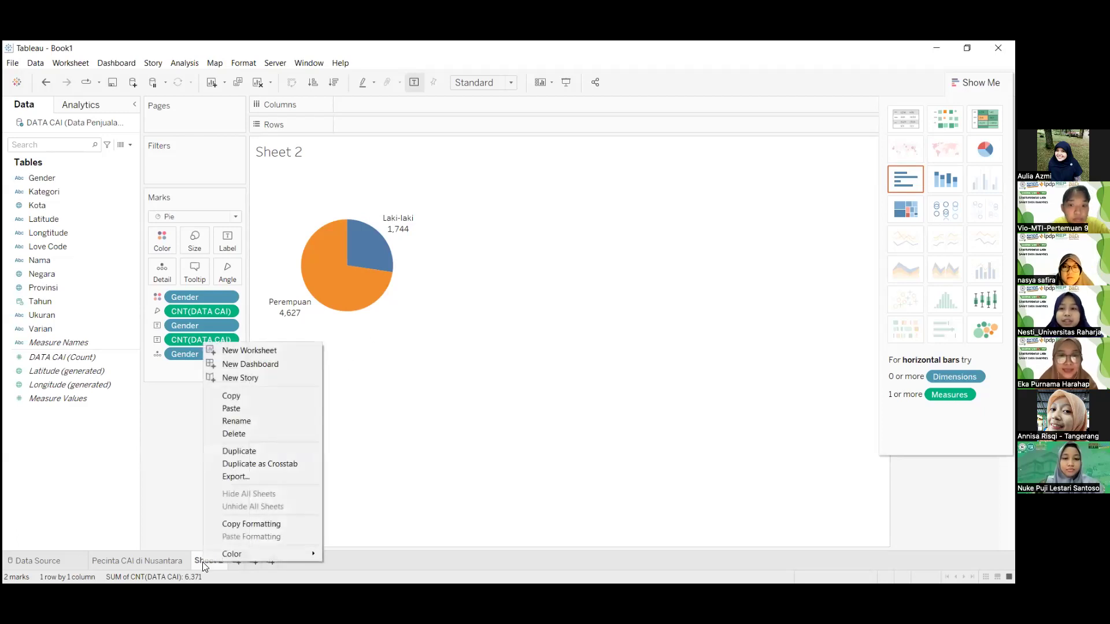
left_click(257, 427)
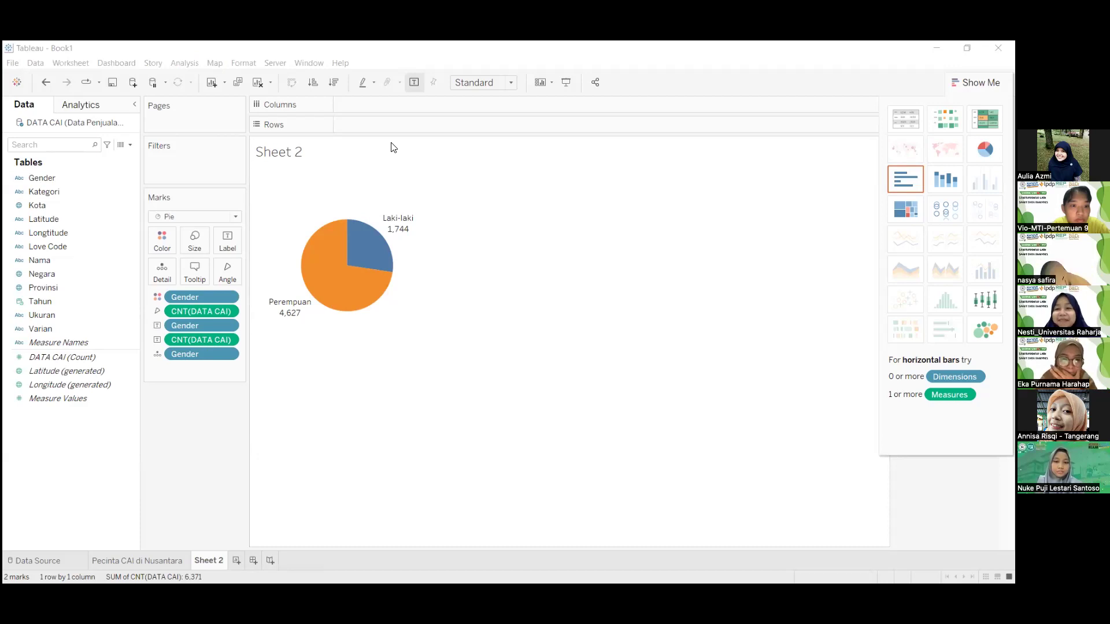
right_click(211, 560)
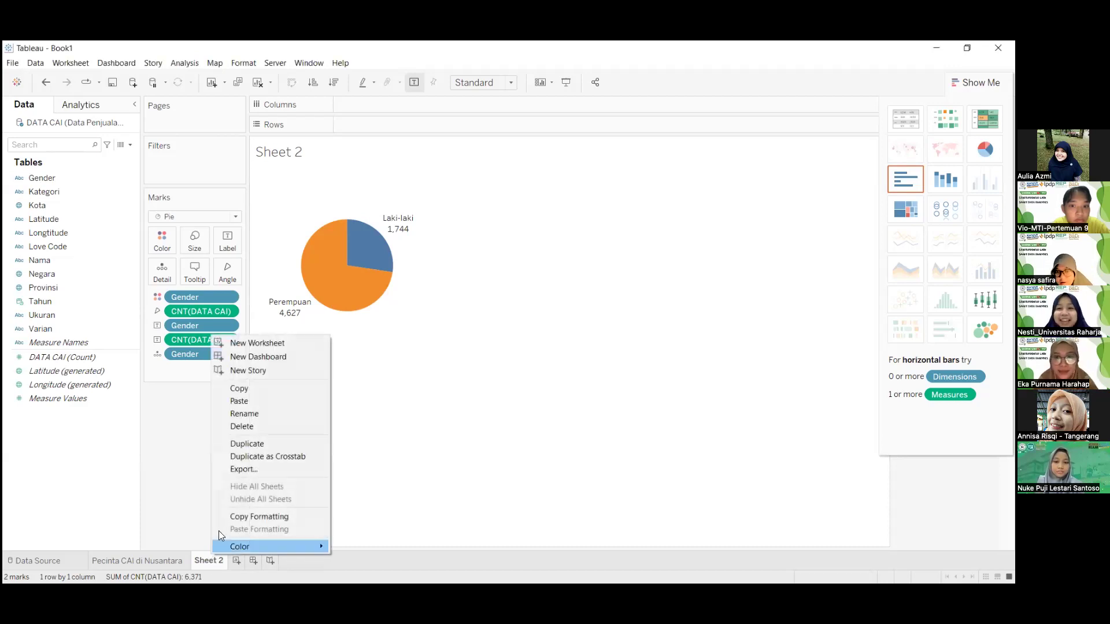
left_click(267, 414)
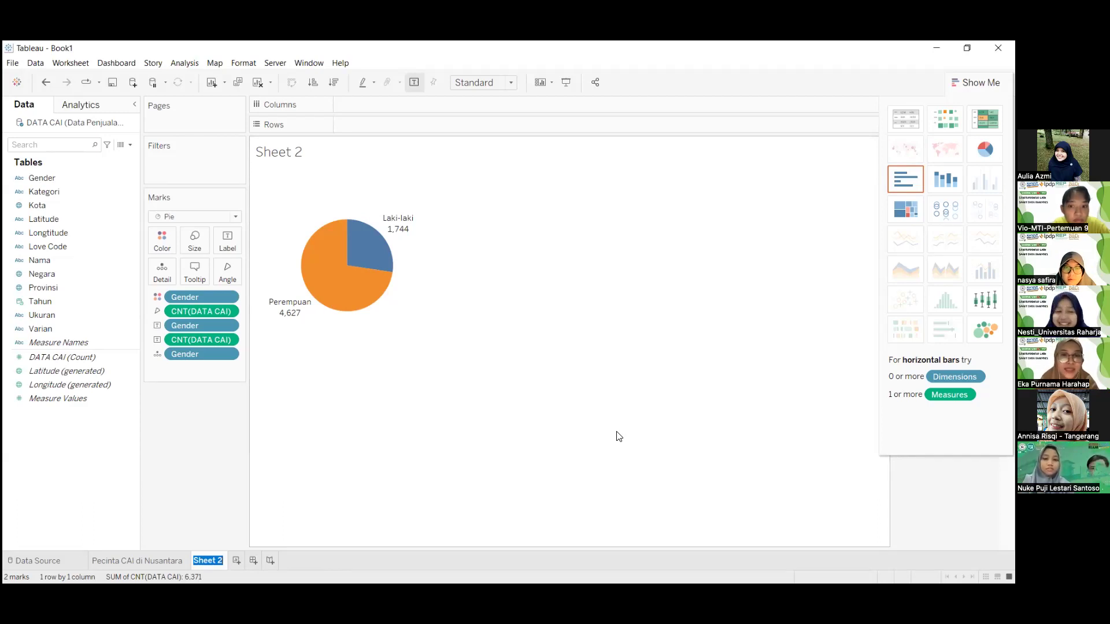
type("Pec")
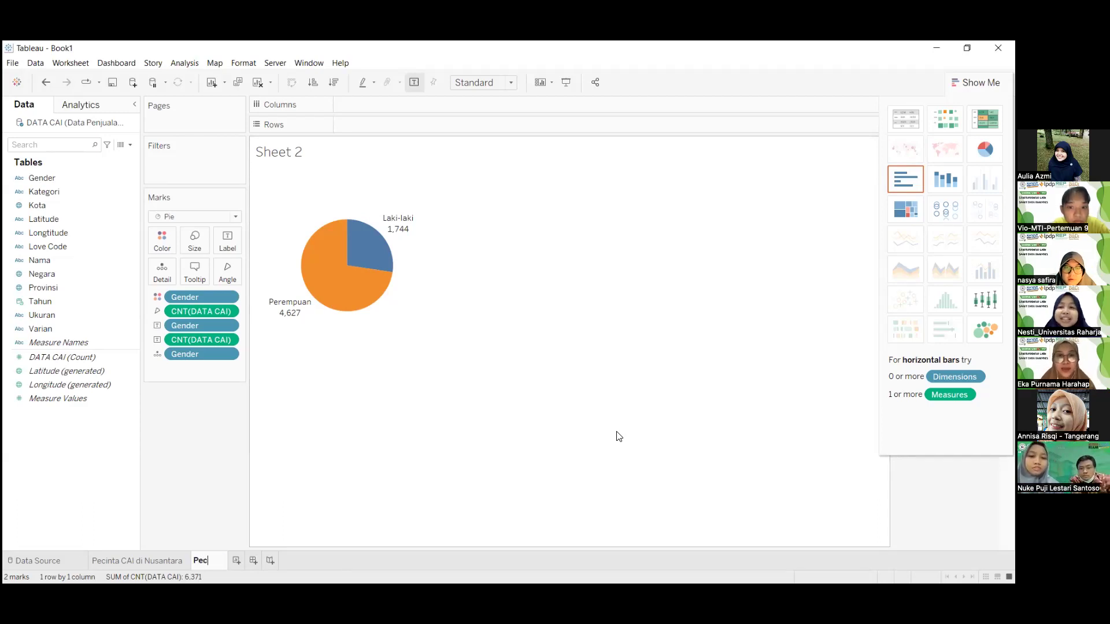
type("inta by Gender")
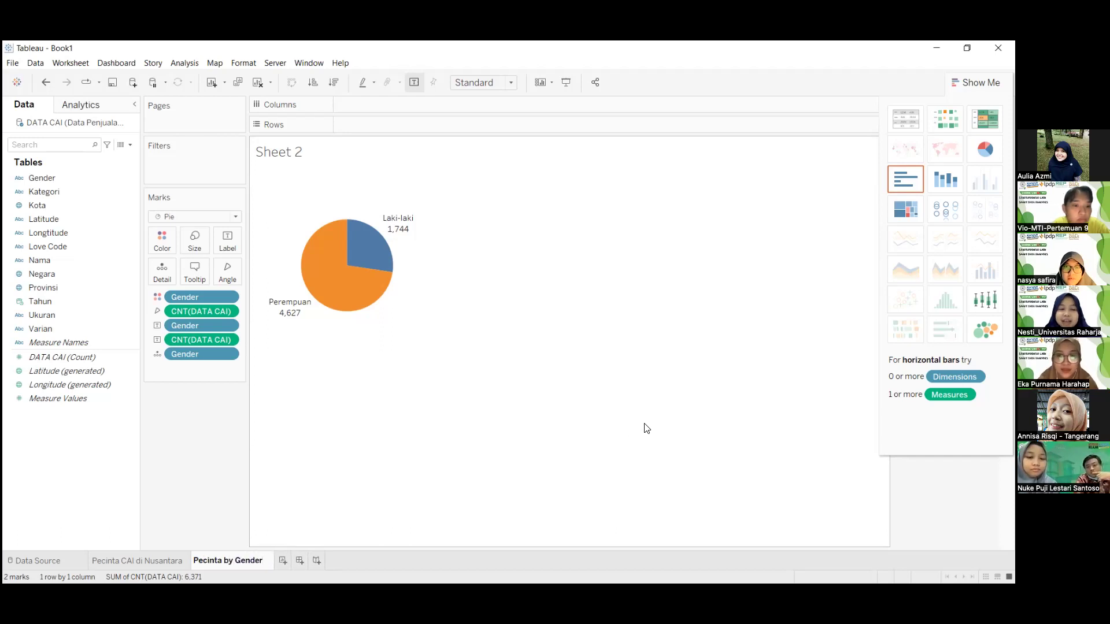
left_click(222, 563)
type("CAI")
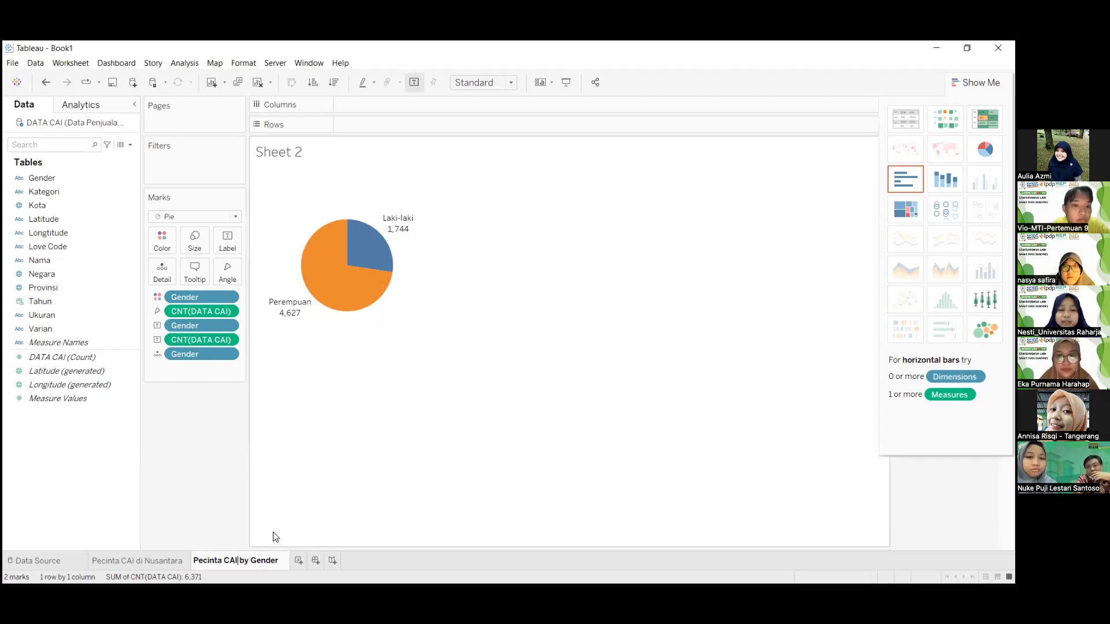
key("Return")
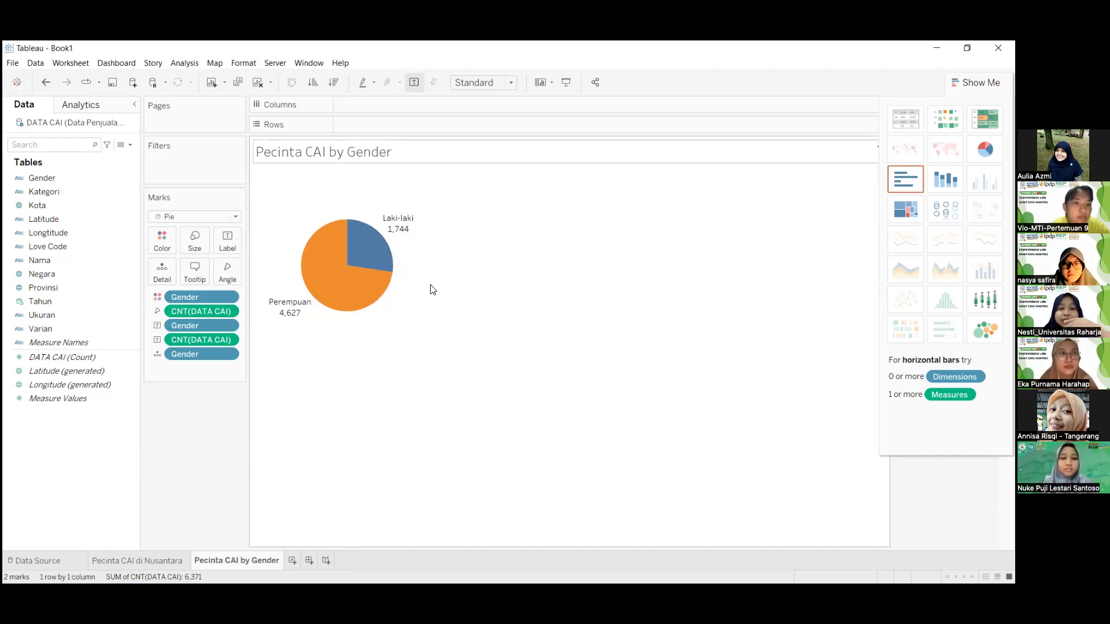
double_click(397, 153)
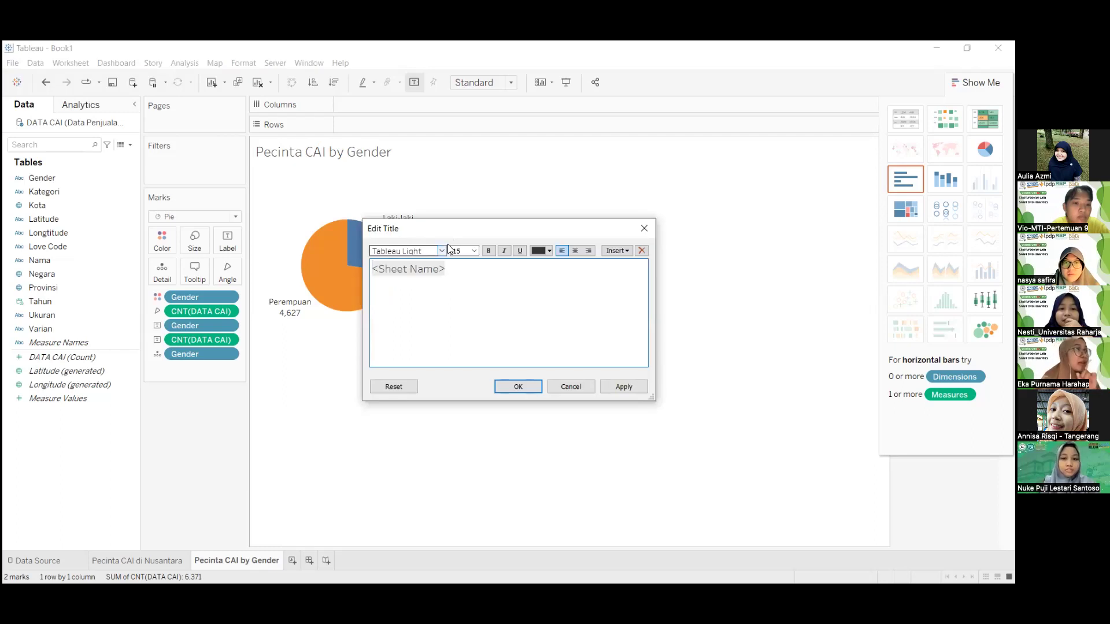
left_click(442, 250)
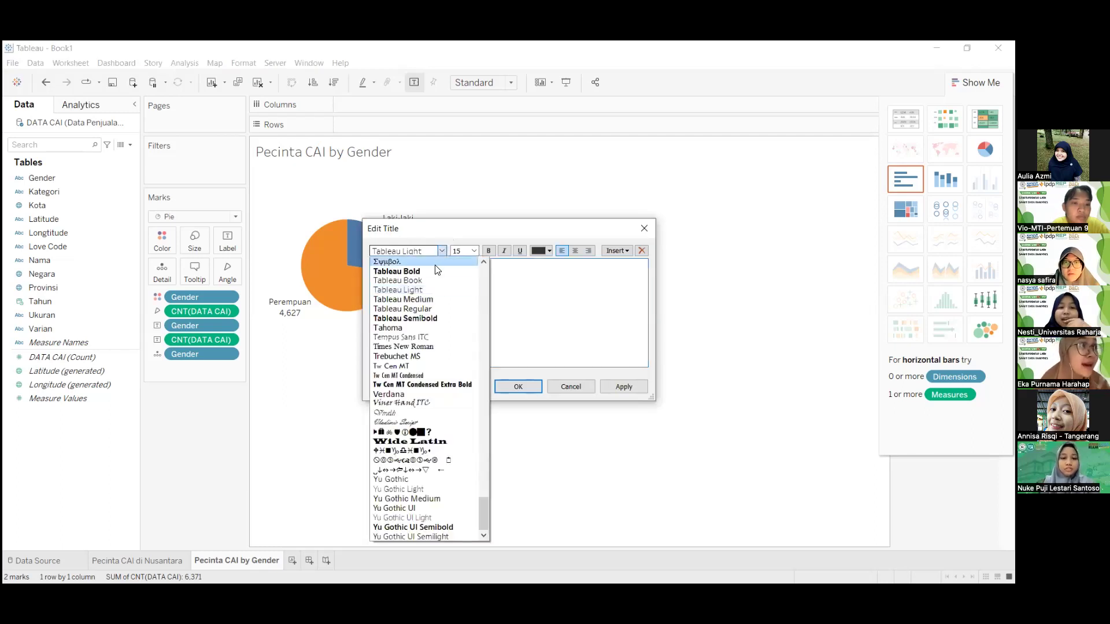
scroll(435, 292, "up", 1)
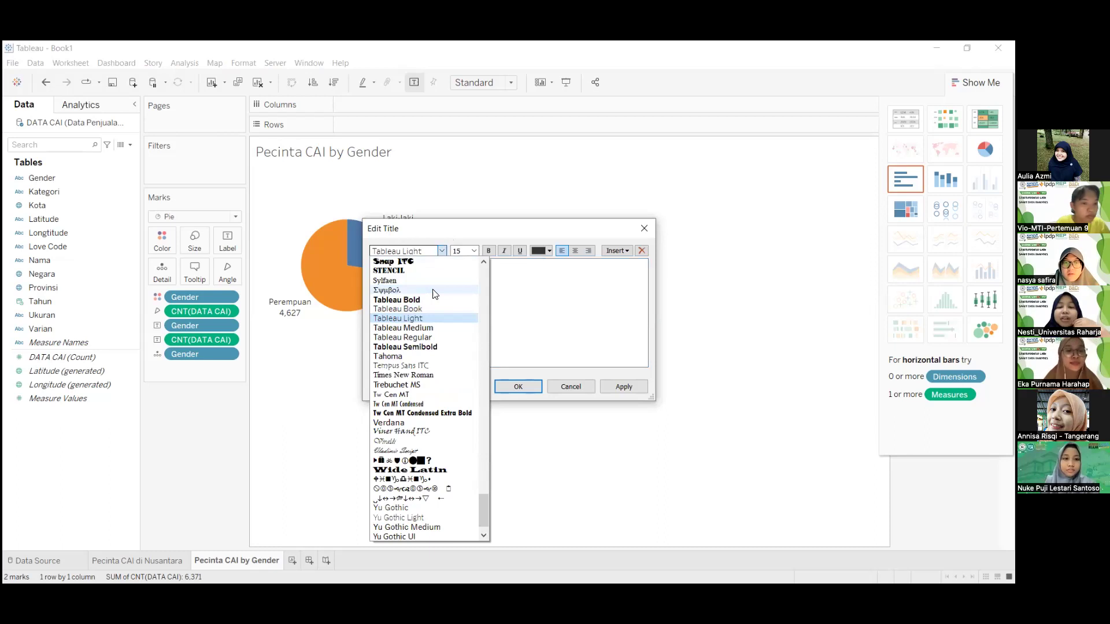
scroll(435, 293, "up", 3)
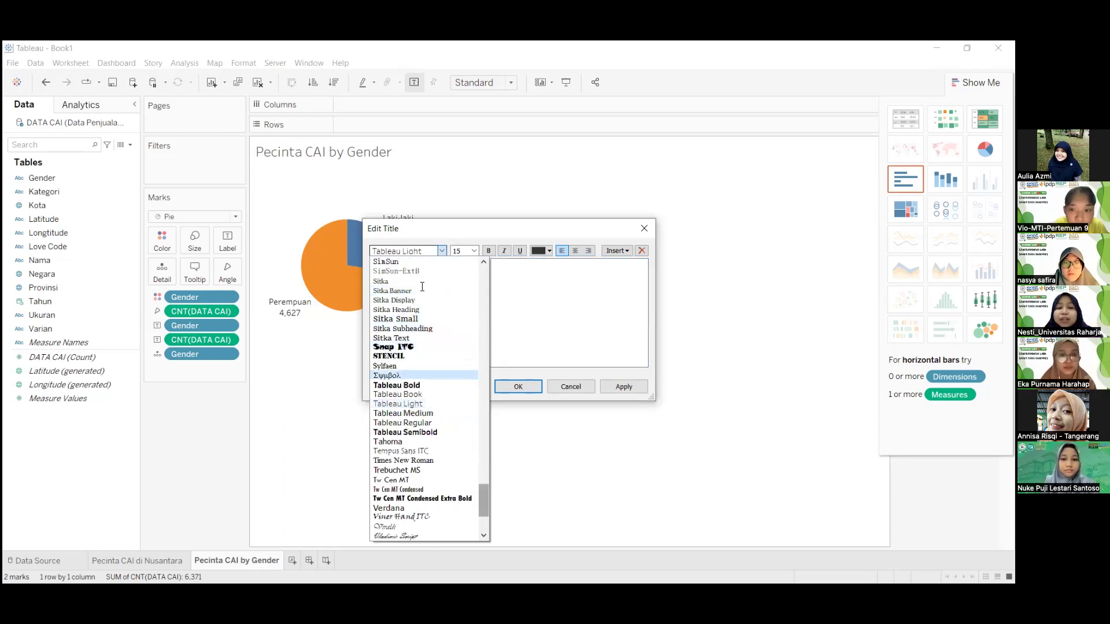
left_click(439, 256)
key("ctrl+a")
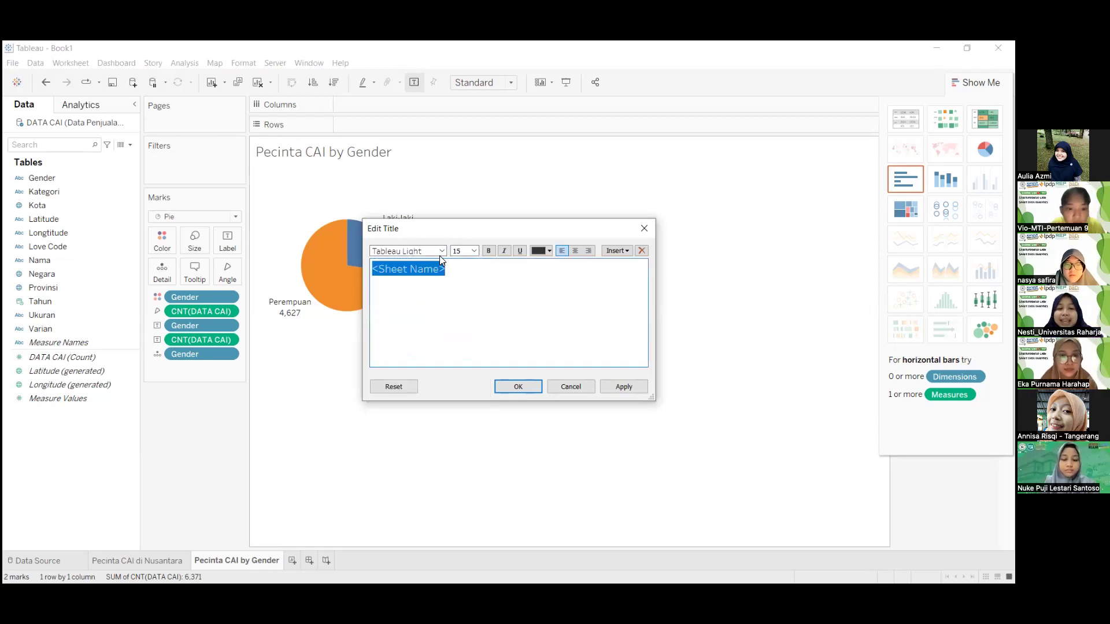
left_click(441, 253)
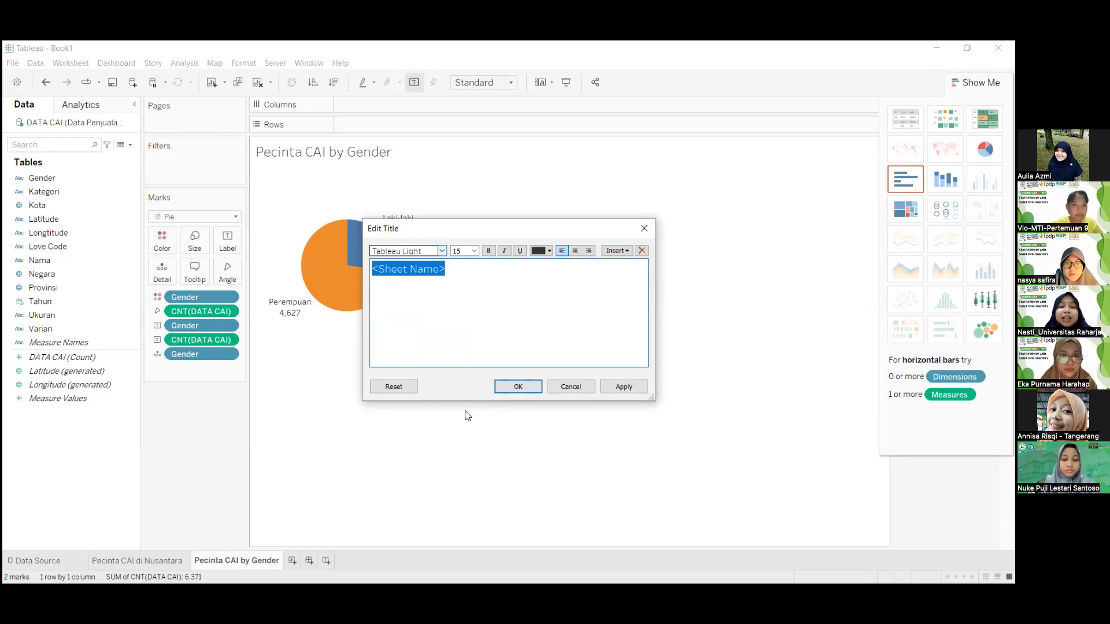
left_click_drag(483, 509, 484, 268)
scroll(441, 445, "down", 4)
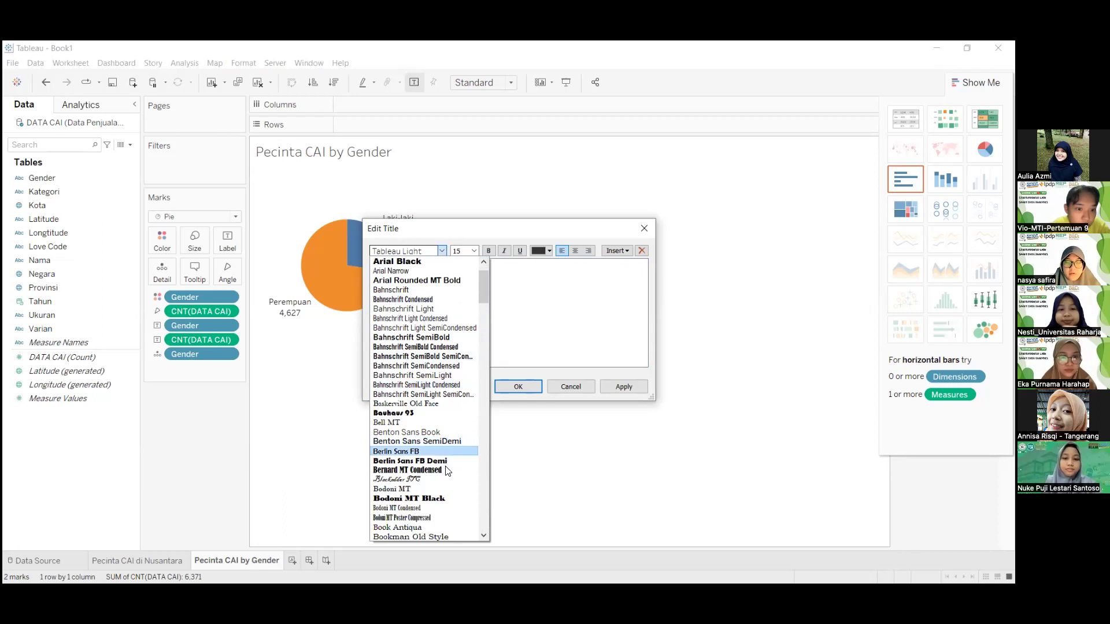
scroll(444, 484, "down", 2)
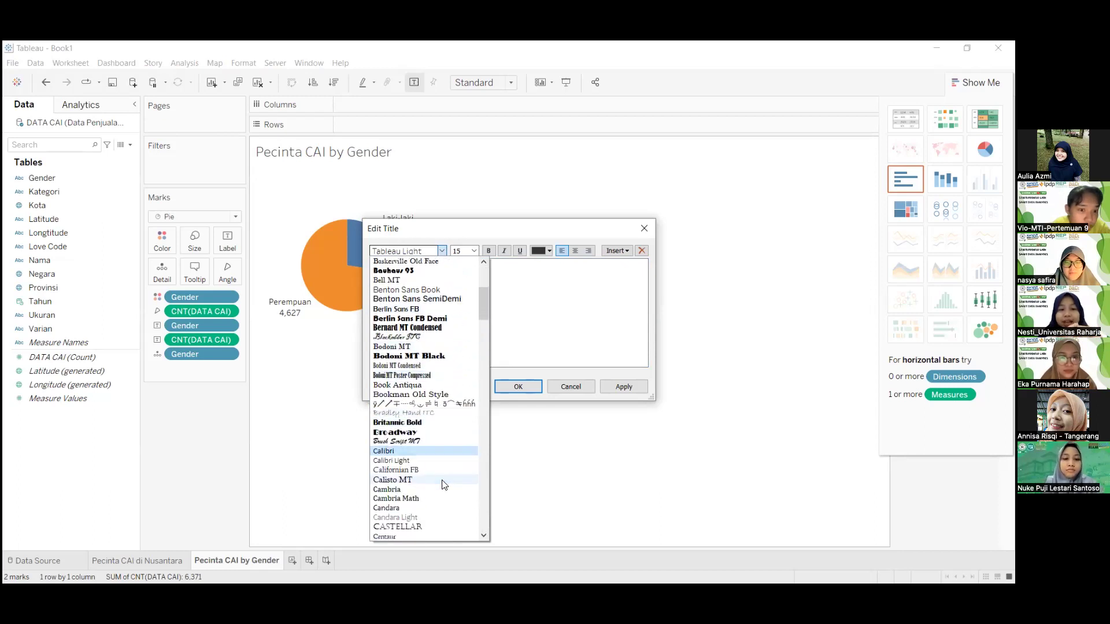
scroll(444, 485, "down", 7)
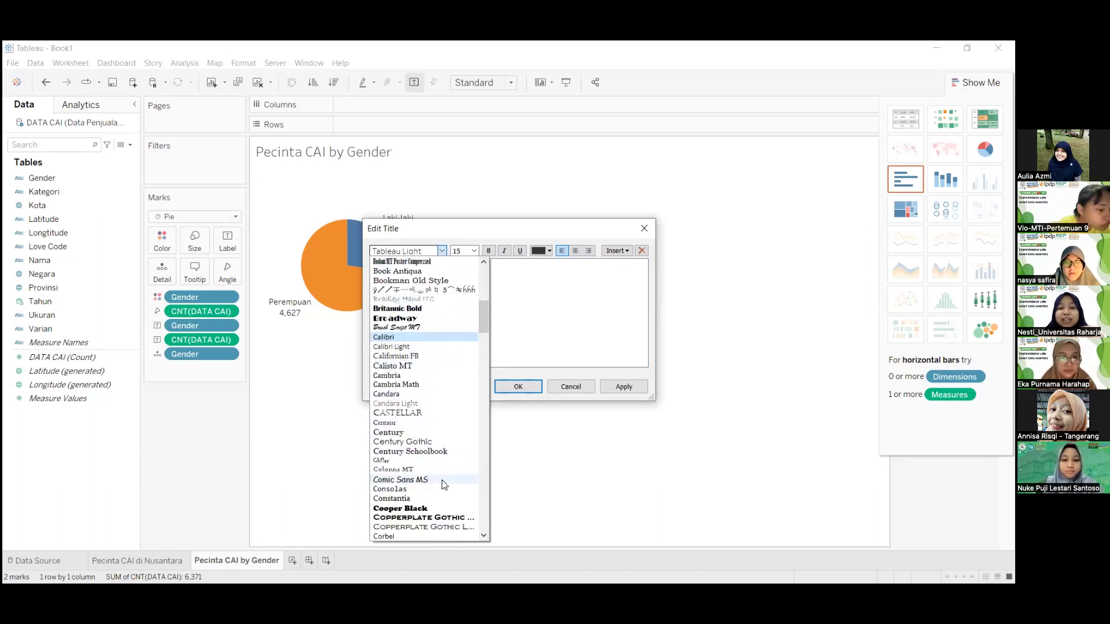
scroll(444, 484, "down", 5)
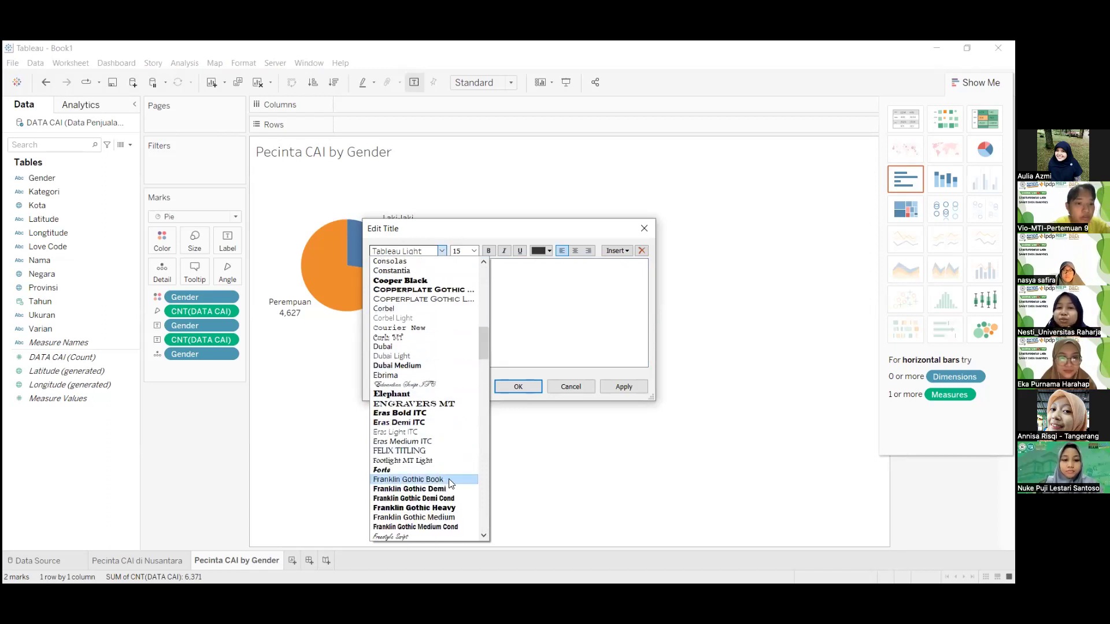
scroll(449, 483, "down", 4)
scroll(453, 481, "down", 2)
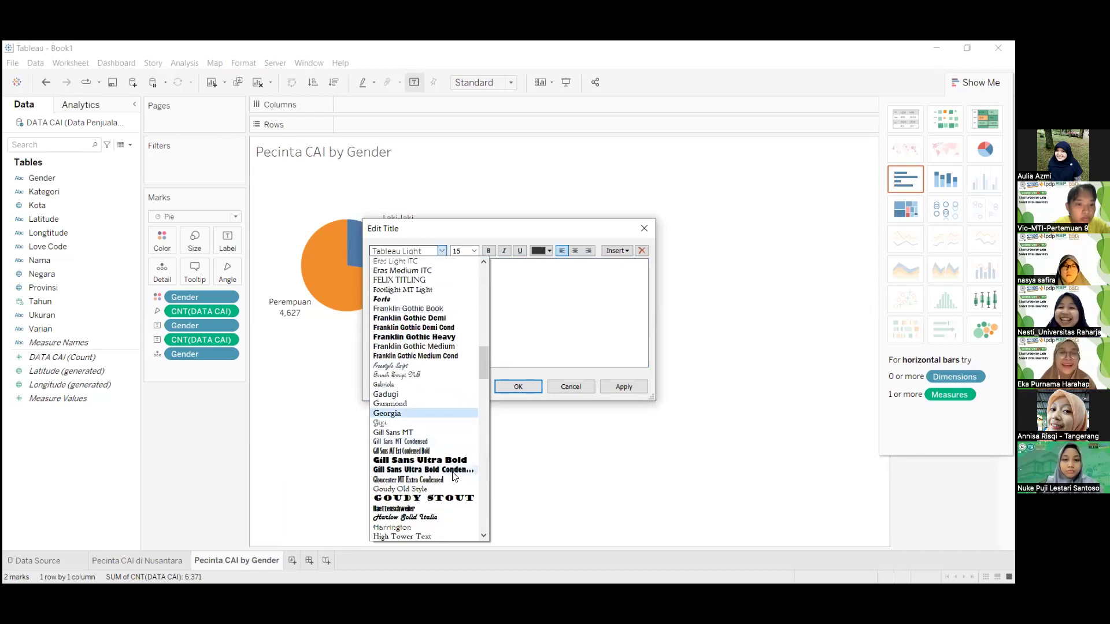
scroll(454, 477, "down", 2)
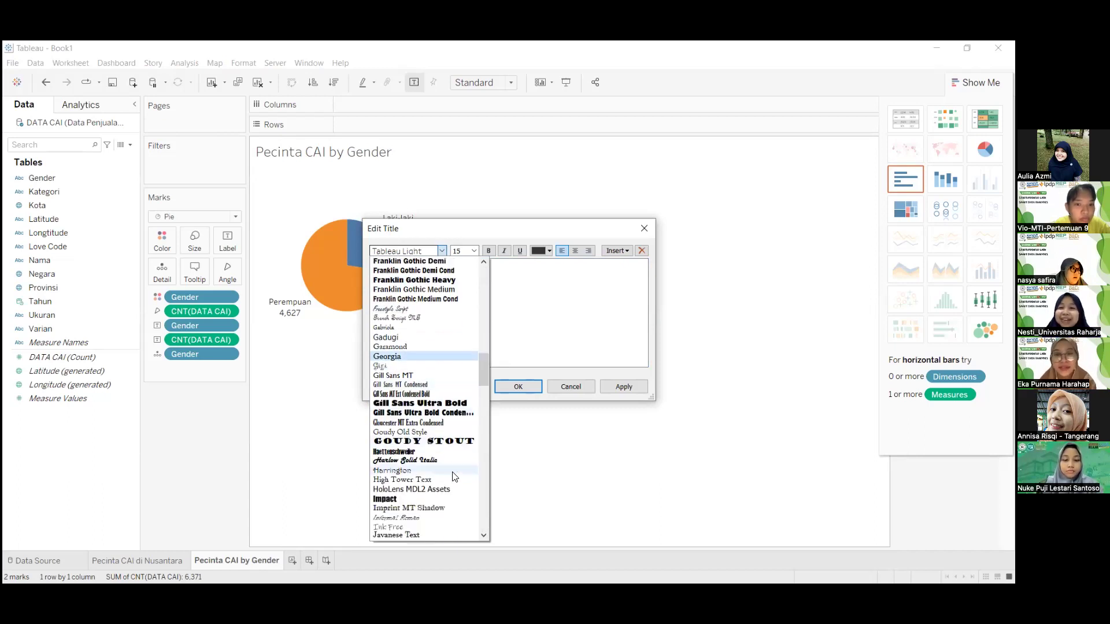
scroll(455, 478, "down", 1)
scroll(455, 477, "down", 1)
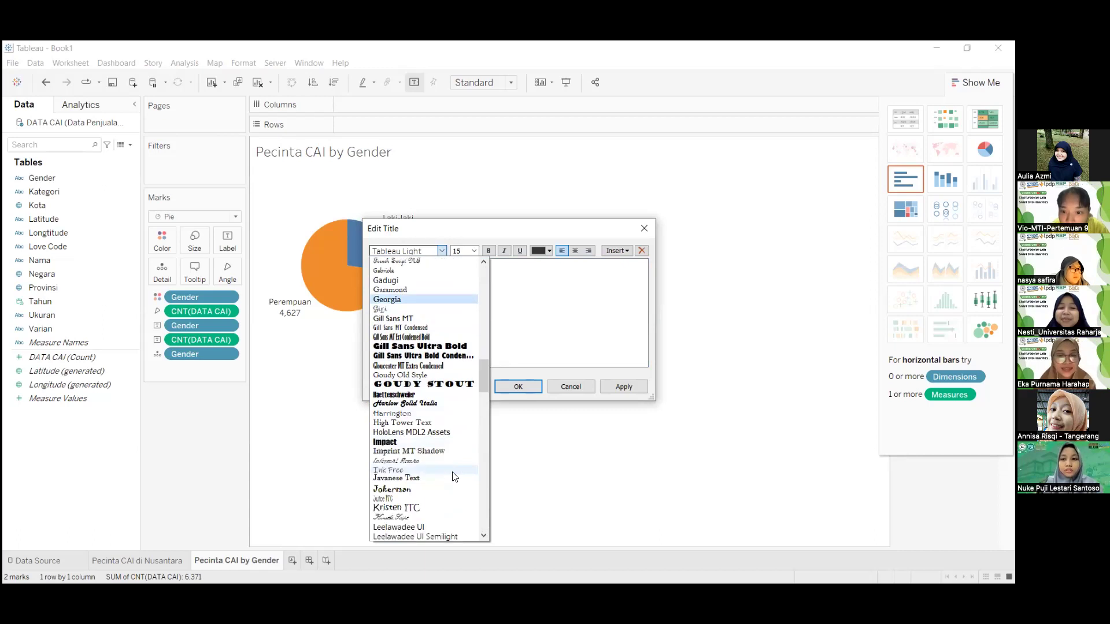
scroll(455, 478, "up", 1)
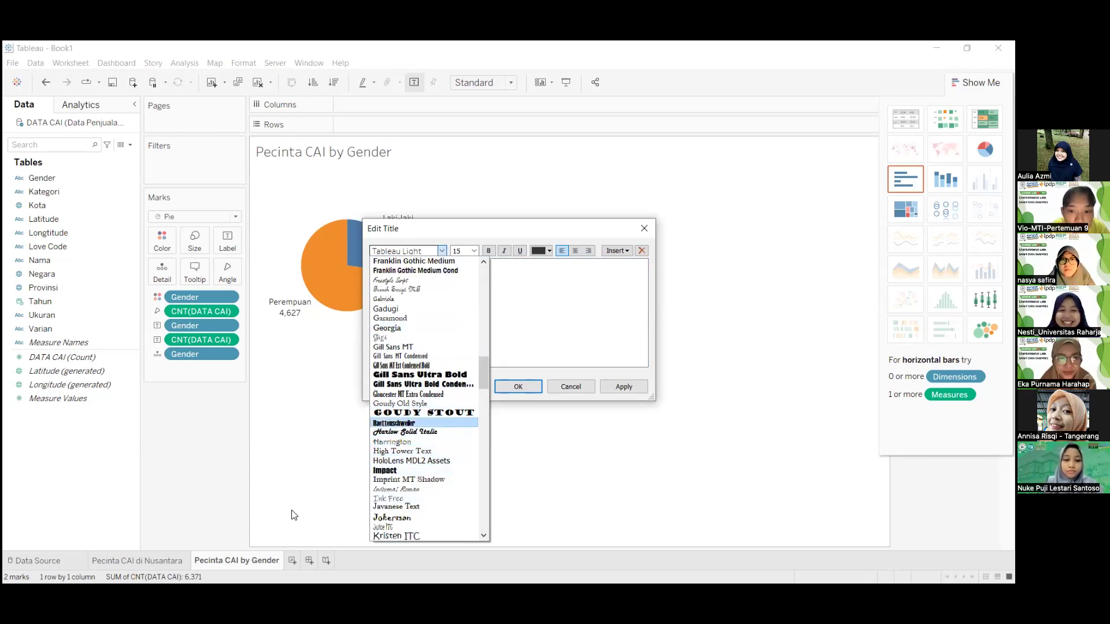
left_click(579, 388)
- Check which font and colour the title of the "Pecinta CAI di Nusantara" sheet uses
left_click(150, 558)
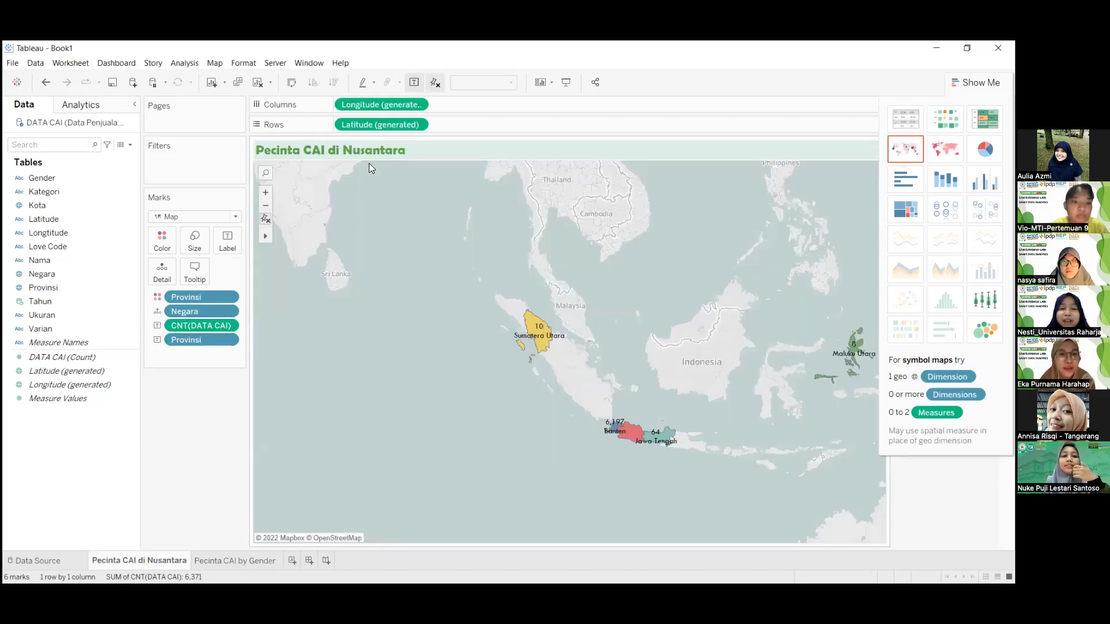
double_click(408, 149)
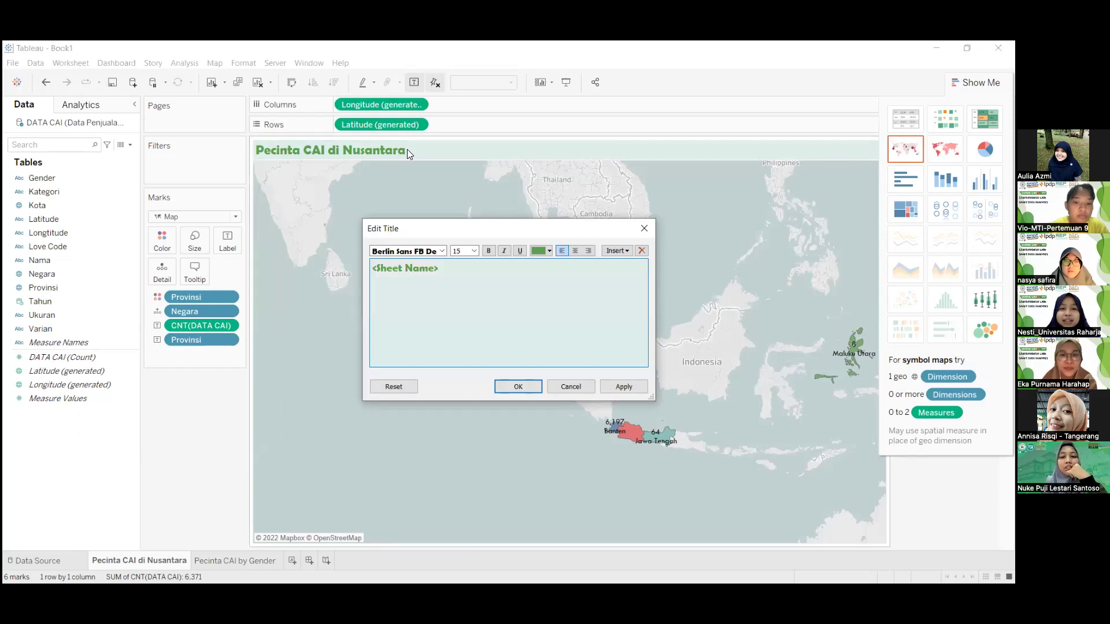
left_click(569, 386)
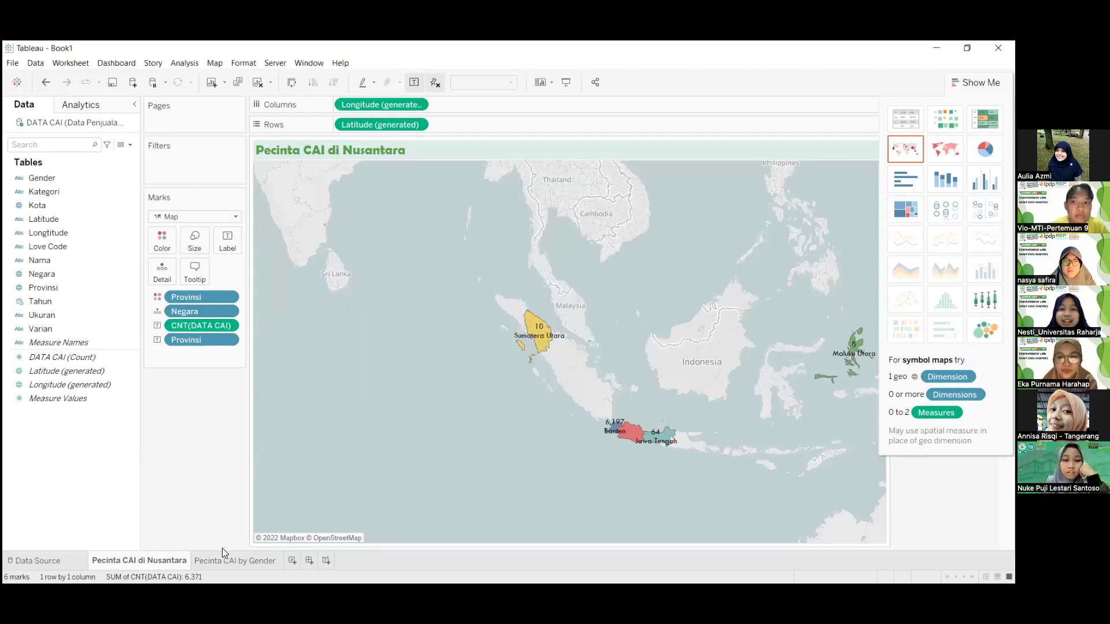
- Set the title font of the "Pecinta CAI by Gender" sheet to Berlin Sans FB Demi
left_click(229, 556)
double_click(359, 153)
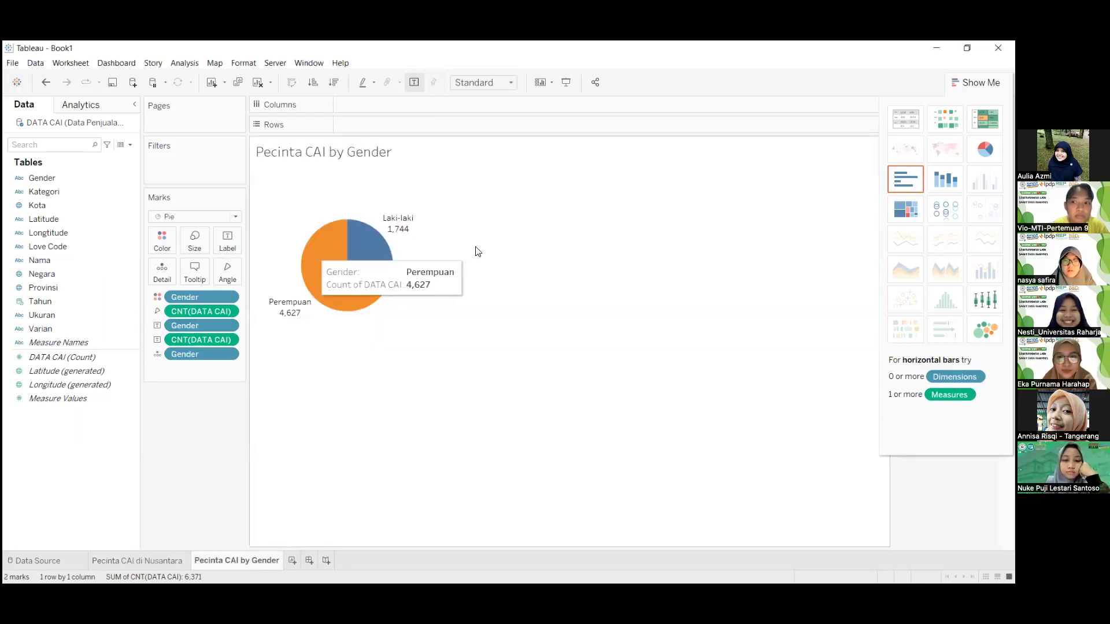
key("ctrl+a")
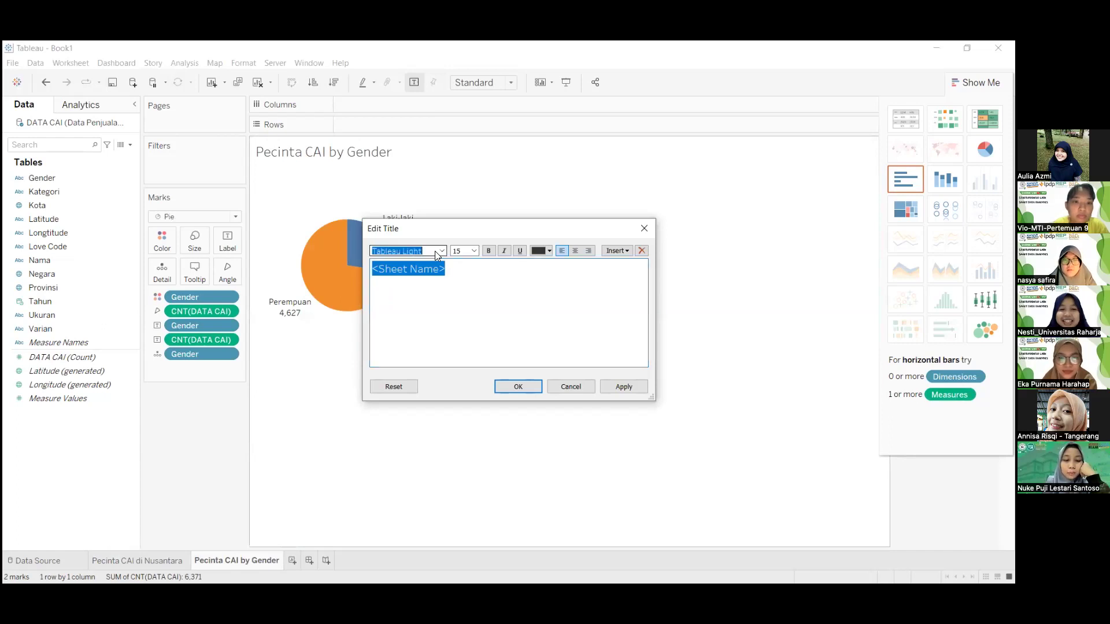
left_click(442, 251)
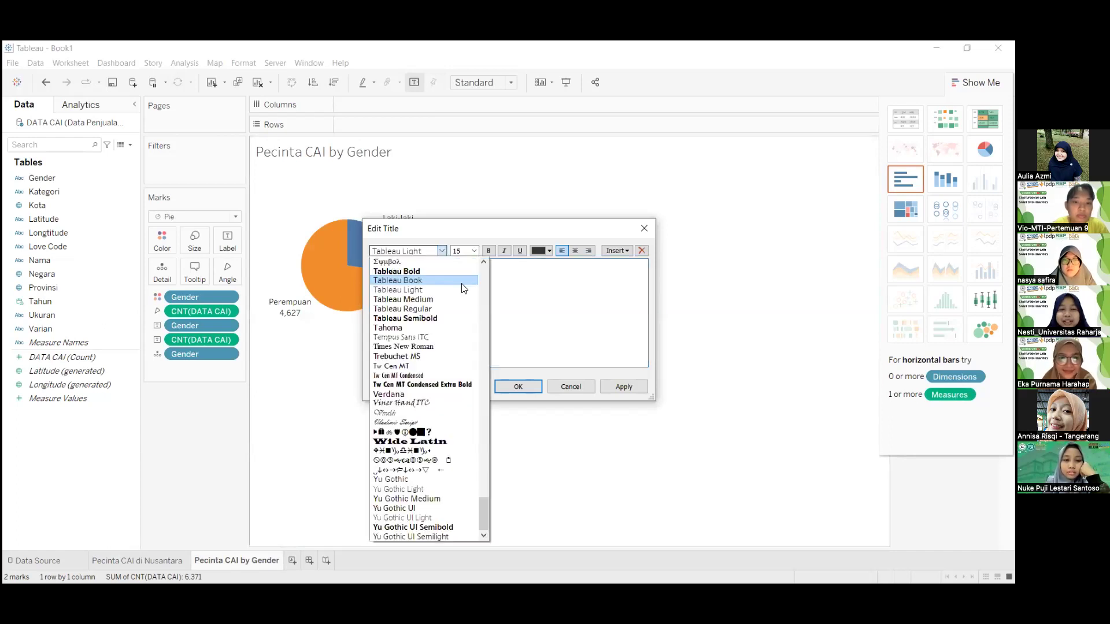
scroll(462, 289, "up", 20)
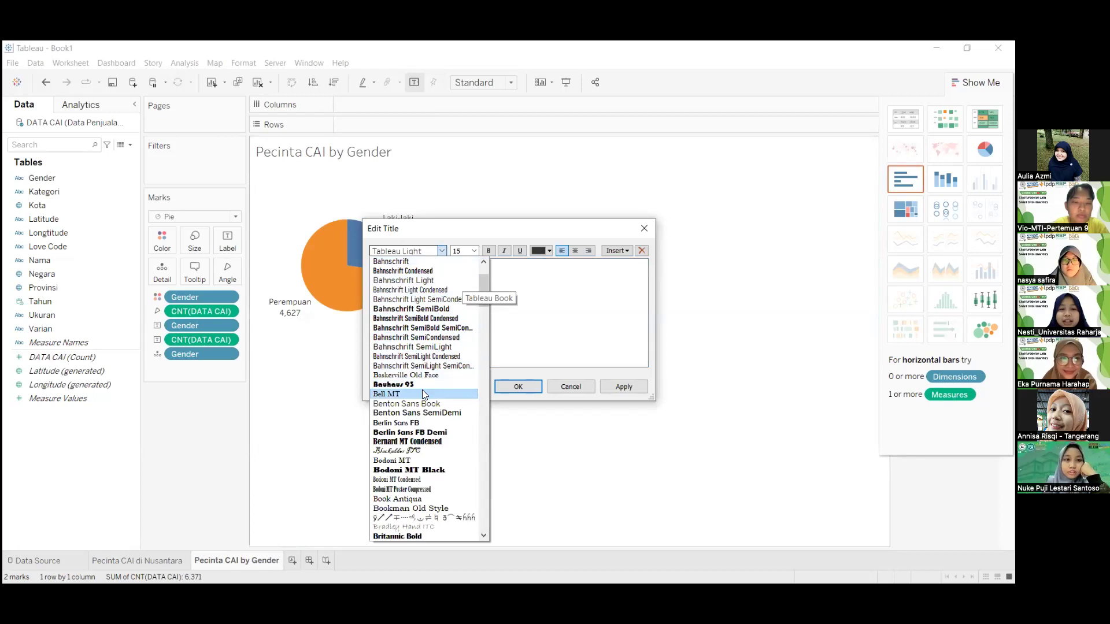
left_click(415, 432)
- Colour the "Pecinta CAI by Gender" title dark teal and apply the formatting
left_click(540, 255)
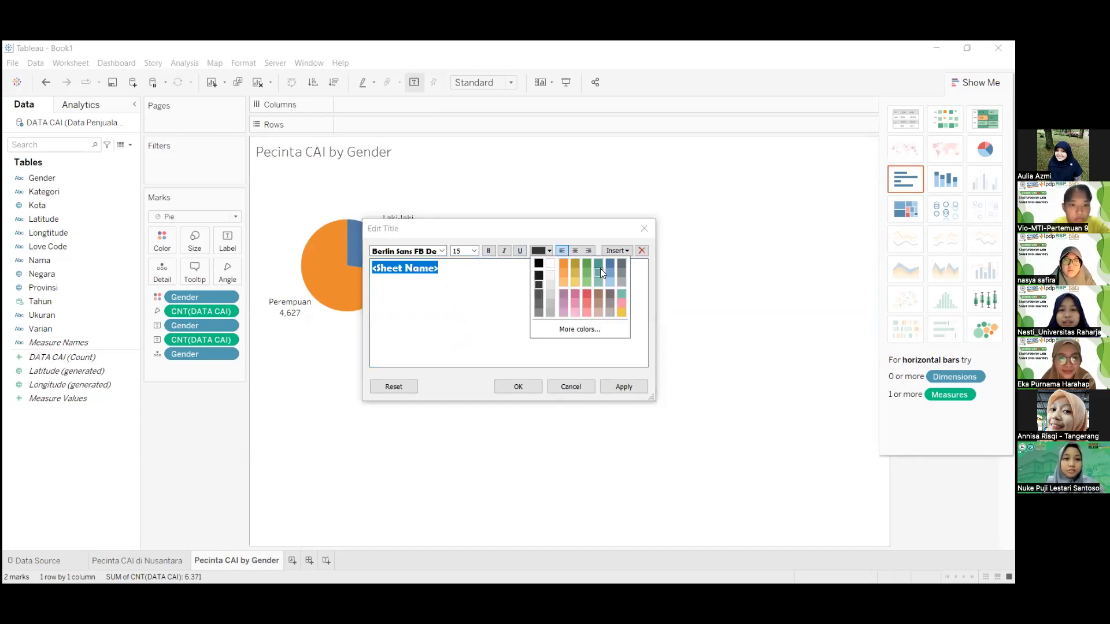
left_click(600, 268)
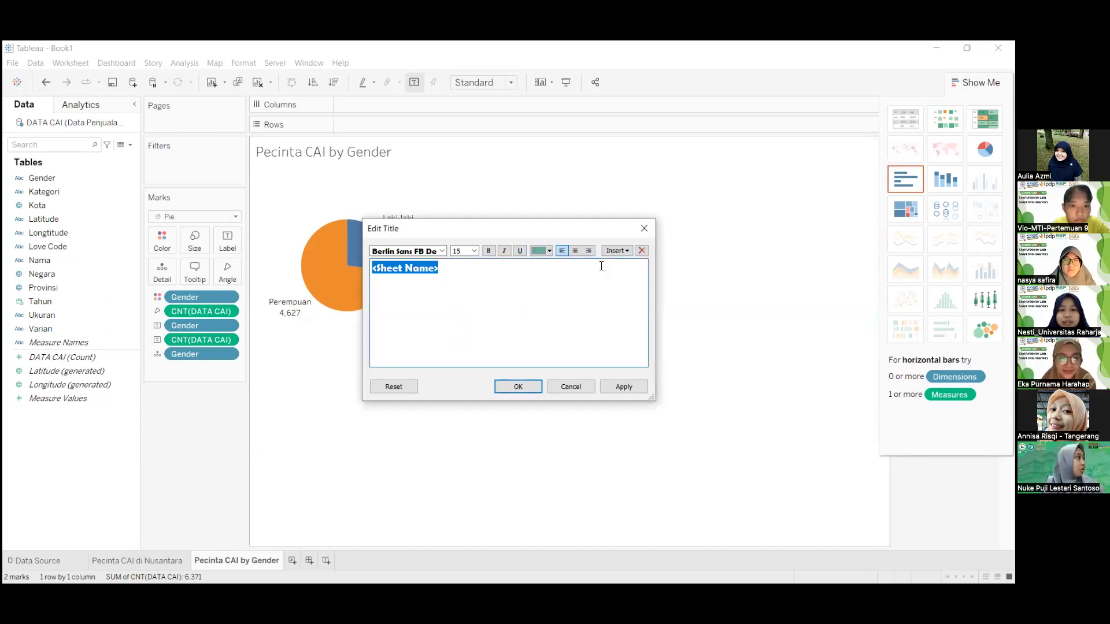
left_click(622, 386)
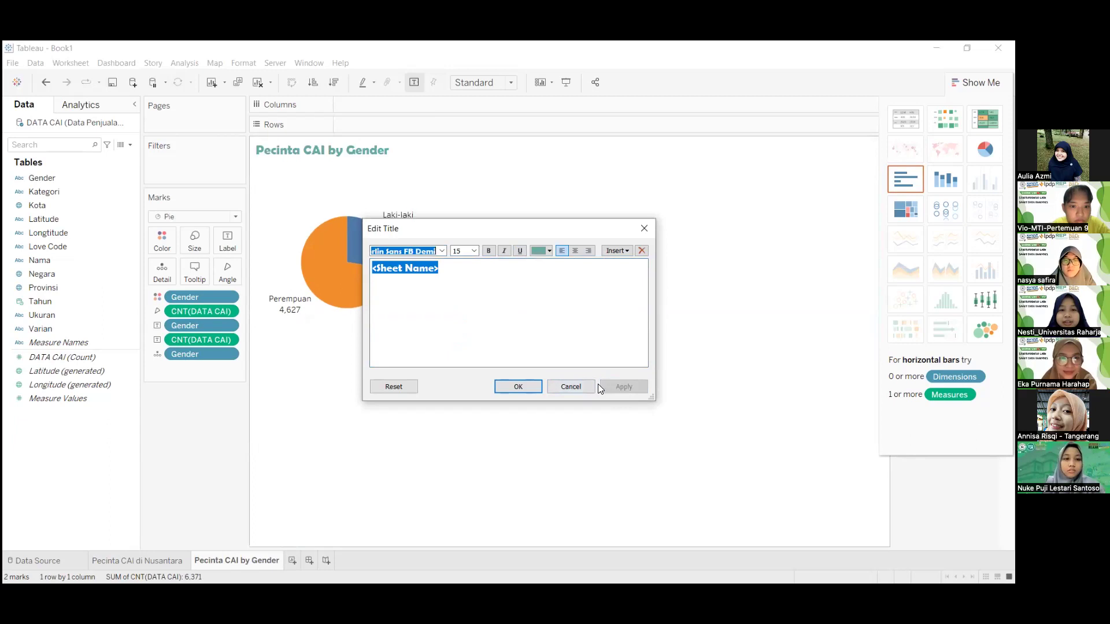
left_click(539, 252)
left_click(599, 264)
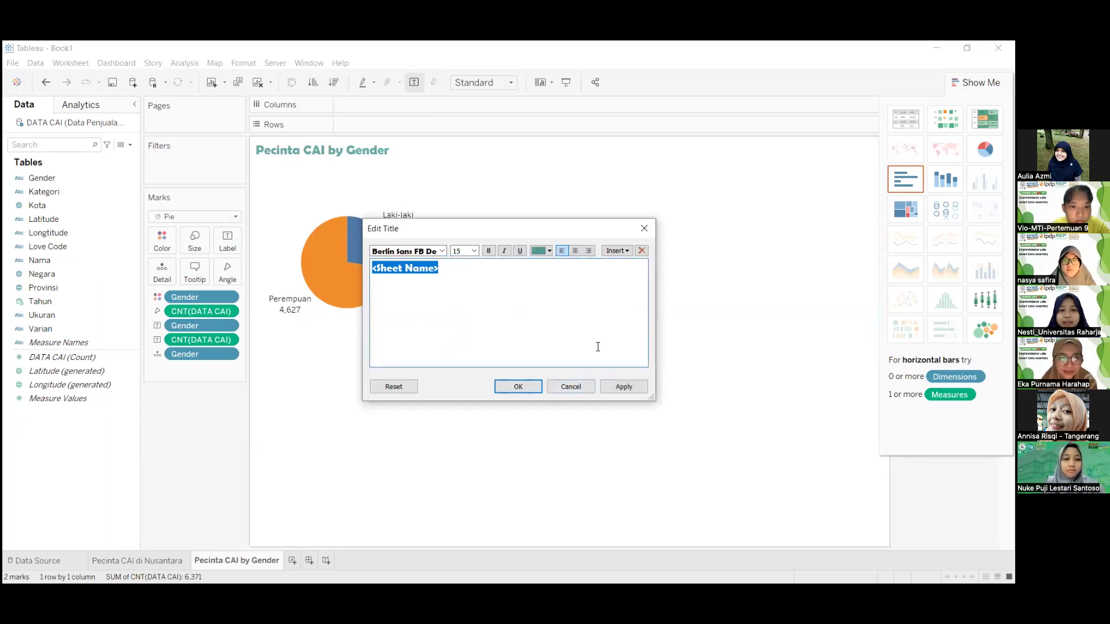
left_click(617, 384)
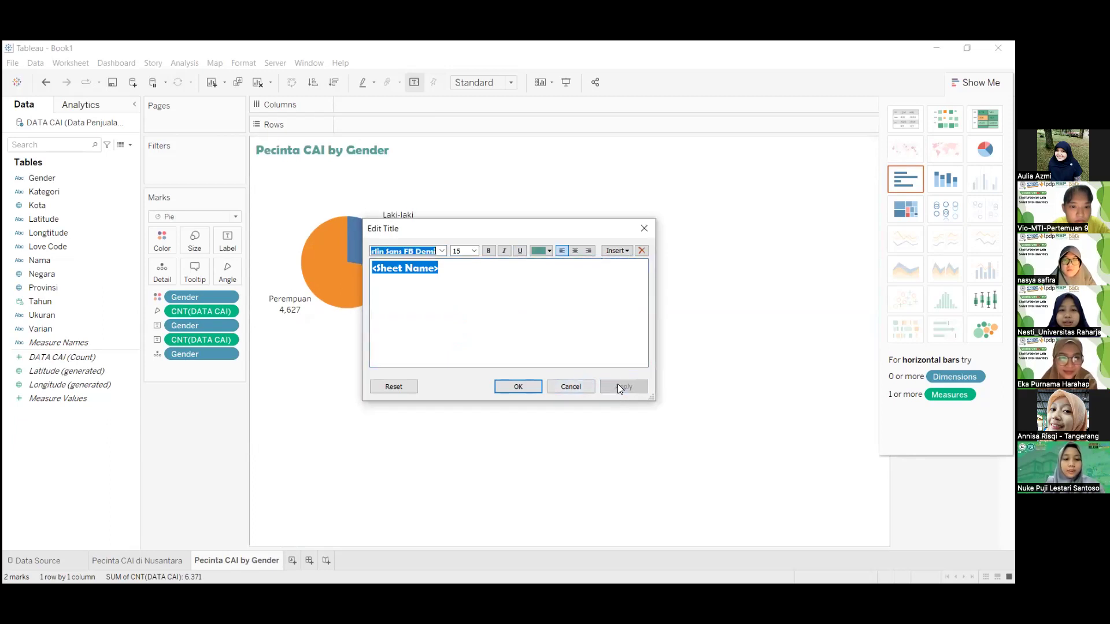
left_click(524, 385)
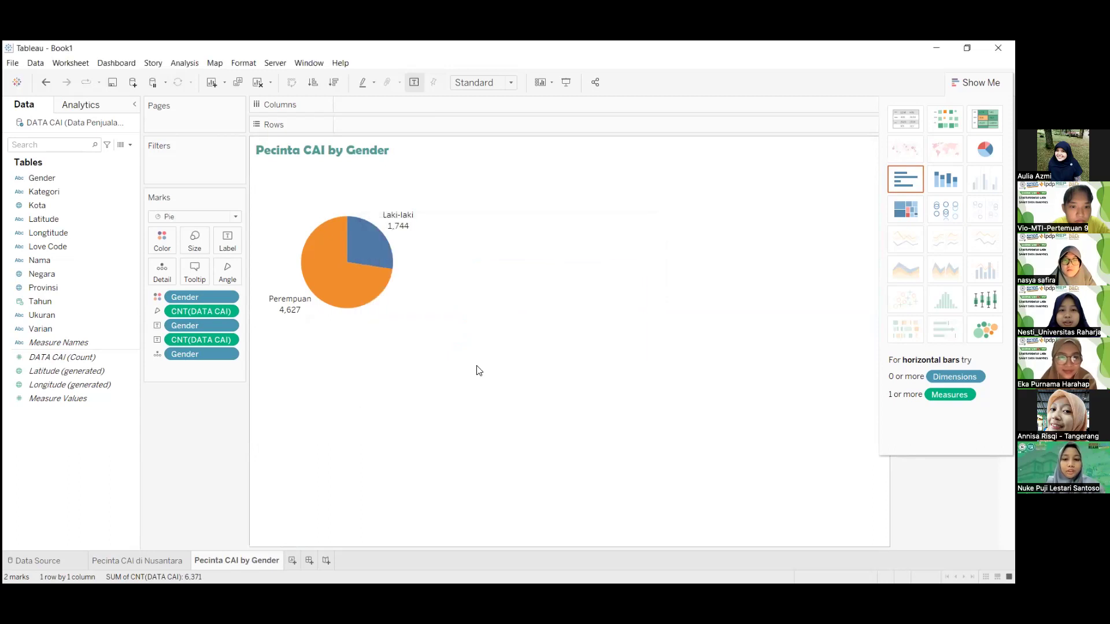
- Open the title of the "Pecinta CAI by Gender" sheet for editing again
double_click(412, 160)
left_click(612, 385)
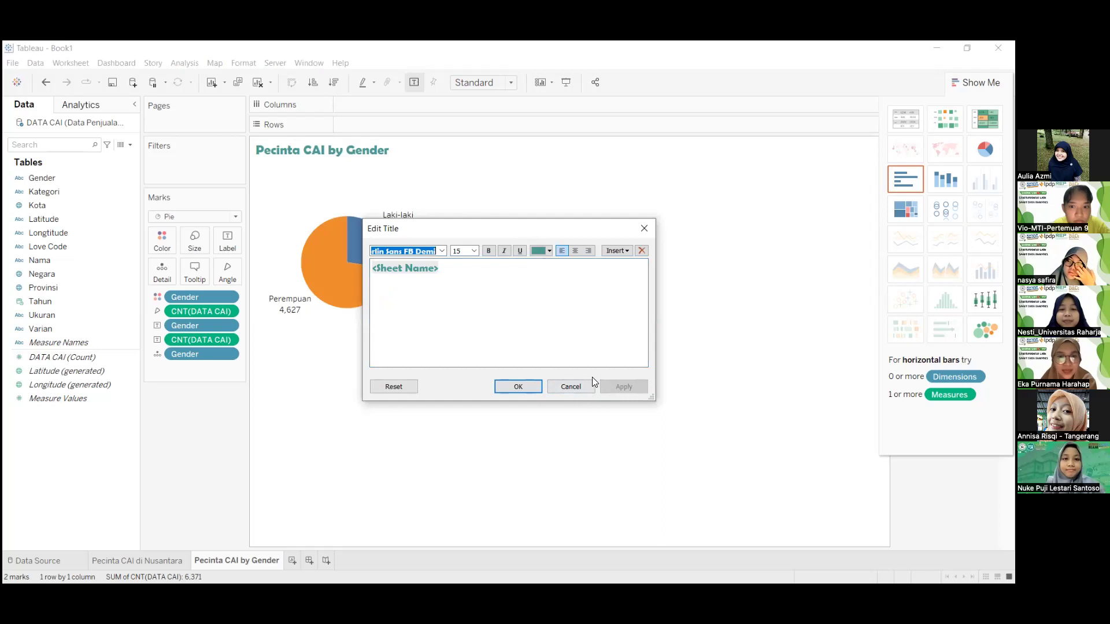
- Accept the sheet title formatting in the title editor
left_click(524, 386)
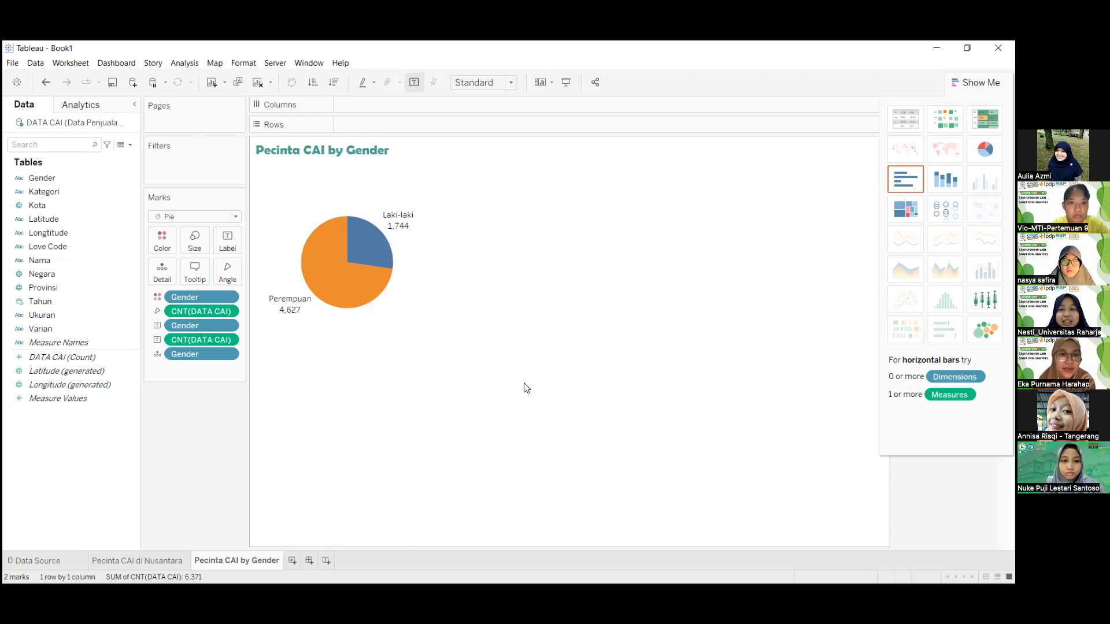
- Open formatting for the Laki-laki pie label and set the default worksheet font to Tw Cen MT
mouse_move(390, 218)
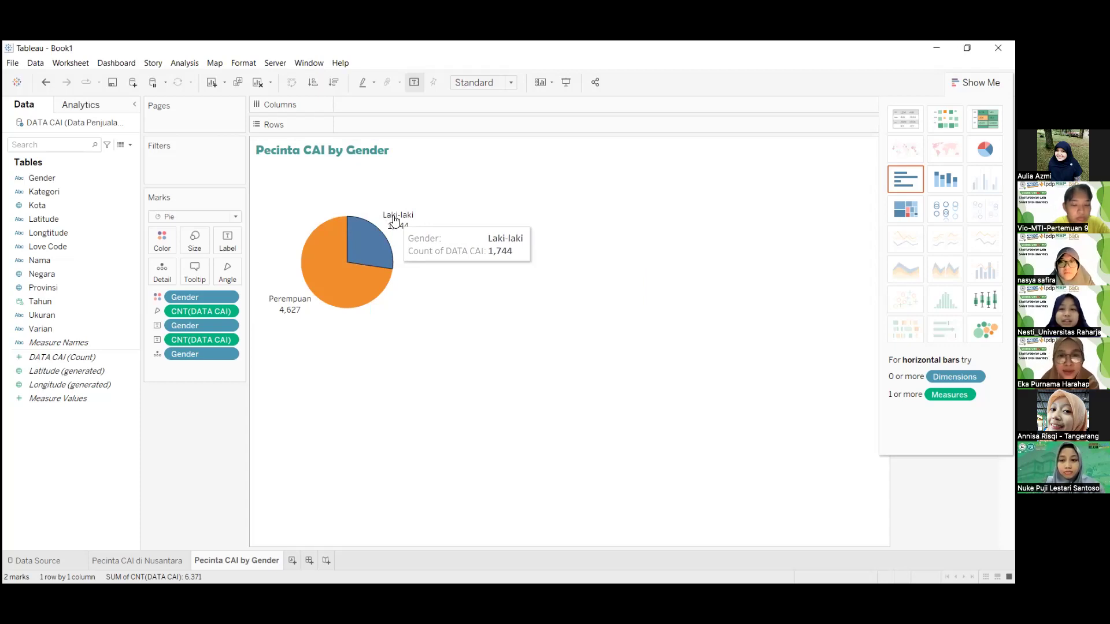
left_click(393, 219)
right_click(393, 218)
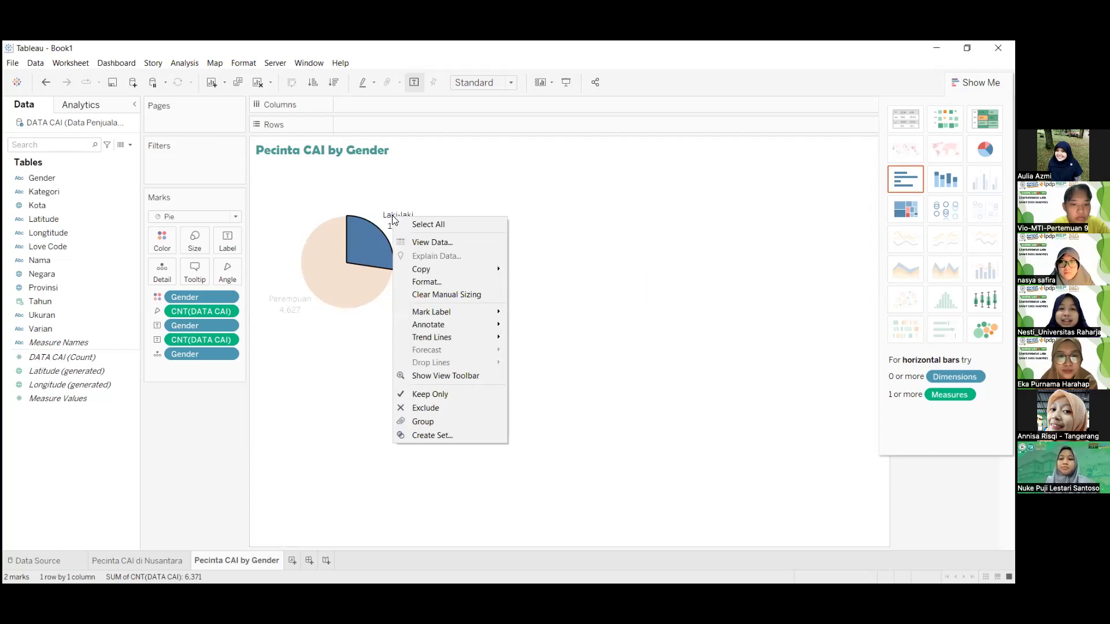
left_click(393, 218)
right_click(393, 218)
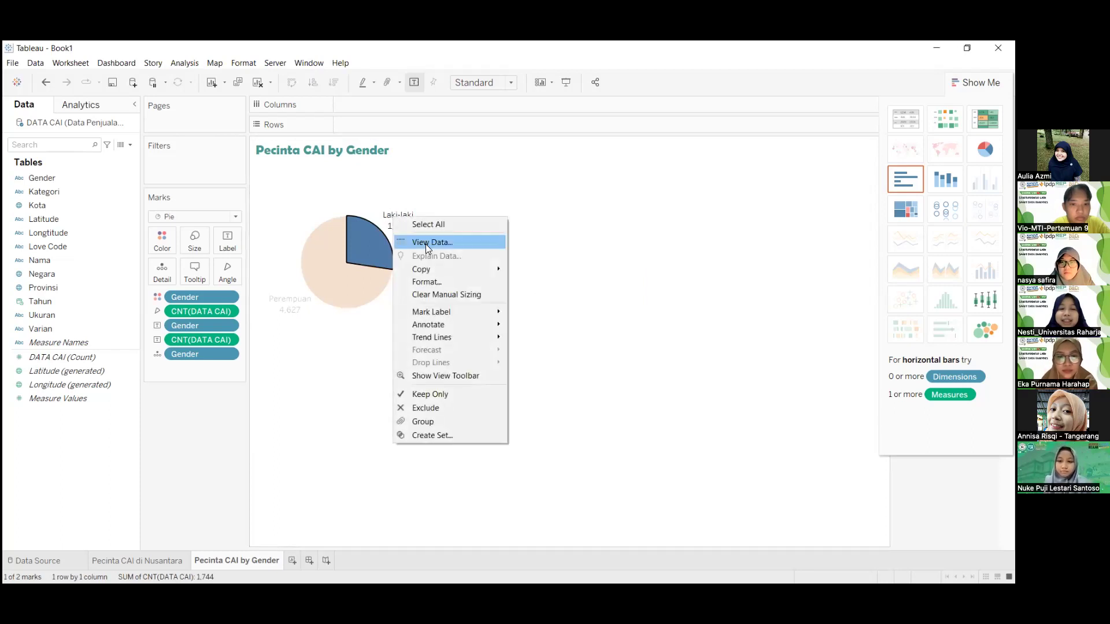
left_click(474, 286)
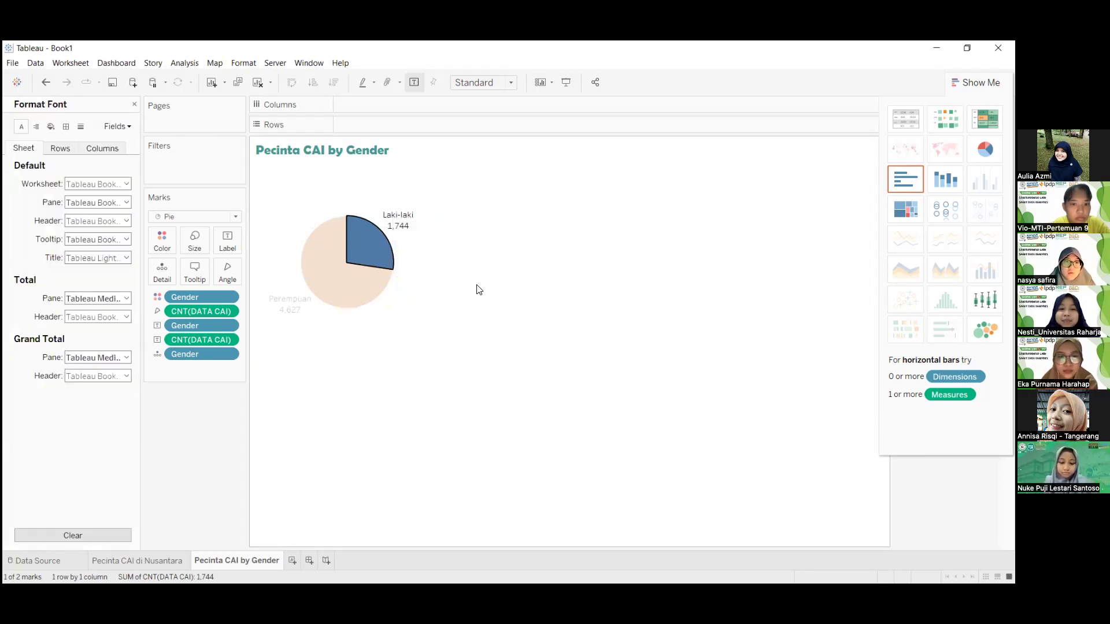
left_click(126, 202)
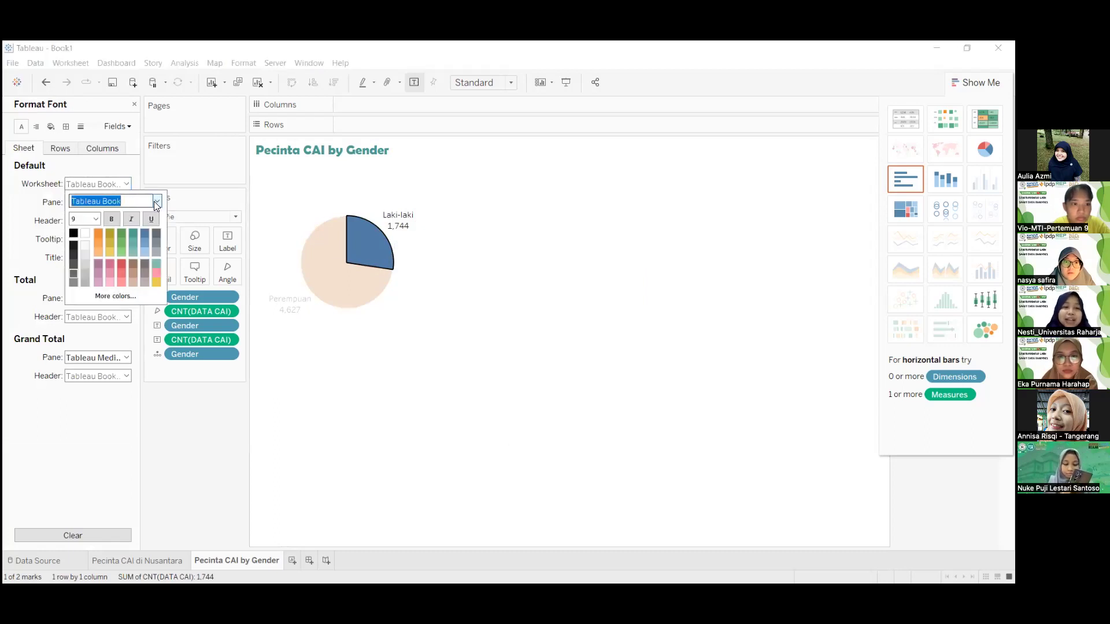
left_click(157, 201)
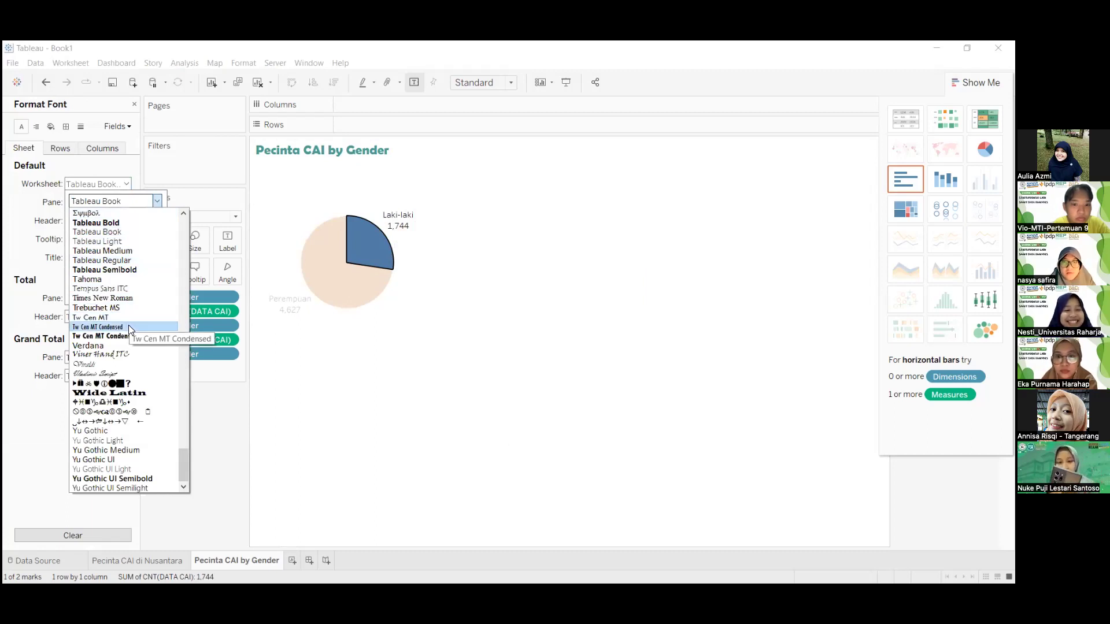
left_click(128, 327)
left_click(158, 201)
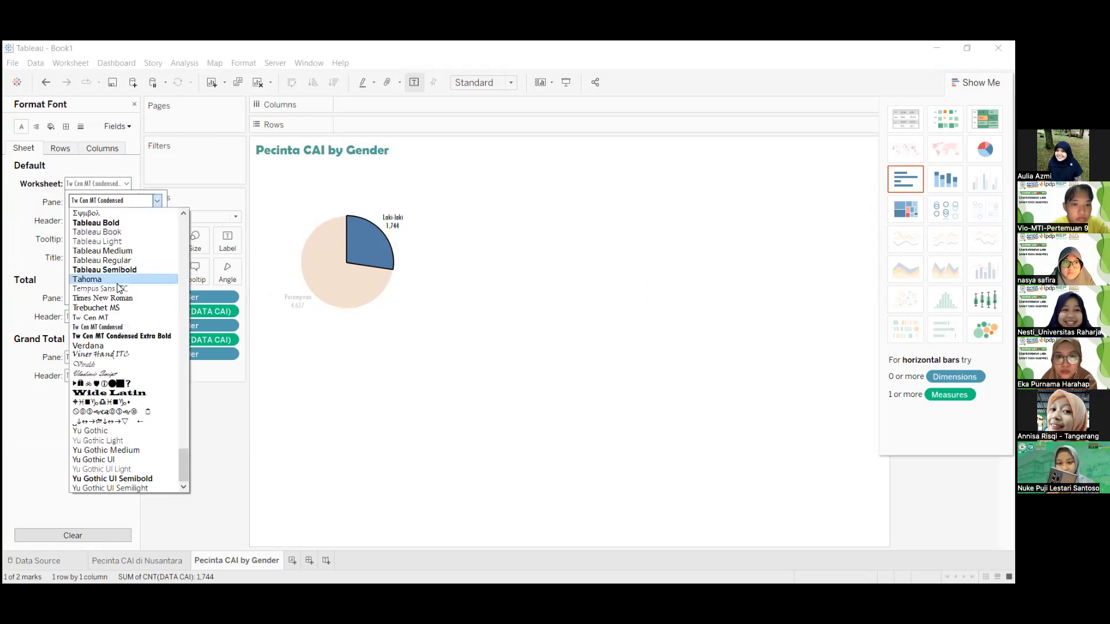
left_click(117, 317)
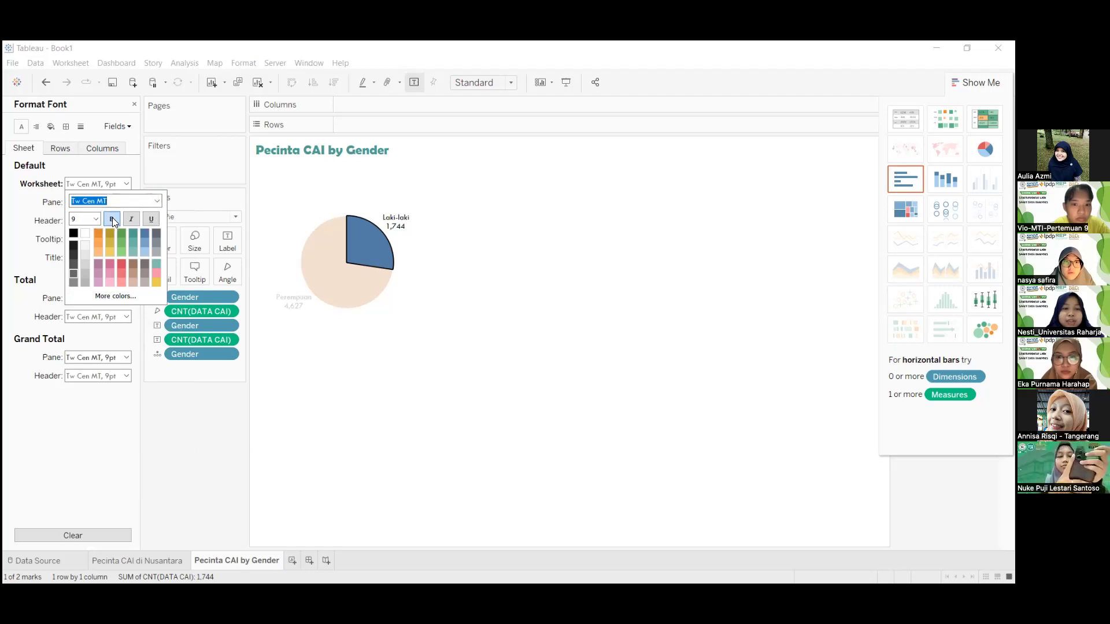
- Set the worksheet font size to 12 and make it bold
left_click(96, 219)
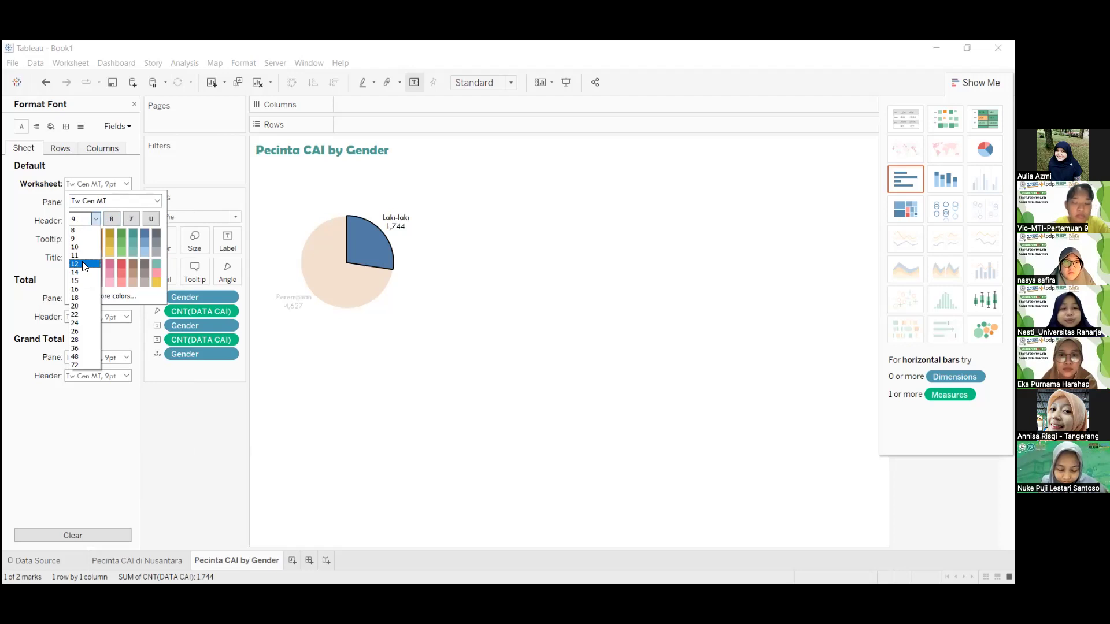
left_click(82, 265)
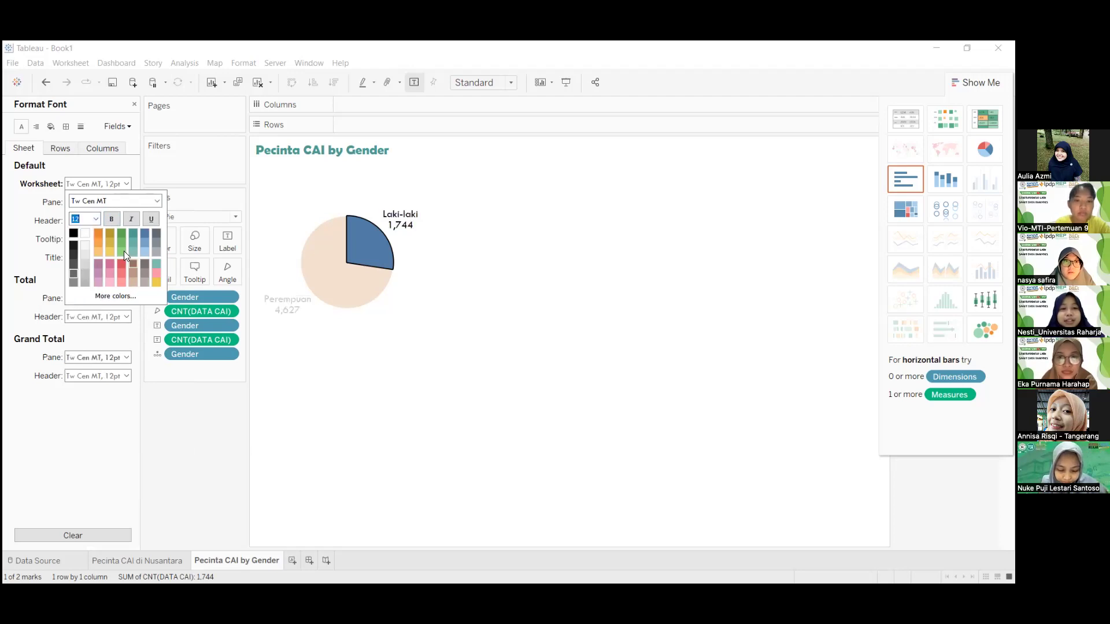
left_click(113, 219)
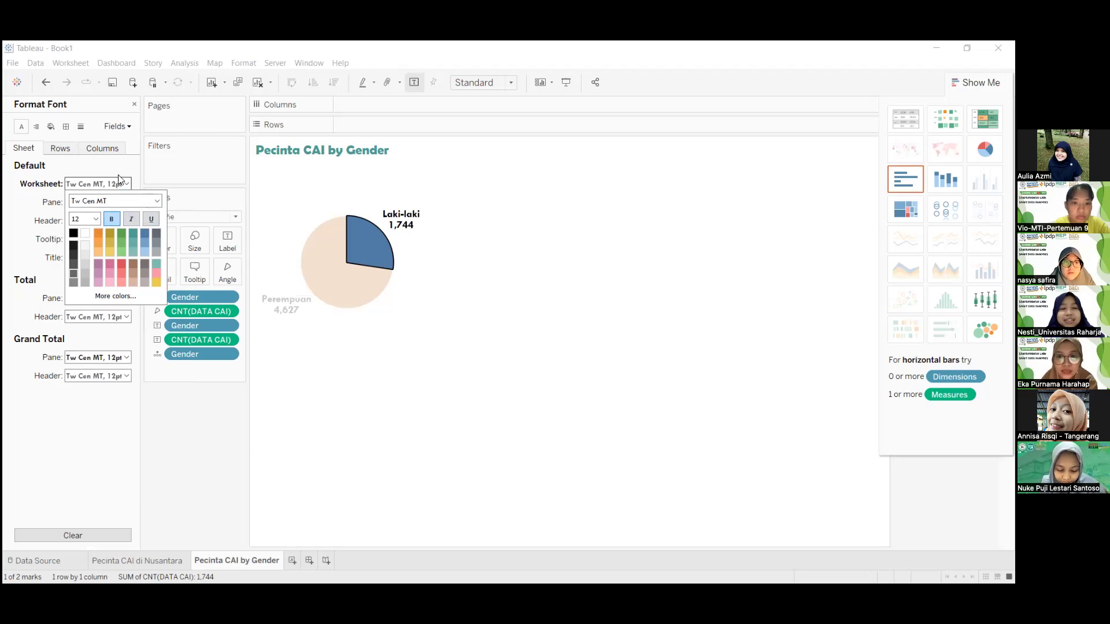
left_click(86, 474)
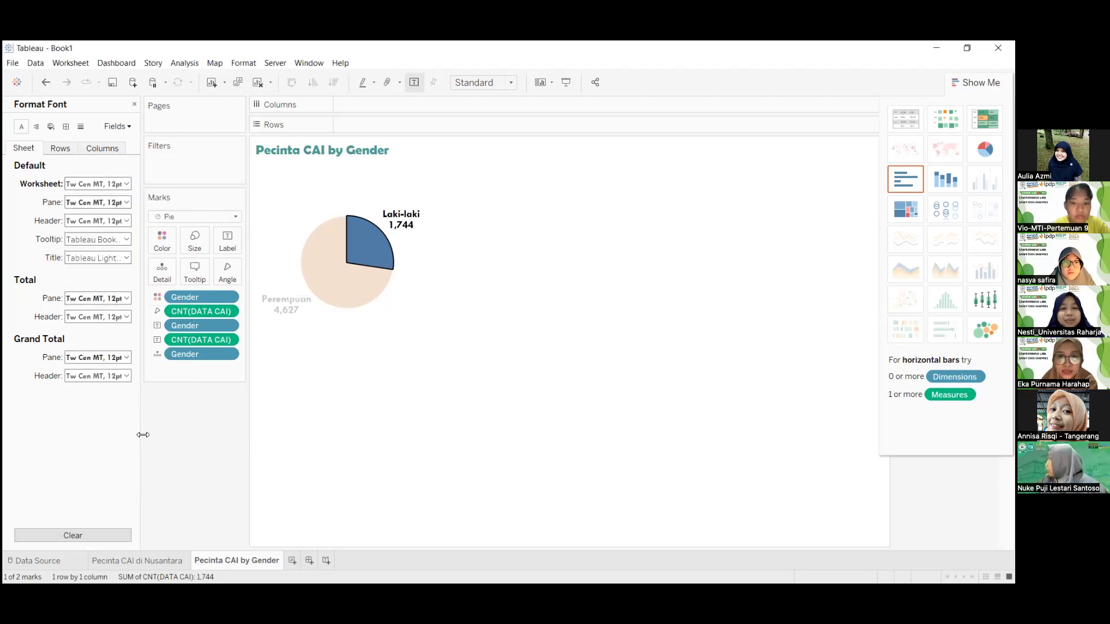
left_click(315, 398)
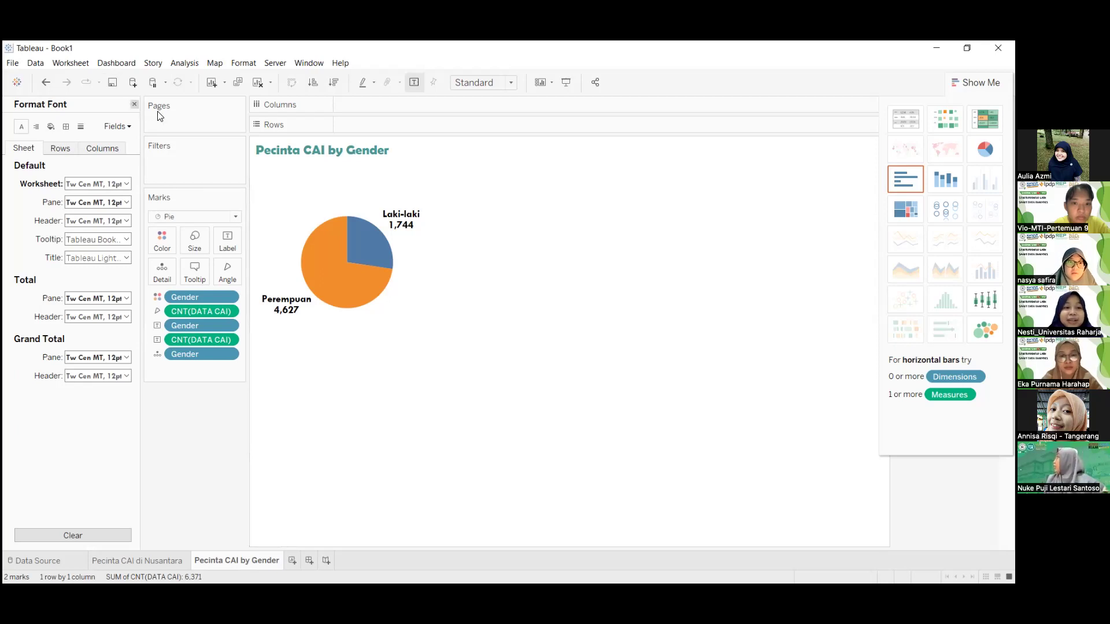
- Set the default worksheet shading to a pale blue-green colour
left_click(503, 253)
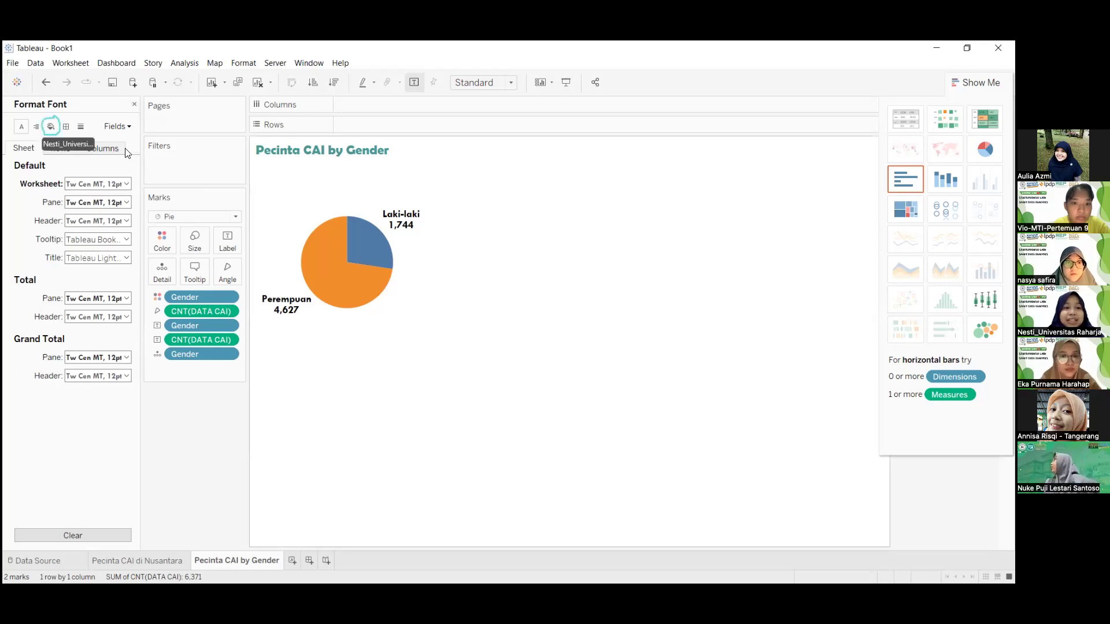
left_click(51, 126)
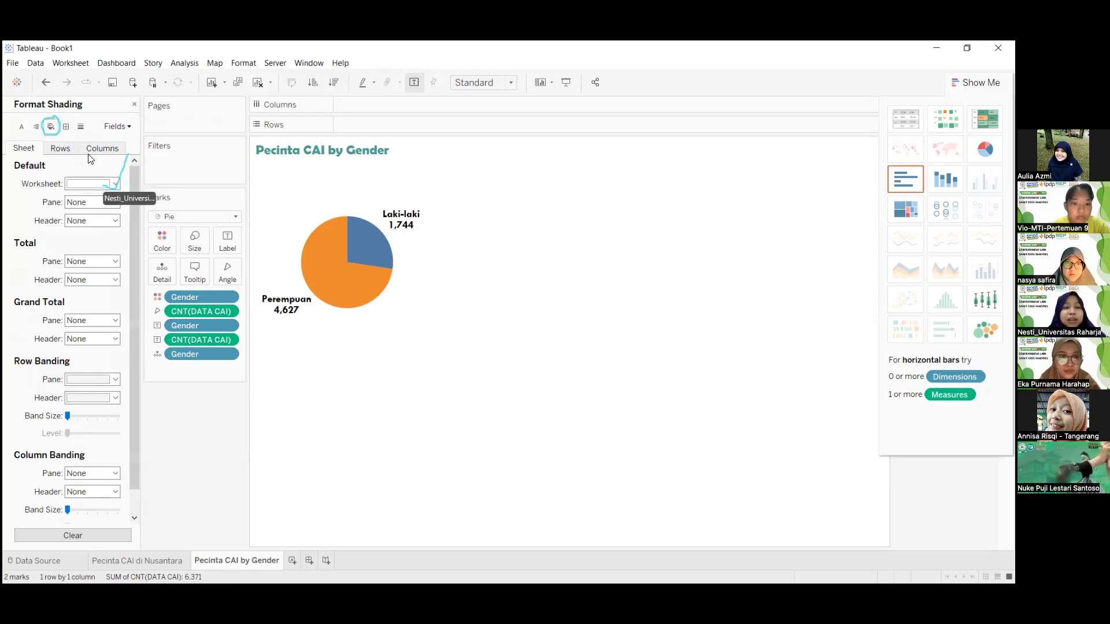
left_click(113, 184)
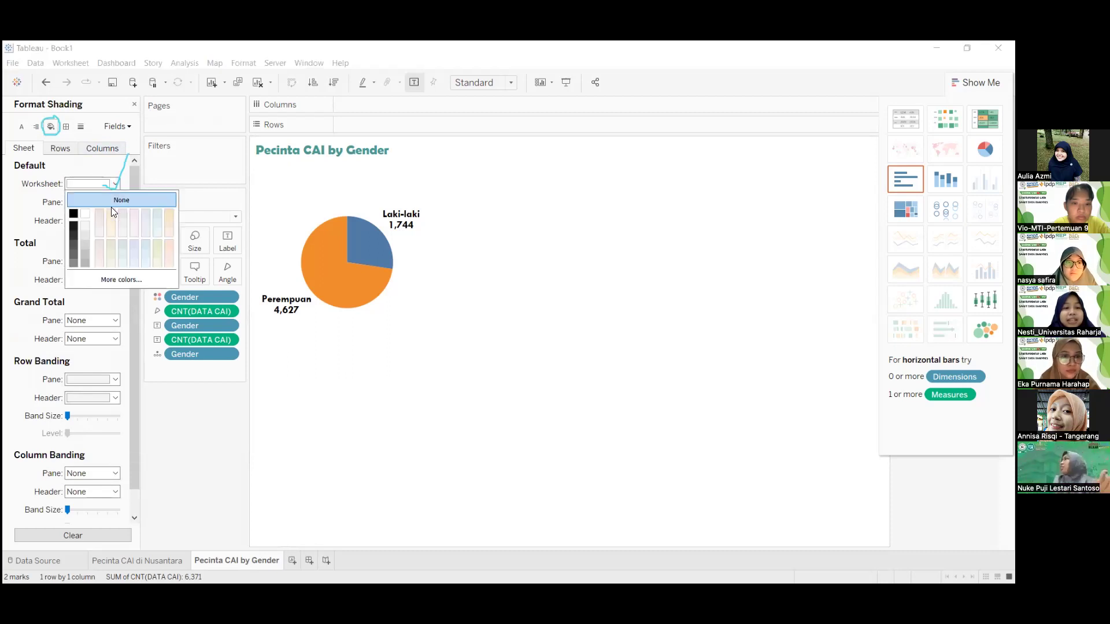
left_click(137, 279)
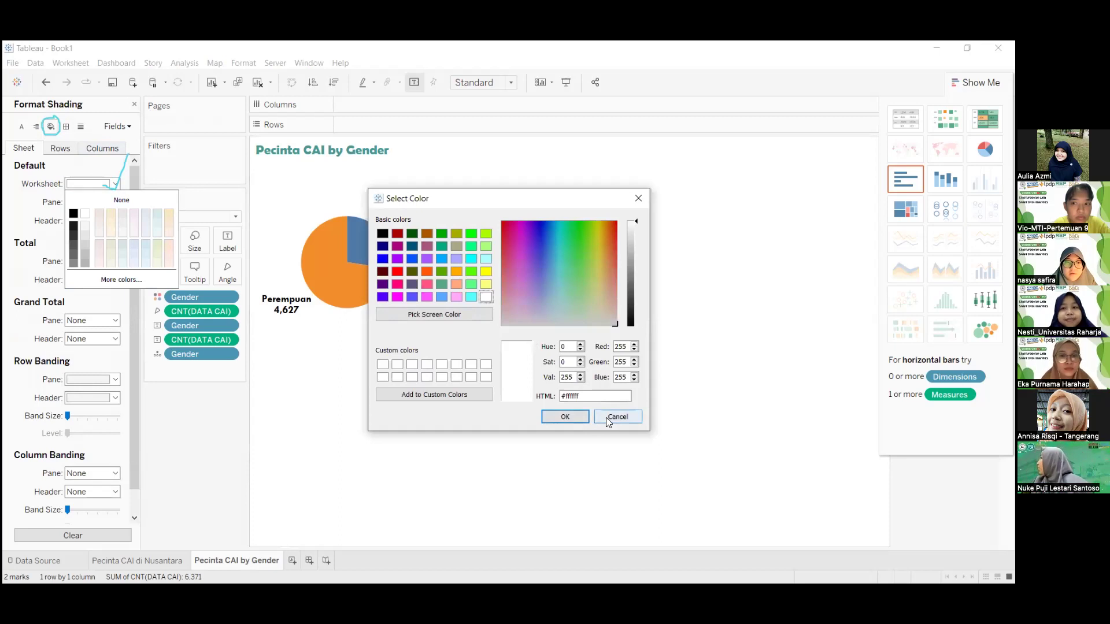
left_click(631, 417)
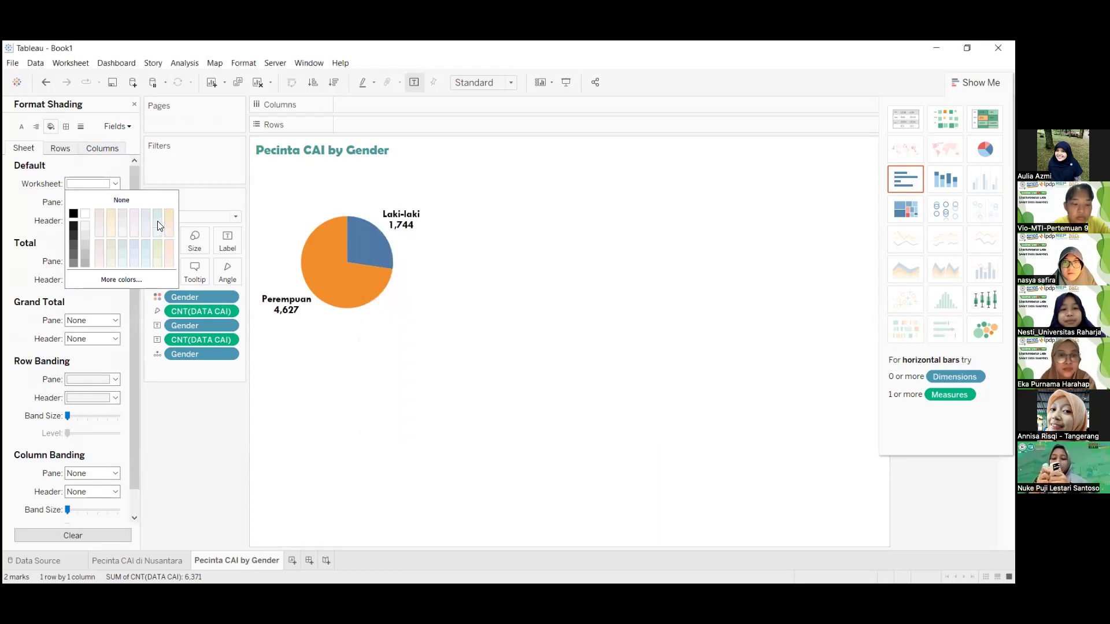
left_click(158, 221)
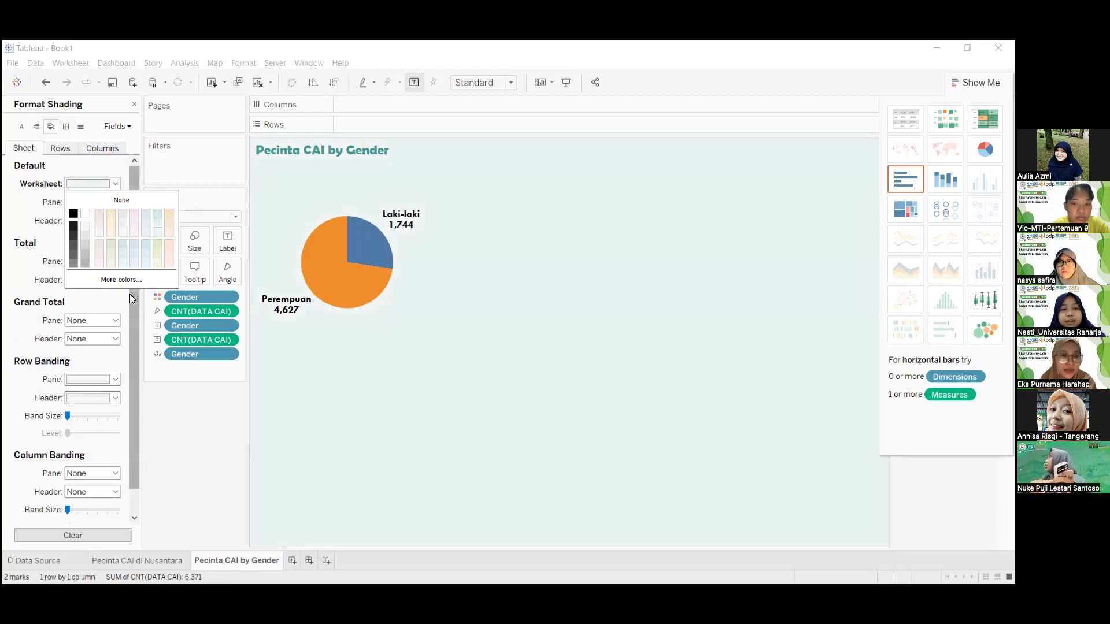
left_click(490, 224)
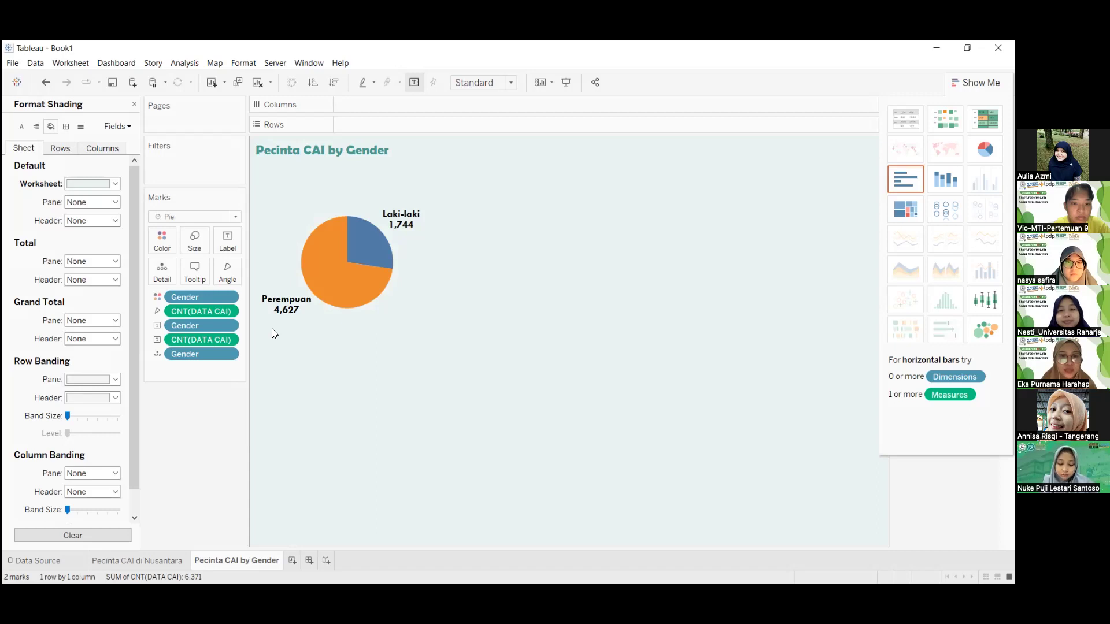
- In the pie chart's tooltip, replace the "Count of DATA CAI" label with "Total:" on its own line, and check the tooltip on the pie slices
left_click(195, 274)
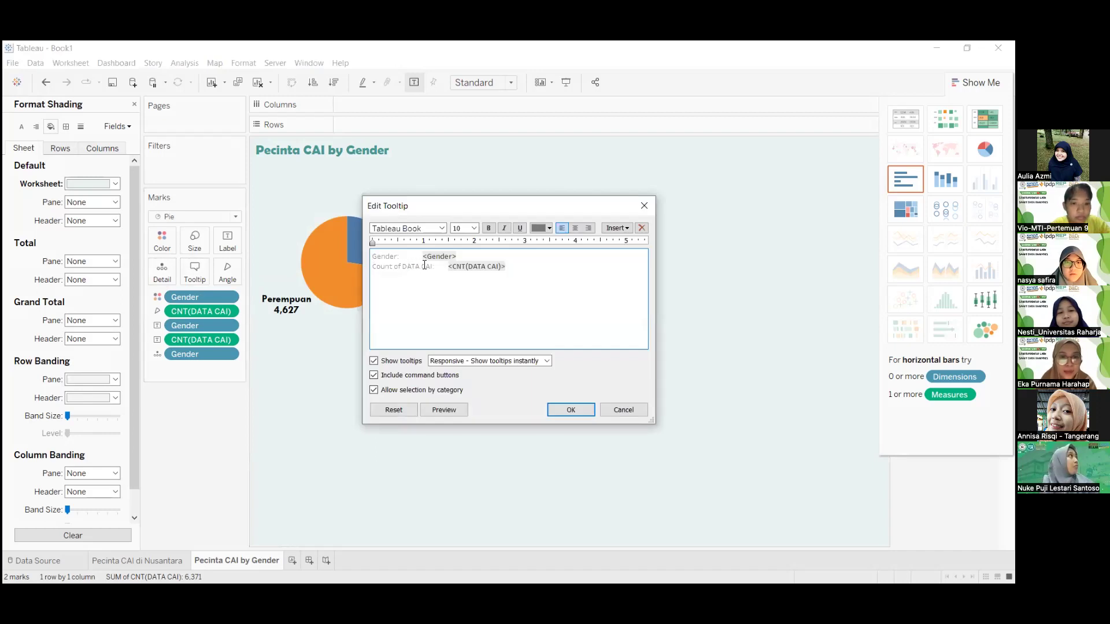
left_click_drag(432, 267, 361, 268)
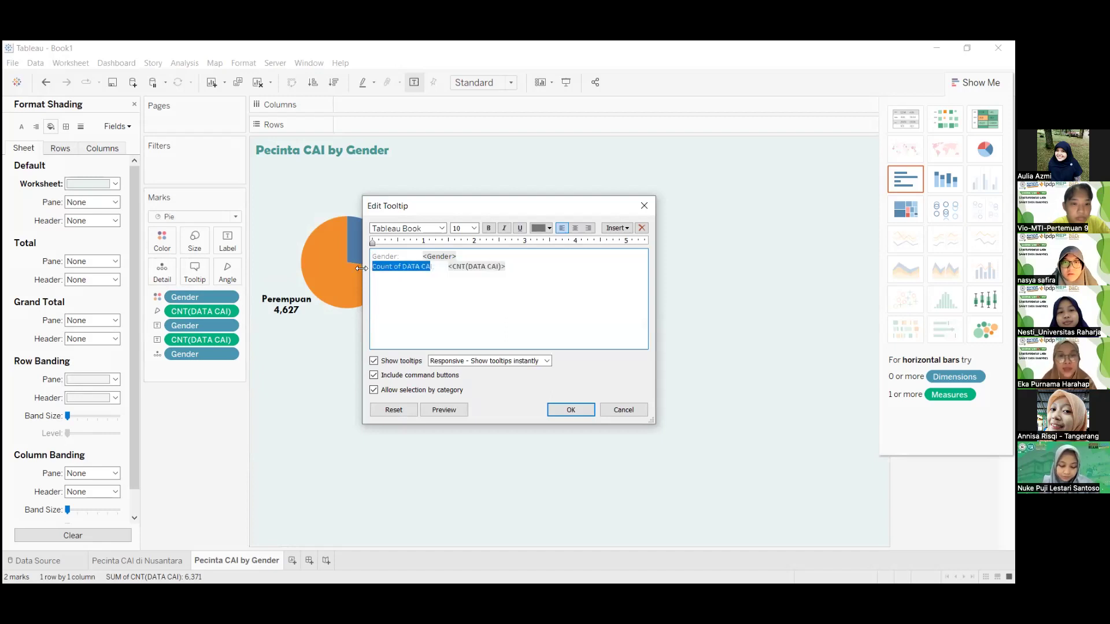
key("BackSpace")
key("BackSpace")
type("Total <CNT(DATA CAI)>")
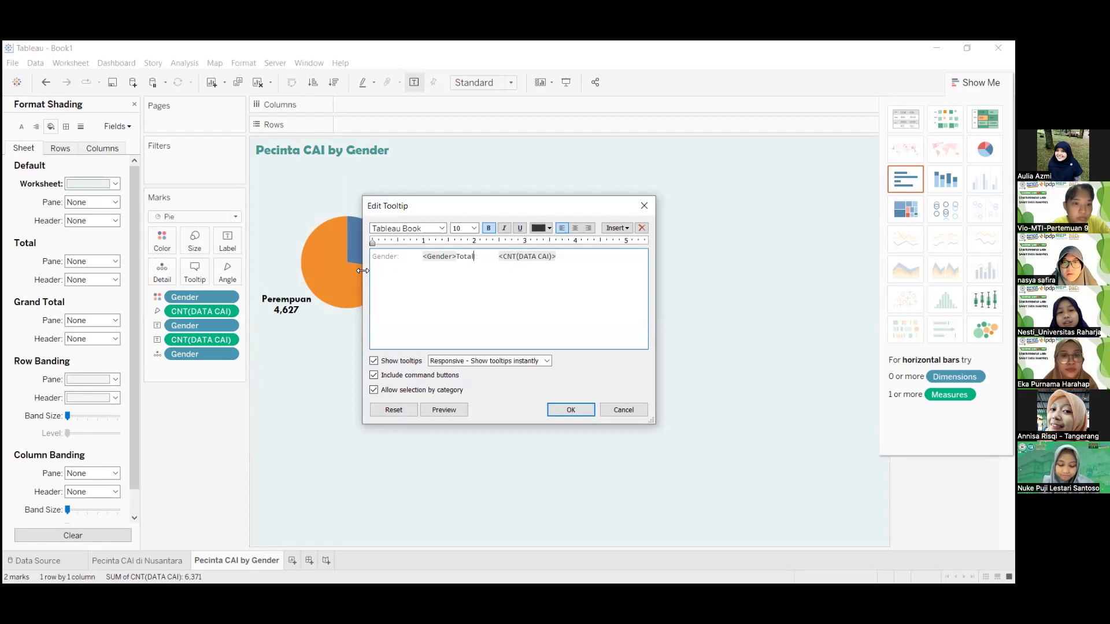
key("BackSpace")
key("BackSpace")
key("BackSpace")
key("BackSpace")
key("BackSpace")
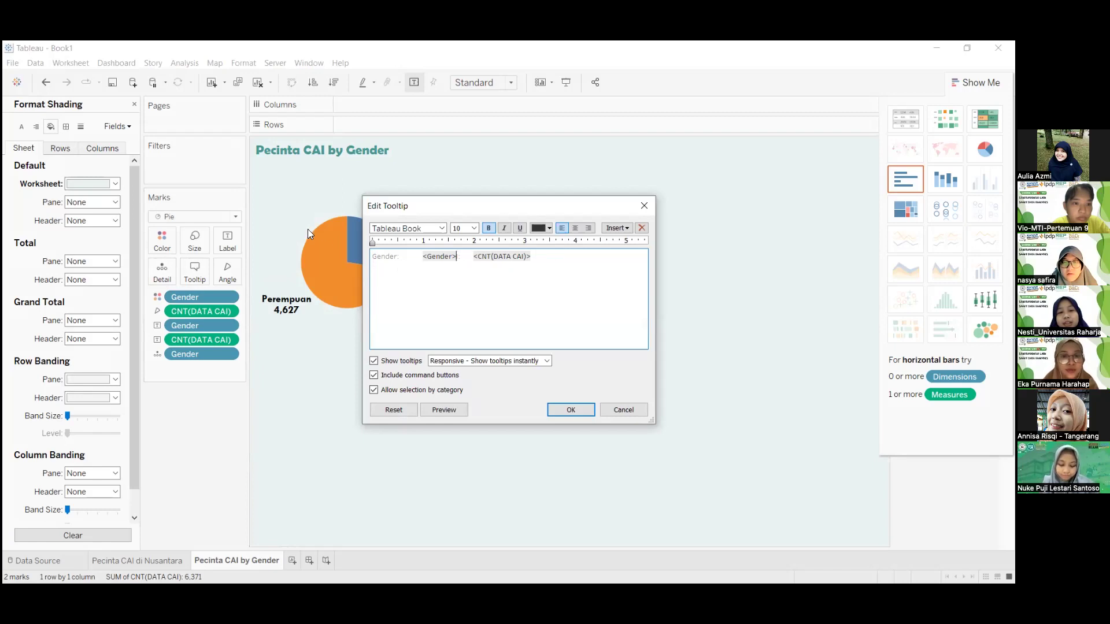
key("Return")
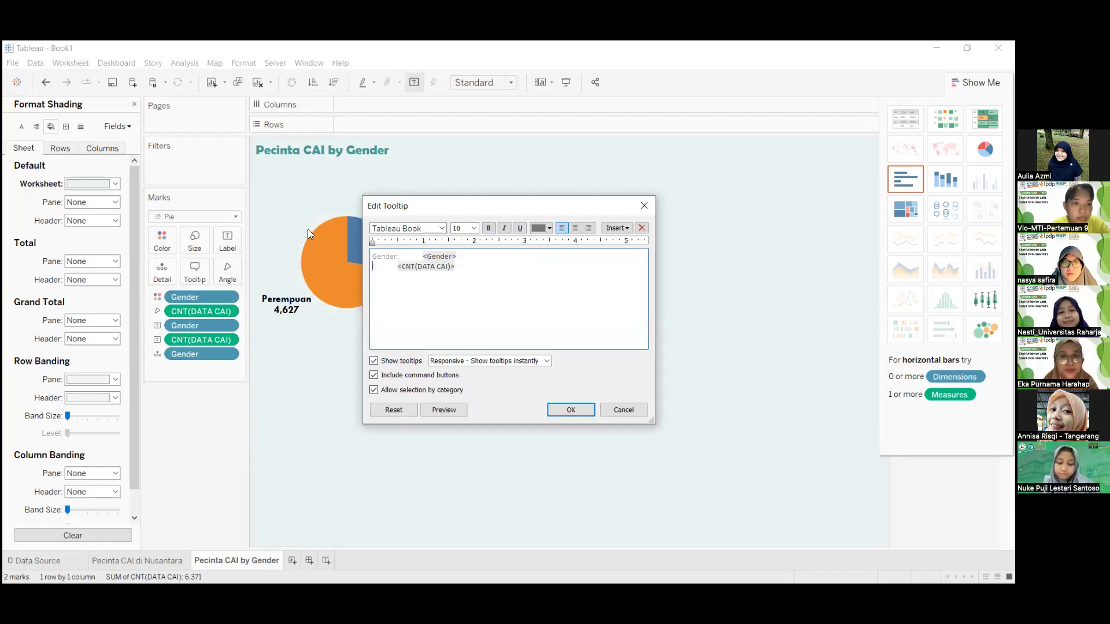
type("Total:")
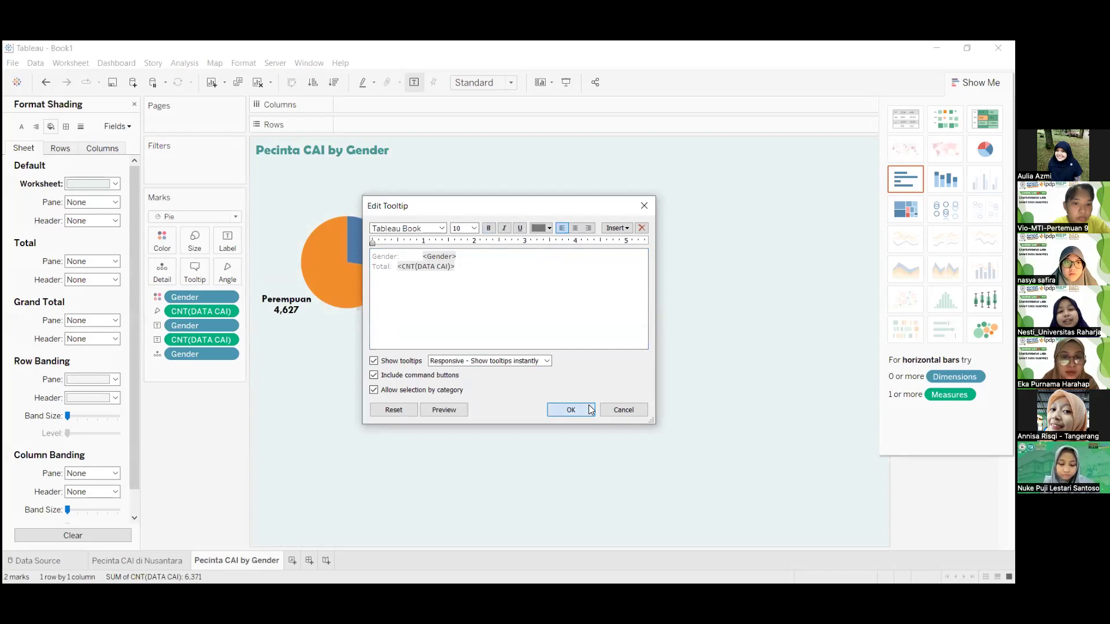
left_click(590, 409)
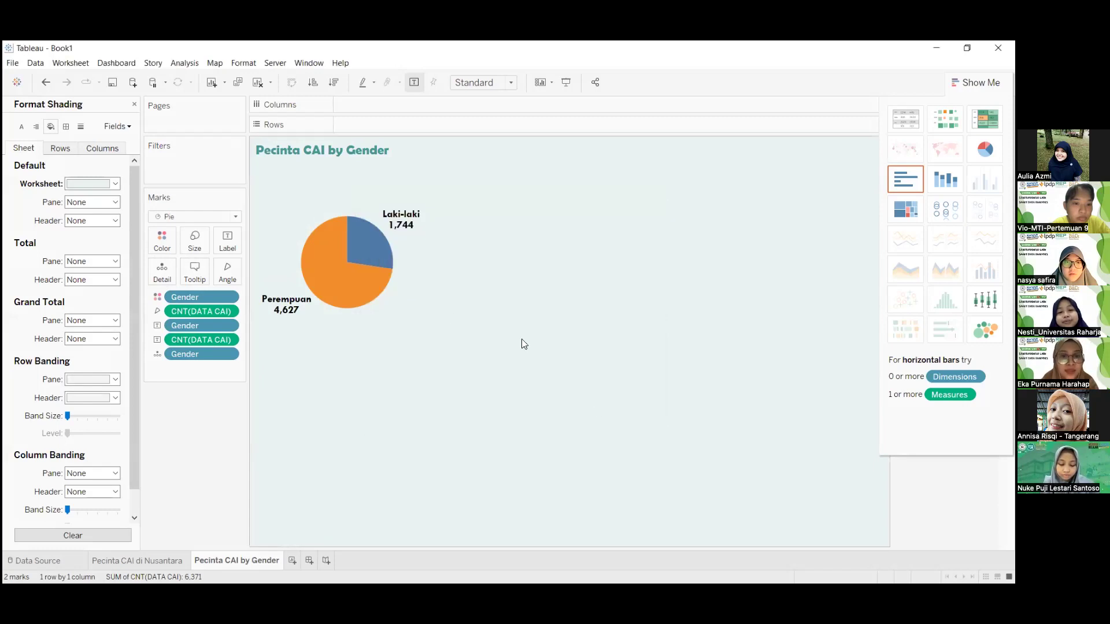
mouse_move(371, 261)
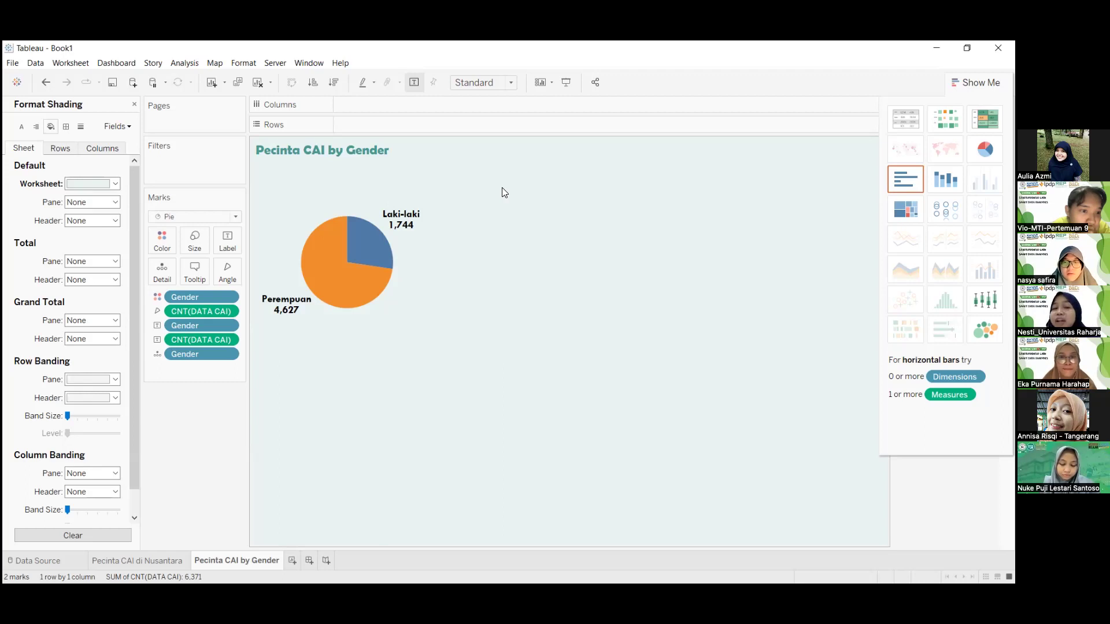
mouse_move(334, 256)
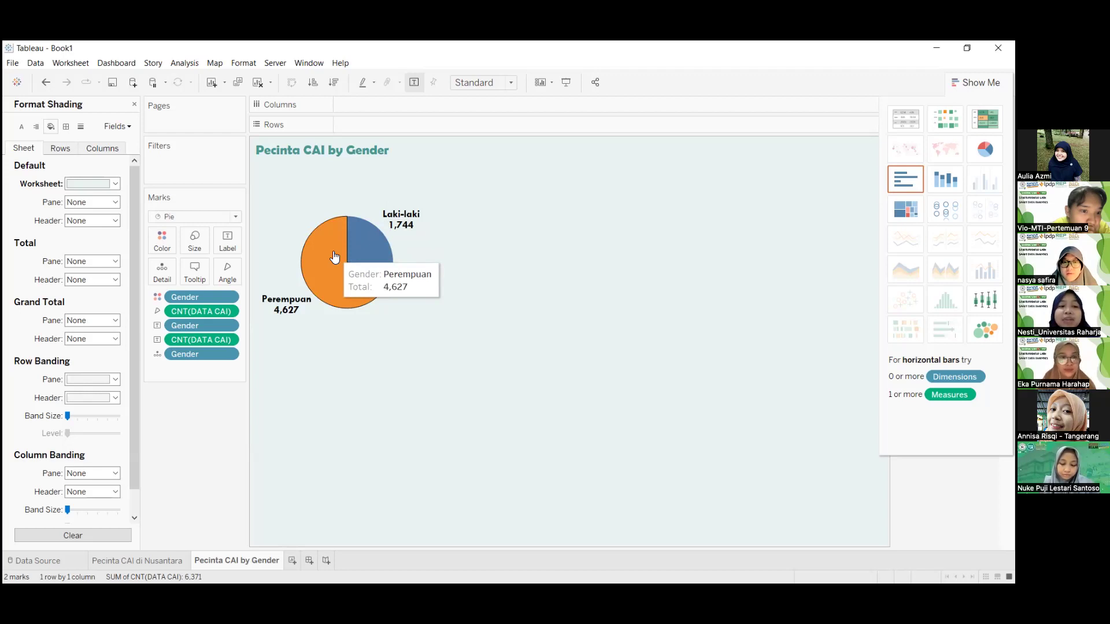
- Close the shading formatting and chart suggestions, and open the colour settings of the Gender legend
left_click(134, 104)
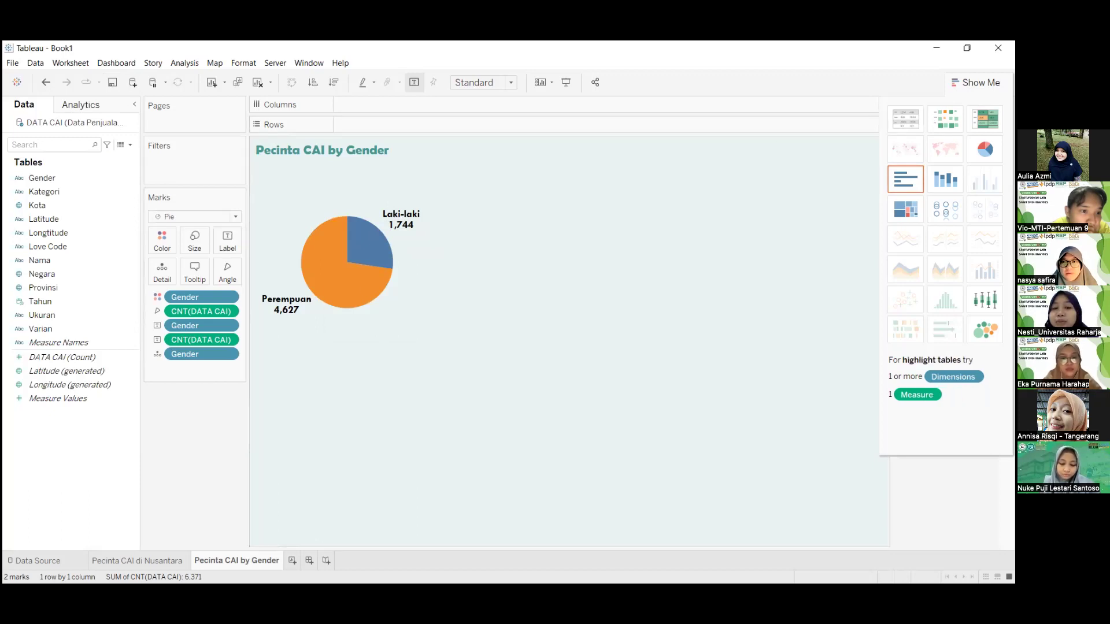
left_click(975, 82)
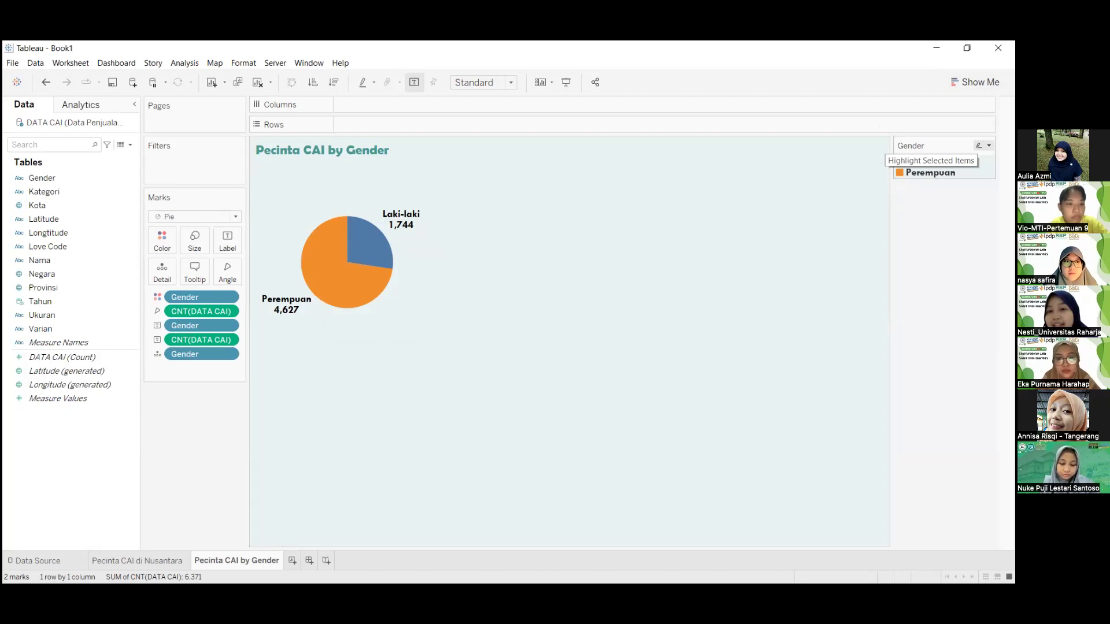
left_click(989, 146)
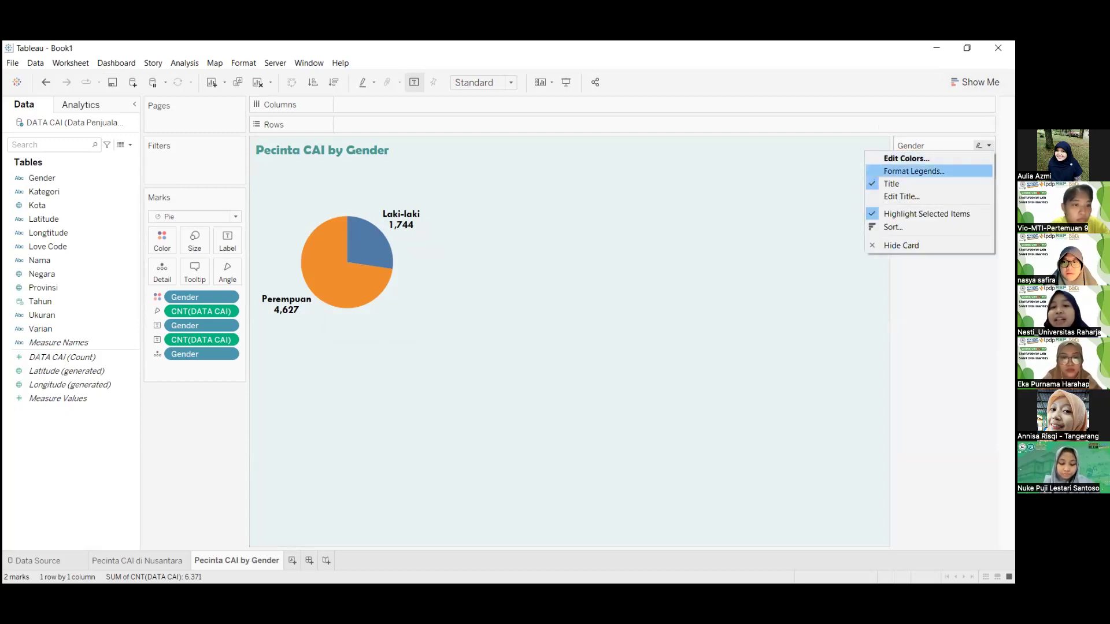
left_click(895, 159)
left_click_drag(561, 197, 695, 180)
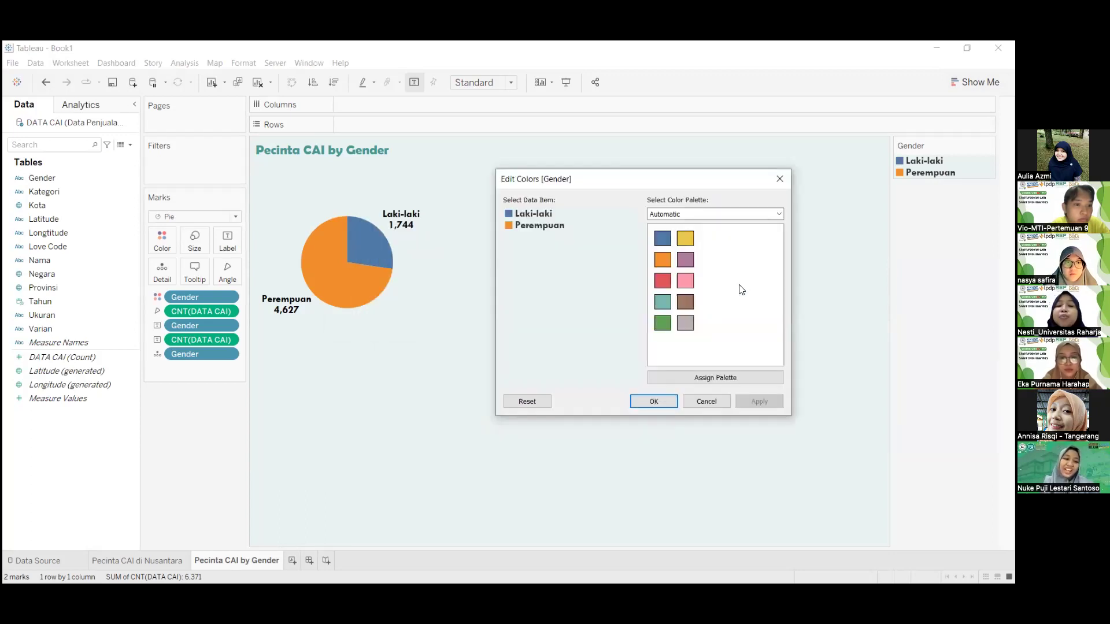
- Assign the darkest navy of the Lightning Water palette to Laki-laki
left_click(737, 214)
left_click(737, 214)
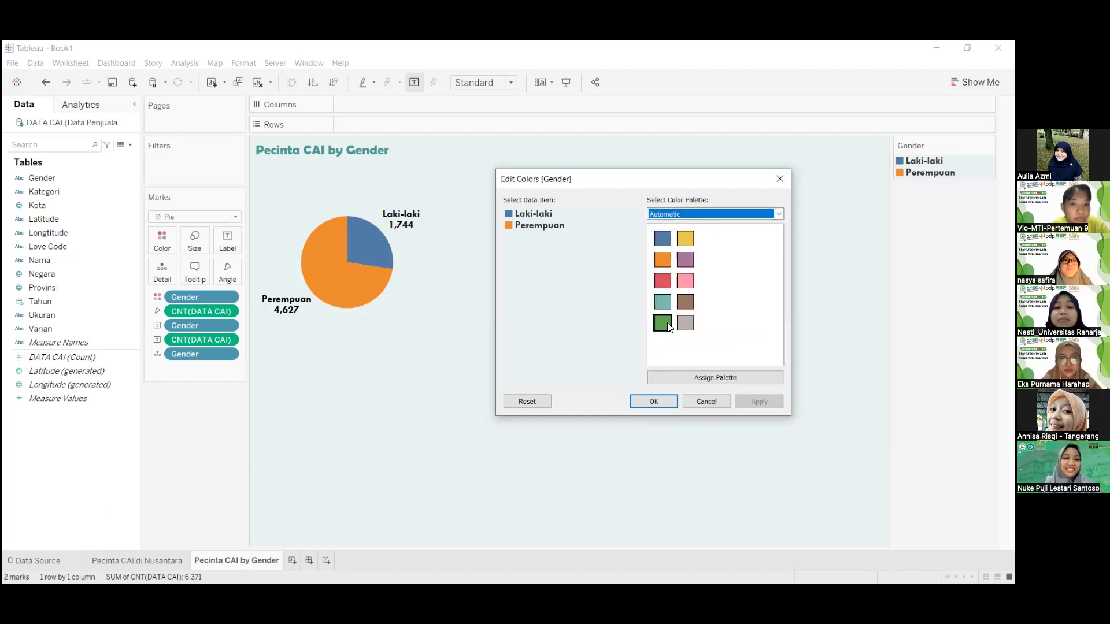
left_click(539, 214)
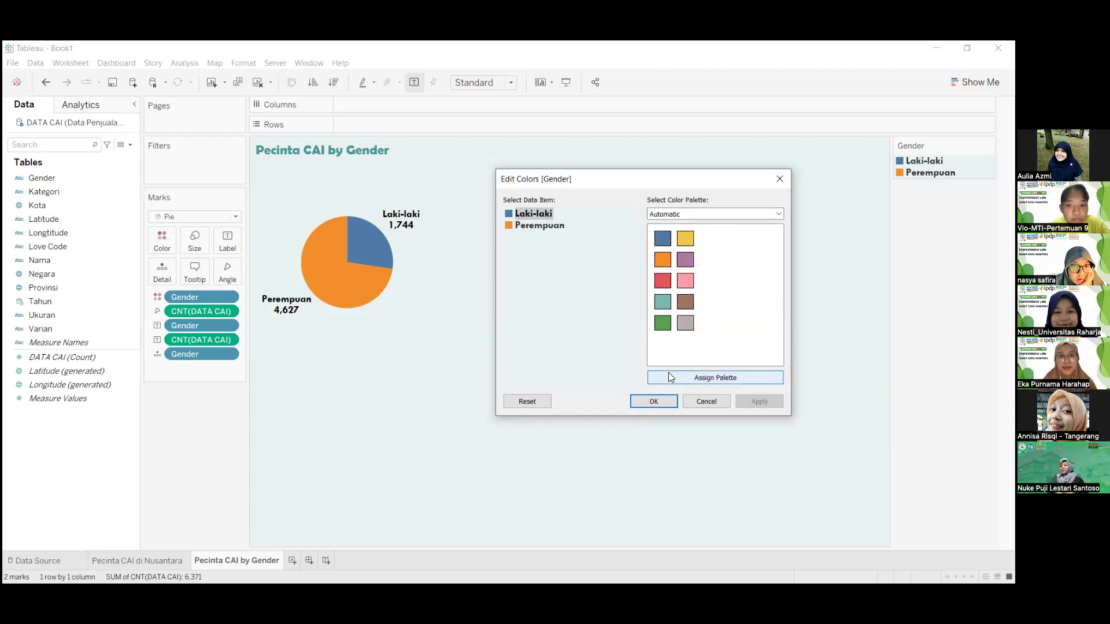
left_click(662, 241)
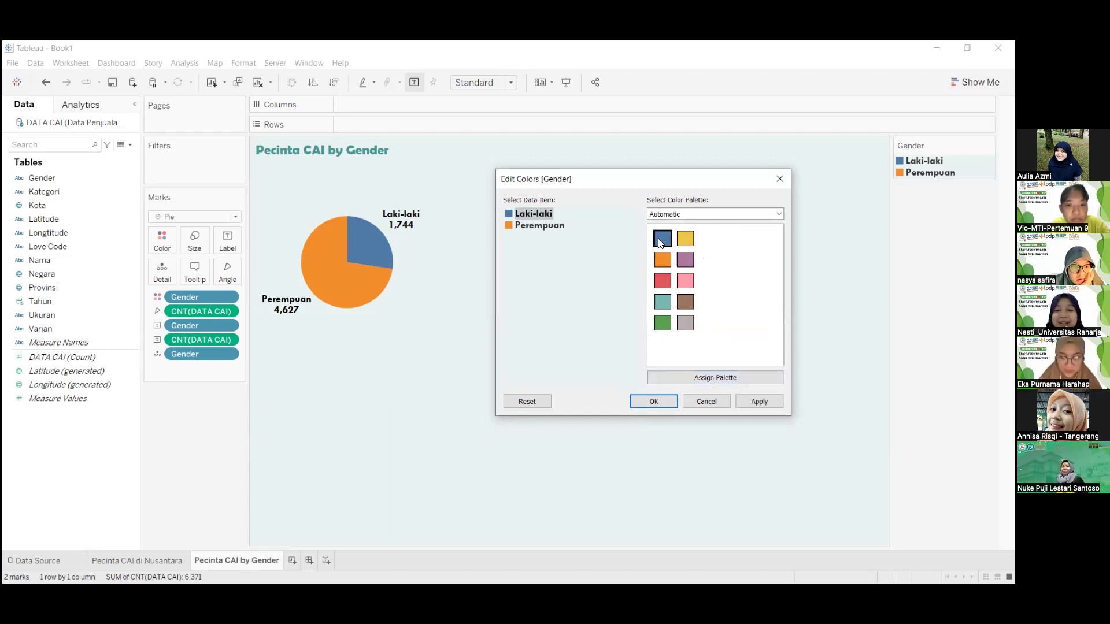
left_click(703, 212)
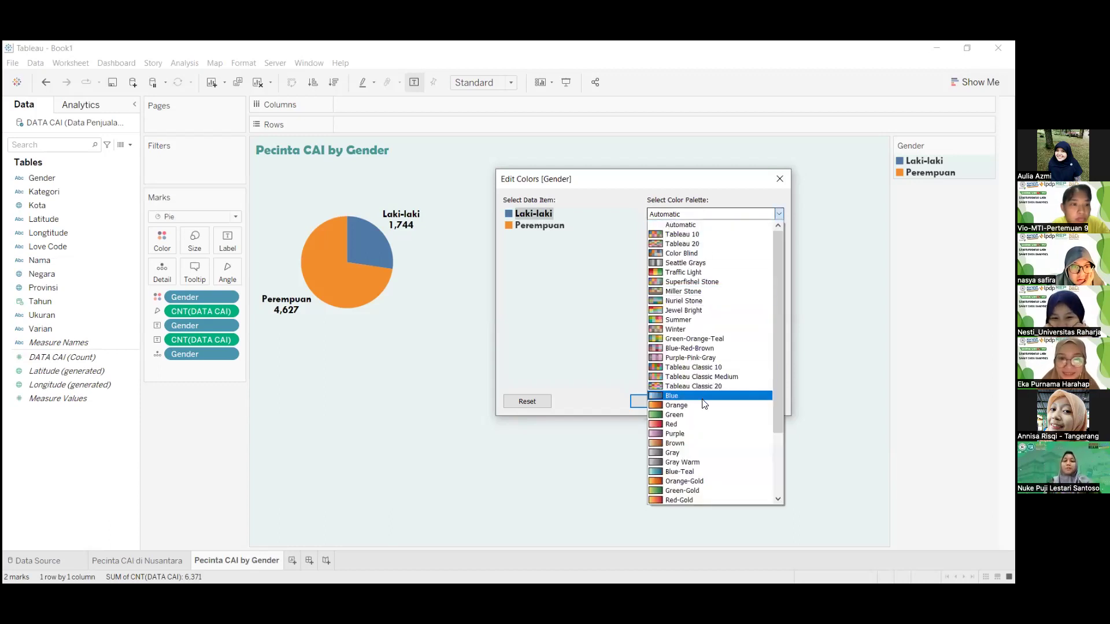
scroll(704, 405, "down", 3)
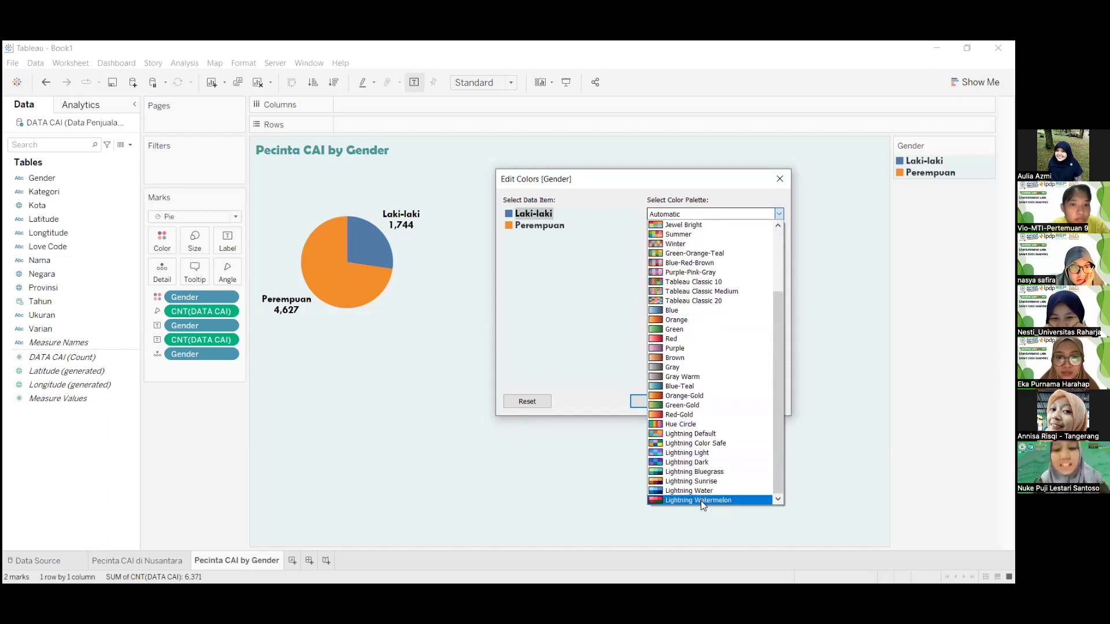
left_click(700, 491)
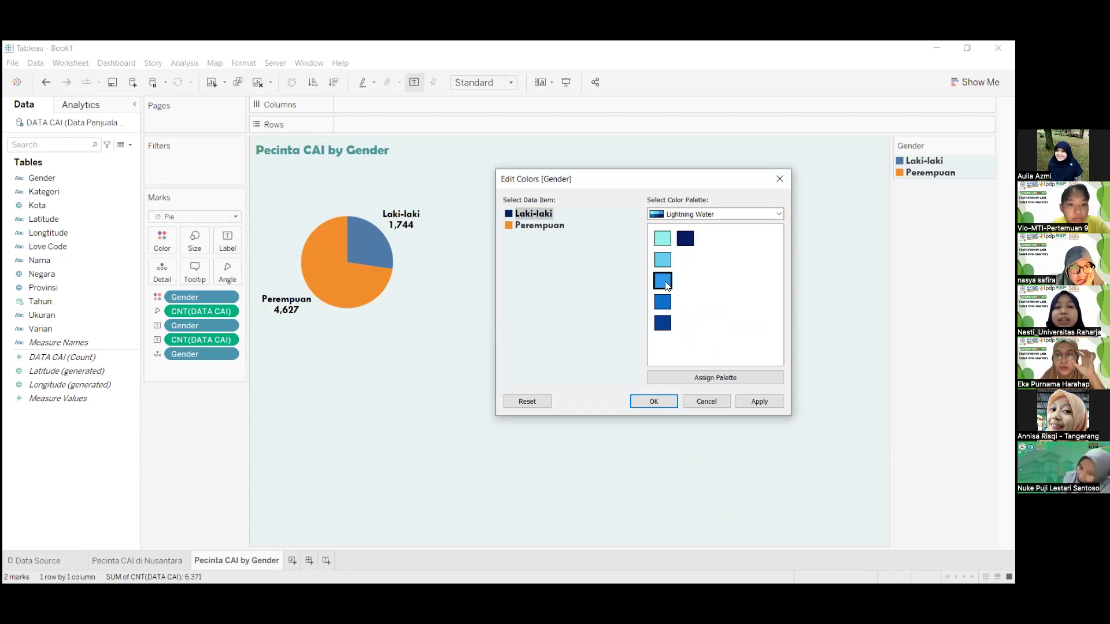
- Try dark red from the Lightning Watermelon palette on Perempuan, and replace it with the medium pink
left_click(561, 226)
left_click(693, 214)
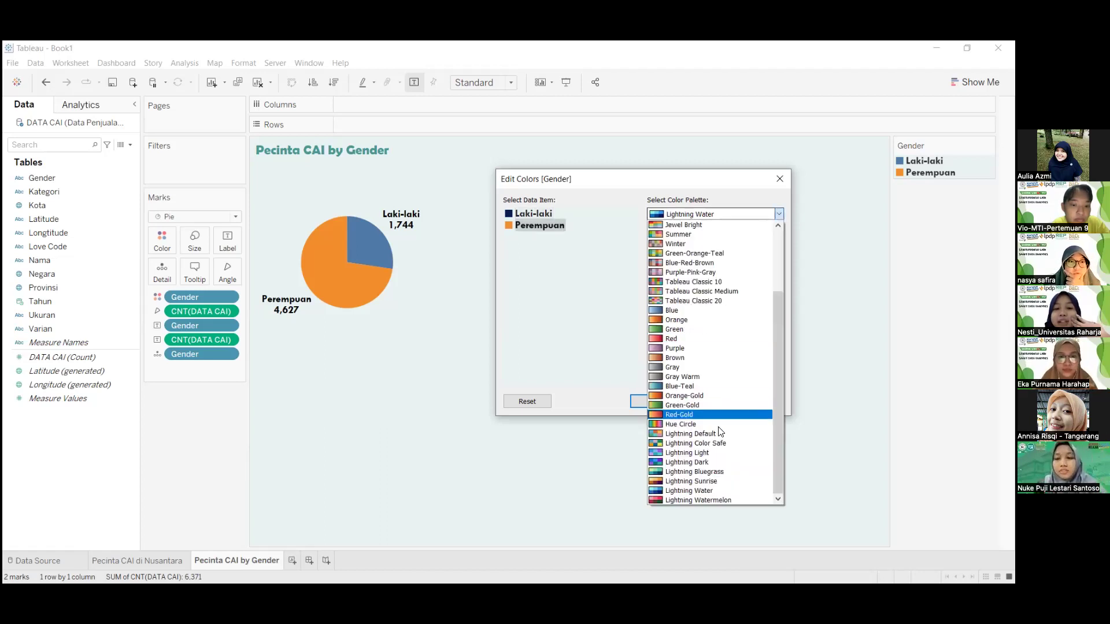
left_click(716, 500)
left_click(667, 301)
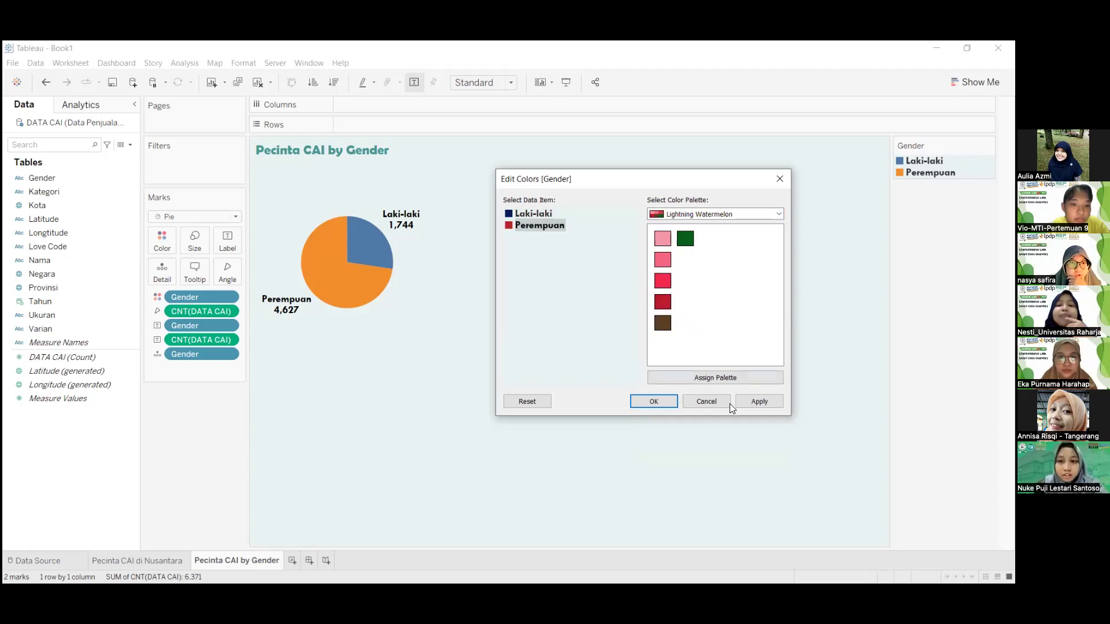
left_click(751, 403)
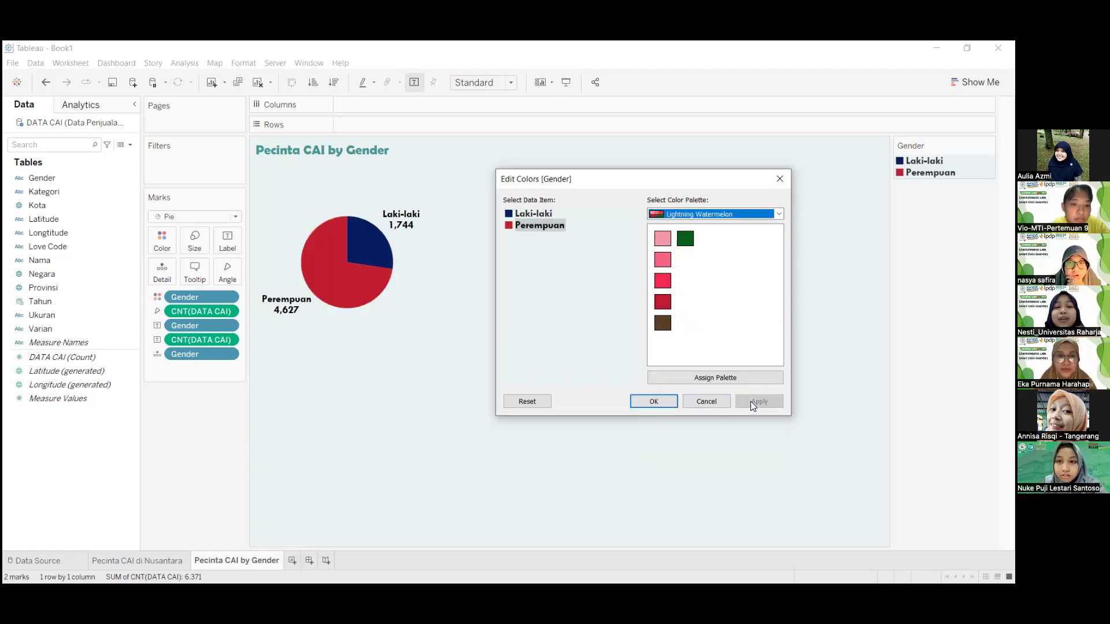
left_click(664, 263)
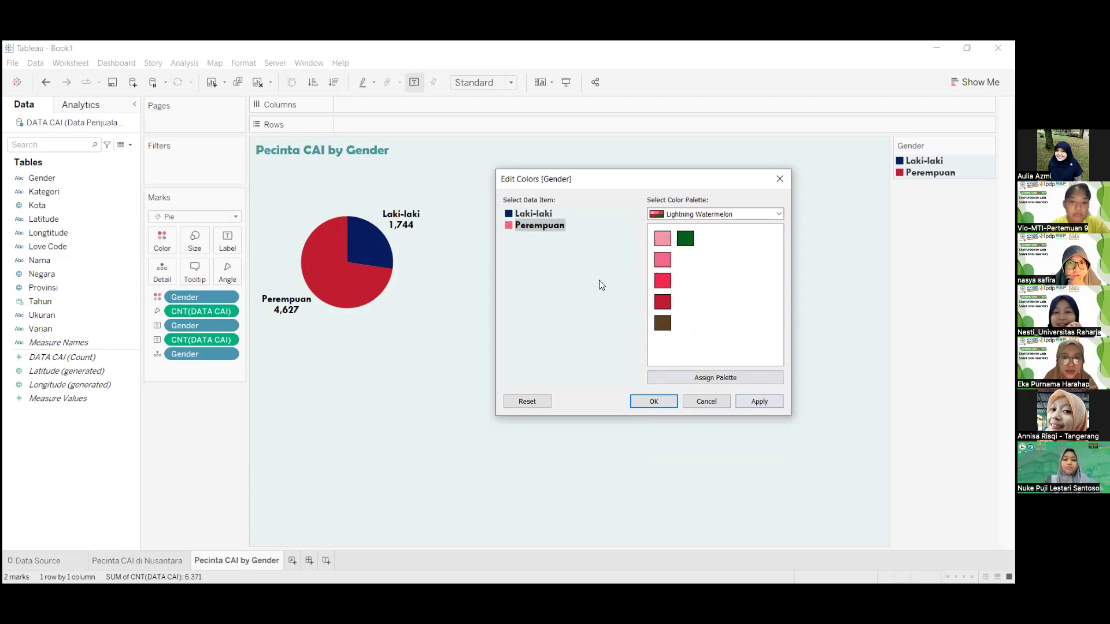
left_click(743, 400)
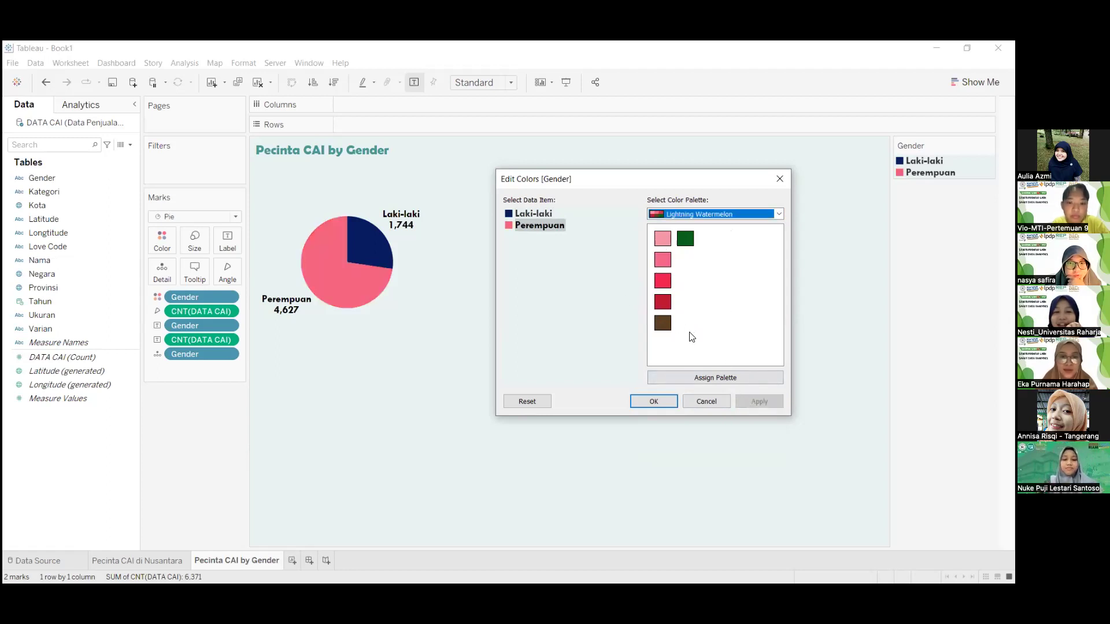
- Try light blue from the Lightning Water palette on Laki-laki, and replace it with the dark blue
left_click(538, 212)
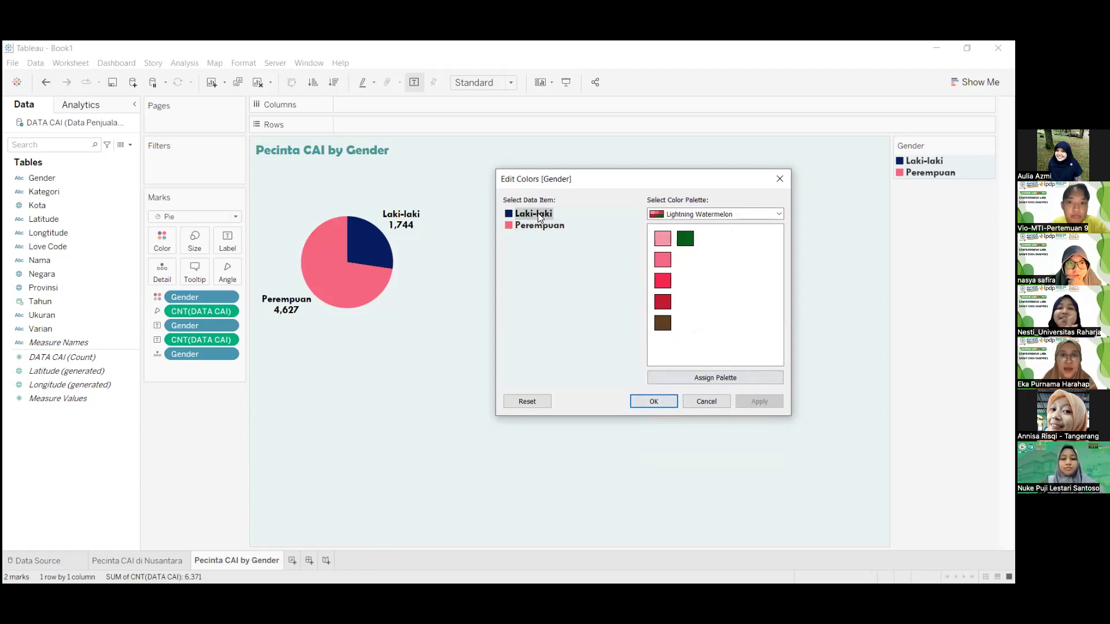
left_click(675, 215)
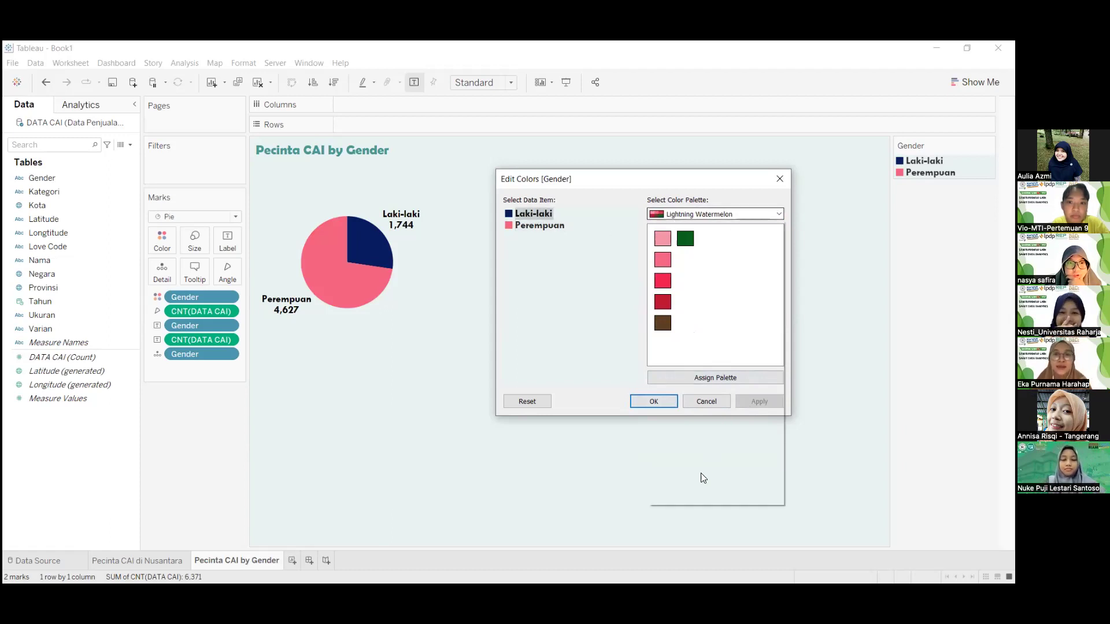
left_click(705, 487)
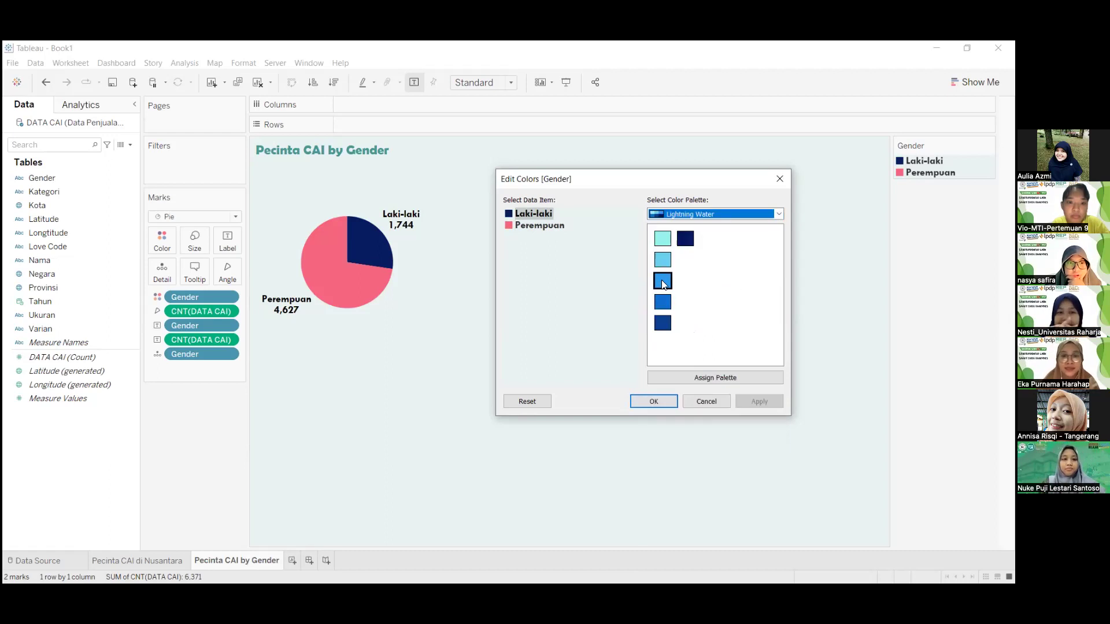
left_click(662, 262)
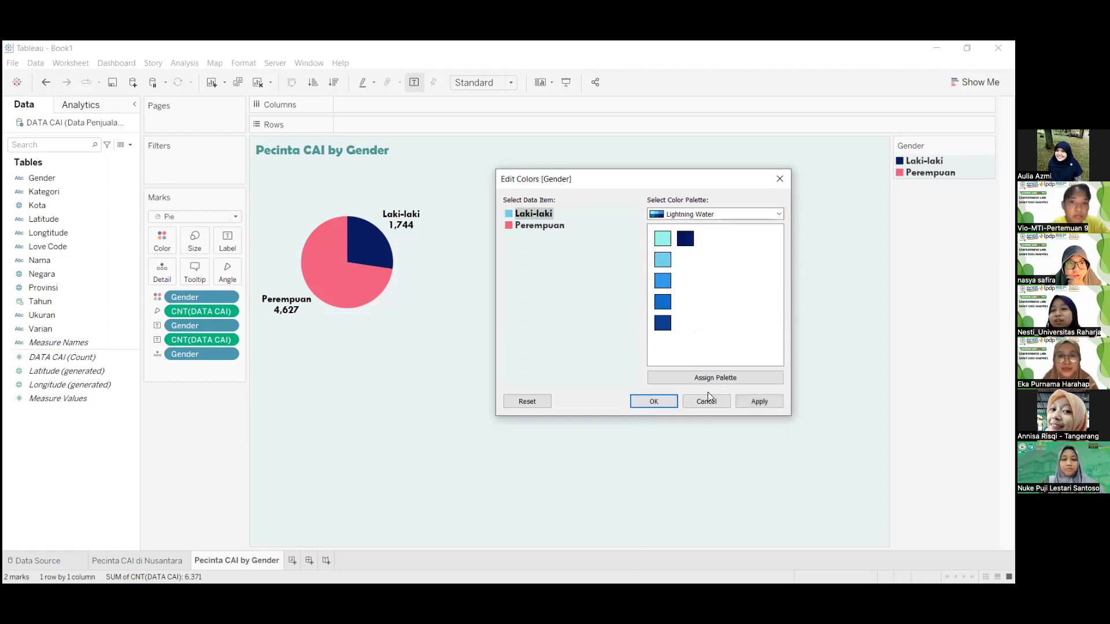
left_click(749, 398)
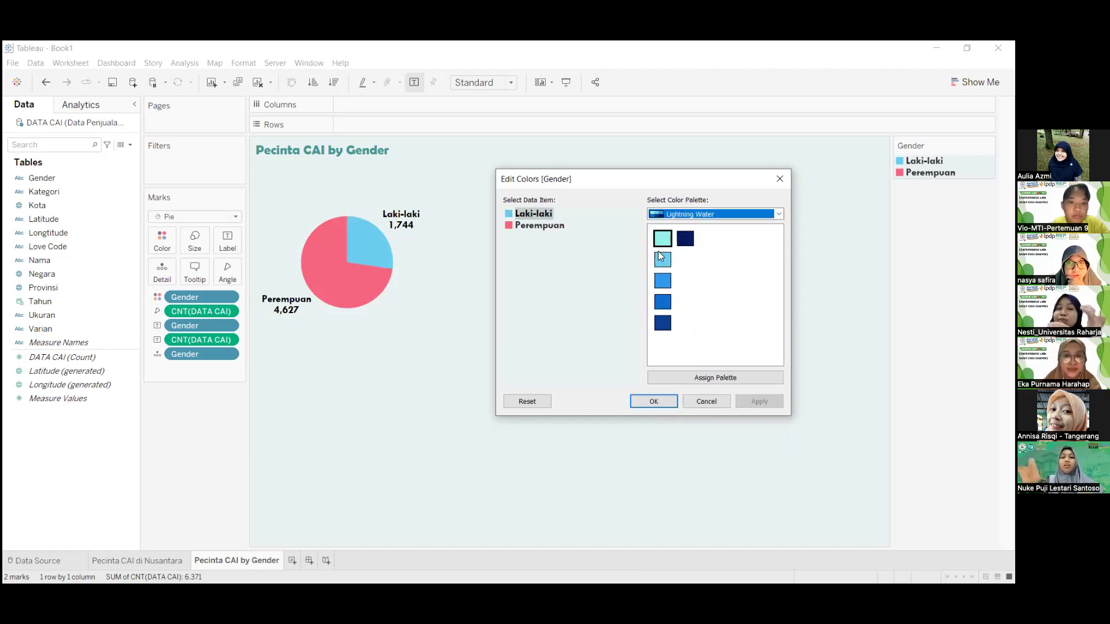
left_click(663, 322)
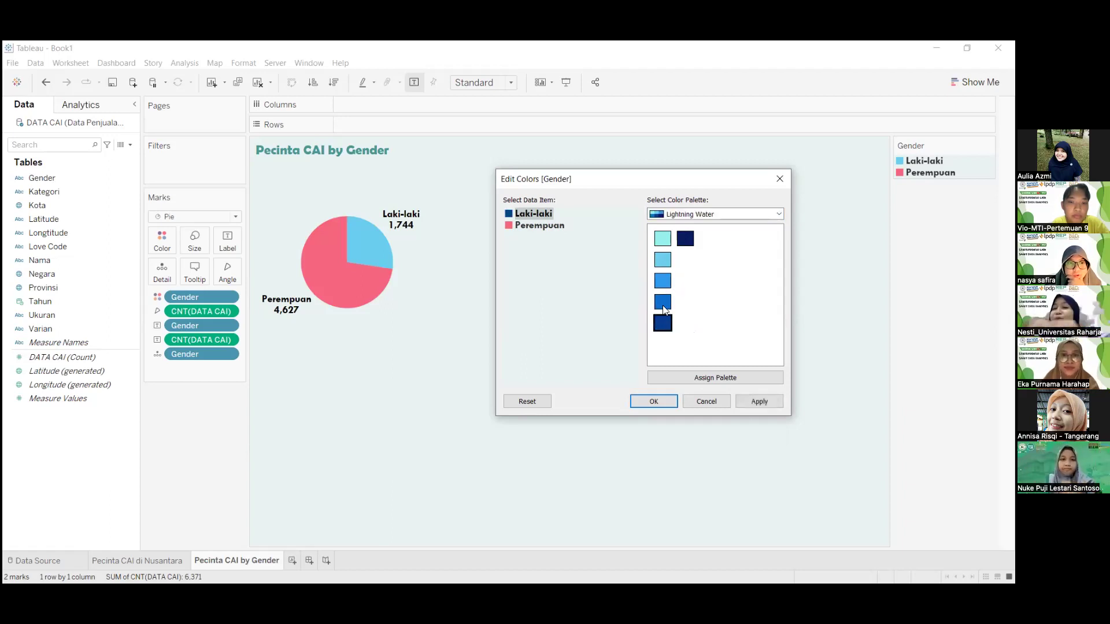
left_click(745, 402)
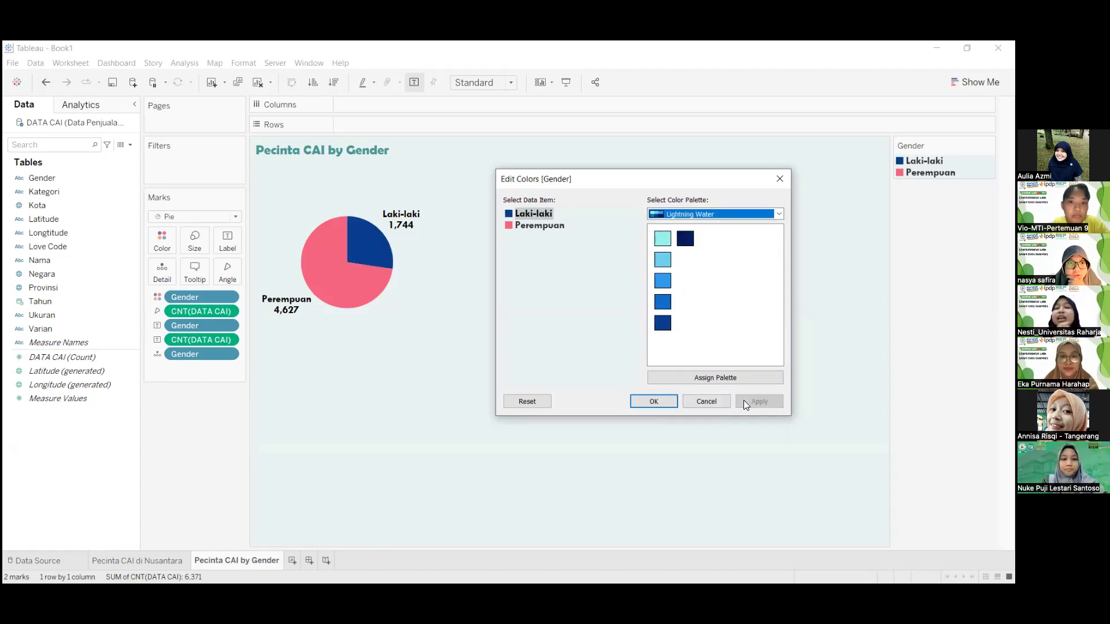
- Try the lightest Lightning Watermelon pink on Perempuan, return it to medium pink and accept the Gender colours
left_click(526, 224)
left_click(656, 214)
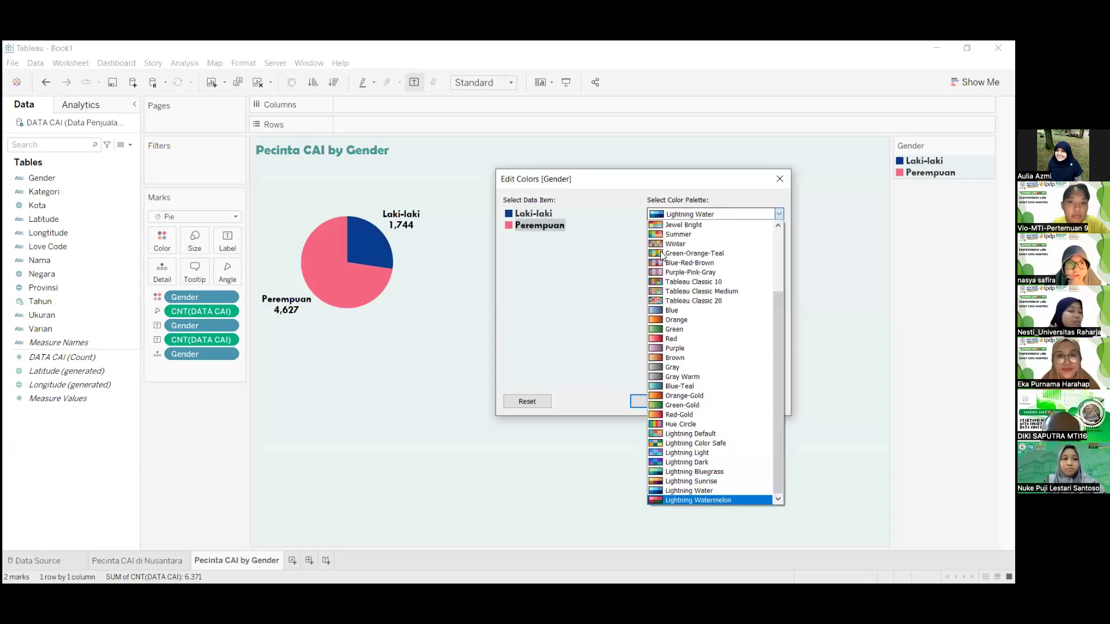
key("Return")
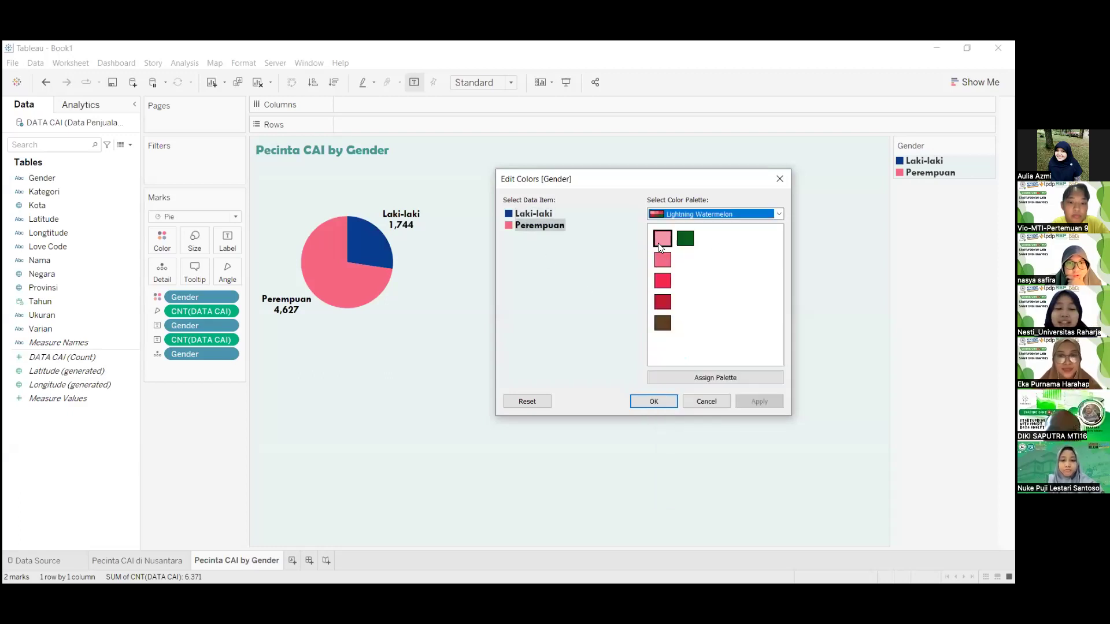
left_click(749, 401)
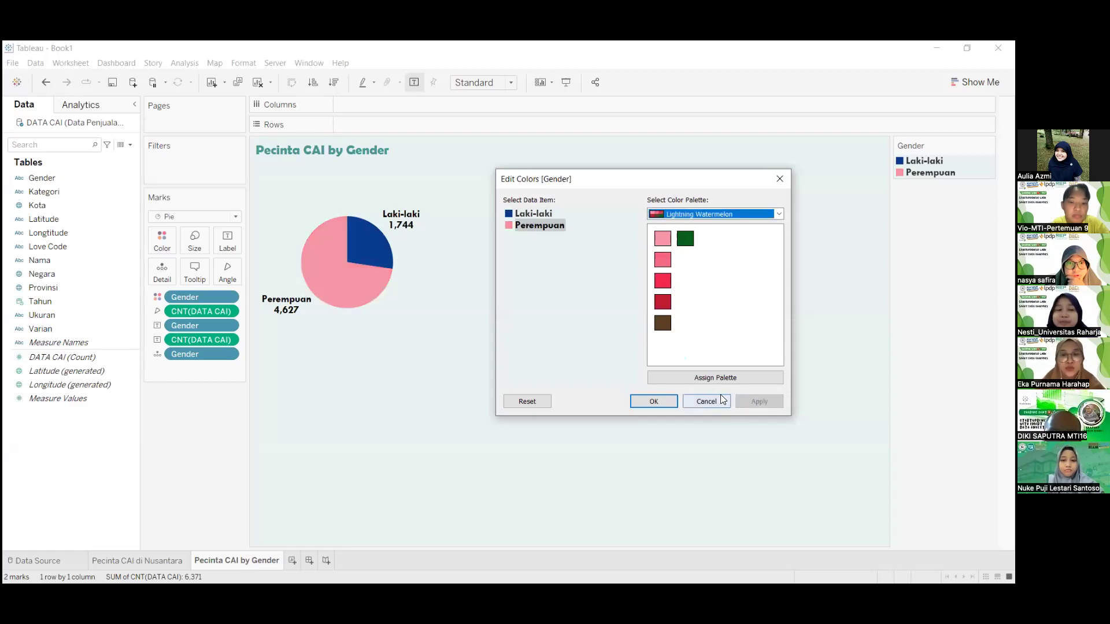
left_click(665, 263)
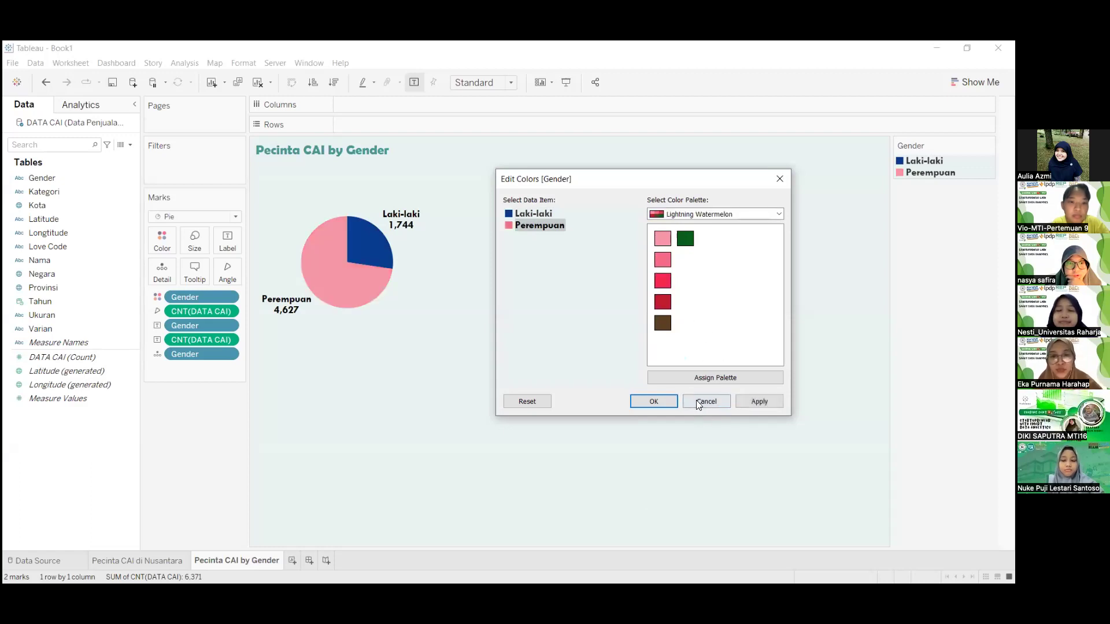
left_click(754, 403)
left_click(669, 399)
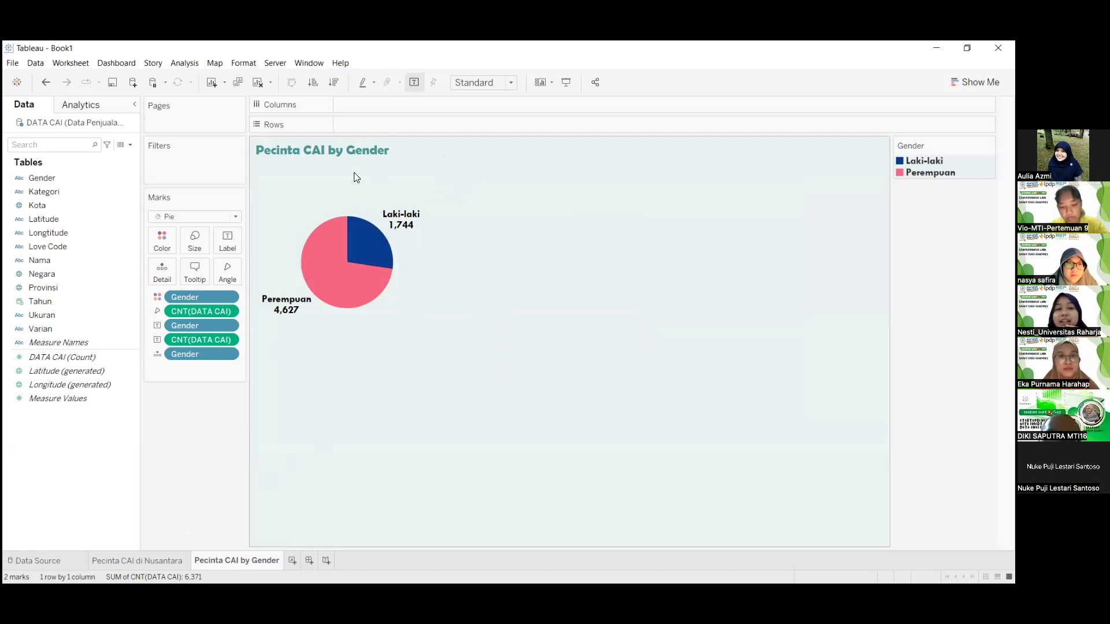
- Open the formatting of the sheet title and try several pale preset shadings, ending with pale blue (#f0f3fa)
right_click(414, 146)
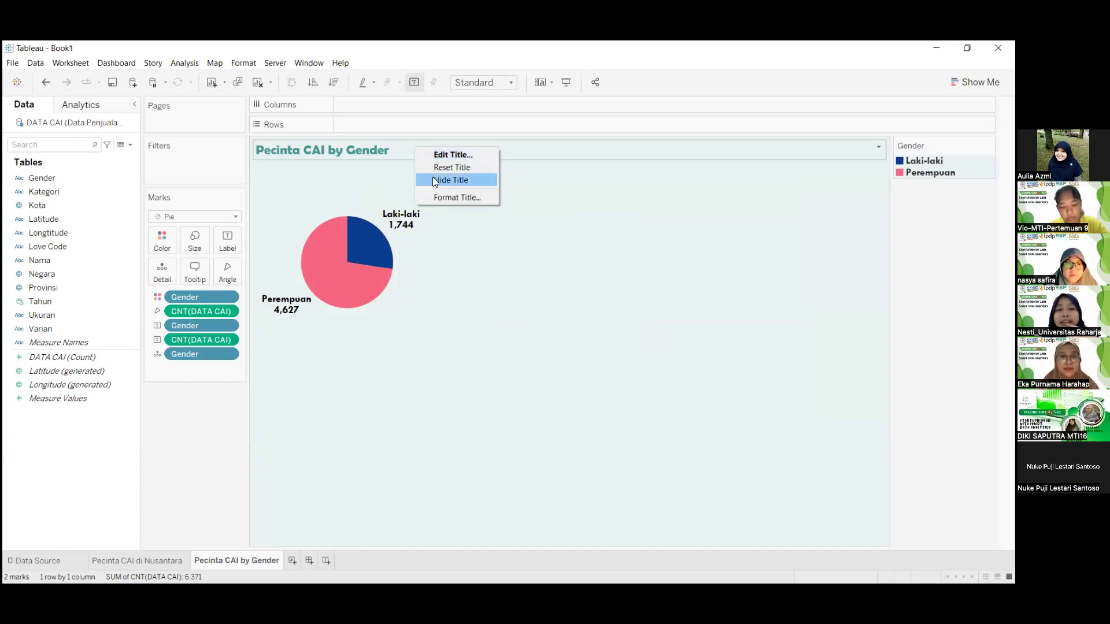
left_click(457, 197)
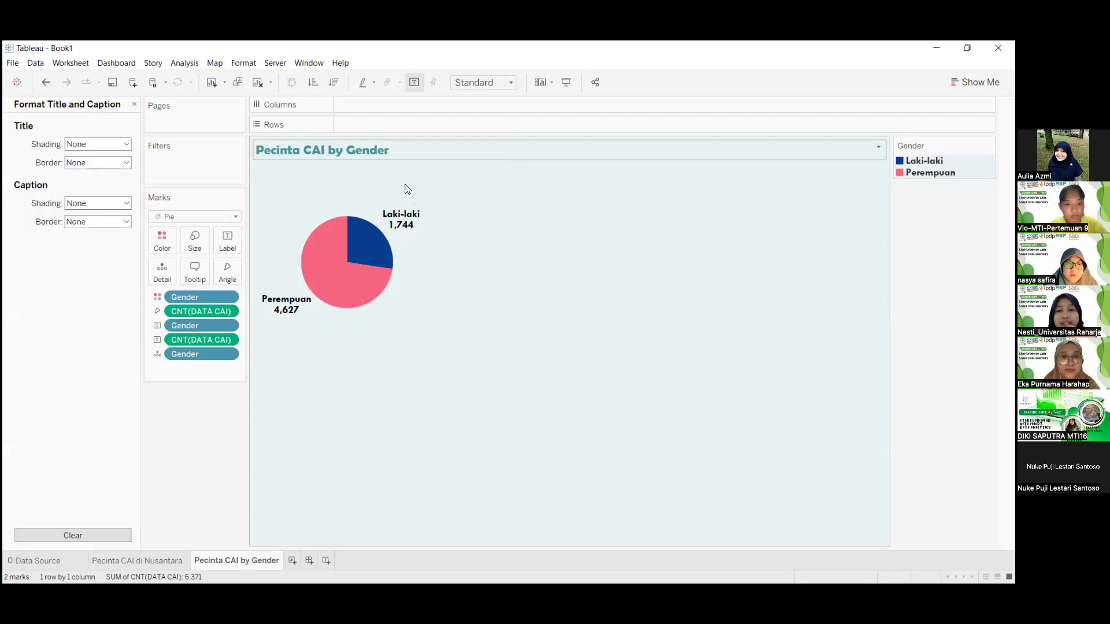
left_click(126, 145)
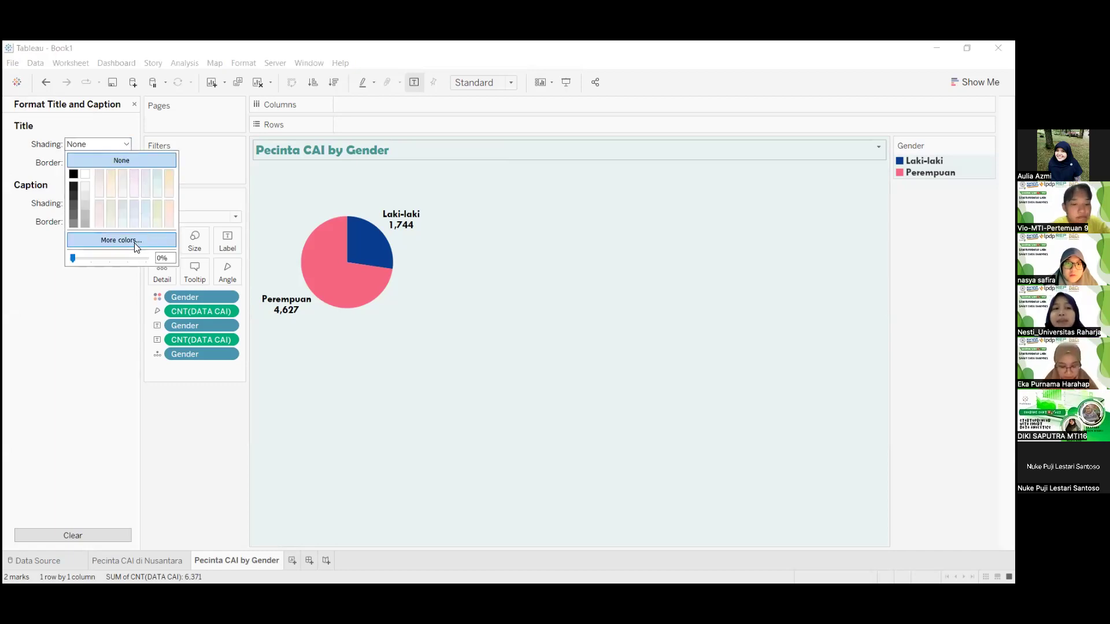
left_click(155, 175)
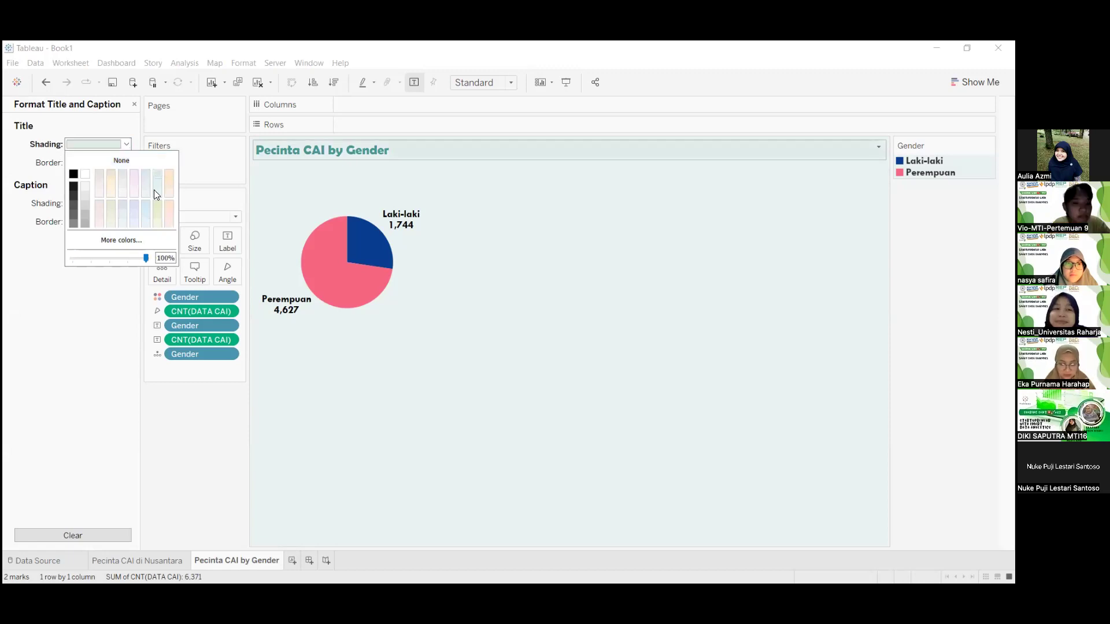
left_click(150, 205)
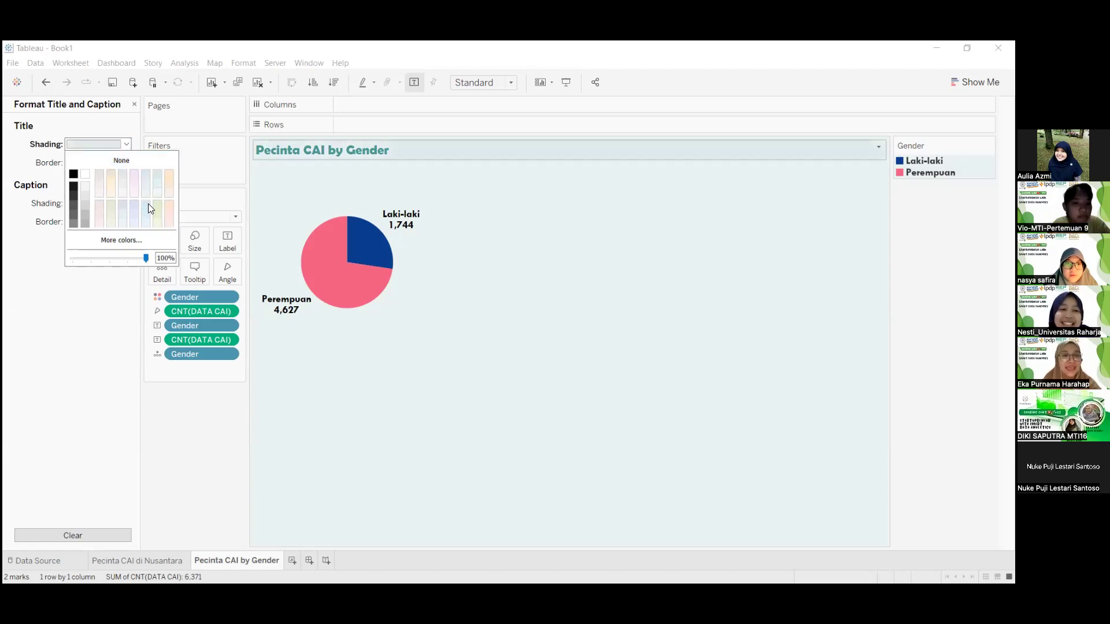
left_click(132, 202)
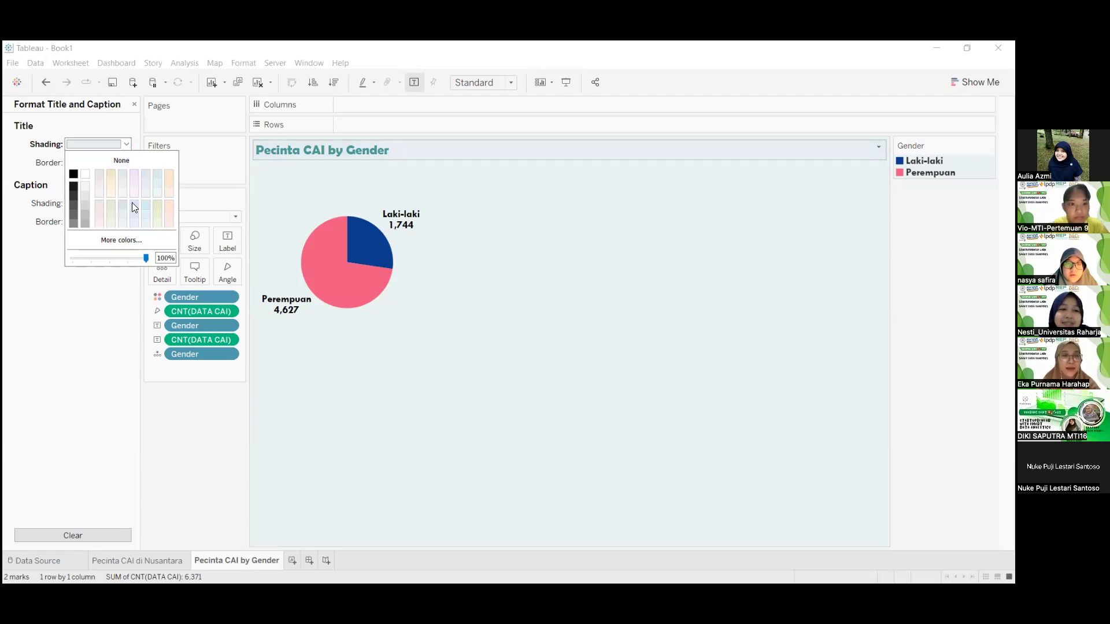
left_click(134, 215)
left_click(135, 241)
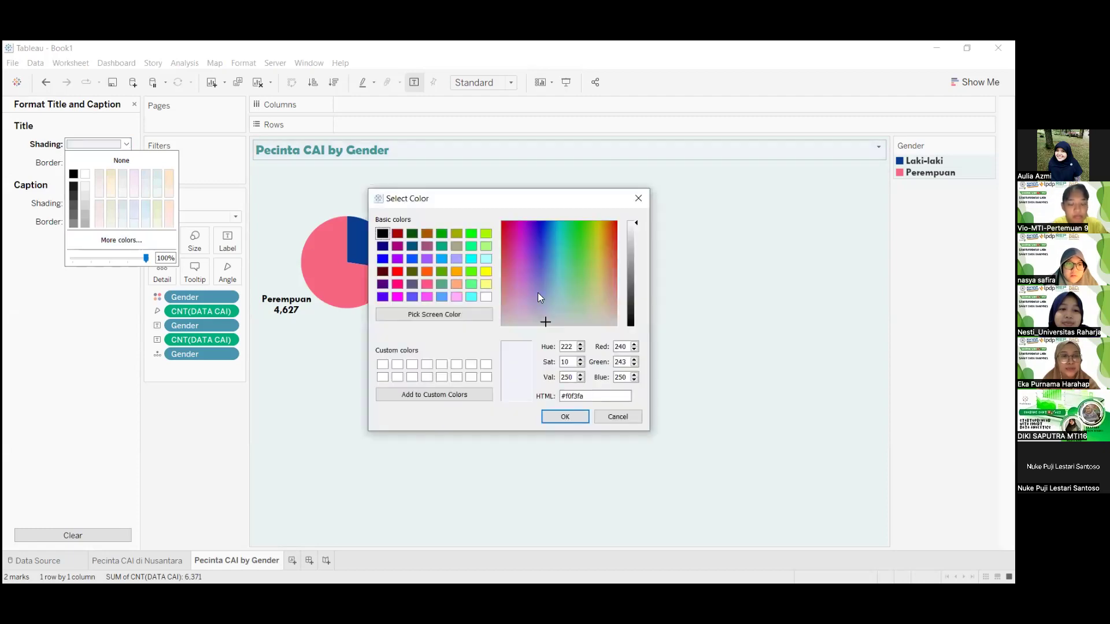
left_click(429, 257)
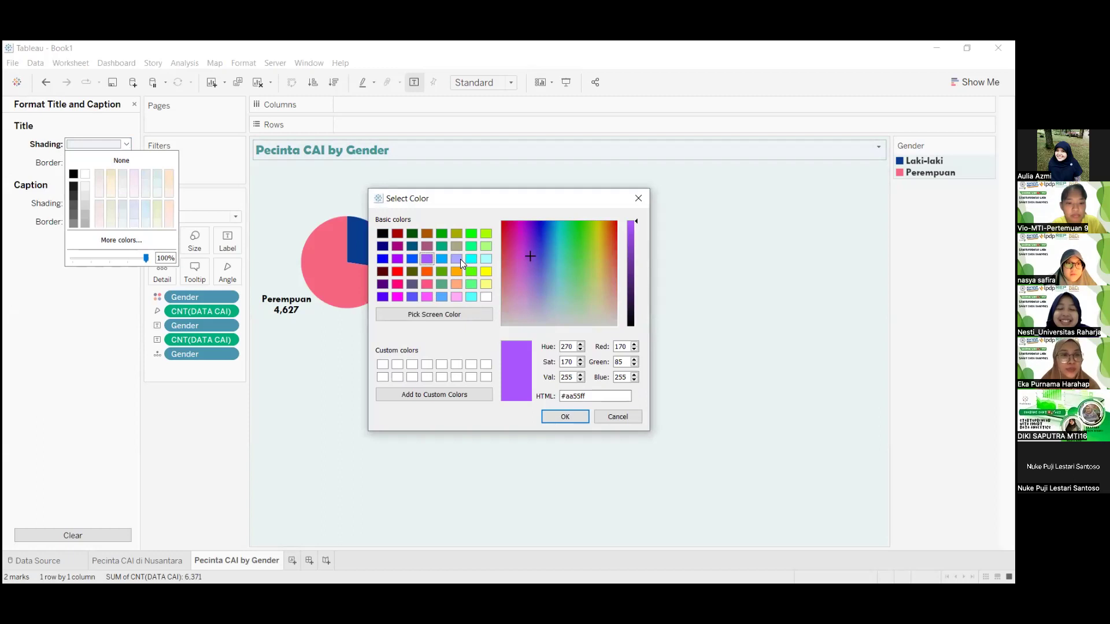
left_click(617, 416)
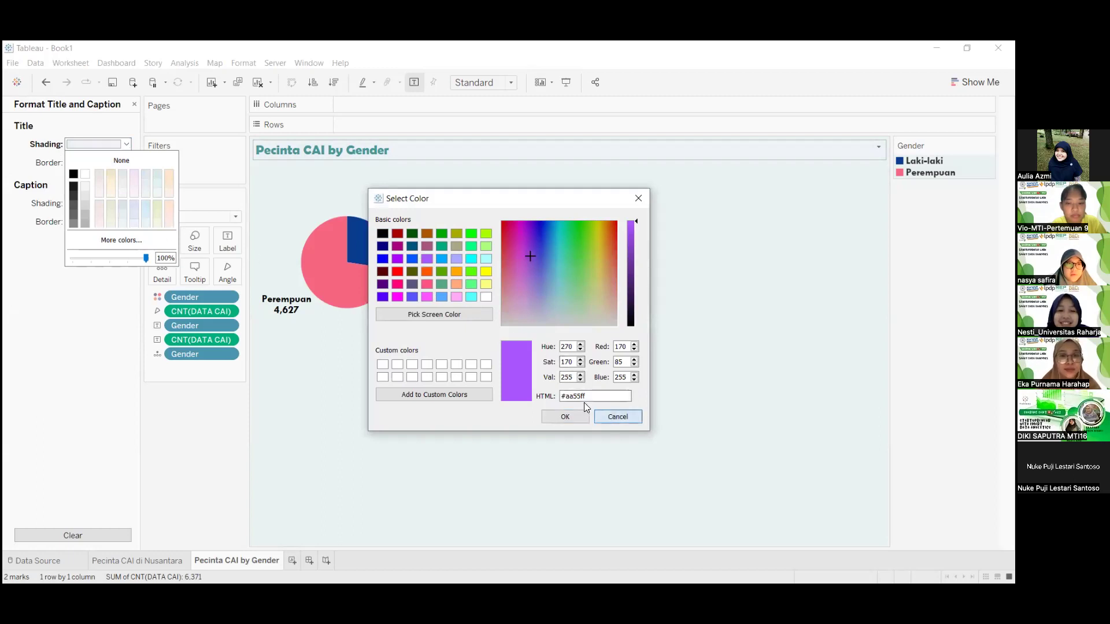
- Try several pale preset shadings on the sheet title, settle on pale orange and close the title formatting
left_click(156, 185)
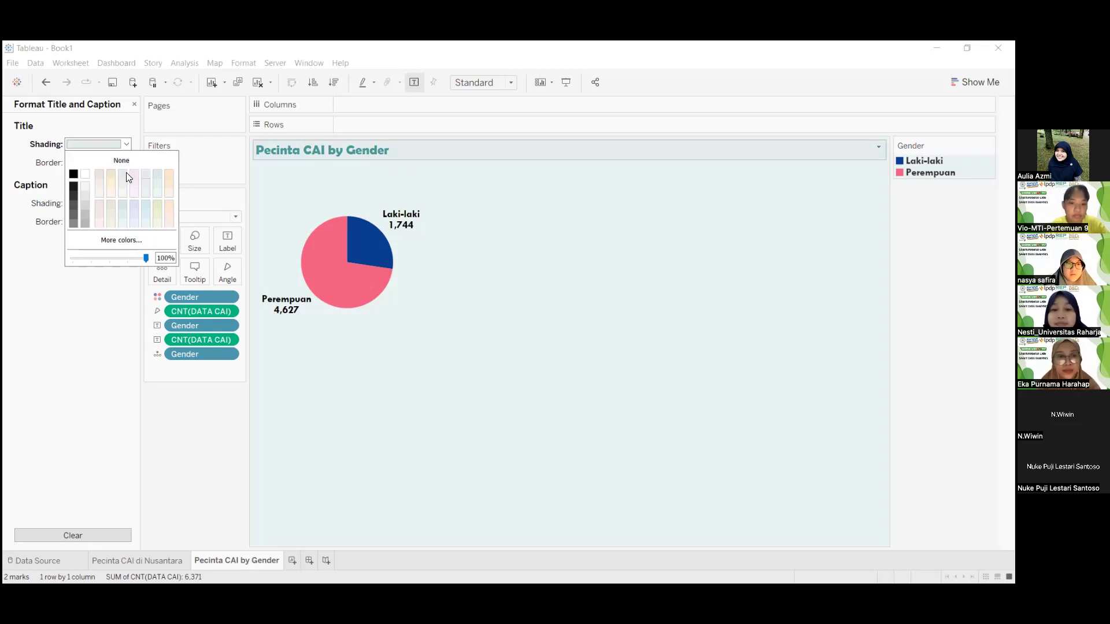
left_click(126, 171)
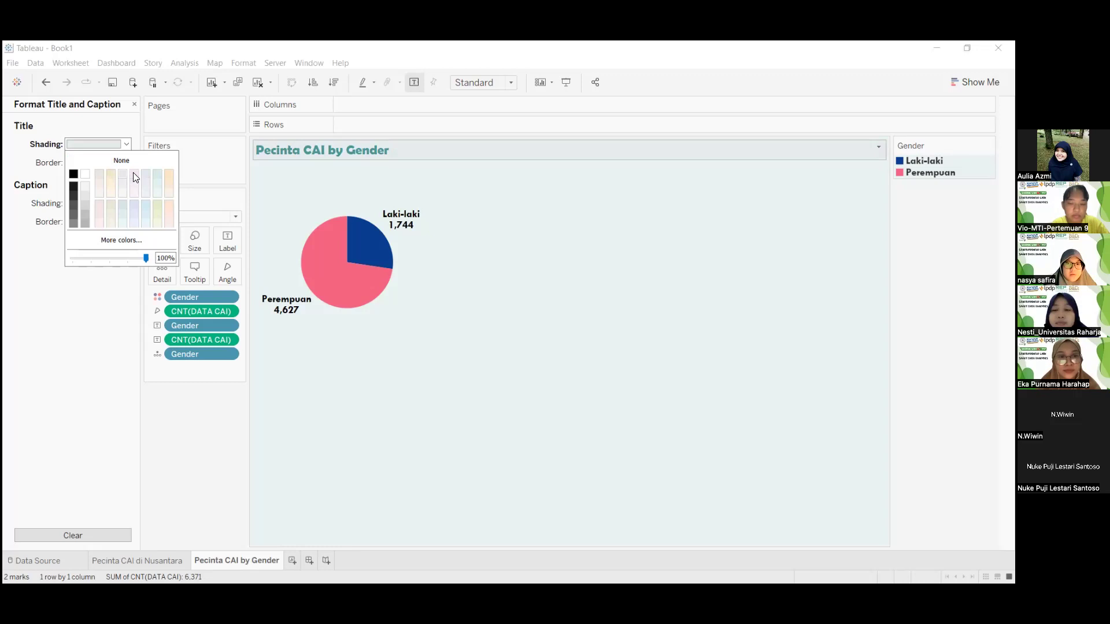
left_click(134, 204)
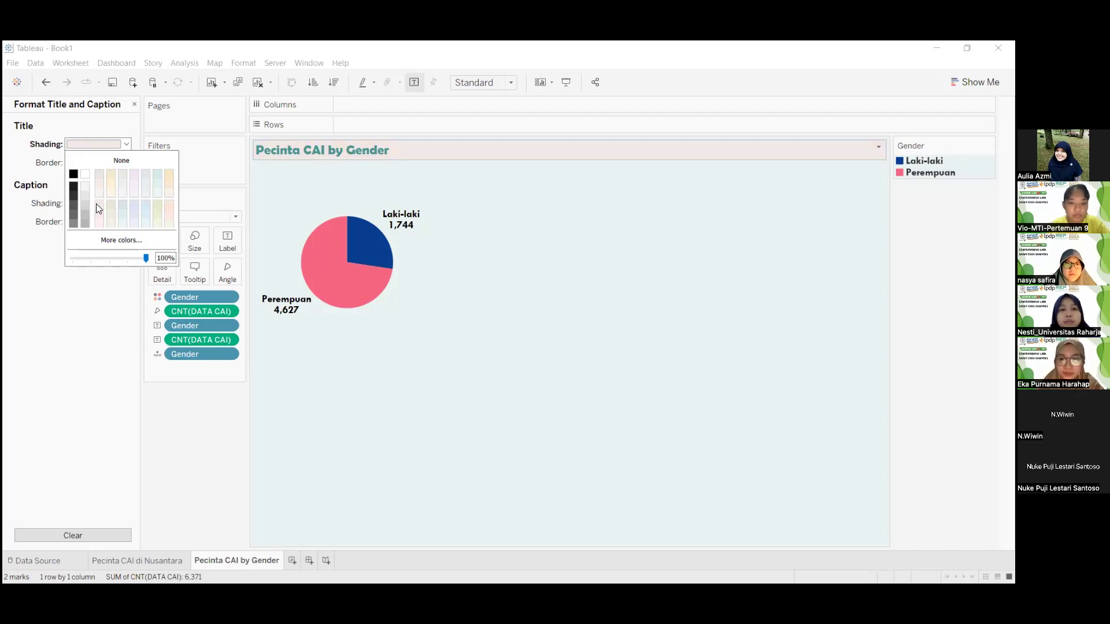
left_click(168, 206)
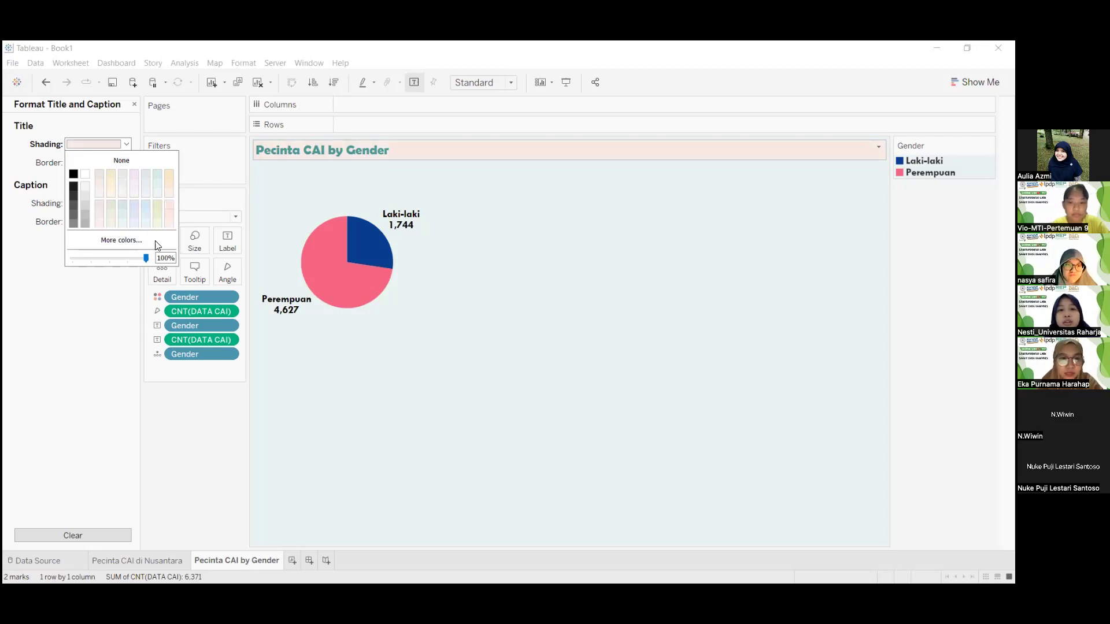
left_click(93, 293)
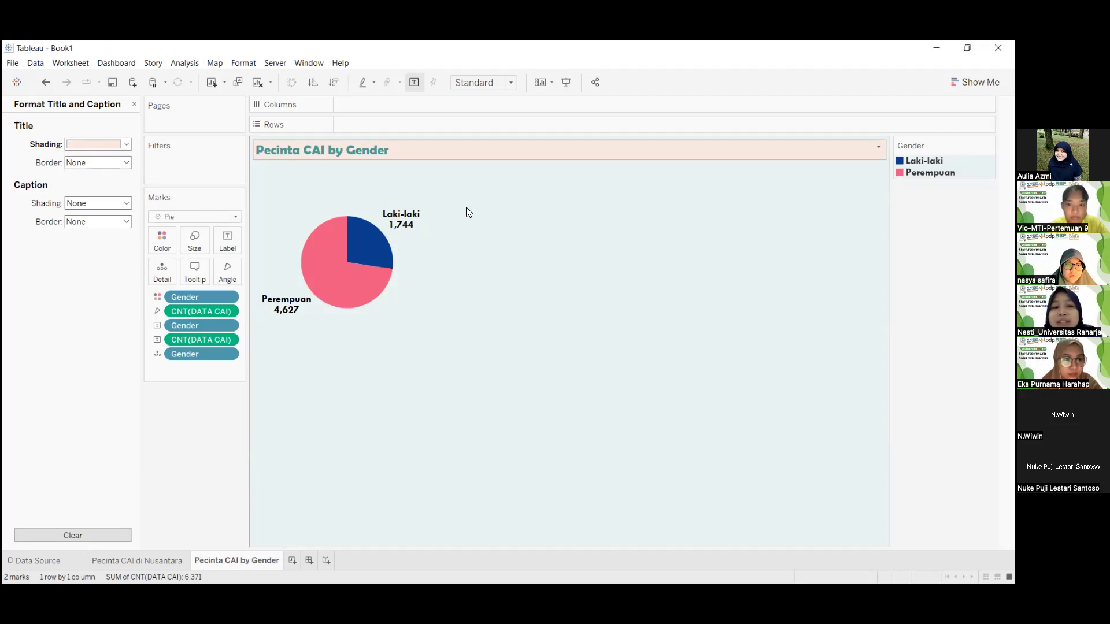
left_click(134, 105)
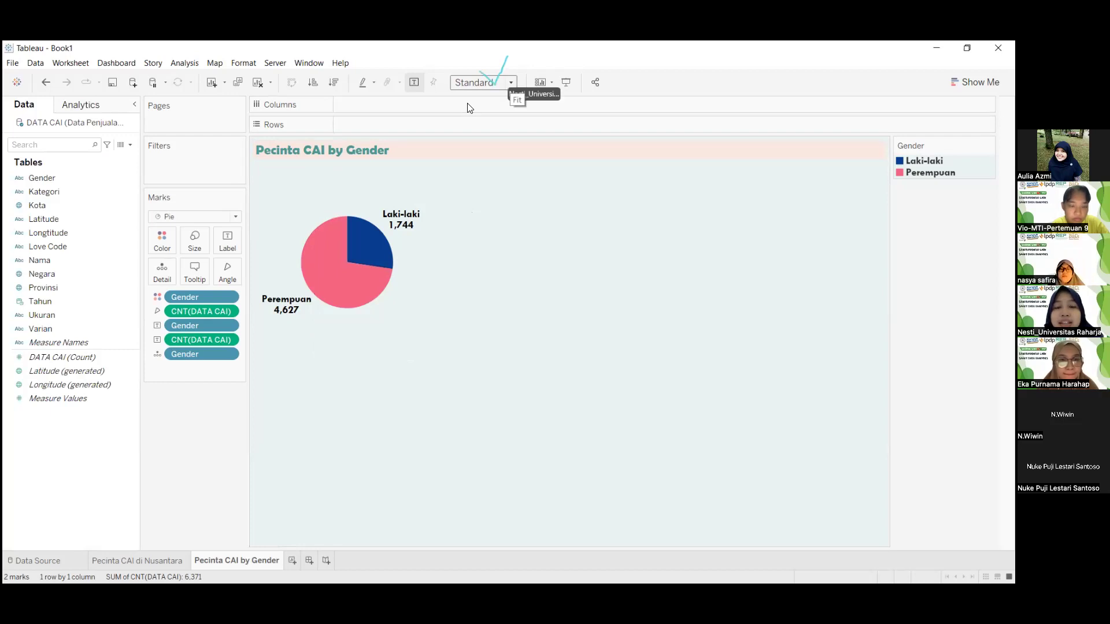
- Compare the Entire View, Fit Width and Fit Height sizings on the pie chart, and set it to Entire View
left_click(512, 82)
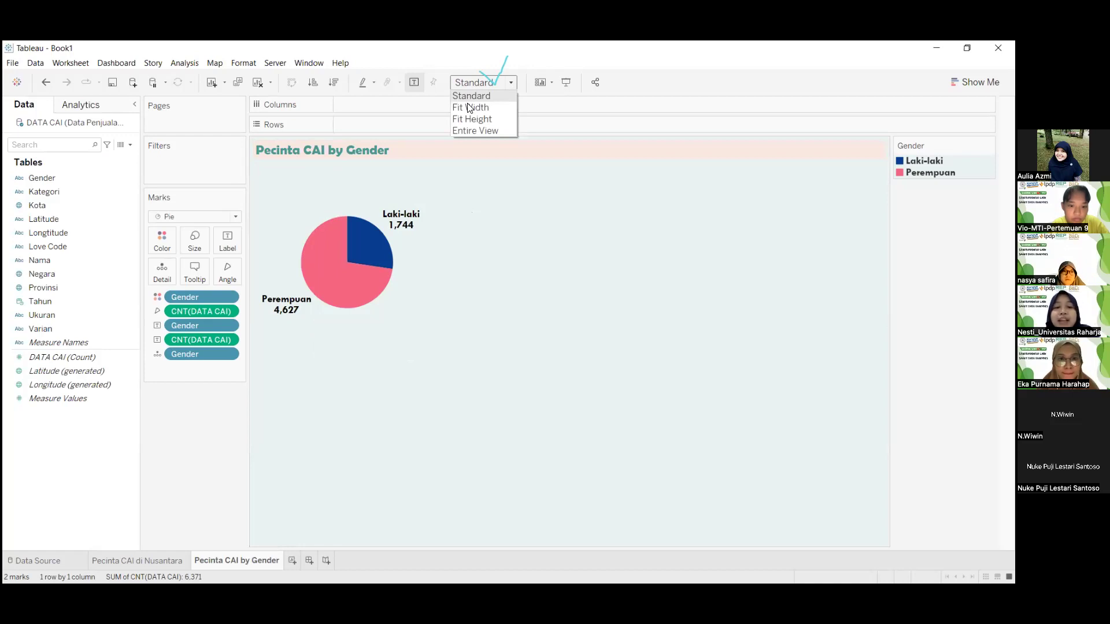
left_click(498, 131)
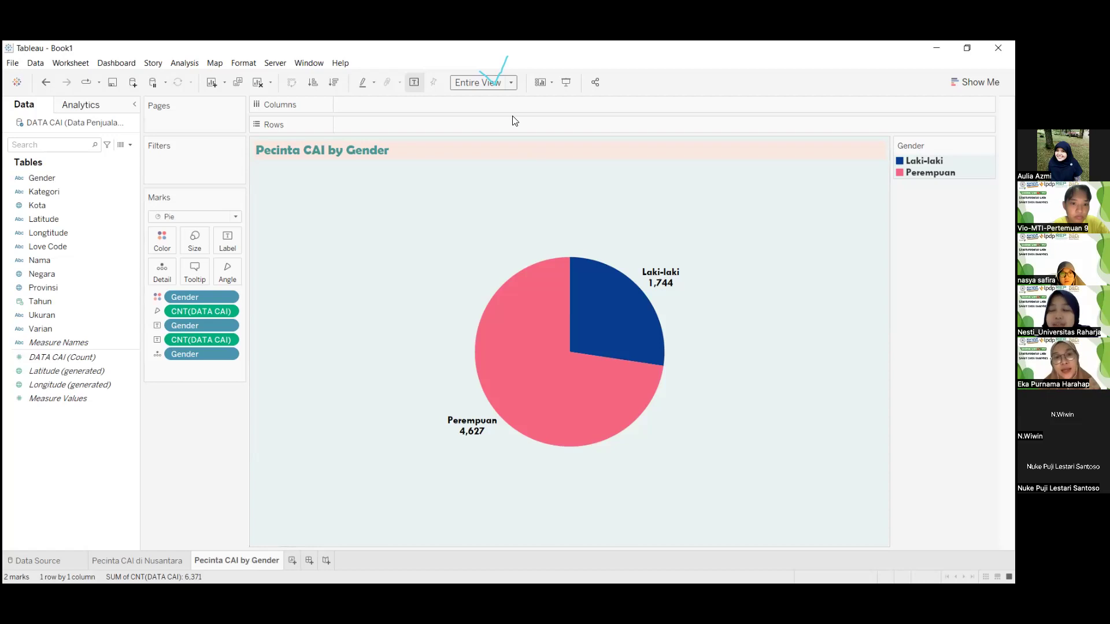
left_click(511, 82)
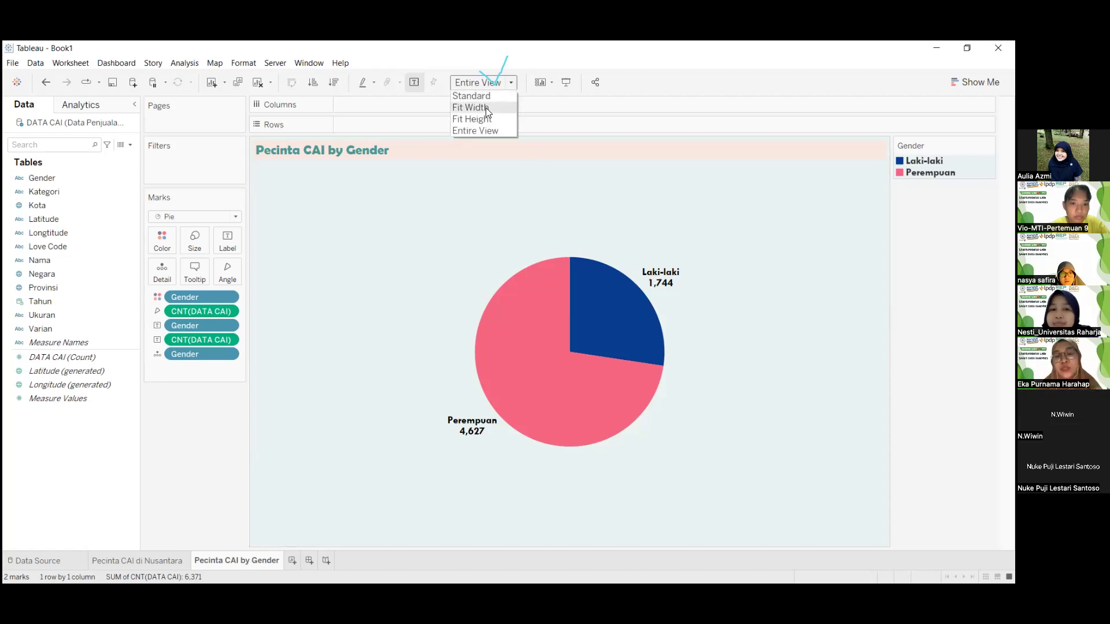
left_click(486, 108)
left_click(489, 84)
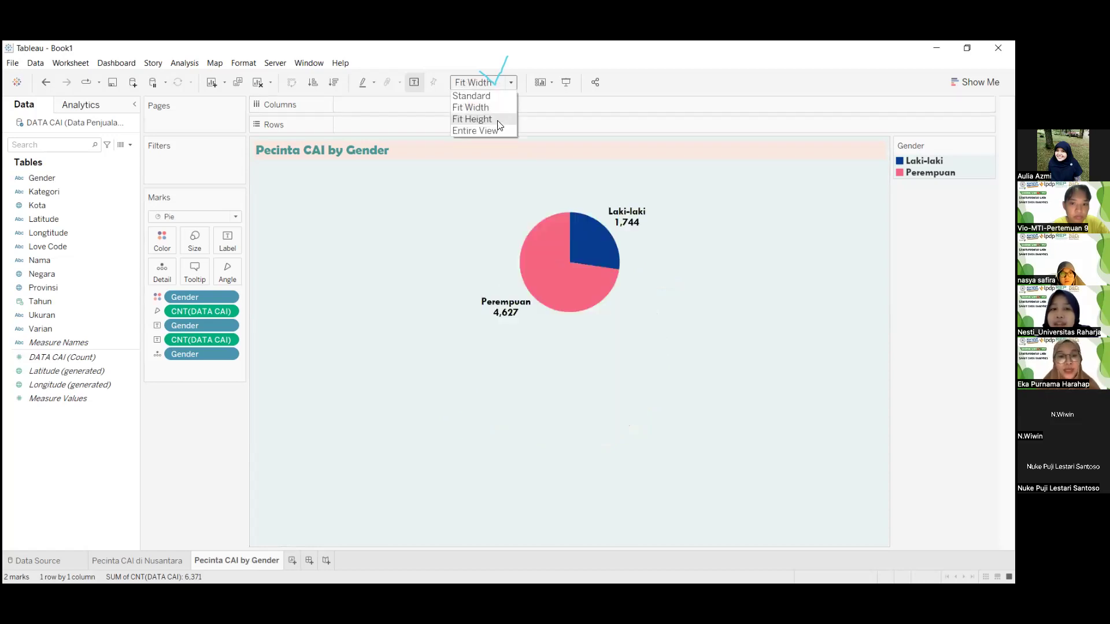
left_click(498, 119)
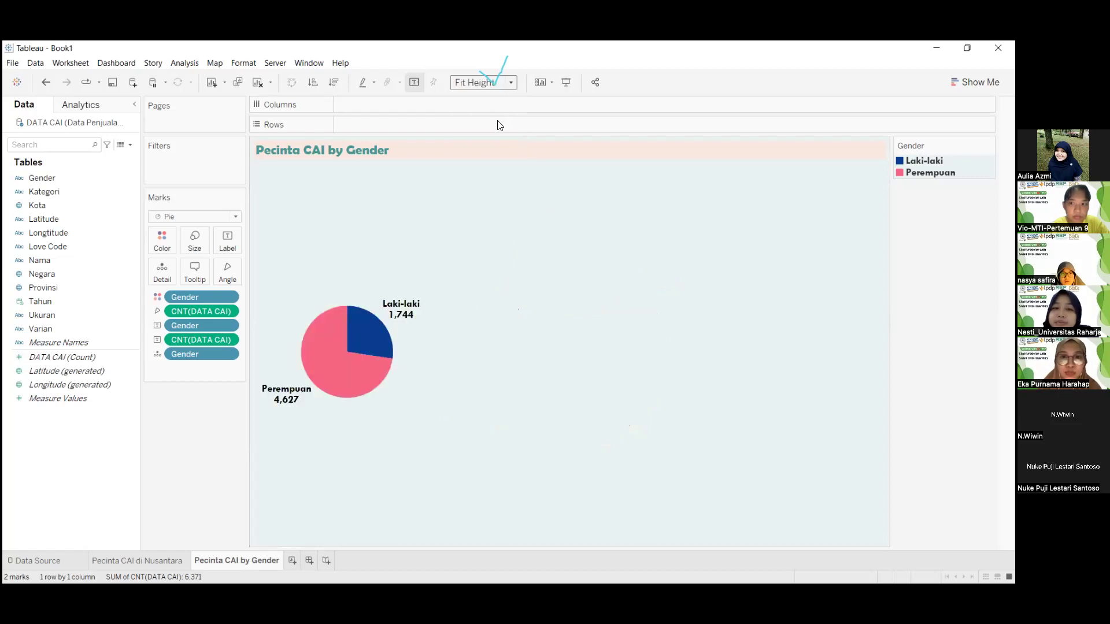
left_click(497, 83)
left_click(498, 130)
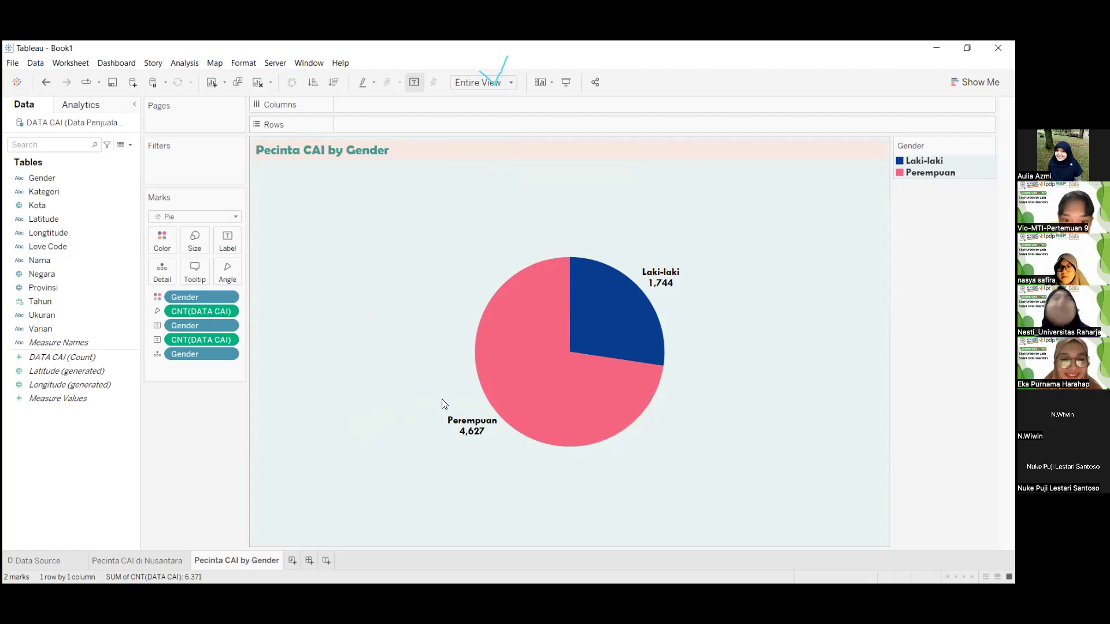
mouse_move(496, 433)
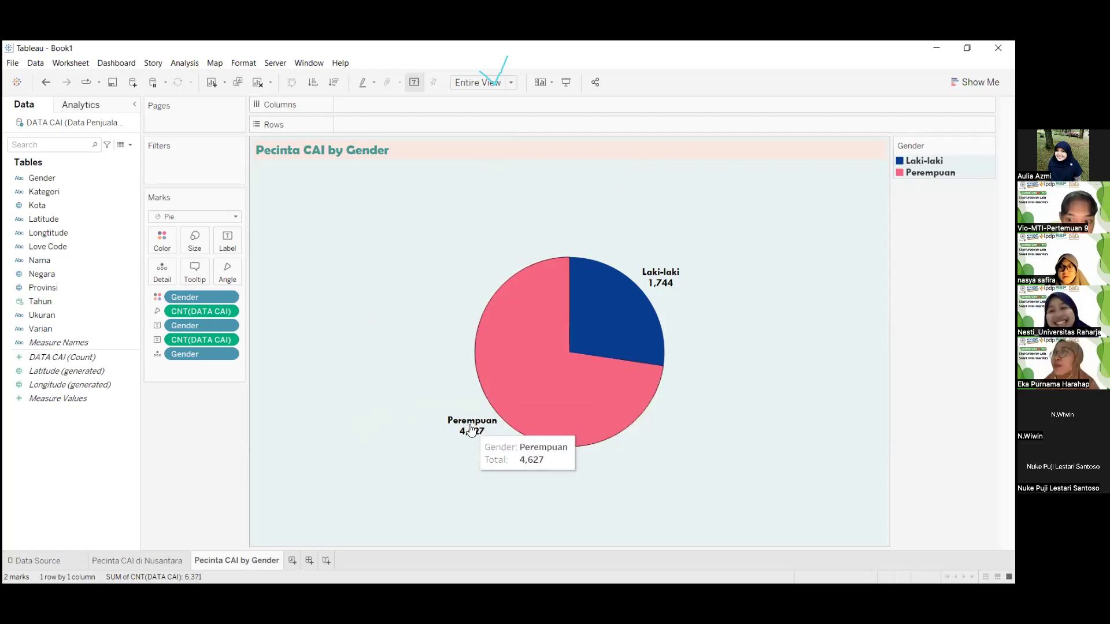
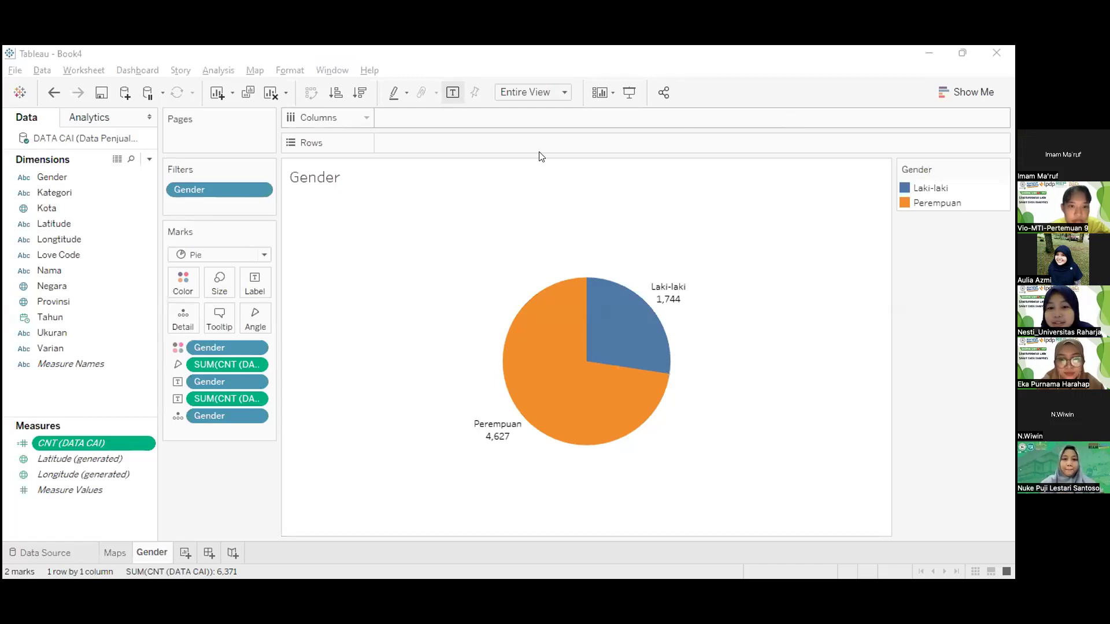
- Add a new worksheet after the Gender sheet and name it Penjualan
left_click(184, 554)
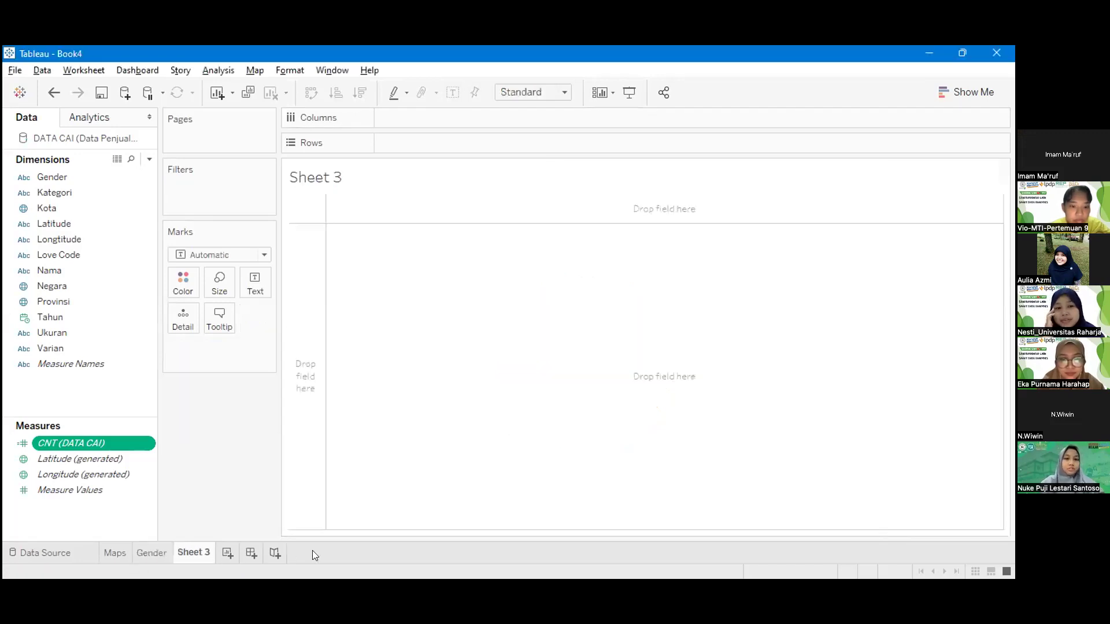
double_click(200, 552)
type("pENJUALAN")
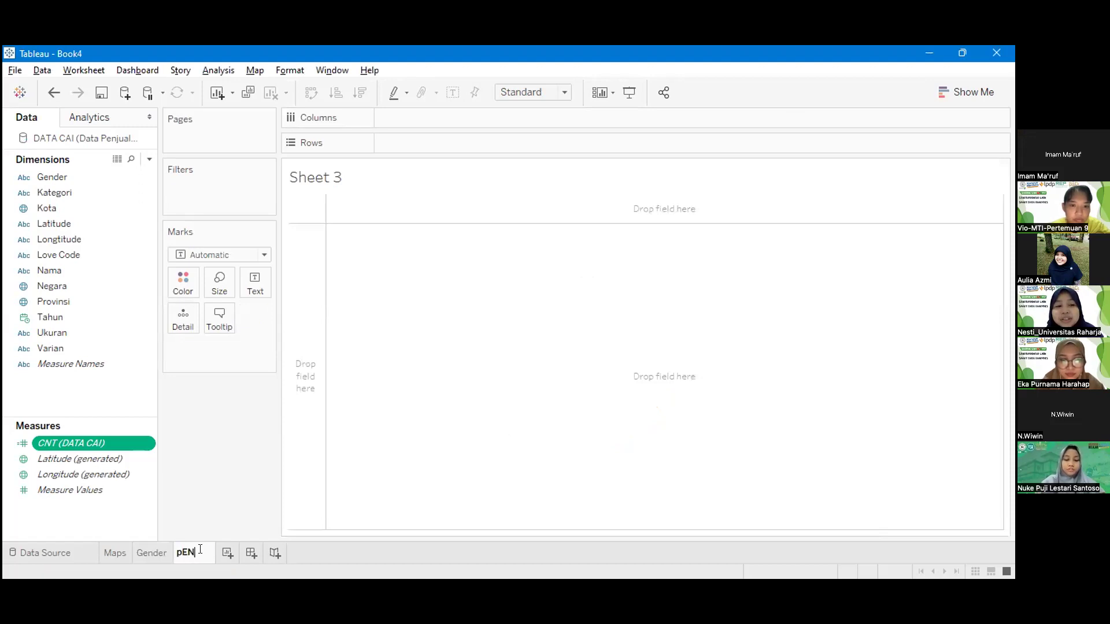
key("BackSpace")
key("BackSpace")
key("BackSpace")
key("BackSpace")
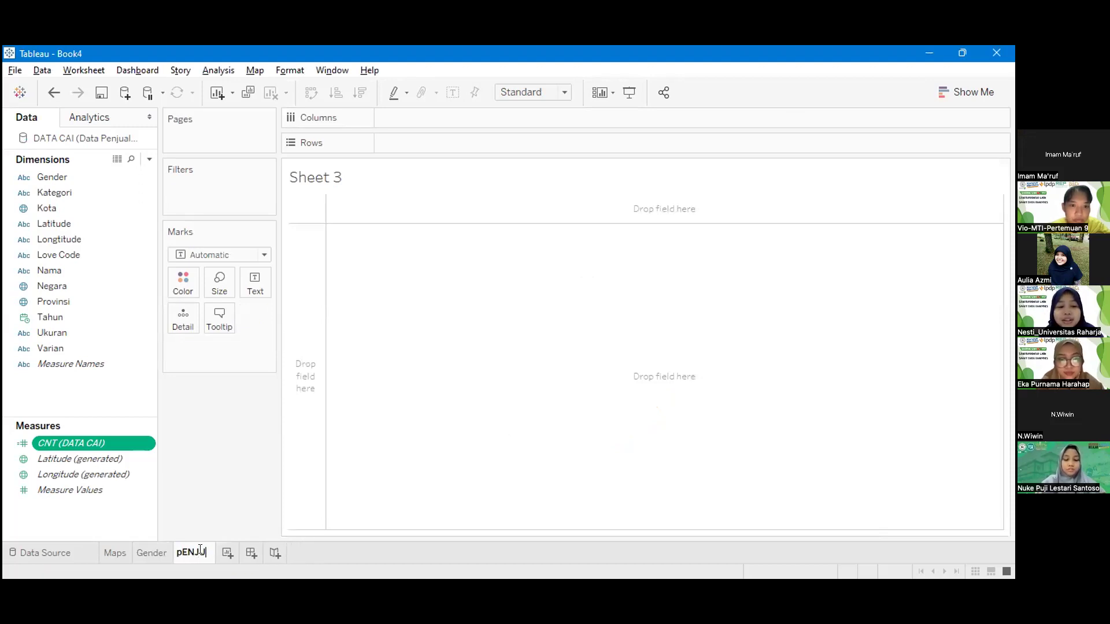
key("BackSpace")
key("BackSpace")
key("BackSpace")
key("BackSpace")
key("BackSpace")
type("Penjualan")
key("Return")
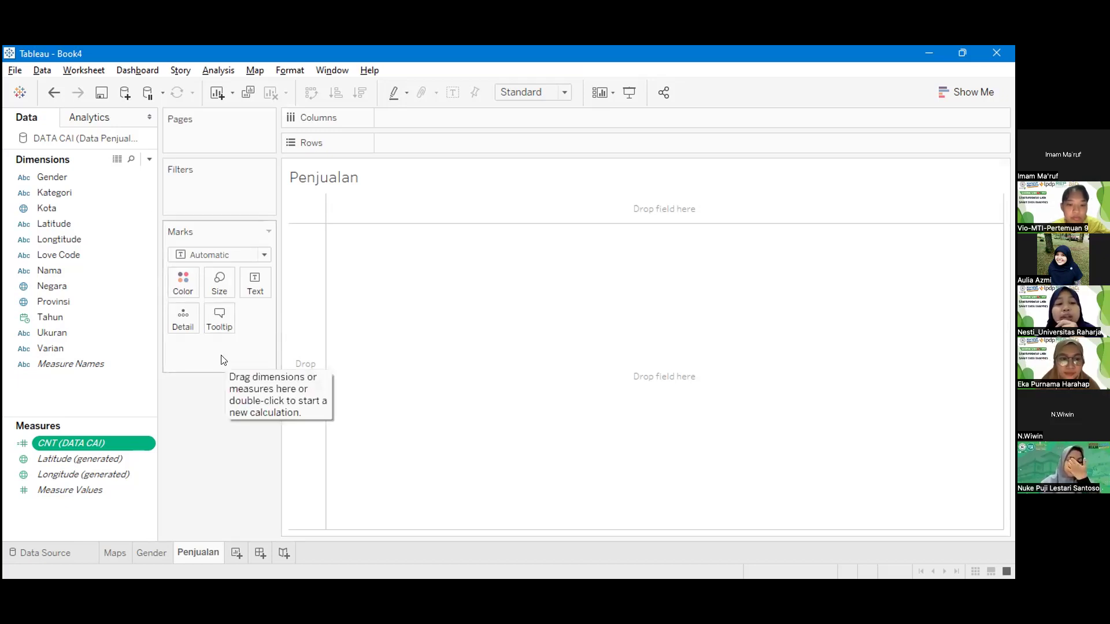
- Place the Kategori dimension on Columns, followed by Tahun as a year
left_click(50, 191)
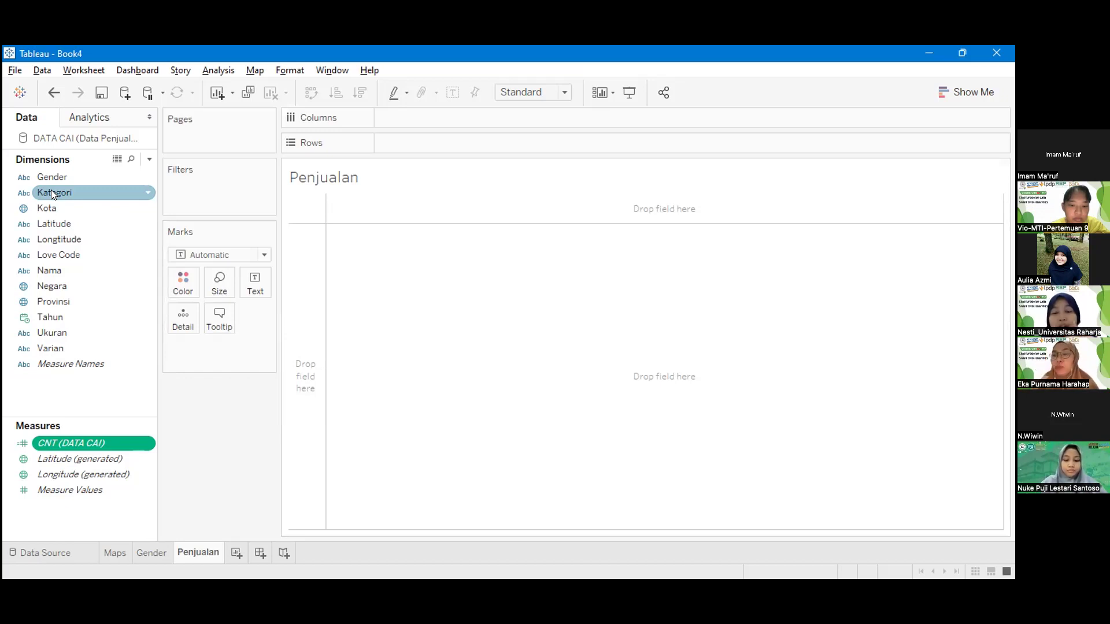
left_click(51, 190)
left_click_drag(52, 193, 400, 118)
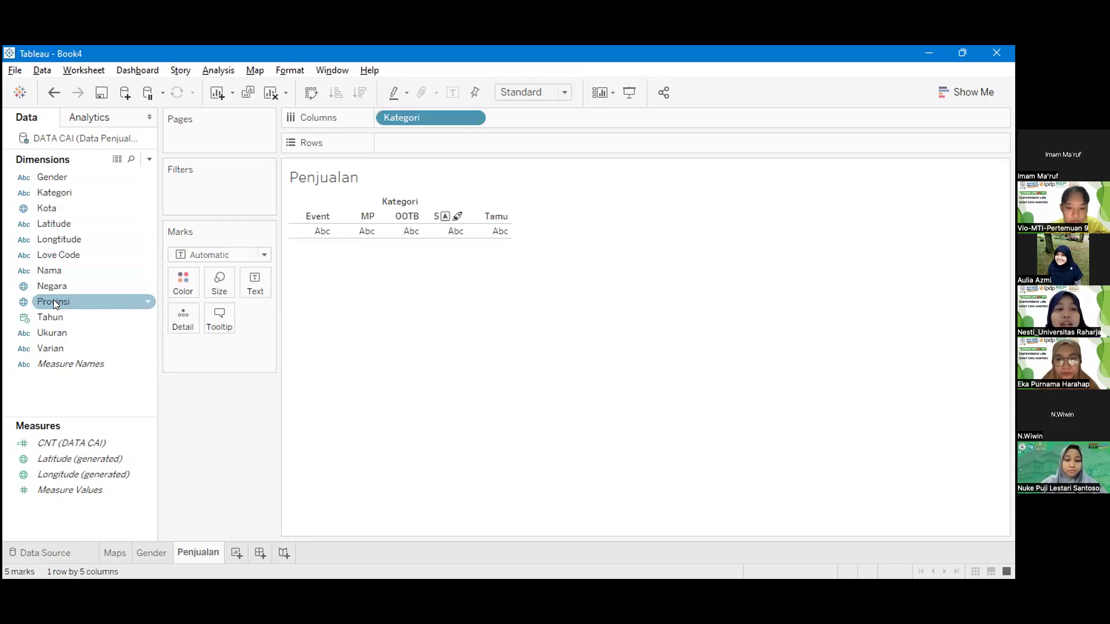
left_click(52, 321)
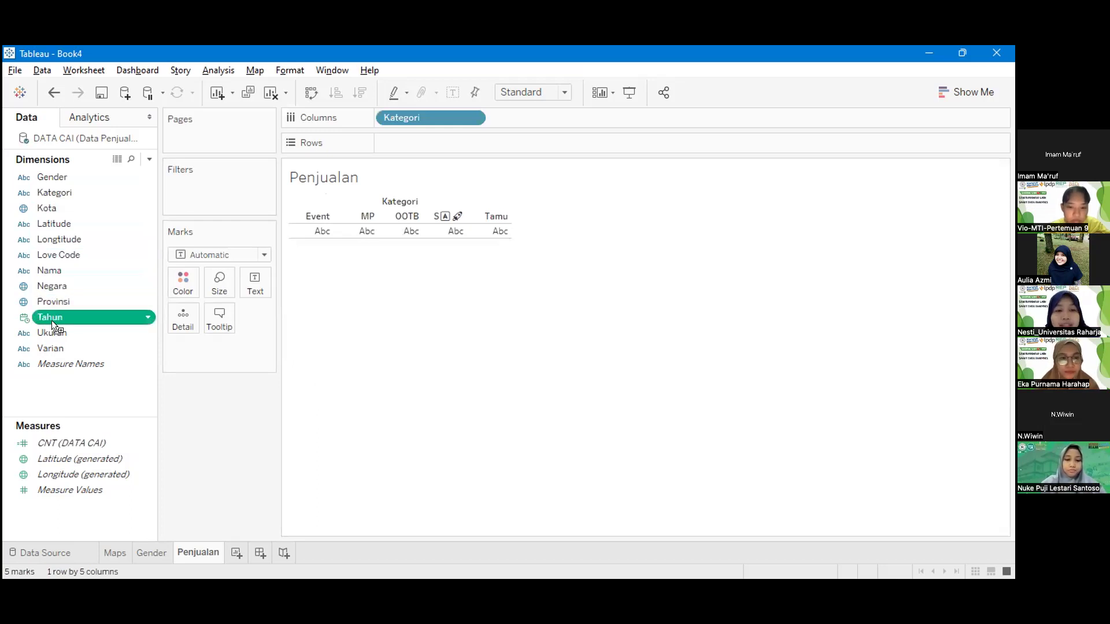
left_click_drag(519, 117, 519, 118)
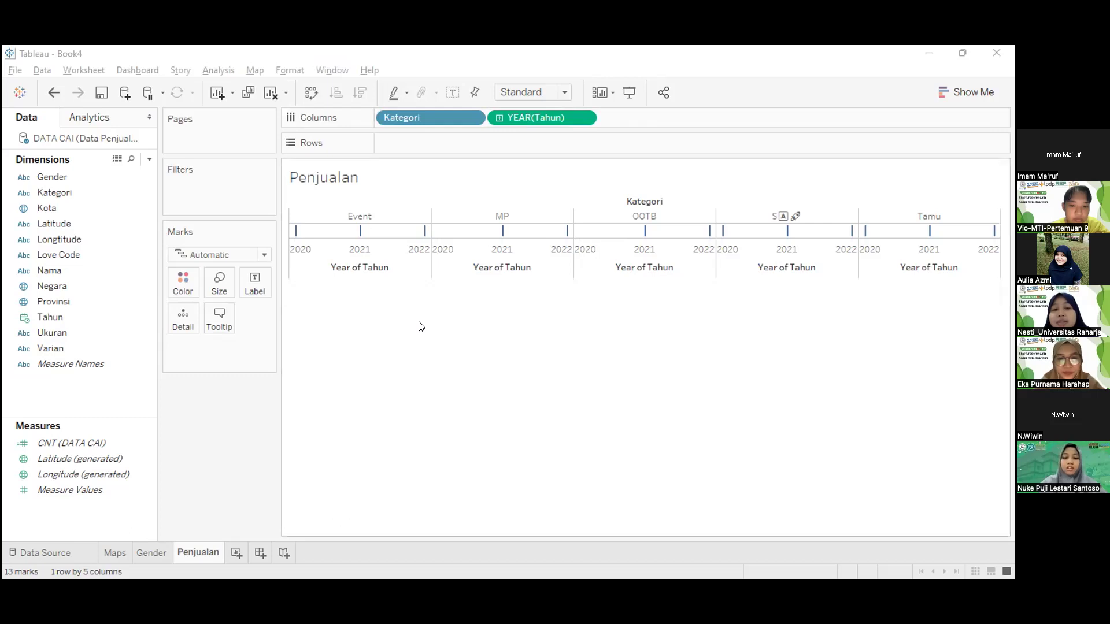
- Try to order Tahun before Kategori on Columns by removing both fields, adding Tahun first and Kategori behind it
left_click(402, 119)
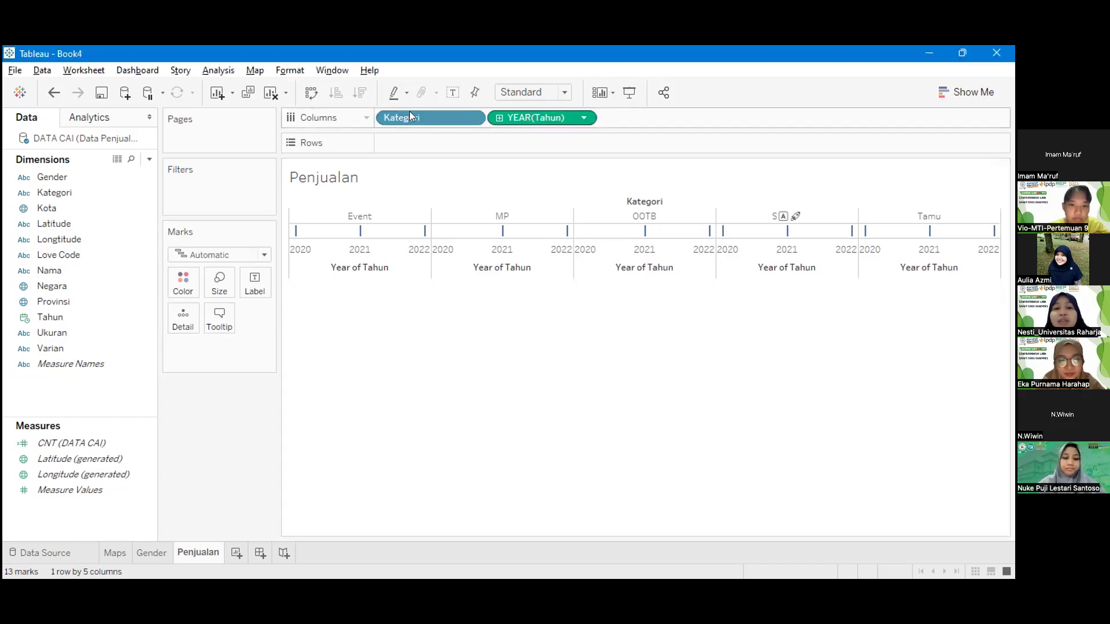
left_click_drag(509, 118, 399, 118)
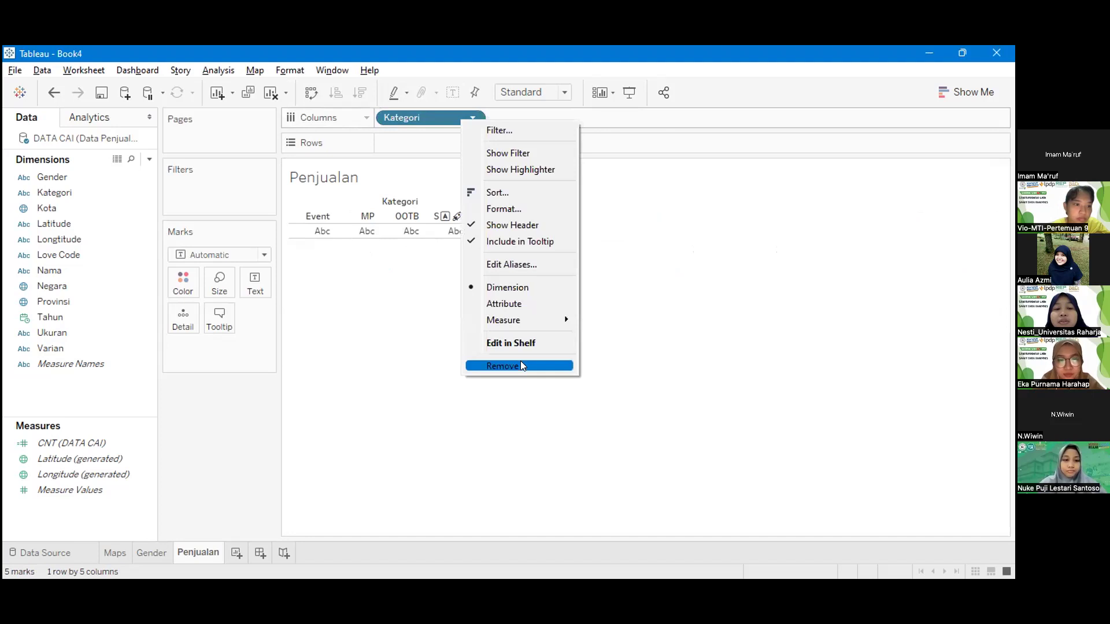
left_click(520, 365)
double_click(46, 320)
left_click(61, 194)
left_click_drag(53, 188, 533, 115)
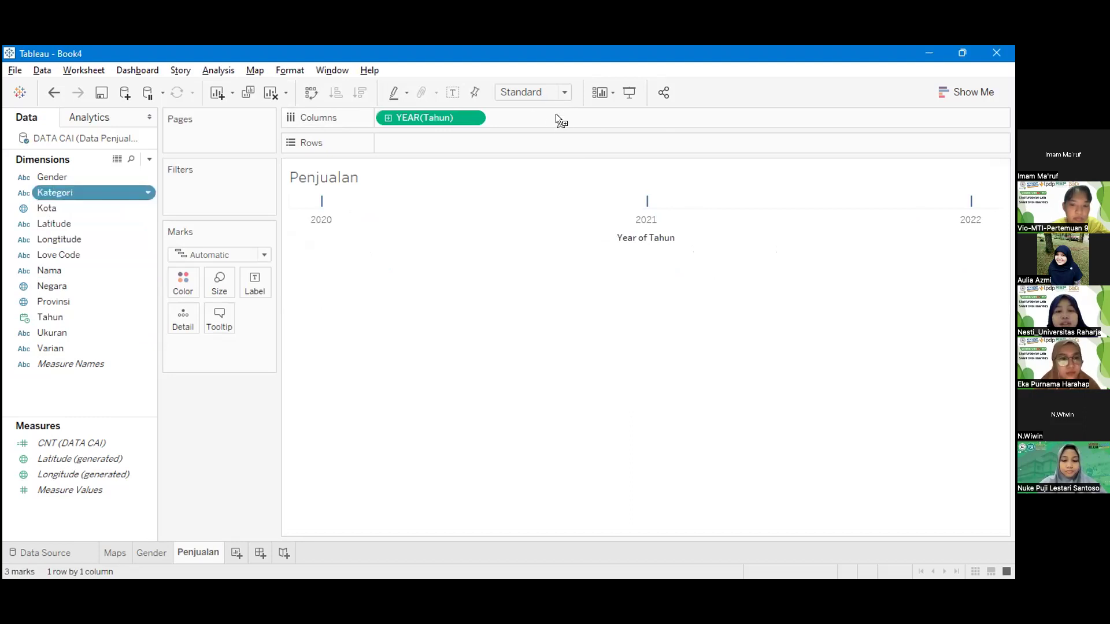
left_click_drag(543, 120, 500, 116)
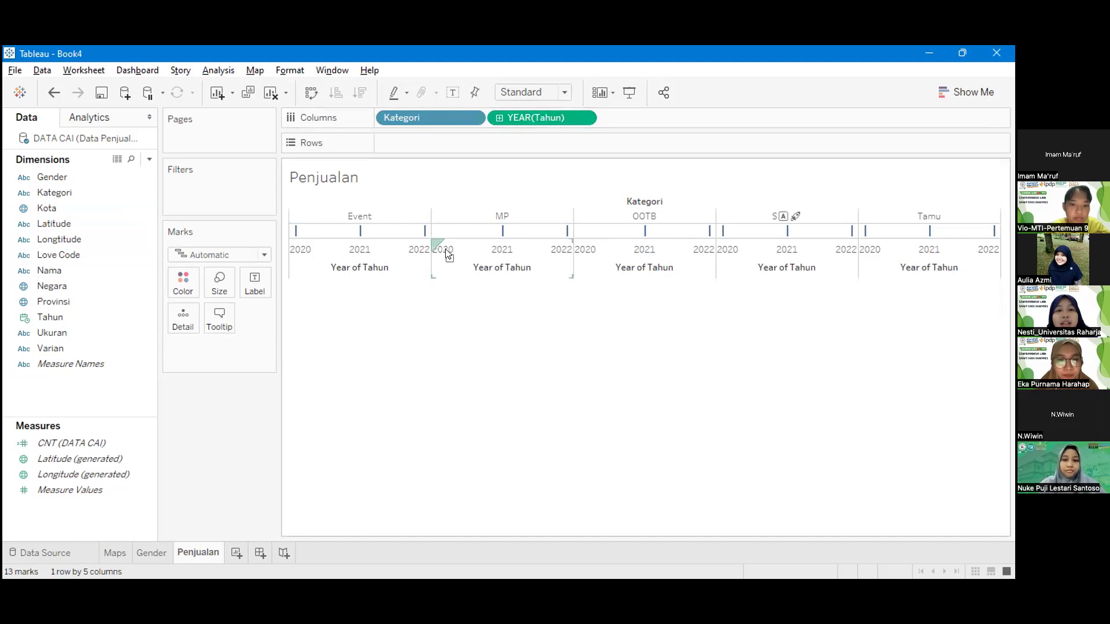
- Remove Kategori from Columns and try once more to place it after YEAR(Tahun)
left_click(472, 117)
left_click(434, 375)
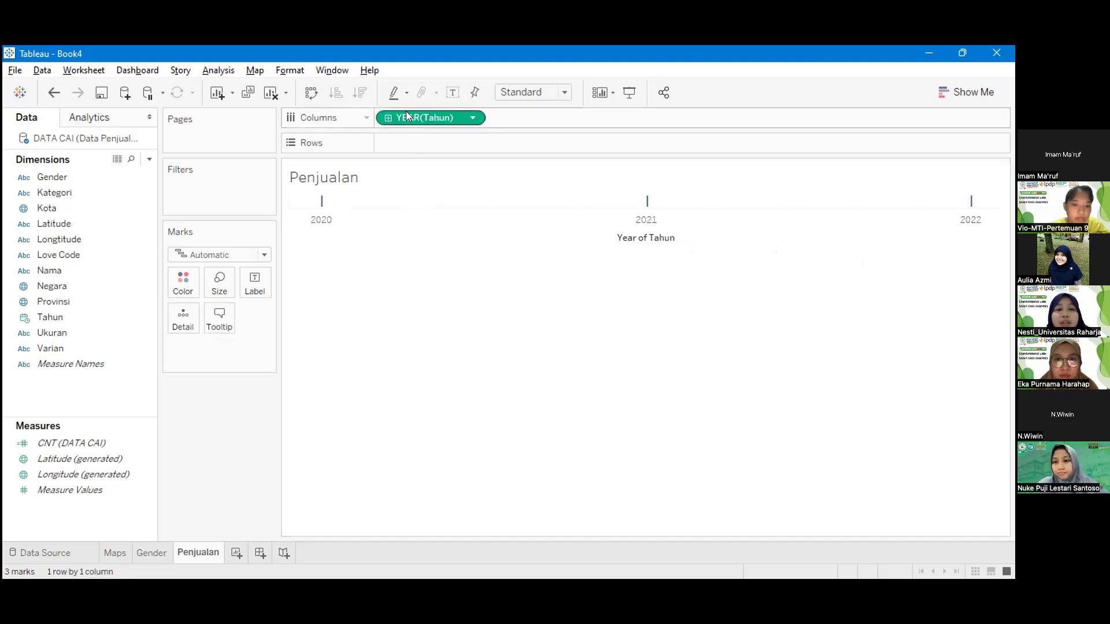
left_click(57, 192)
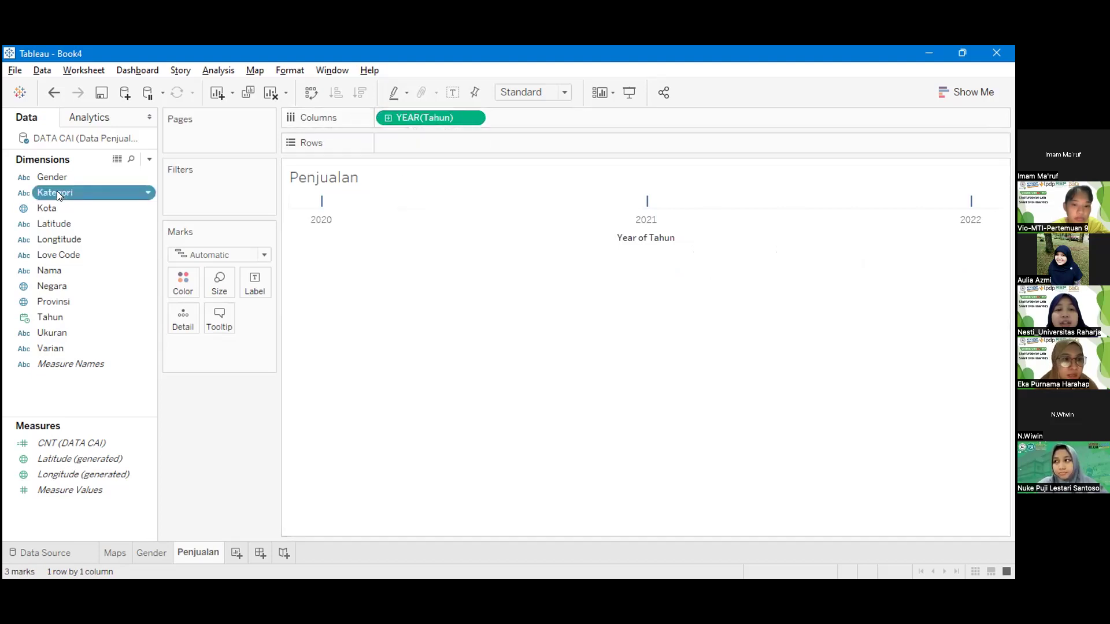
left_click_drag(534, 118, 625, 116)
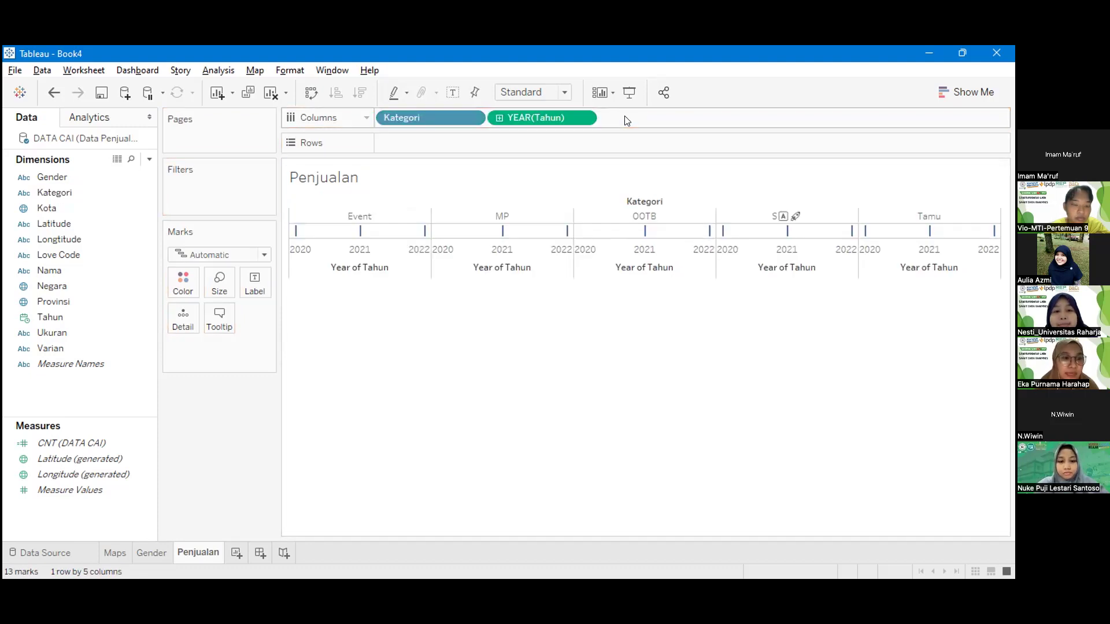
- Add the CNT (DATA CAI) measure to Rows to plot the count per category and year
left_click(74, 443)
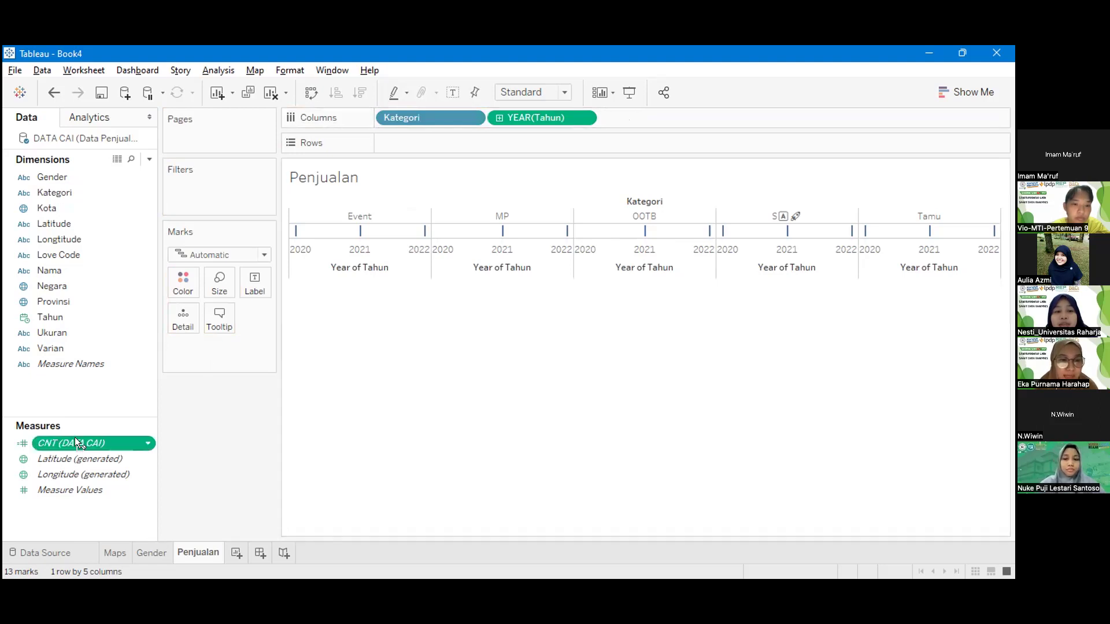
left_click_drag(74, 443, 454, 142)
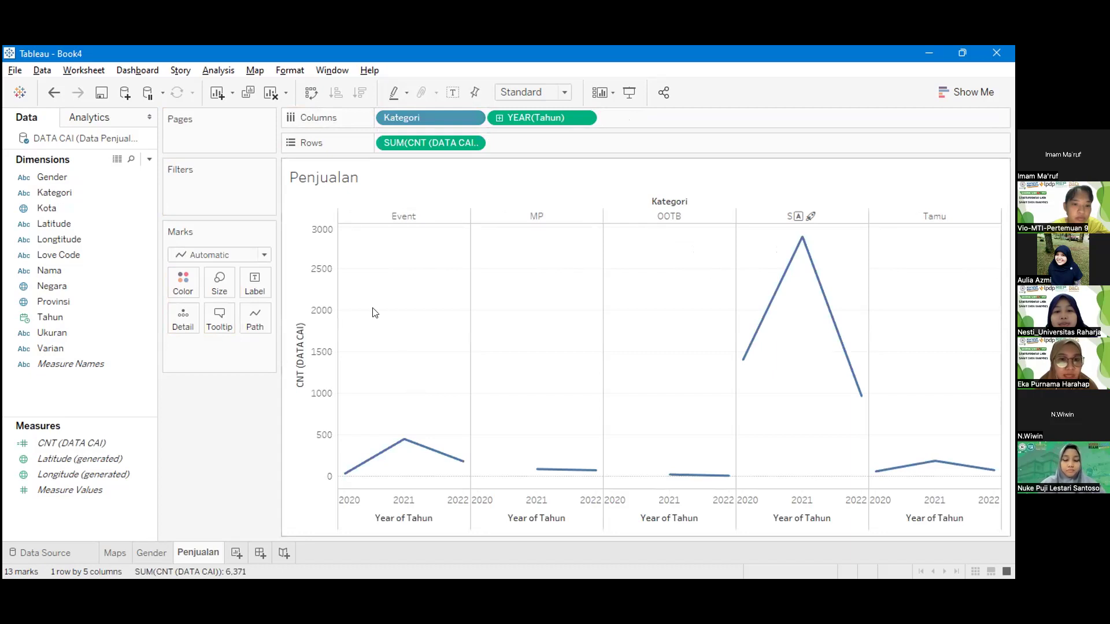
- Change the mark type to Bar and try to move Kategori behind YEAR(Tahun) on Columns
left_click(257, 256)
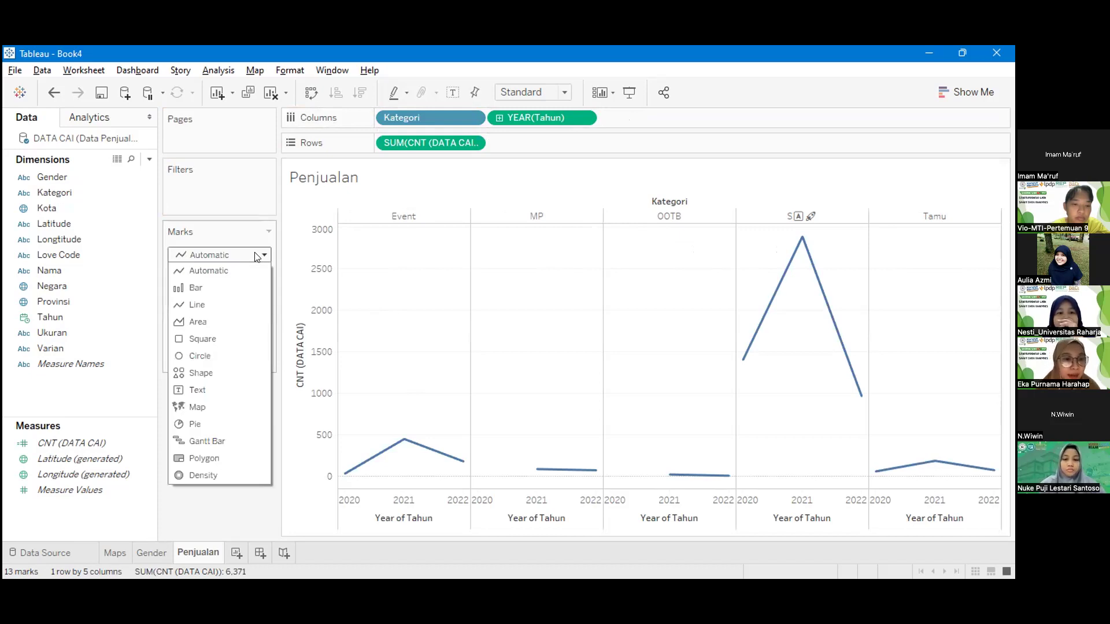
left_click(209, 290)
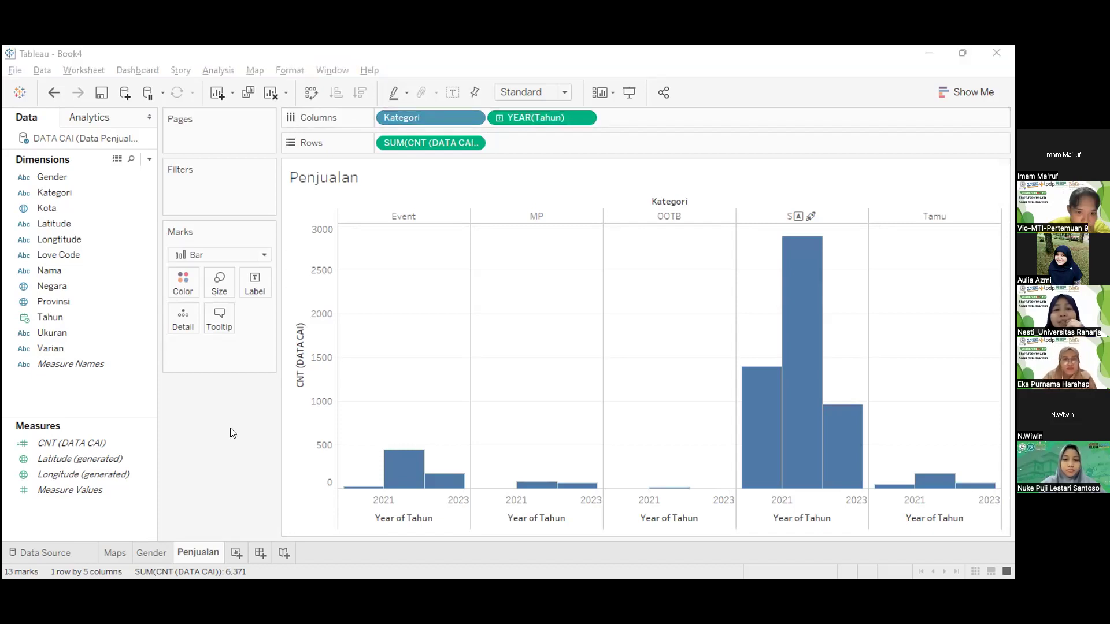
left_click(408, 387)
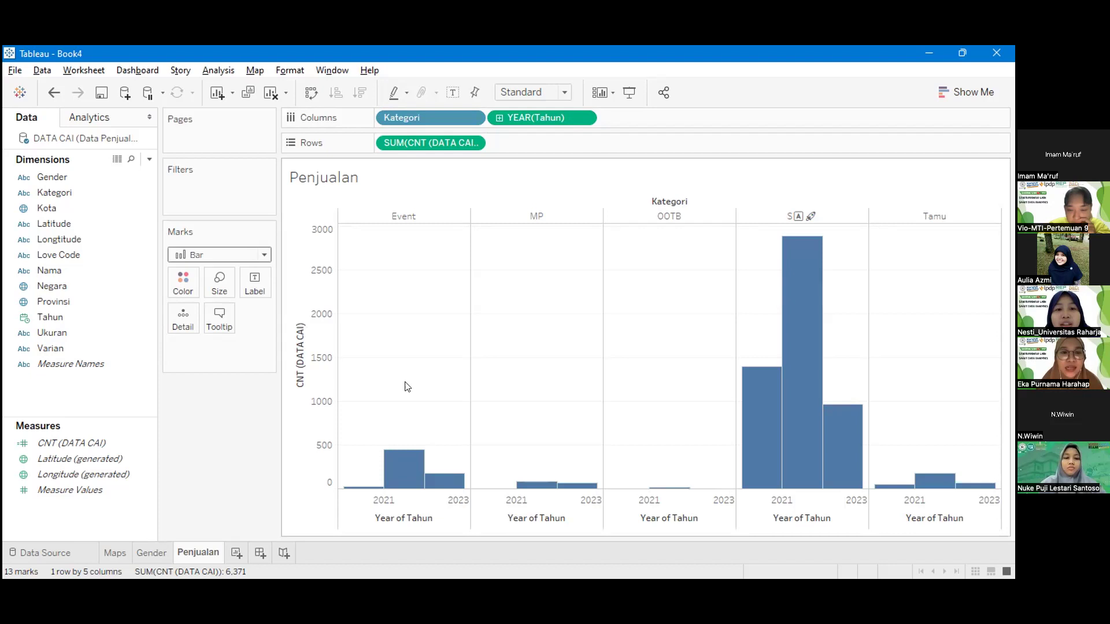
left_click_drag(431, 117, 527, 110)
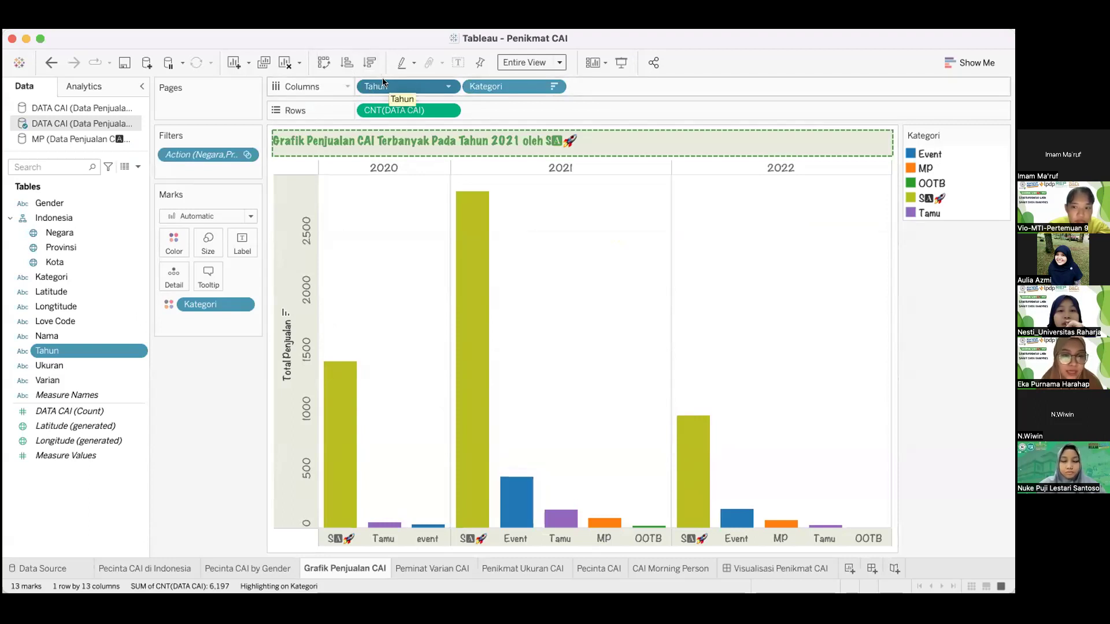
- Check which data type the Tahun field uses in the Penikmat CAI workbook's Grafik Penjualan CAI sheet
left_click(21, 352)
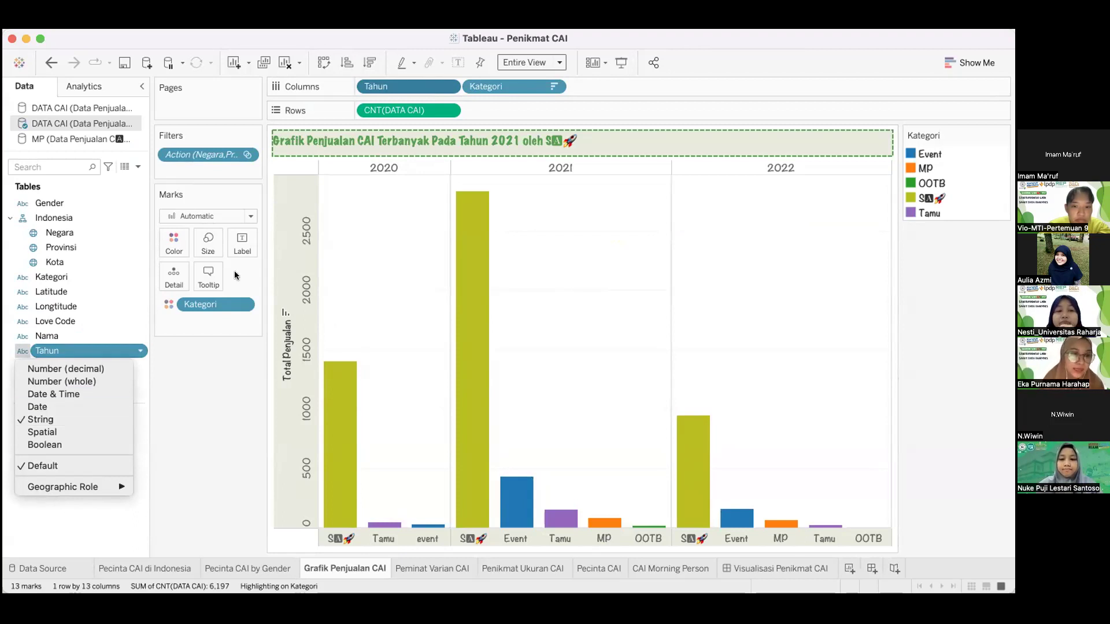
left_click(359, 84)
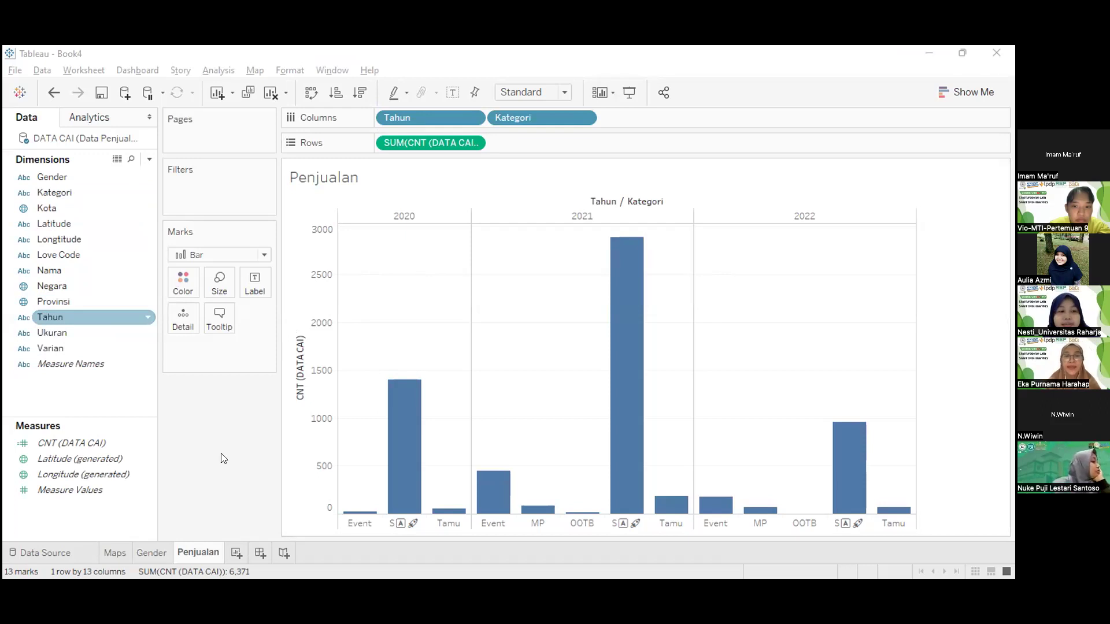
- Color the Penjualan bars by the Tahun dimension
left_click_drag(224, 458, 211, 454)
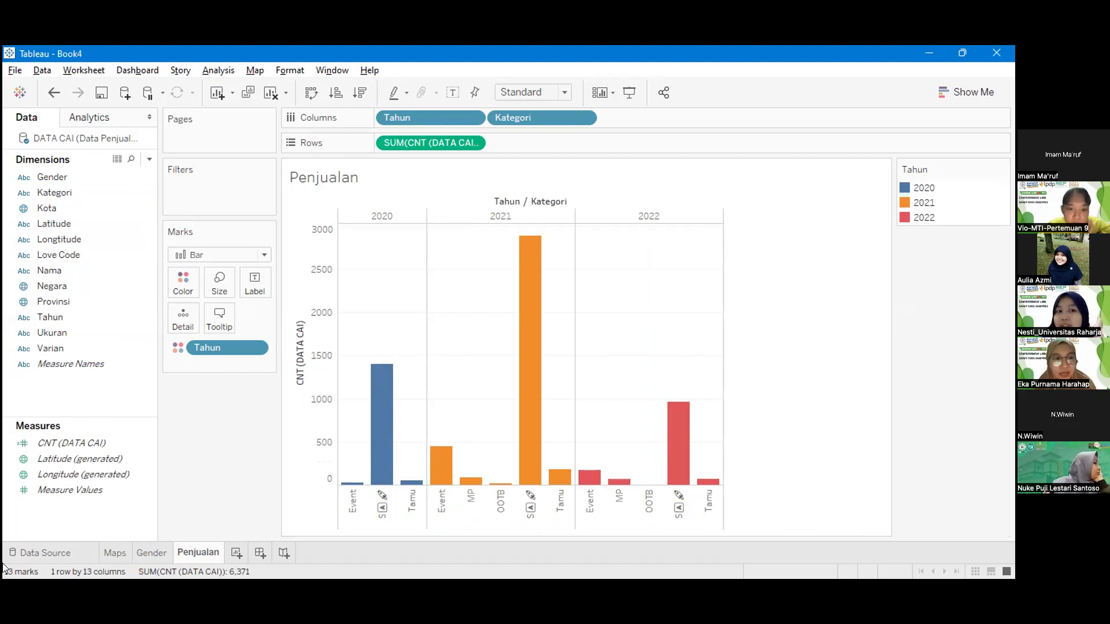
- Switch the Tahun column in the data source to Date & Time and back to String, and return to the Penjualan sheet
left_click(32, 552)
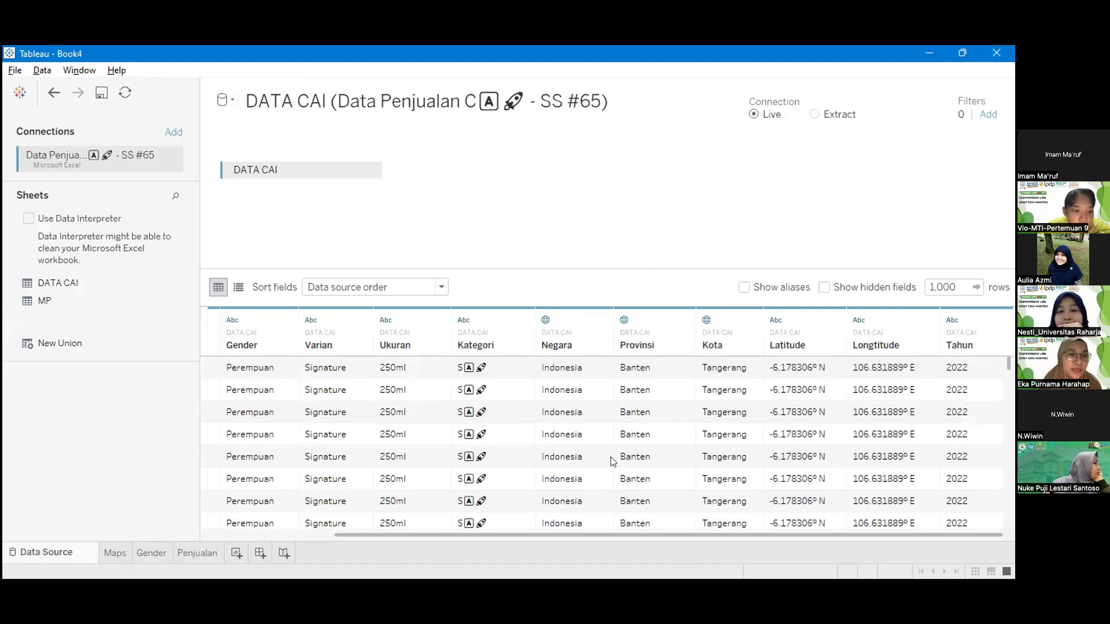
left_click(952, 320)
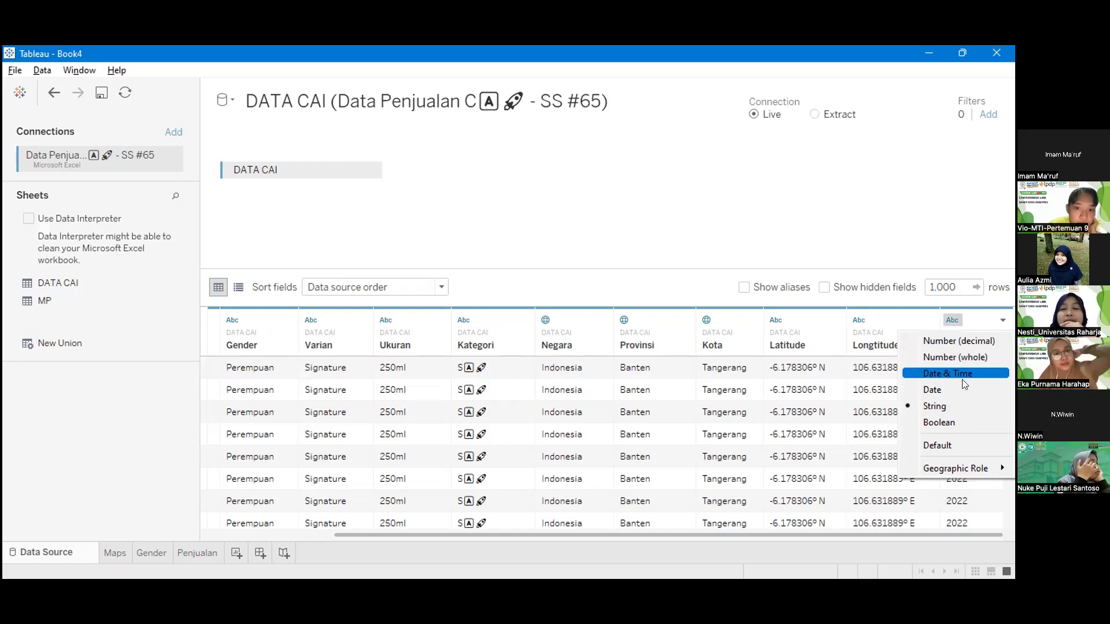
left_click(944, 376)
left_click(950, 322)
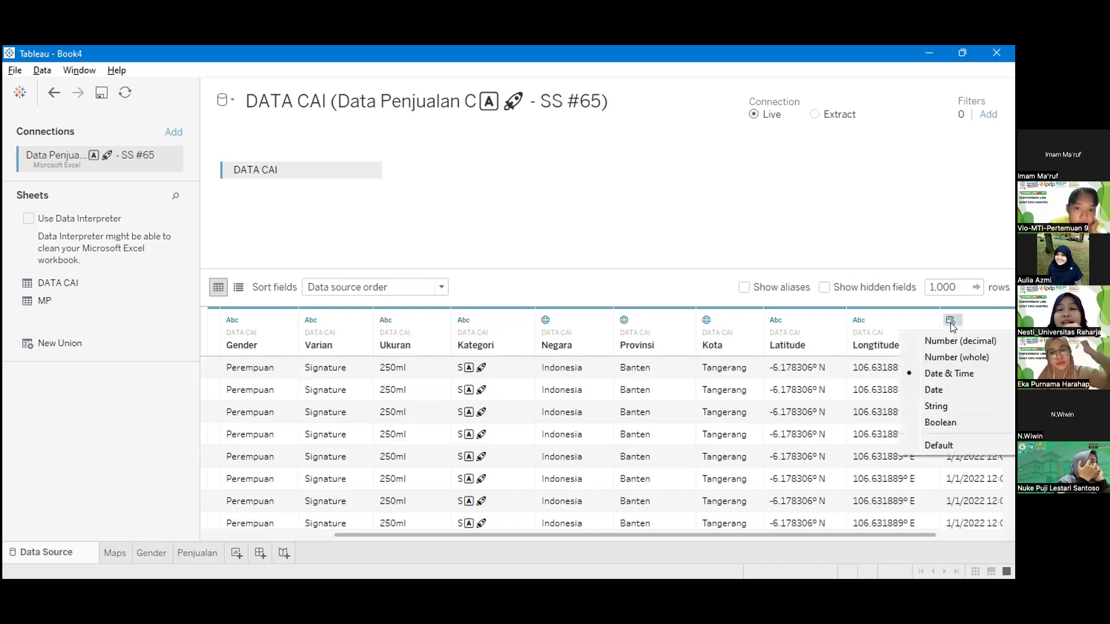
left_click(948, 408)
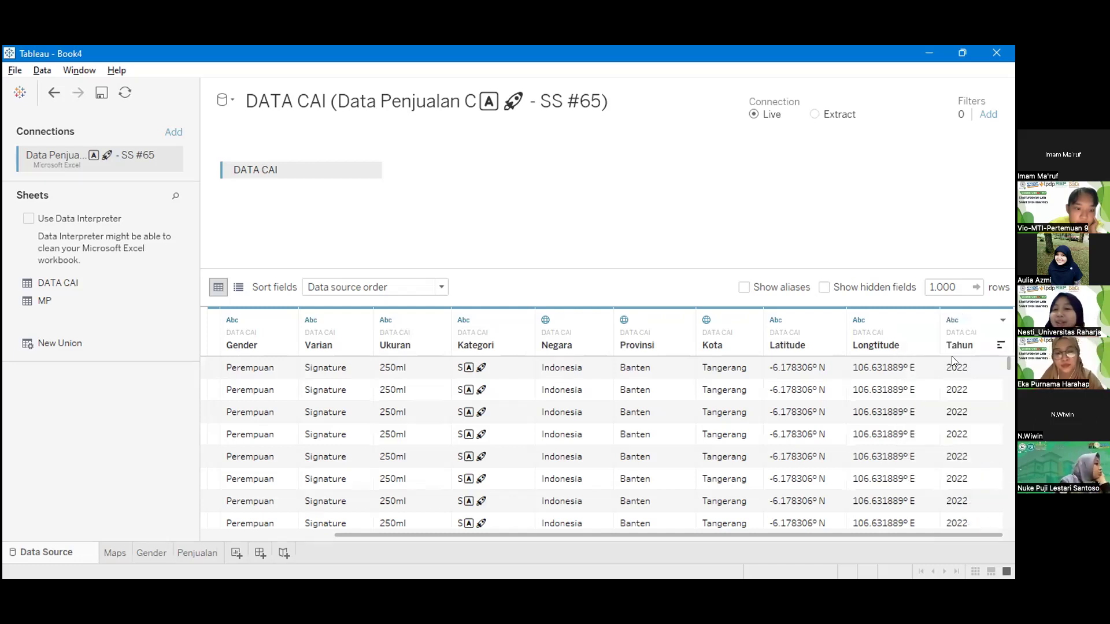
left_click(197, 553)
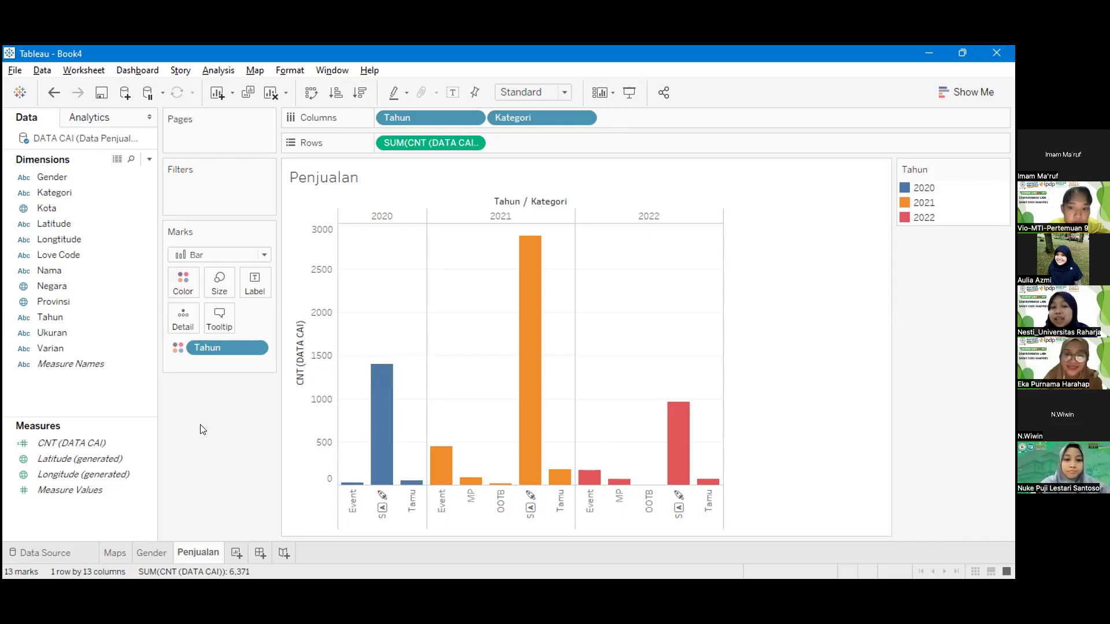
- Try Tahun as the bar label and remove it from the marks again
left_click(45, 315)
left_click_drag(46, 315, 255, 283)
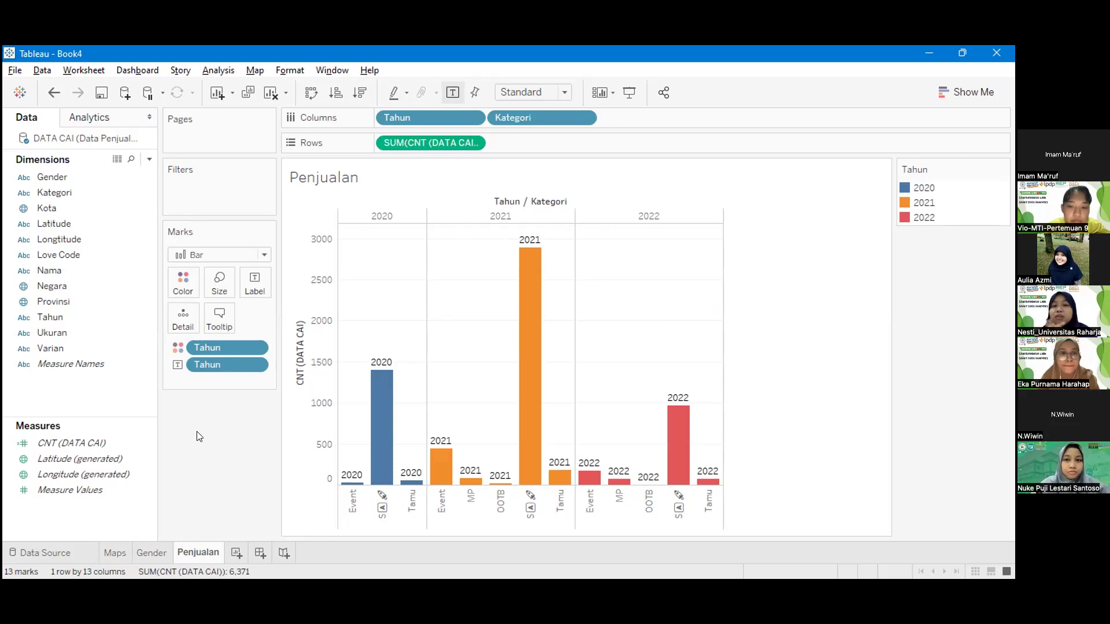
left_click(254, 362)
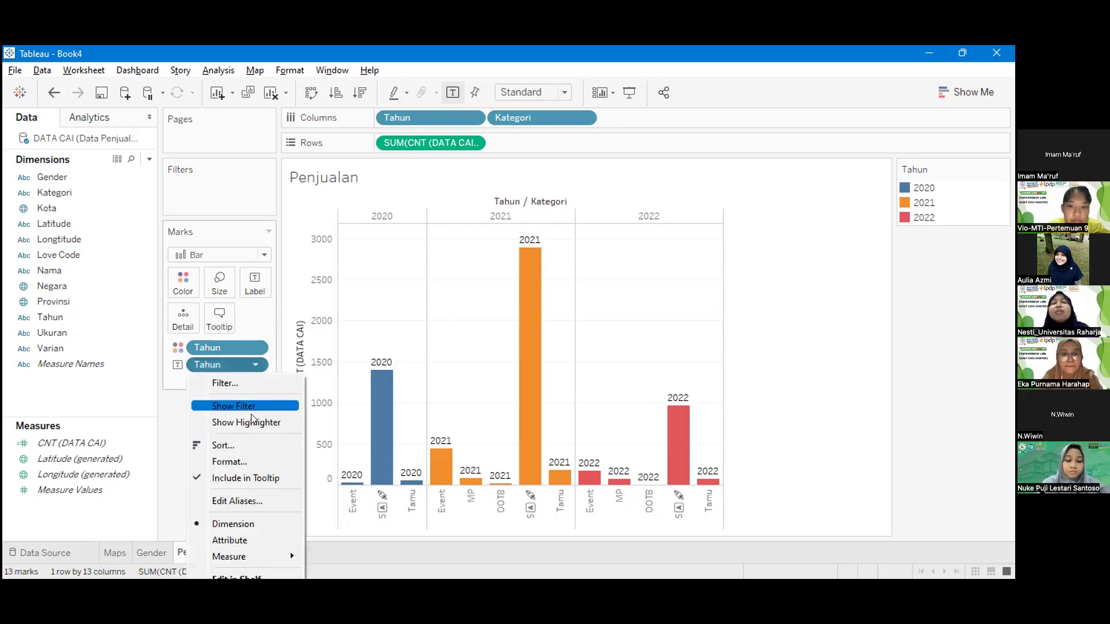
left_click(228, 599)
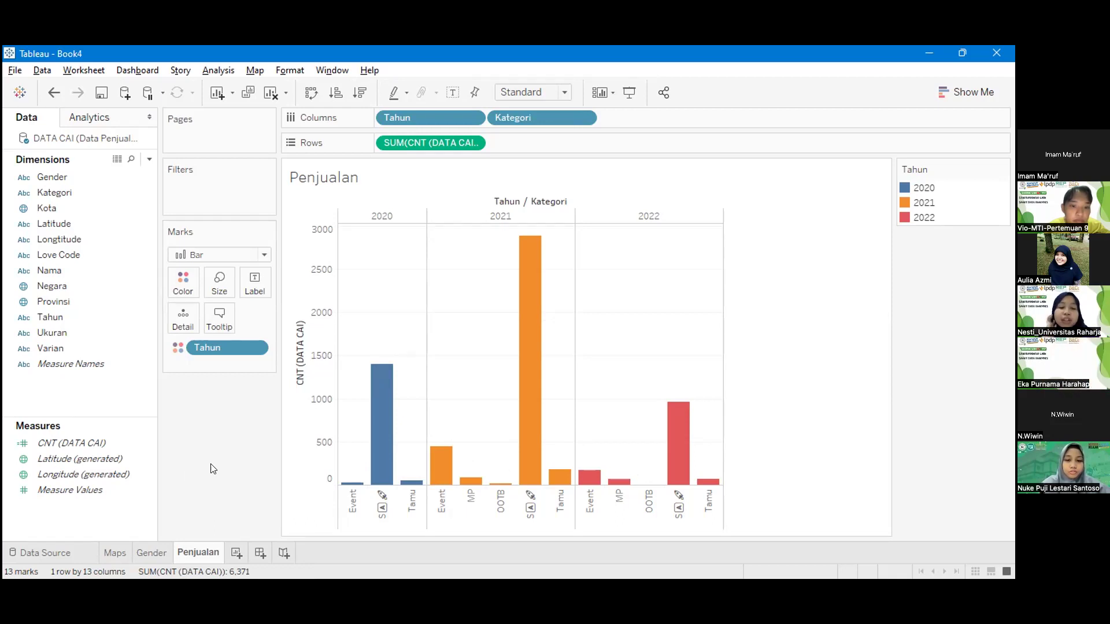
- Label each bar with the CNT (DATA CAI) measure
left_click(88, 441)
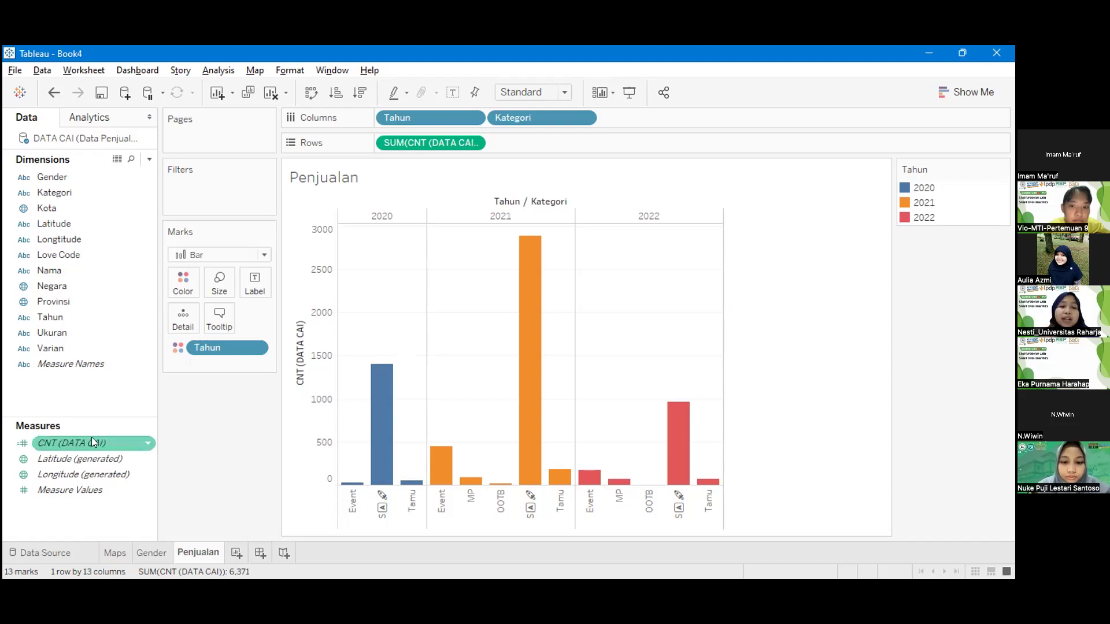
left_click(85, 442)
left_click_drag(85, 443, 255, 284)
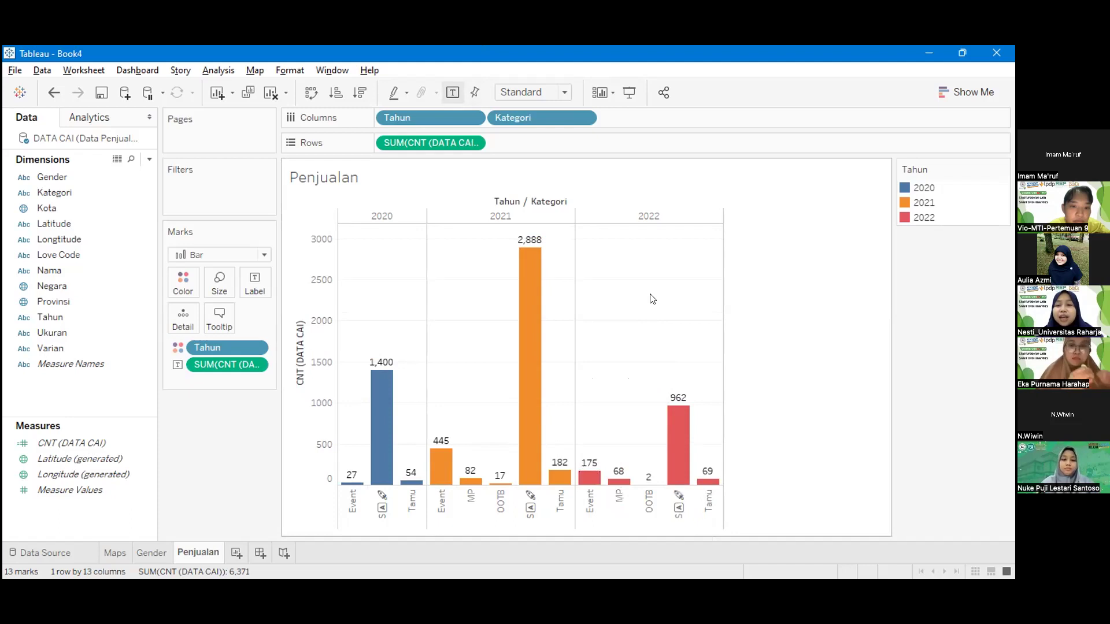
- Open the Penjualan sheet title for editing and select its whole <Sheet Name> text
double_click(336, 176)
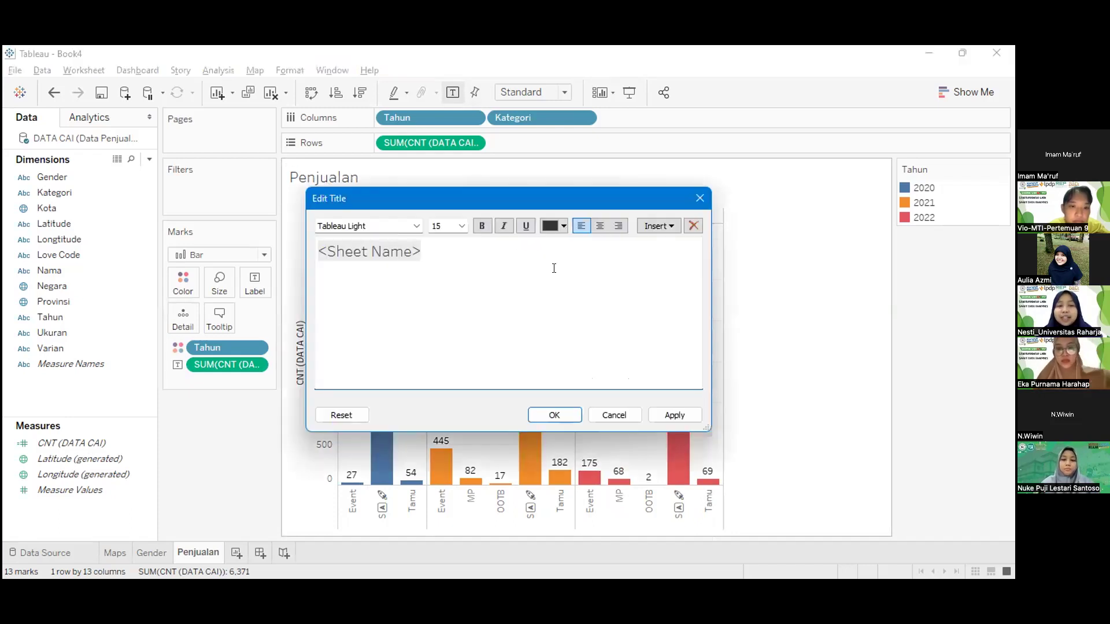
left_click(521, 280)
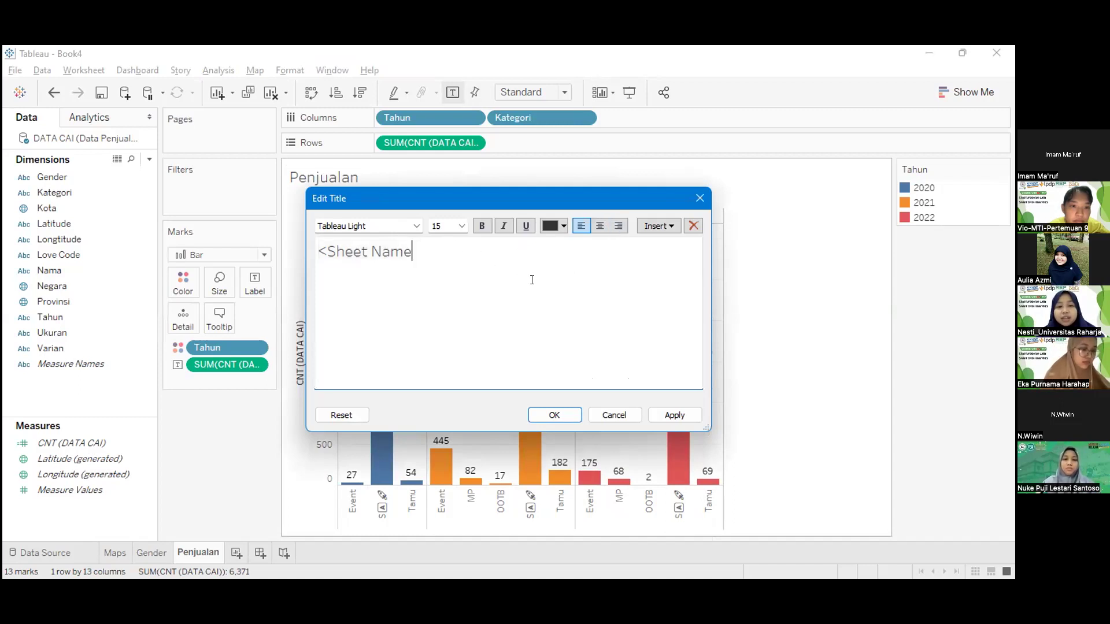
key("BackSpace")
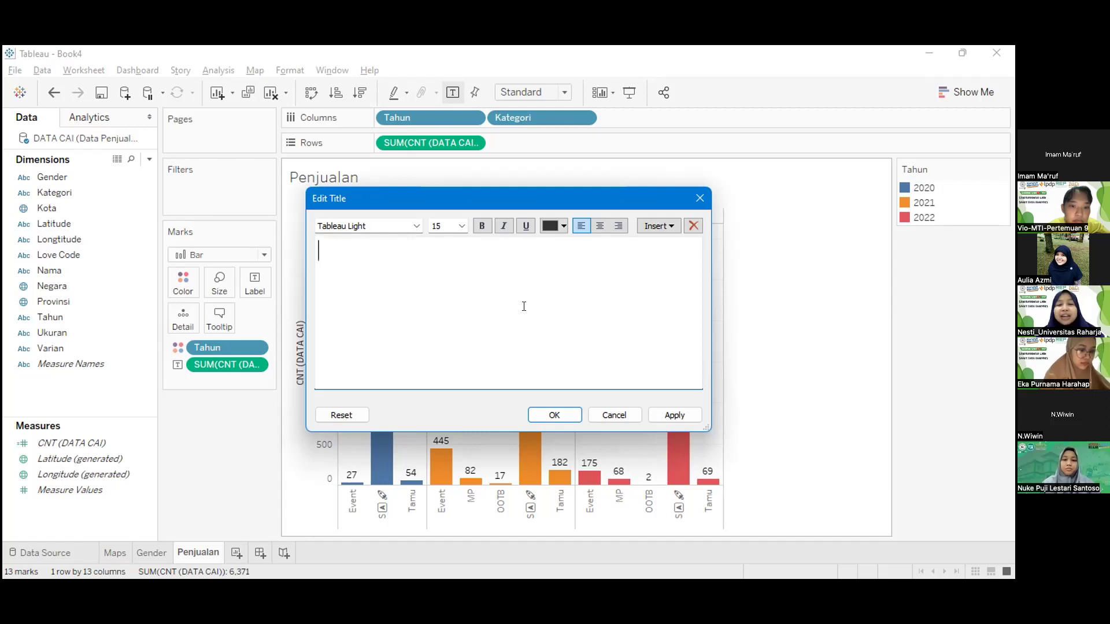
key("ctrl+z")
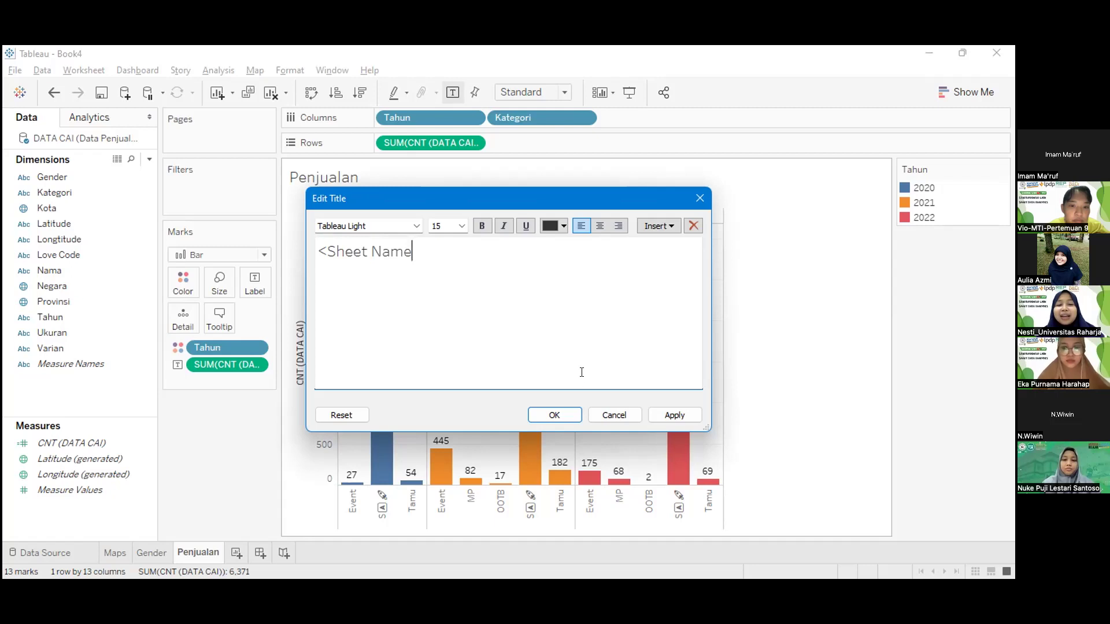
key("ctrl+a")
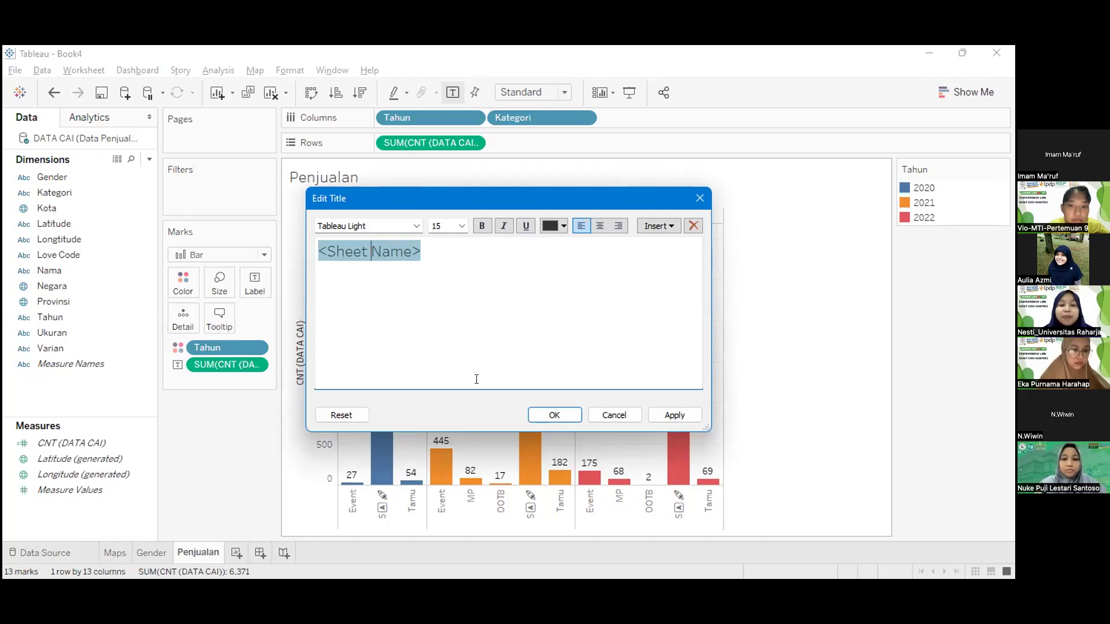
- Try the Antonio font on the sheet title
left_click(410, 243)
left_click(417, 226)
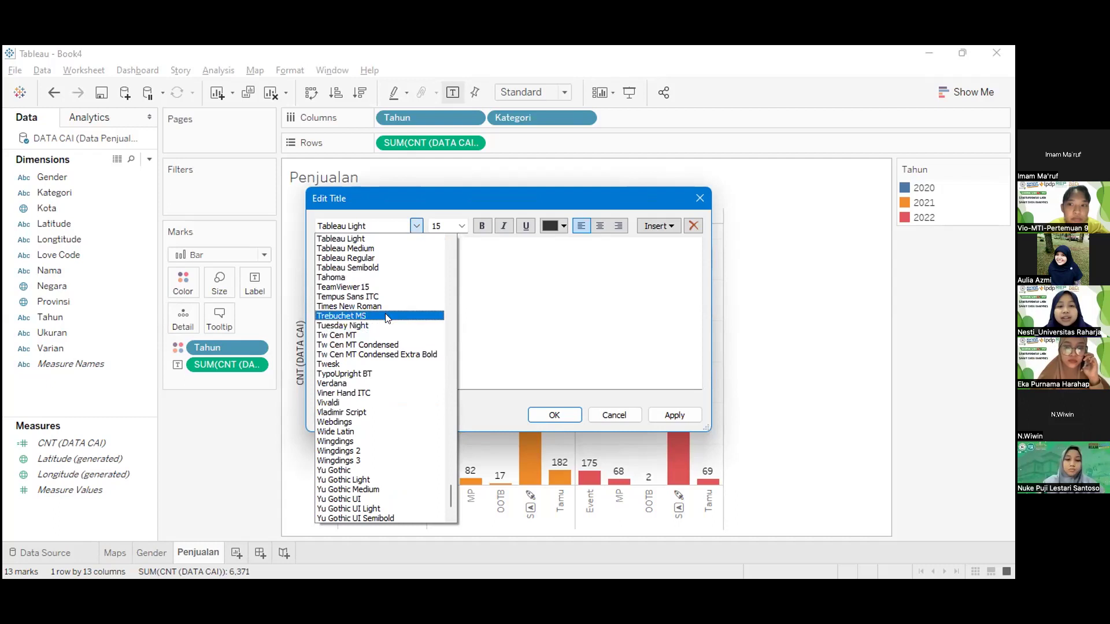
scroll(387, 318, "up", 4)
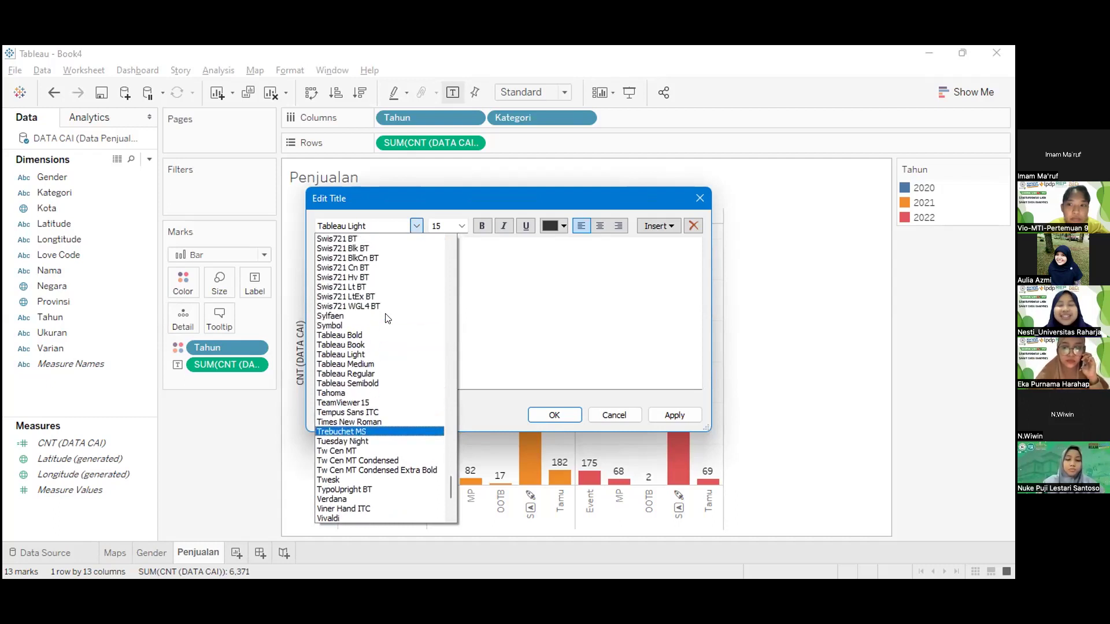
scroll(421, 474, "down", 3)
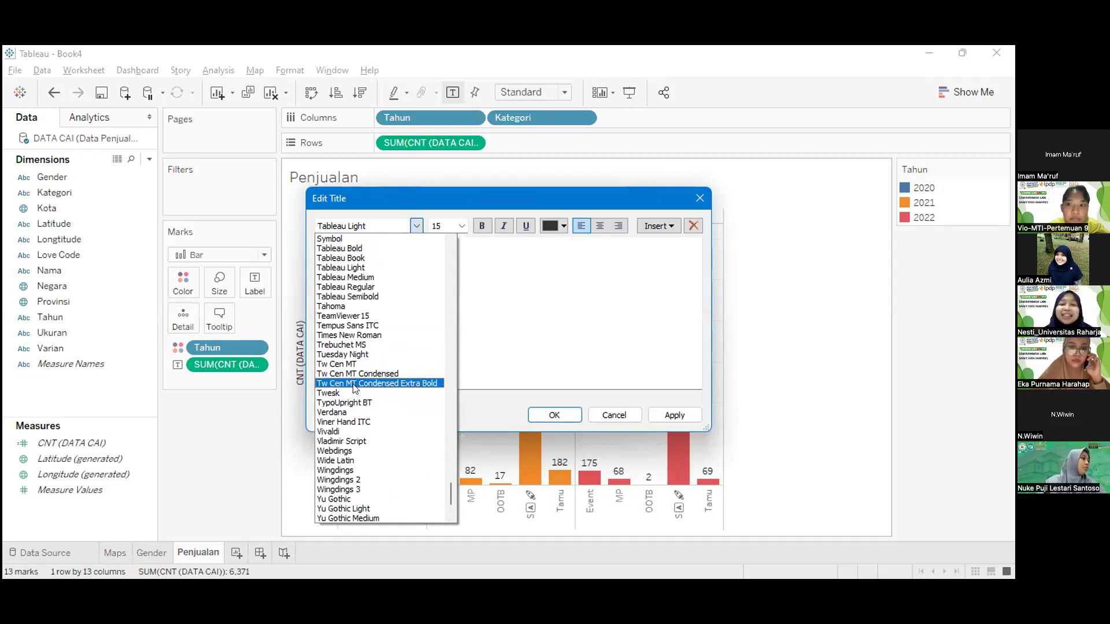
scroll(319, 306, "up", 6)
scroll(320, 305, "up", 18)
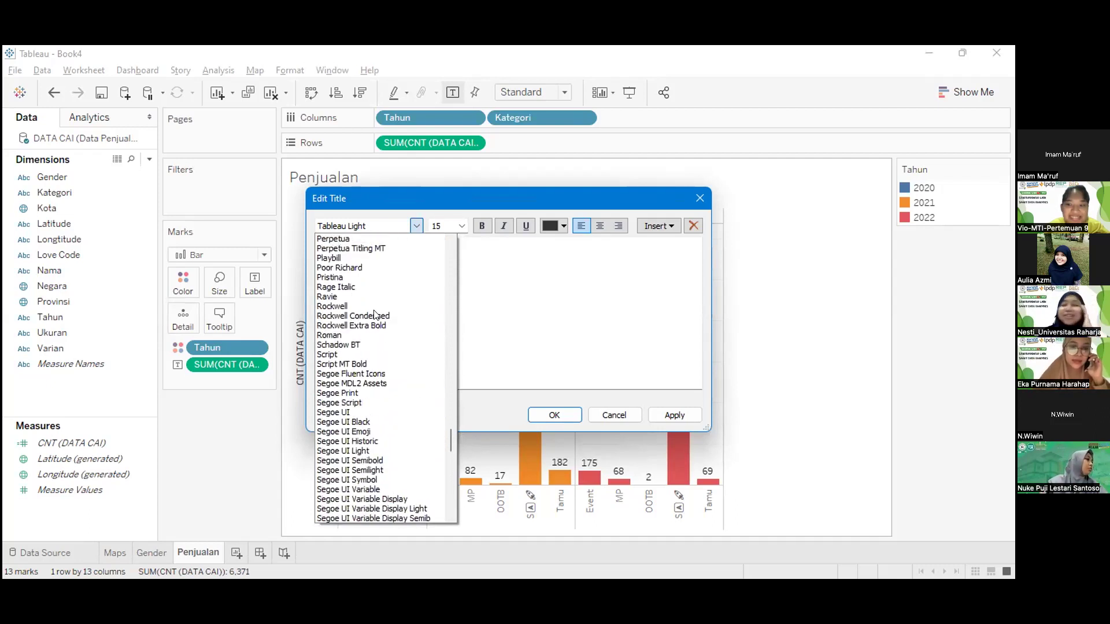
scroll(376, 315, "up", 20)
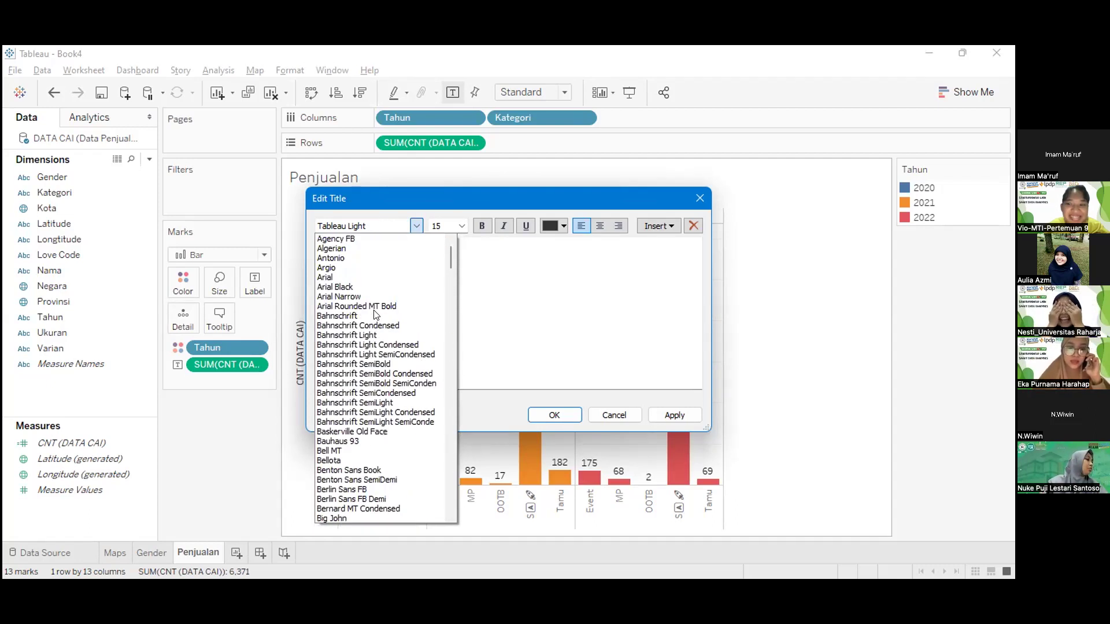
left_click(342, 264)
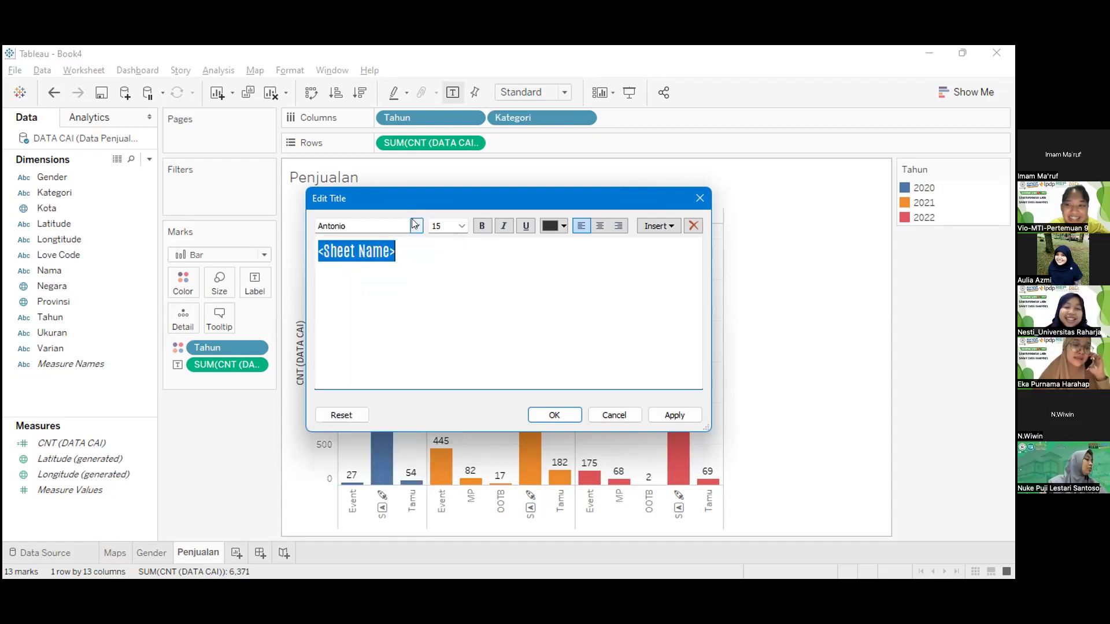
- Set the sheet title's font to Calibri and make it bold
left_click(416, 226)
scroll(365, 450, "down", 10)
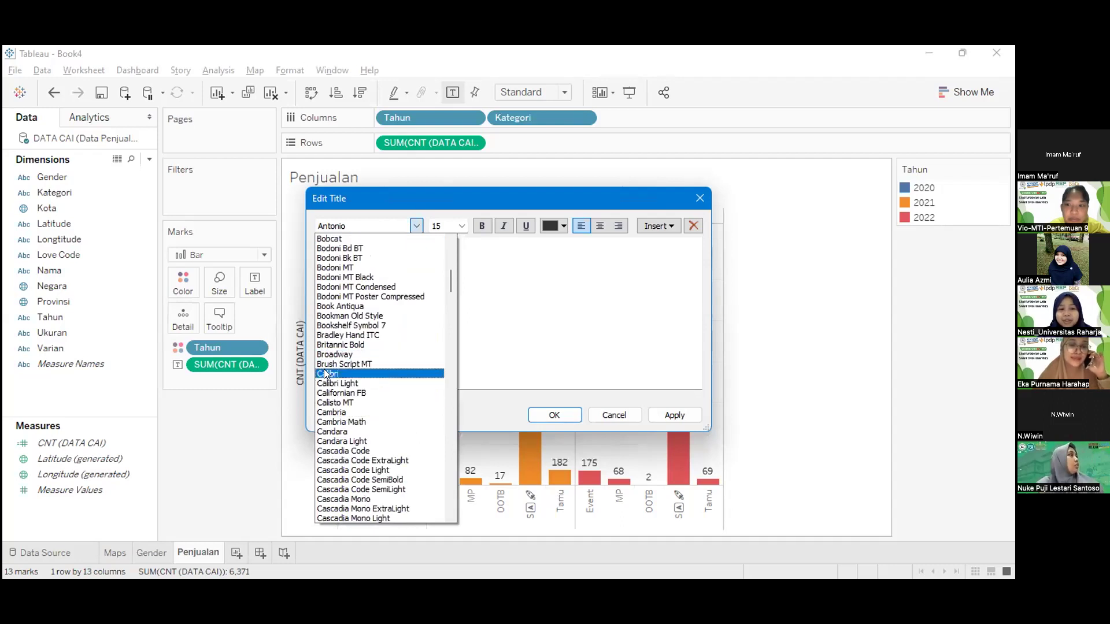
left_click(323, 372)
key("ctrl+b")
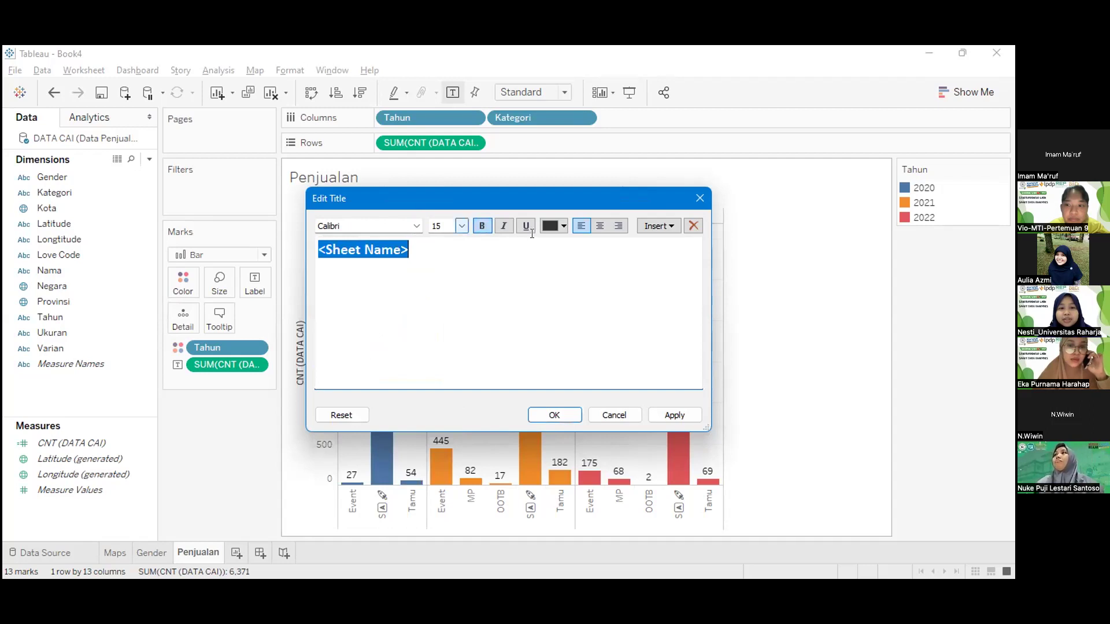
- Color the sheet title green and center it
left_click(565, 225)
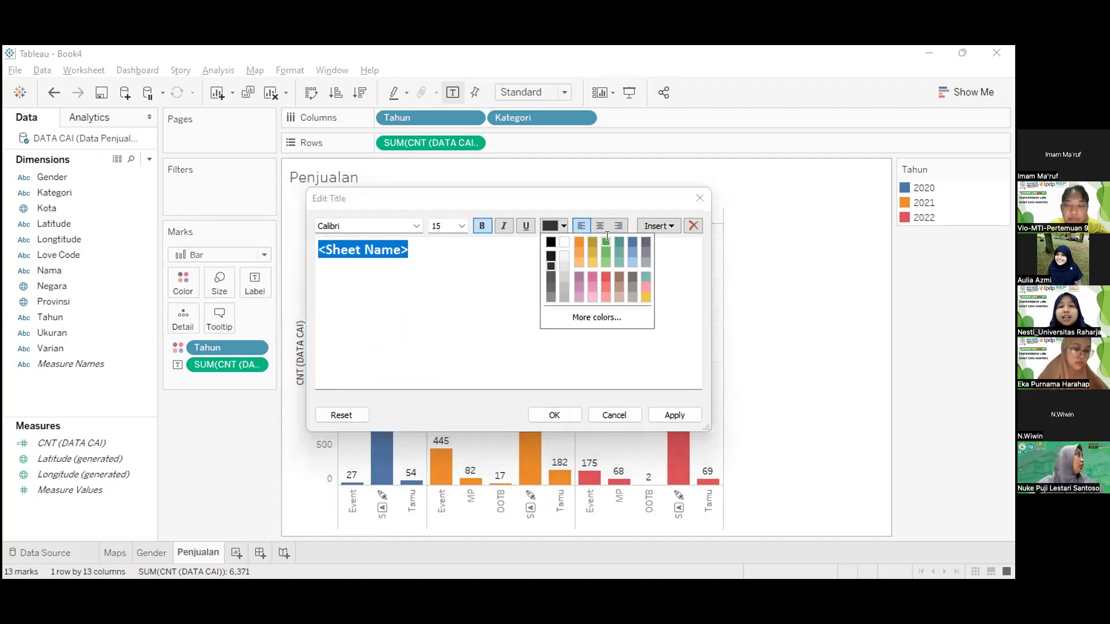
left_click(606, 242)
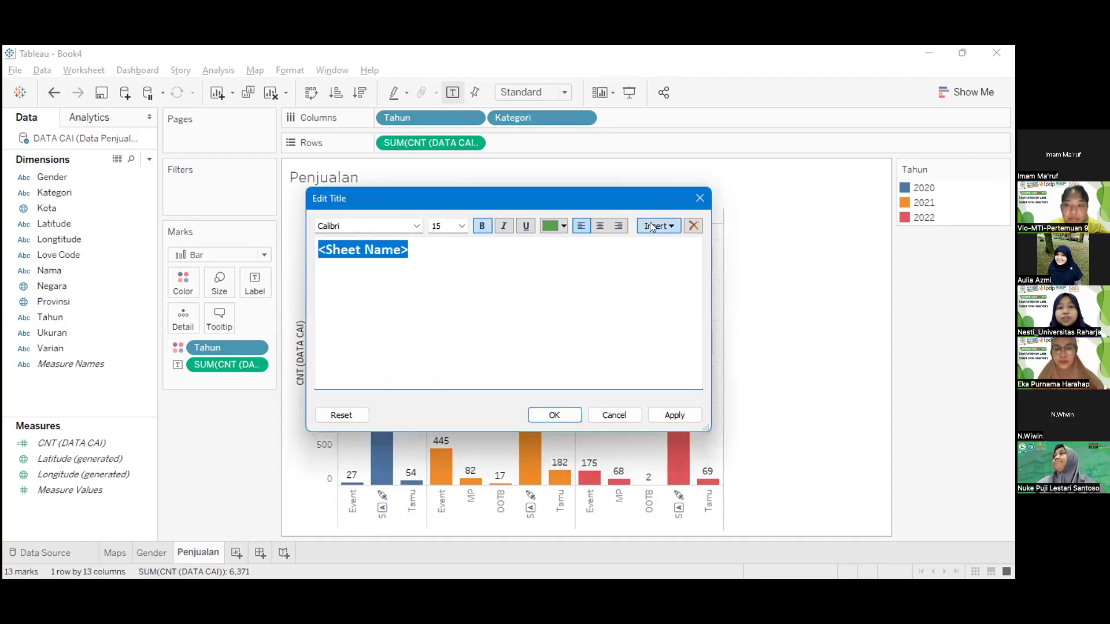
left_click(598, 225)
- Try a font size of 16 on the sheet title and apply it
left_click(455, 223)
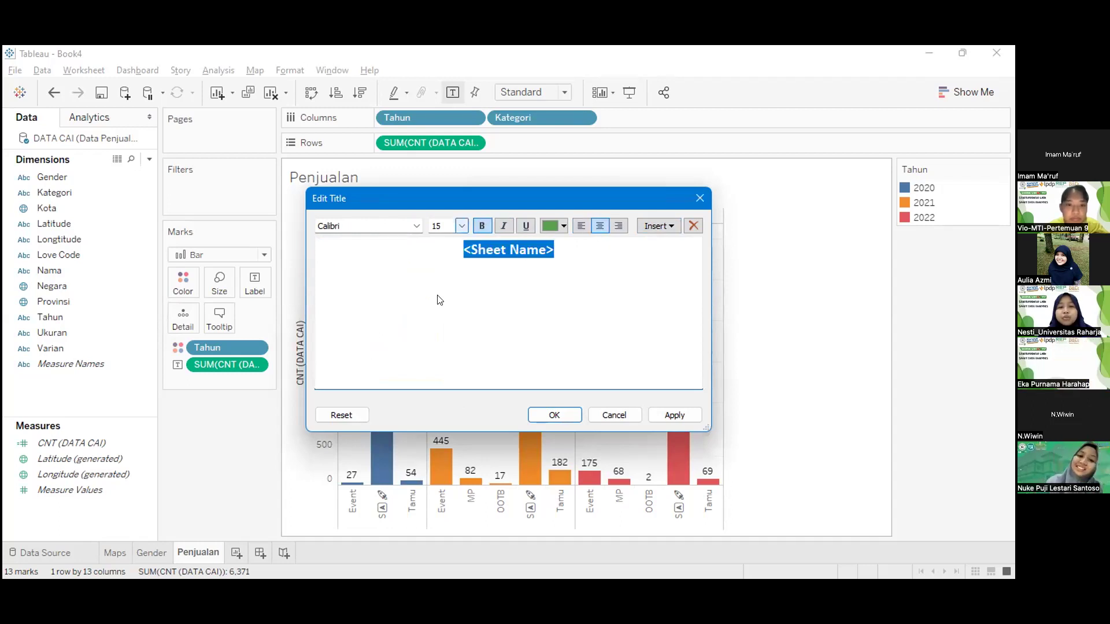
left_click(436, 301)
left_click(657, 415)
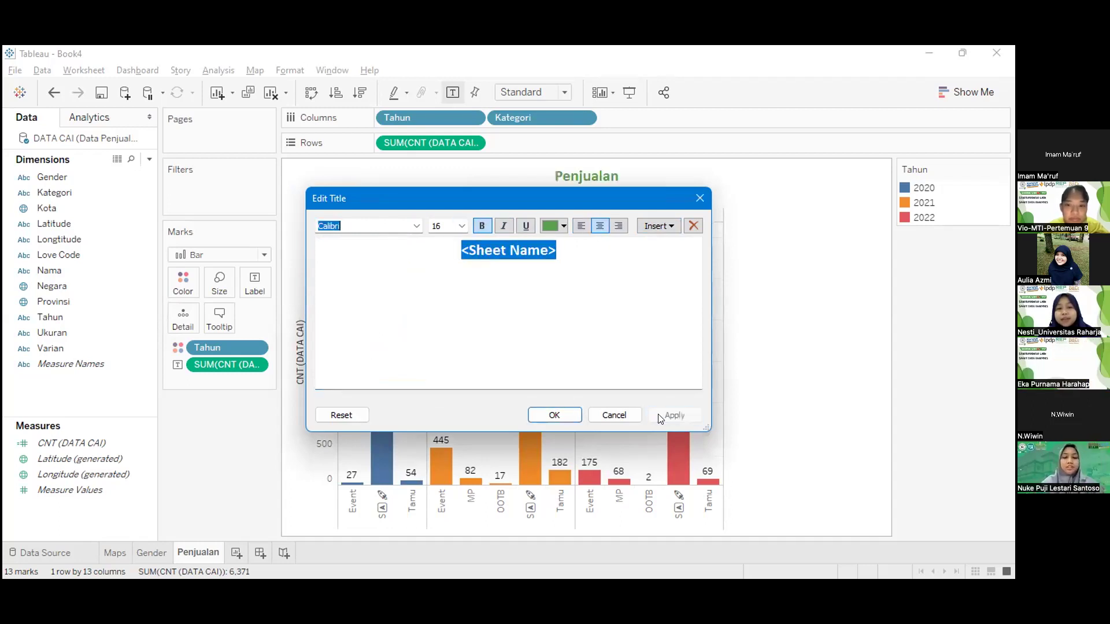
- Set the sheet title's font size to 20 and confirm the title changes
left_click(459, 226)
left_click(447, 326)
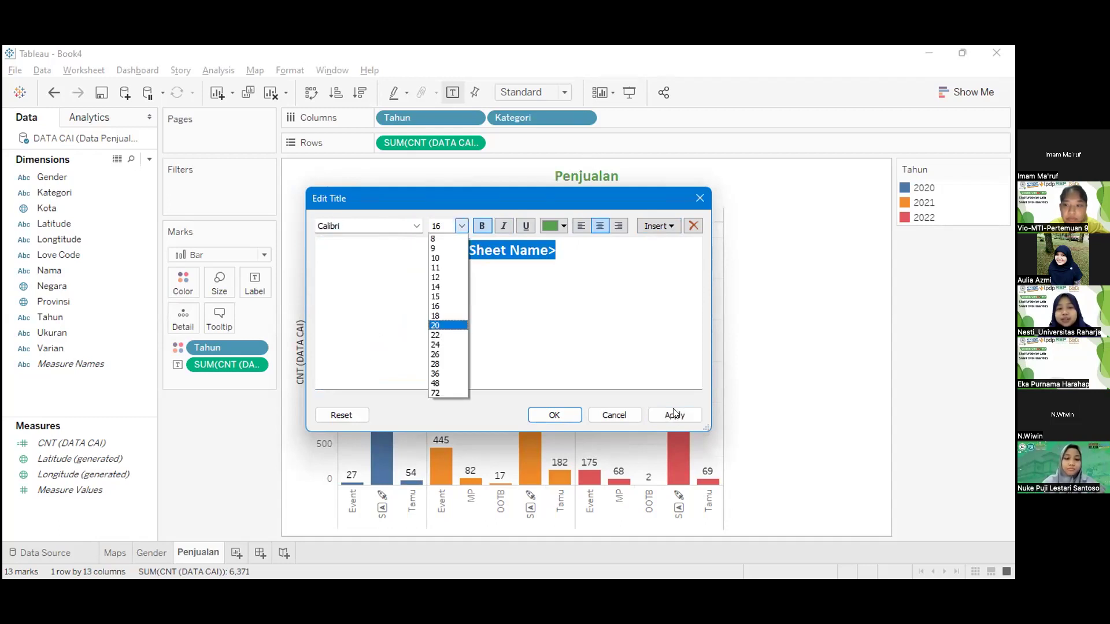
left_click(674, 415)
left_click(554, 415)
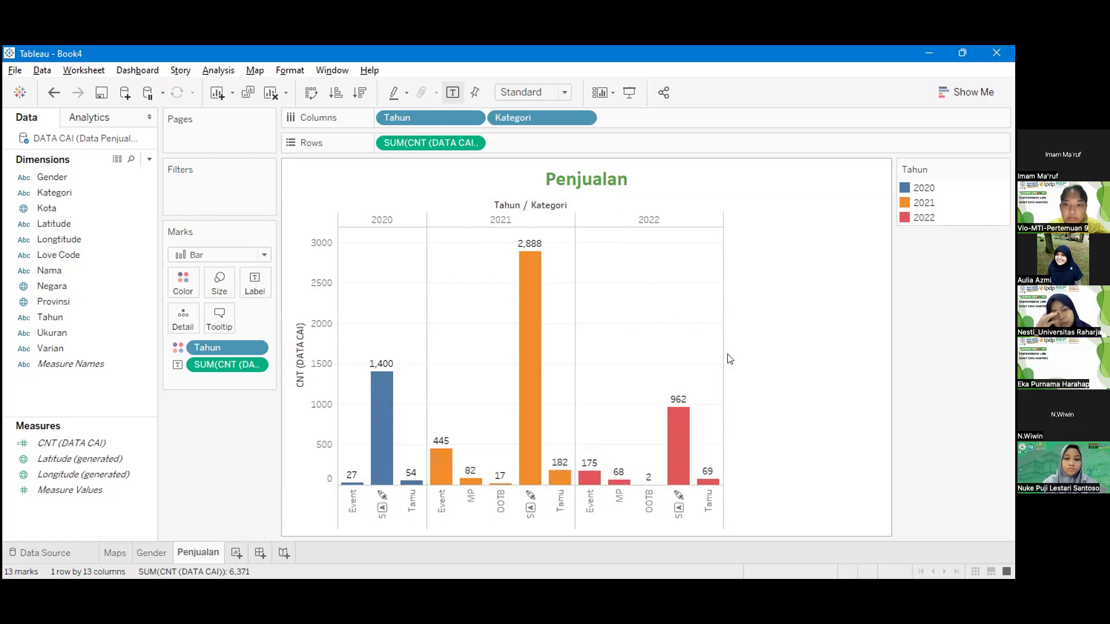
- Format the Penjualan title with a pale cream background shading
double_click(560, 178)
left_click(688, 197)
right_click(601, 170)
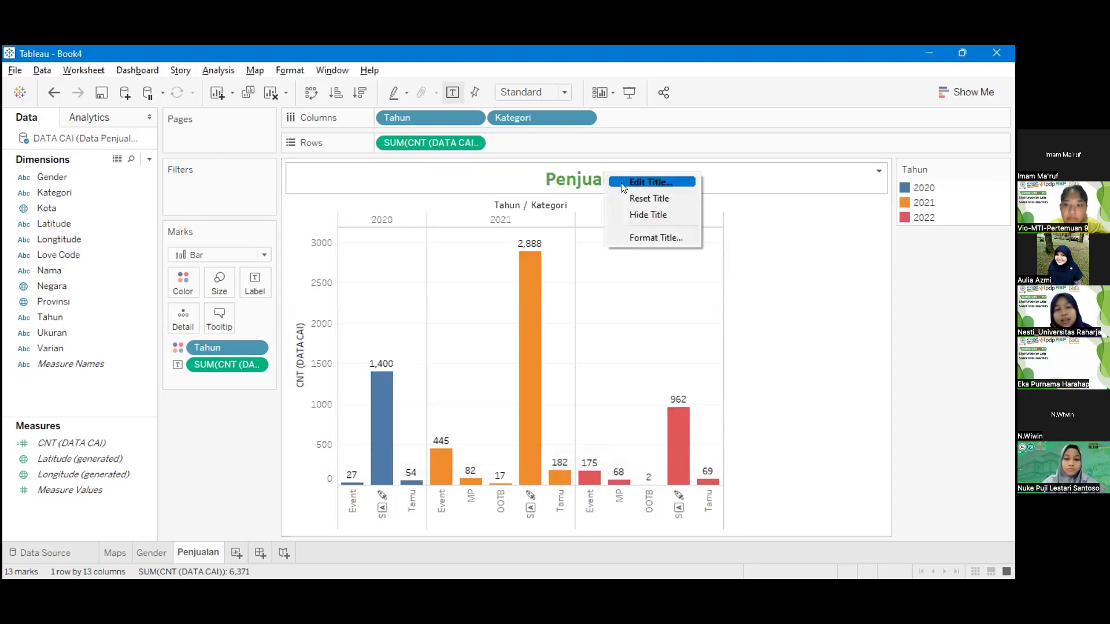
left_click(644, 237)
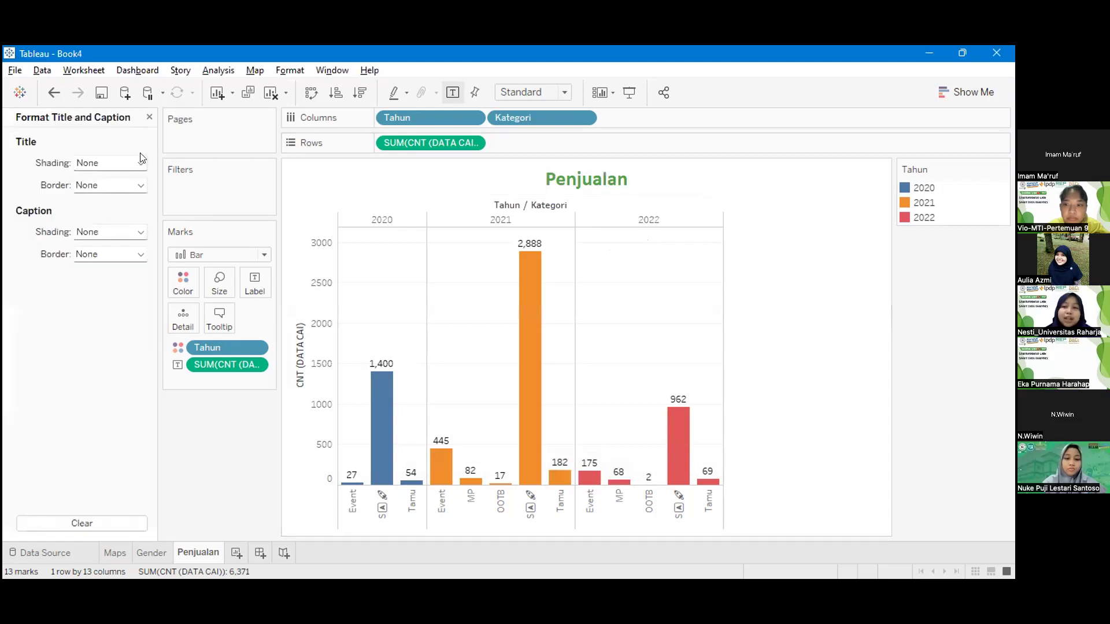
left_click(139, 185)
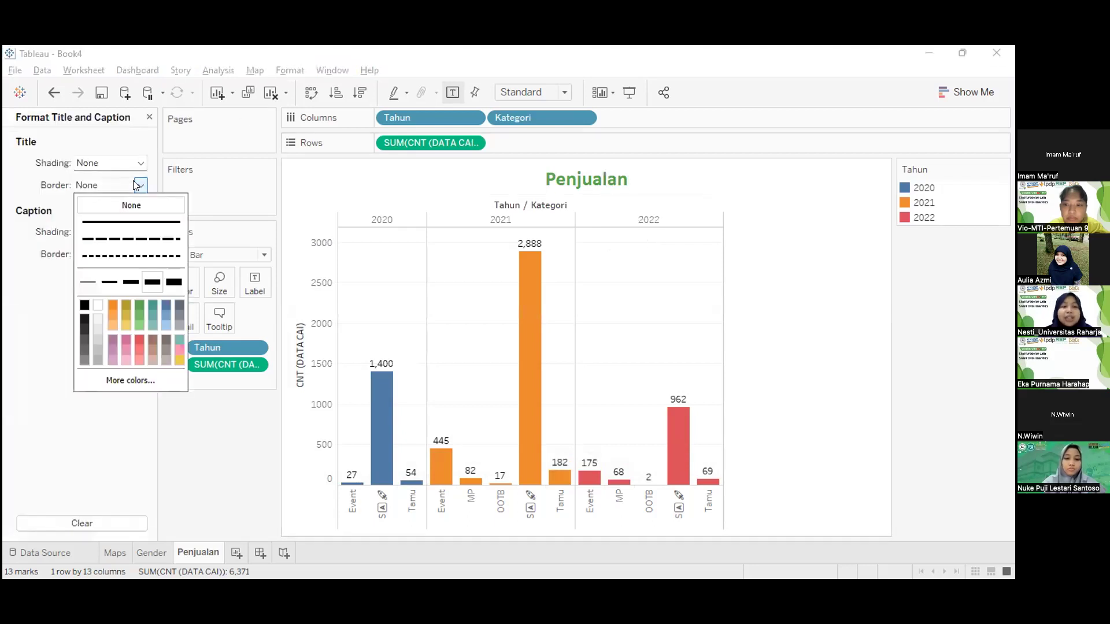
left_click(137, 185)
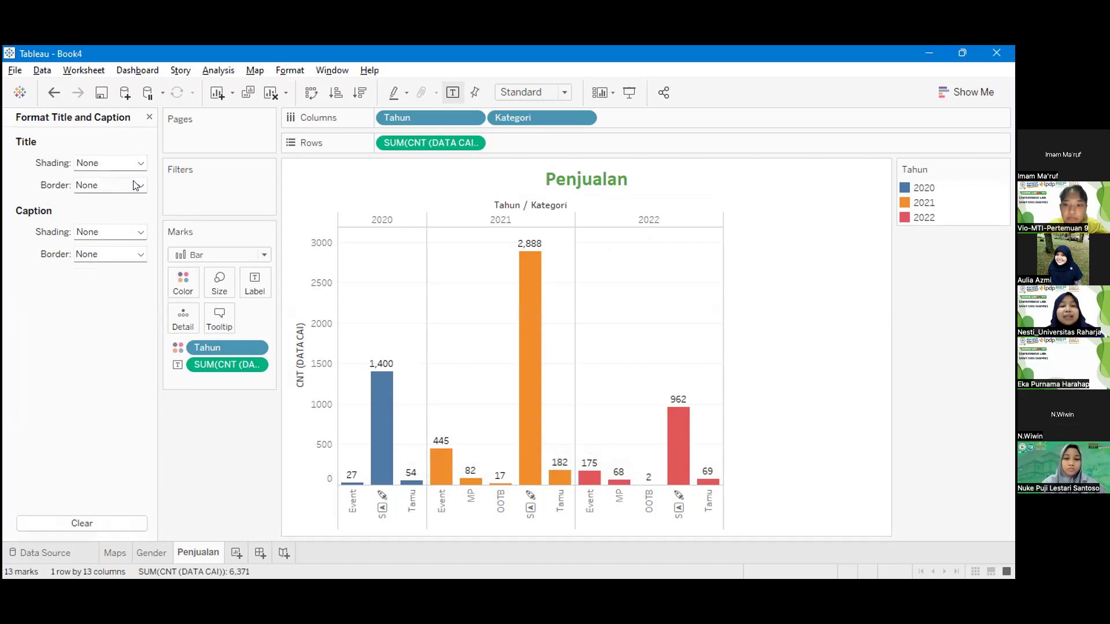
left_click(131, 169)
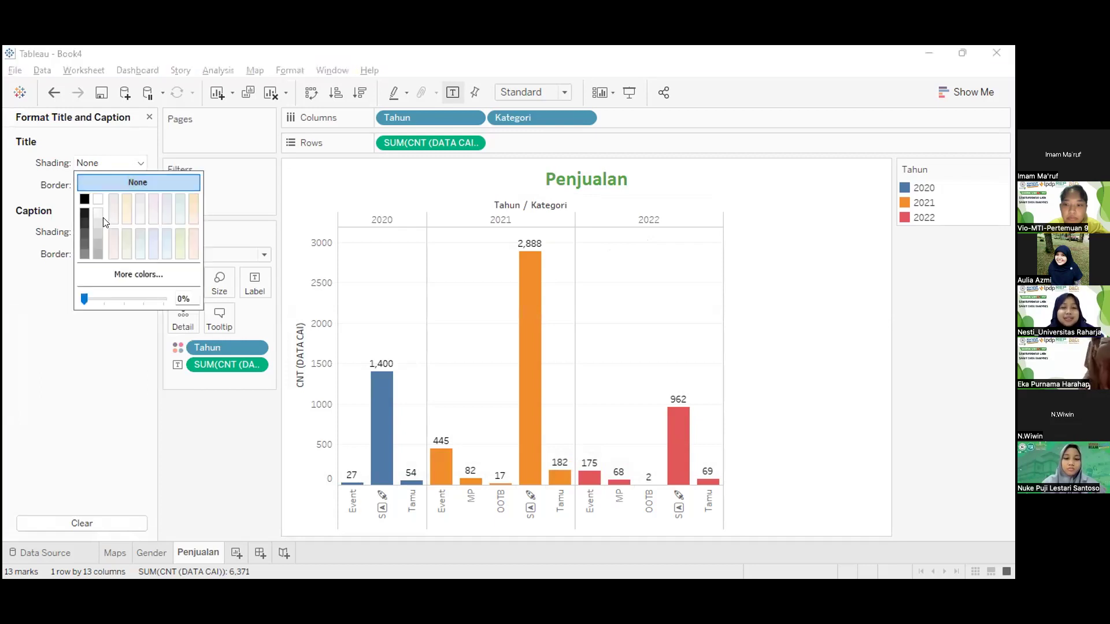
left_click(126, 211)
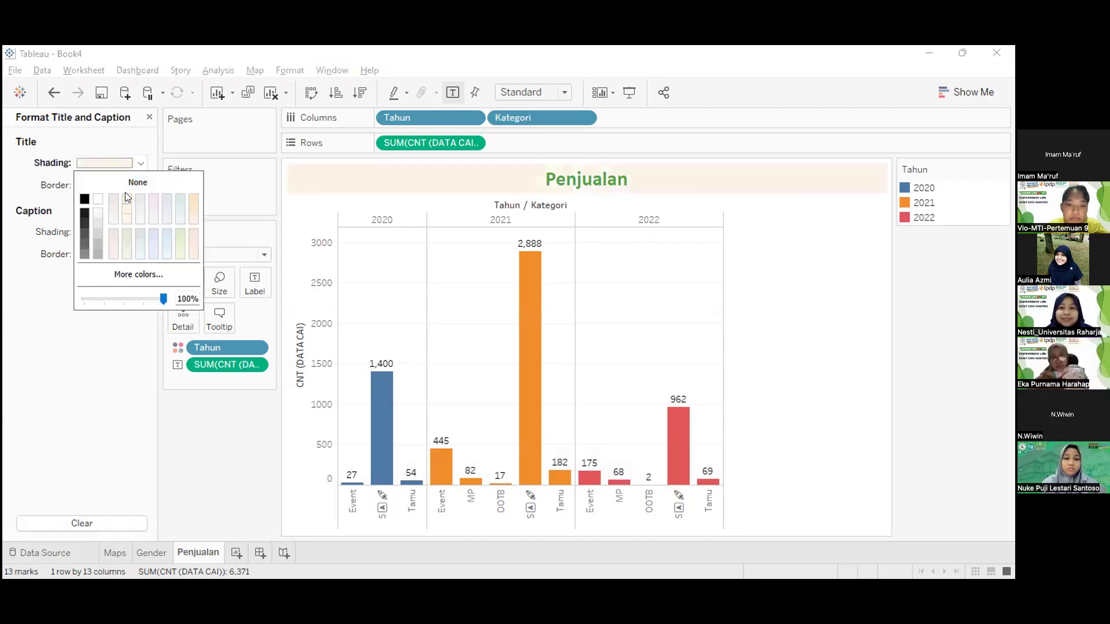
left_click(140, 164)
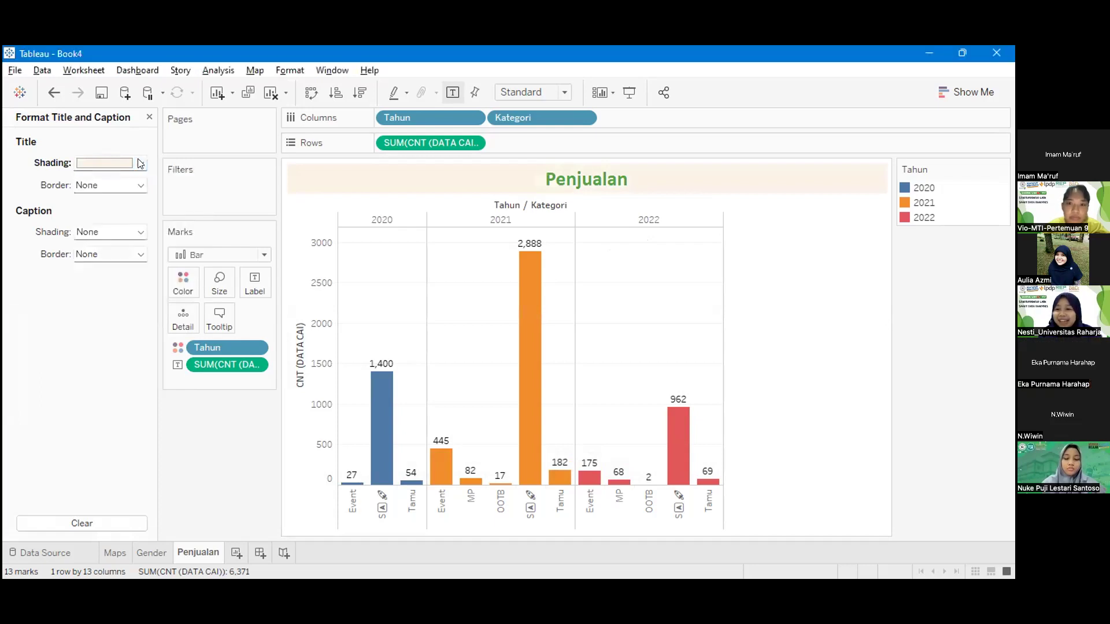
- Give the sheet title a dotted border in the thinnest line weight, colored gray
left_click(140, 185)
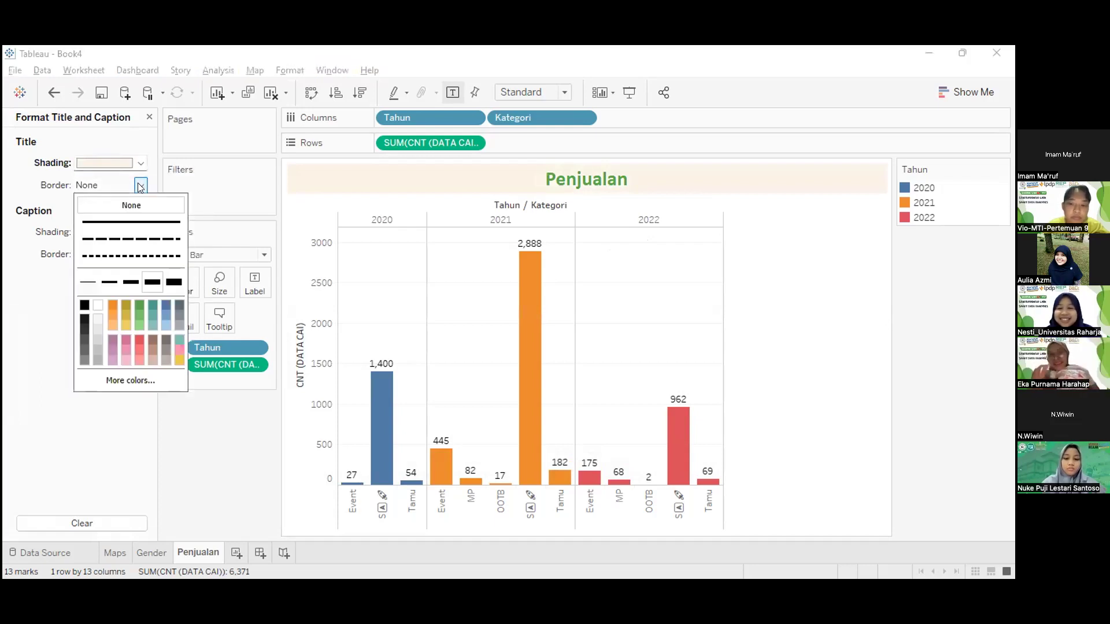
left_click(135, 263)
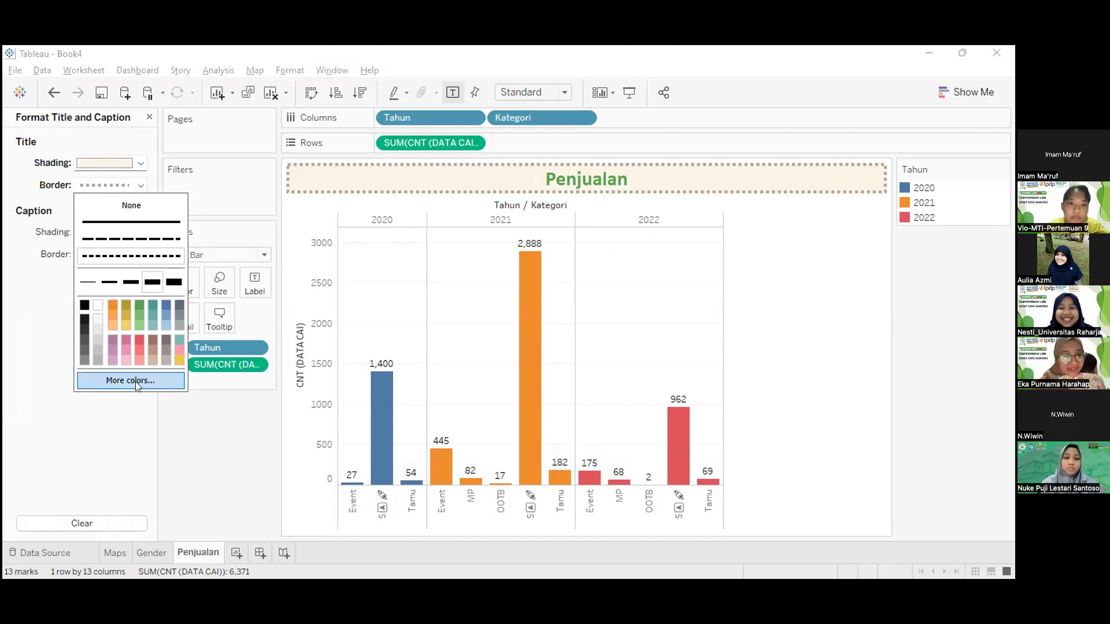
left_click(91, 282)
left_click(108, 283)
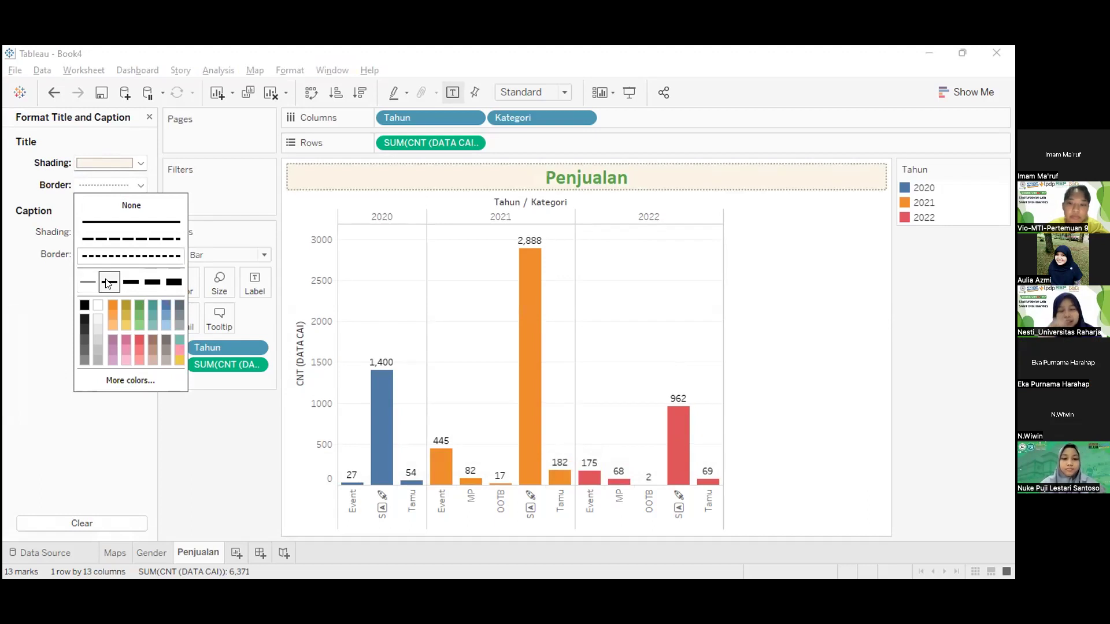
left_click(92, 283)
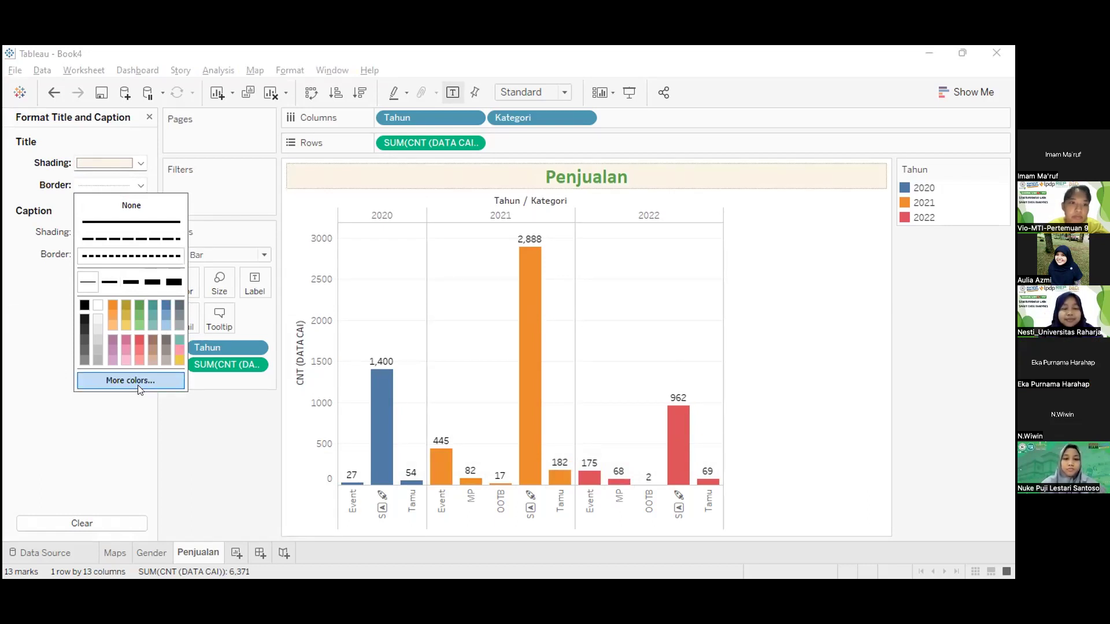
left_click(180, 326)
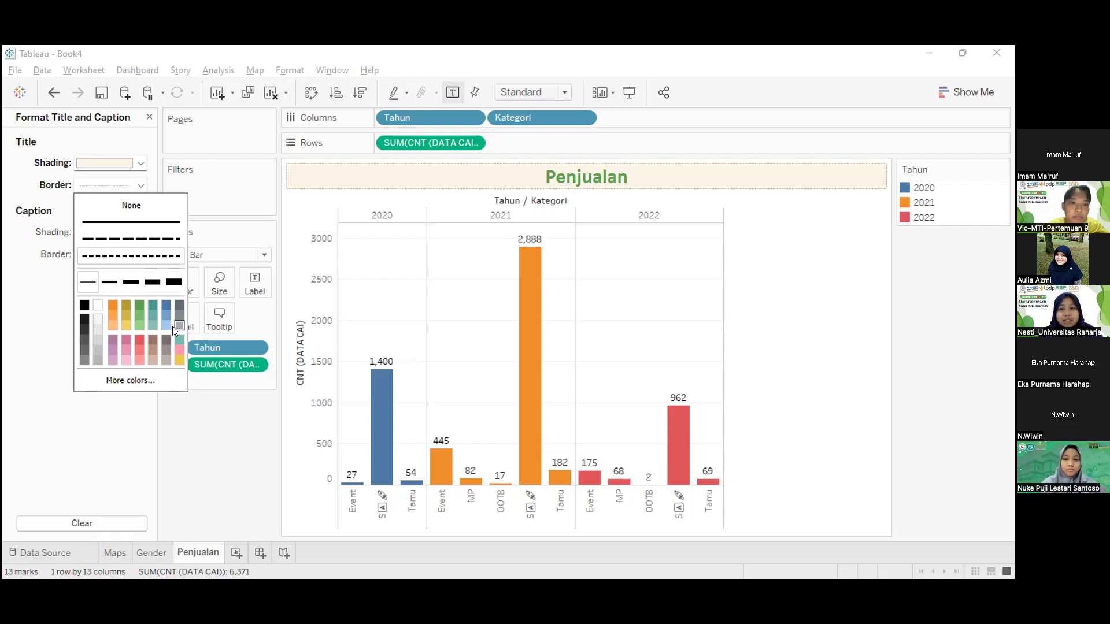
left_click(36, 312)
left_click(113, 232)
left_click(114, 234)
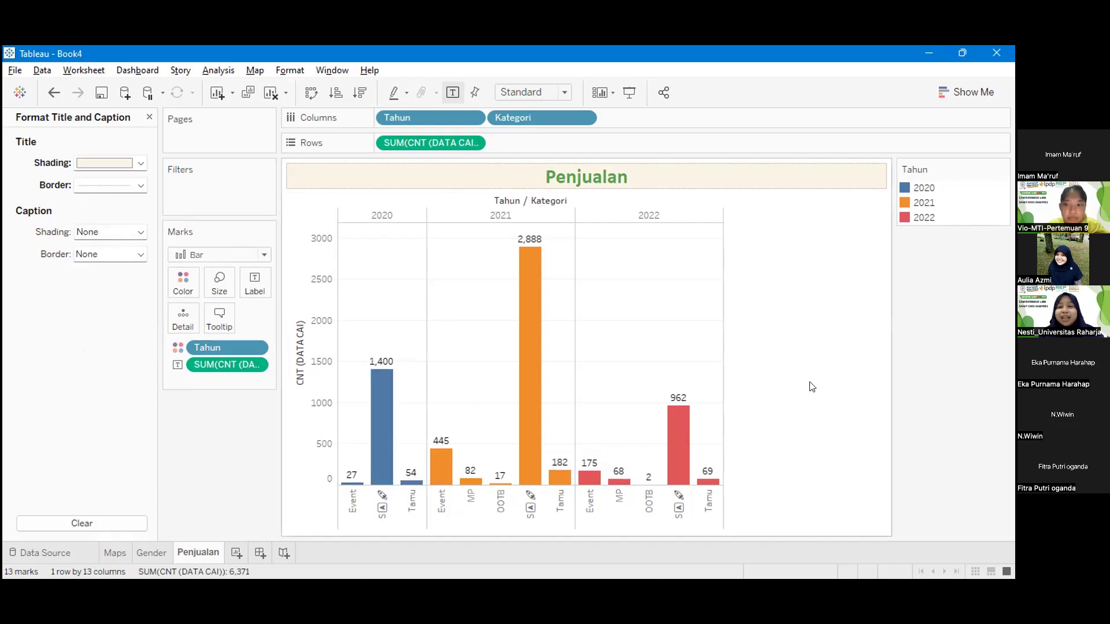
double_click(571, 176)
left_click(674, 415)
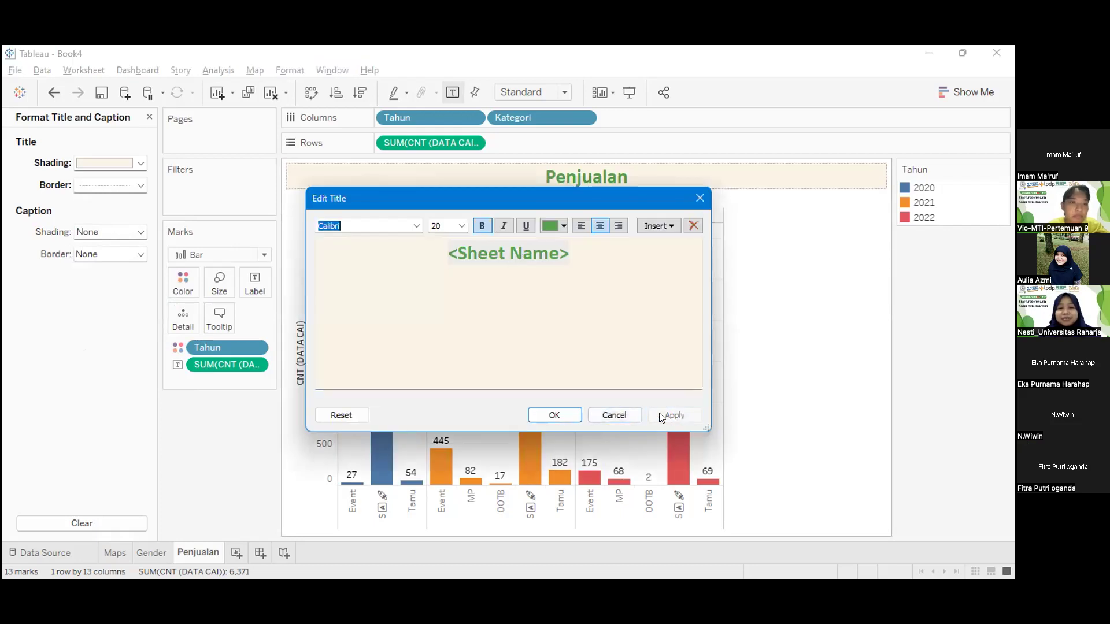
left_click(695, 202)
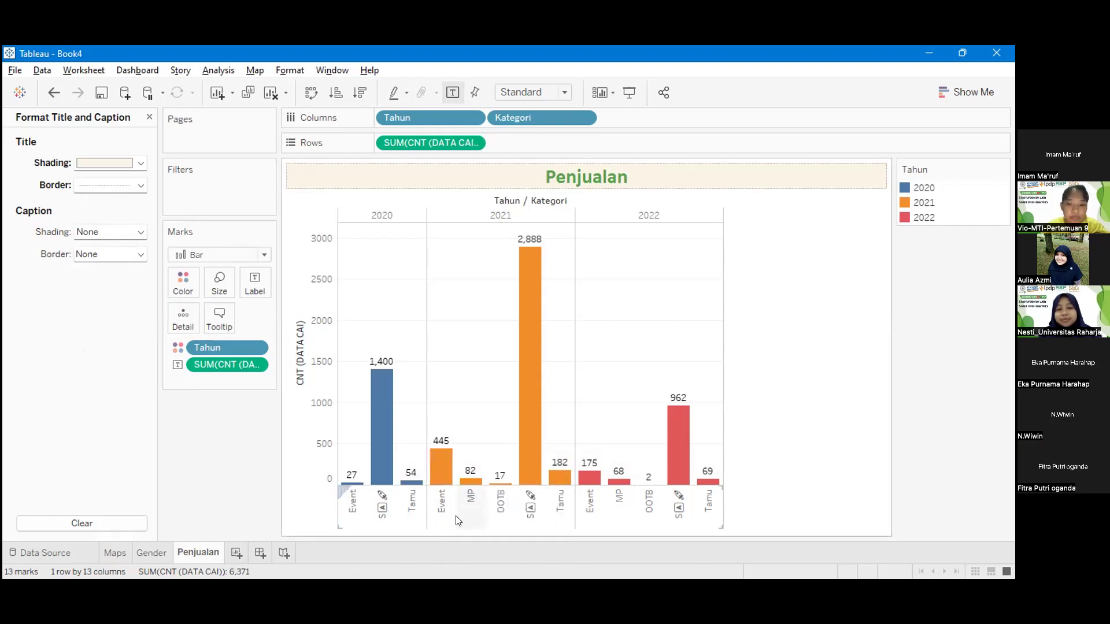
- Try a gray background shading on the whole worksheet and undo it
mouse_move(439, 466)
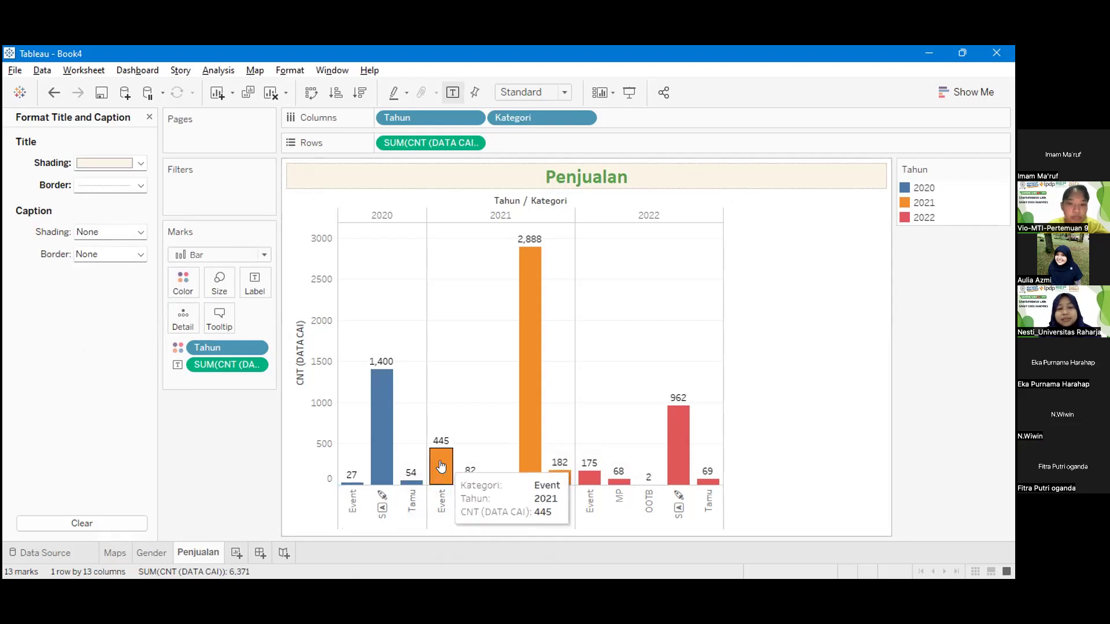
left_click(440, 466)
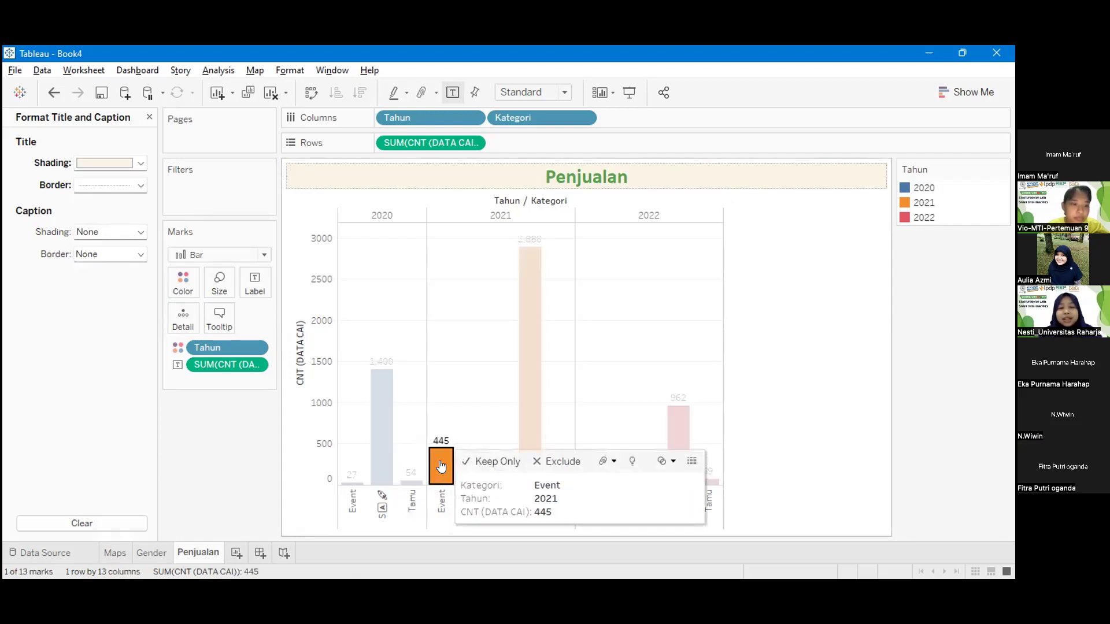
right_click(441, 466)
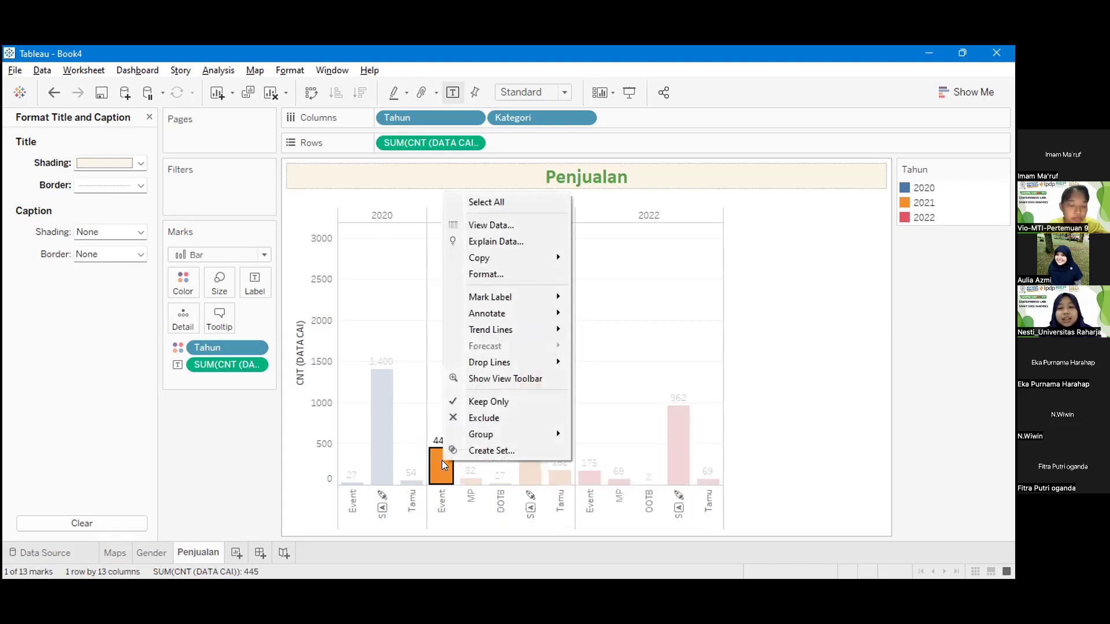
left_click(502, 274)
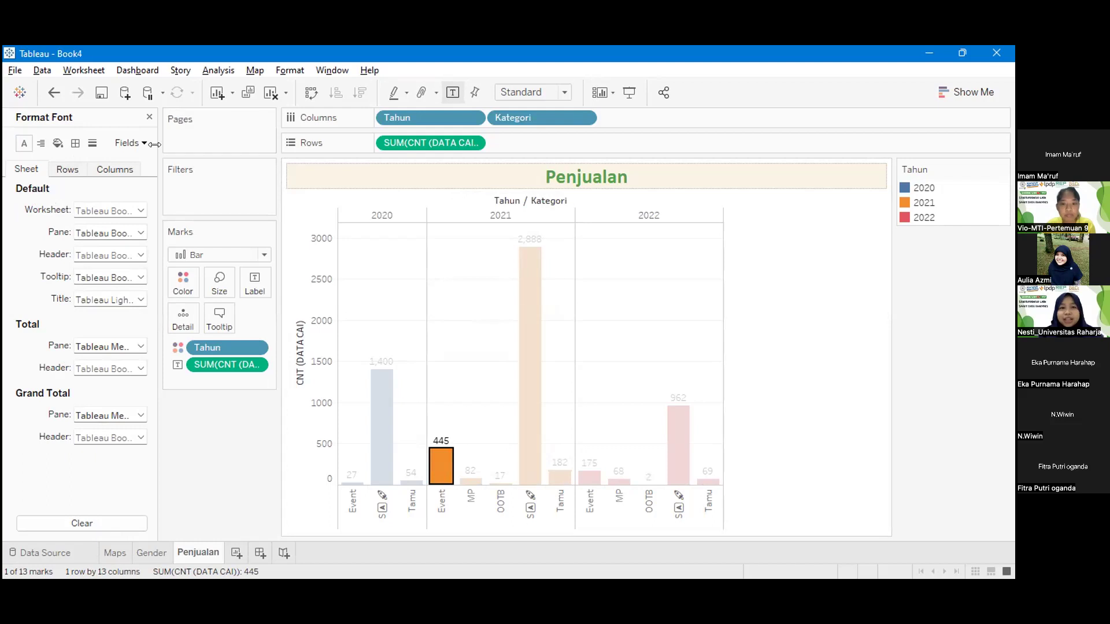
left_click(58, 142)
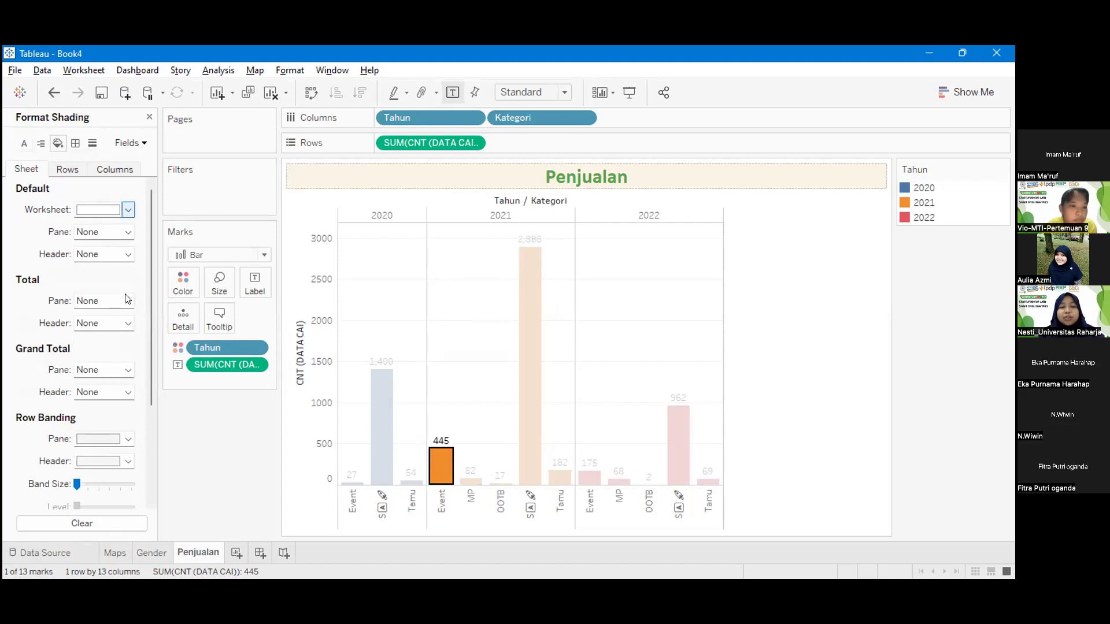
left_click(127, 210)
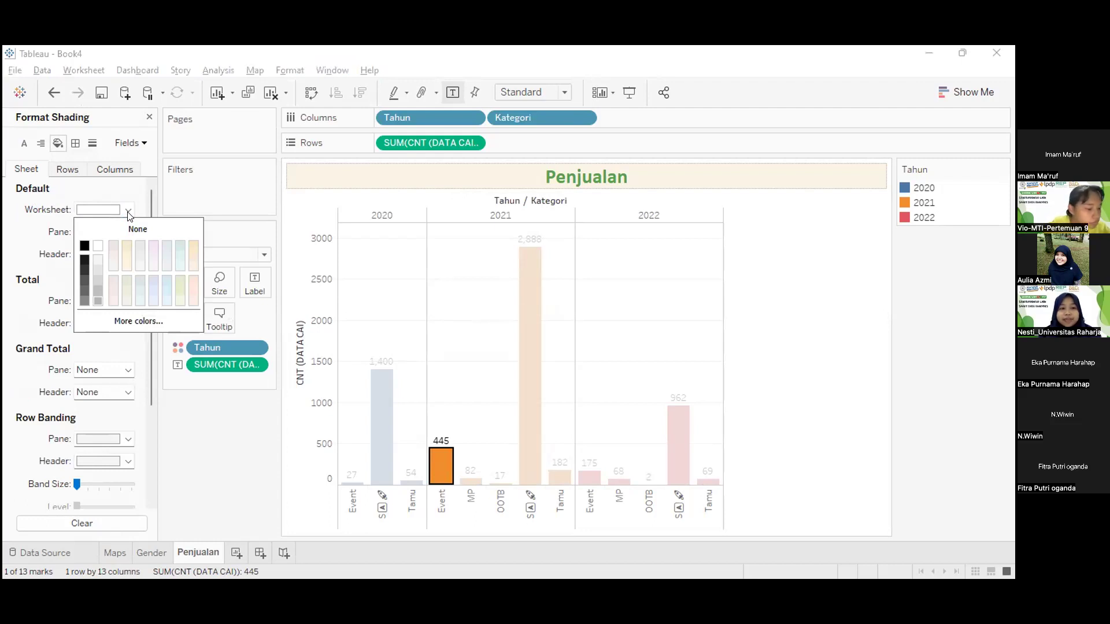
left_click(98, 291)
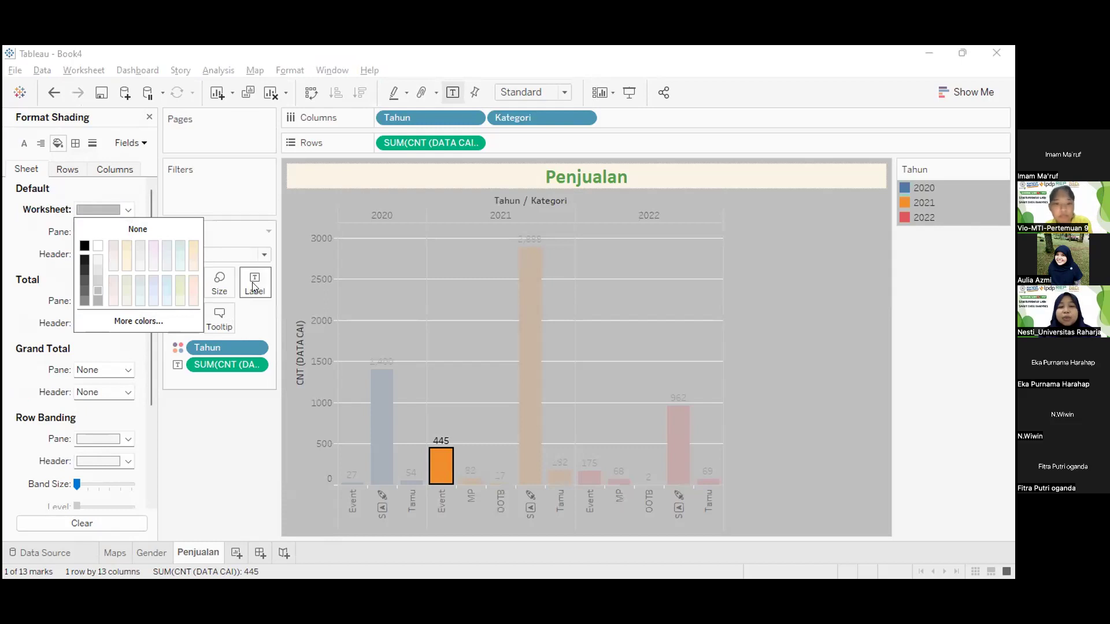
left_click(546, 366)
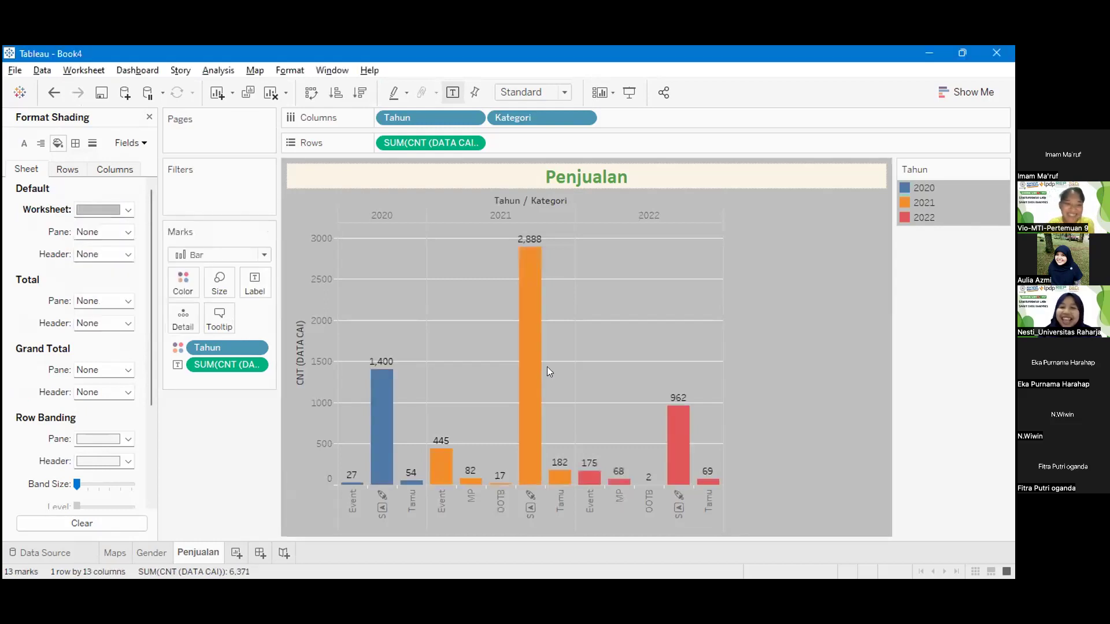
key("ctrl+z")
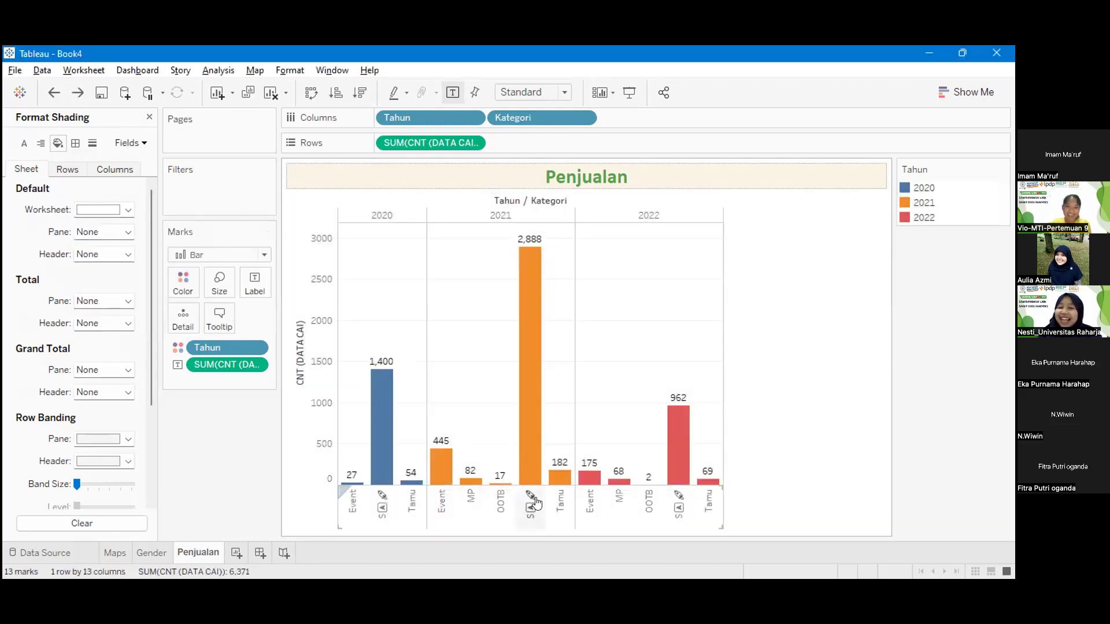
left_click(444, 506)
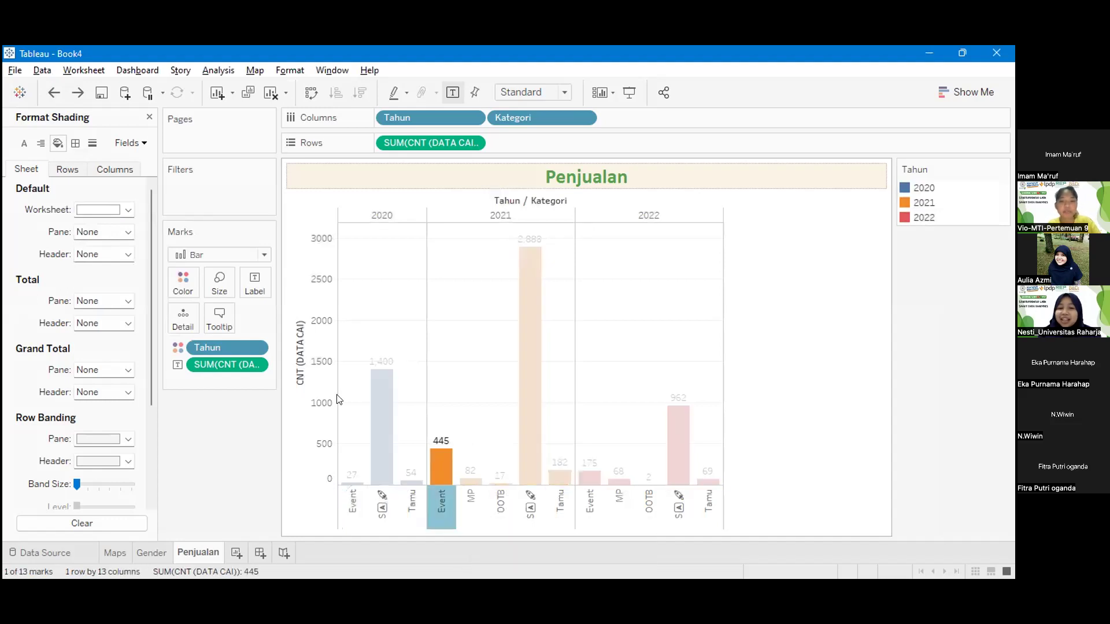
left_click(263, 443)
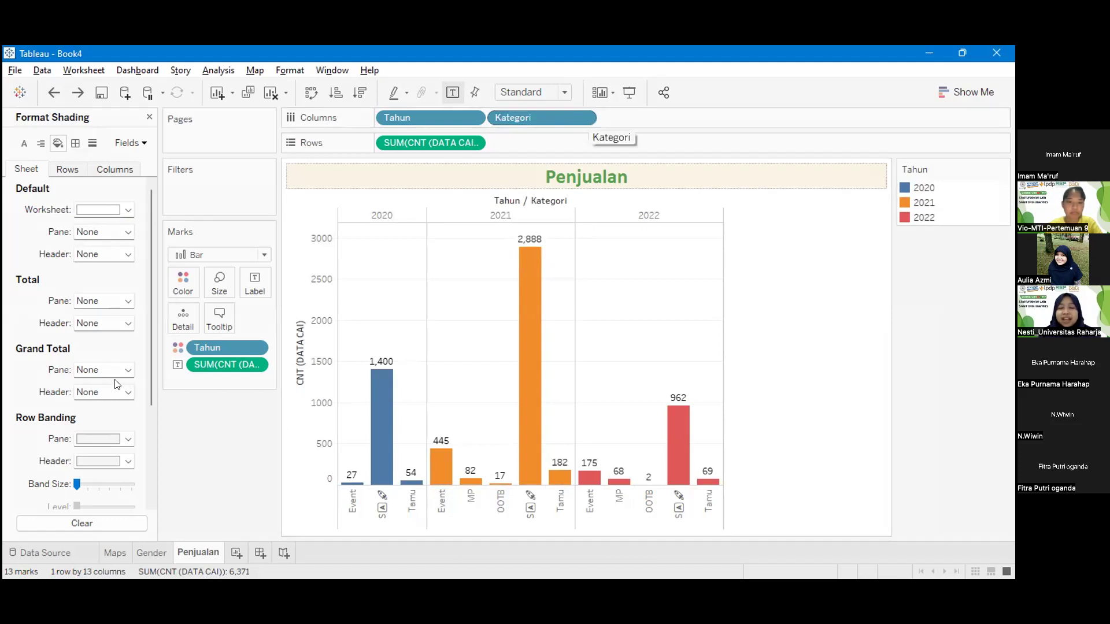
- Close the formatting settings and color the bars by Kategori instead of Tahun
left_click(148, 118)
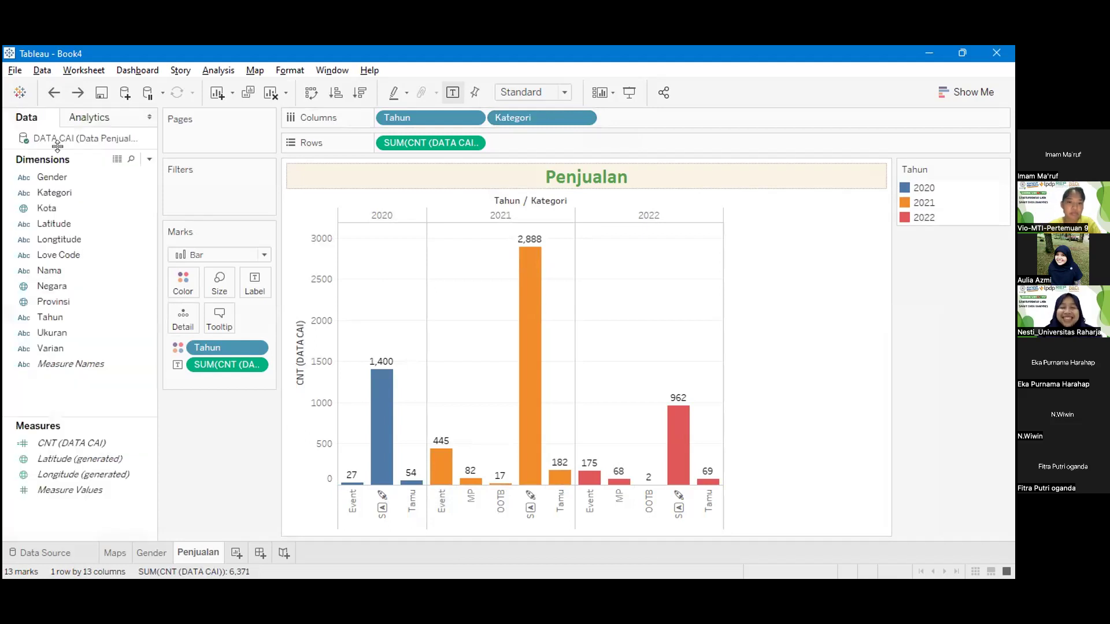
left_click(49, 194)
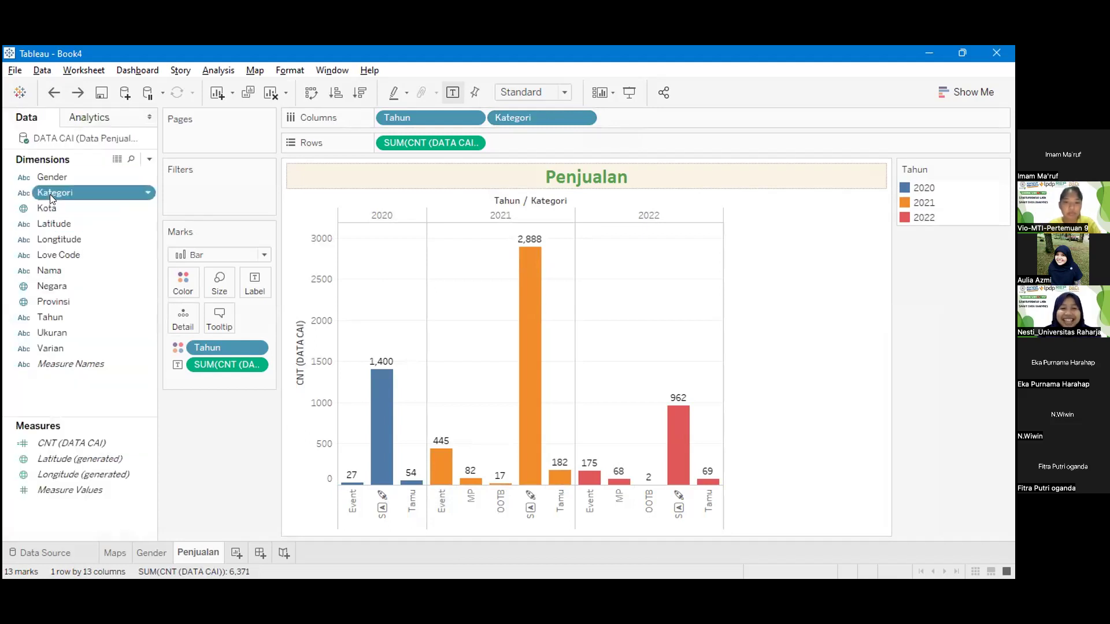
left_click_drag(47, 194, 182, 283)
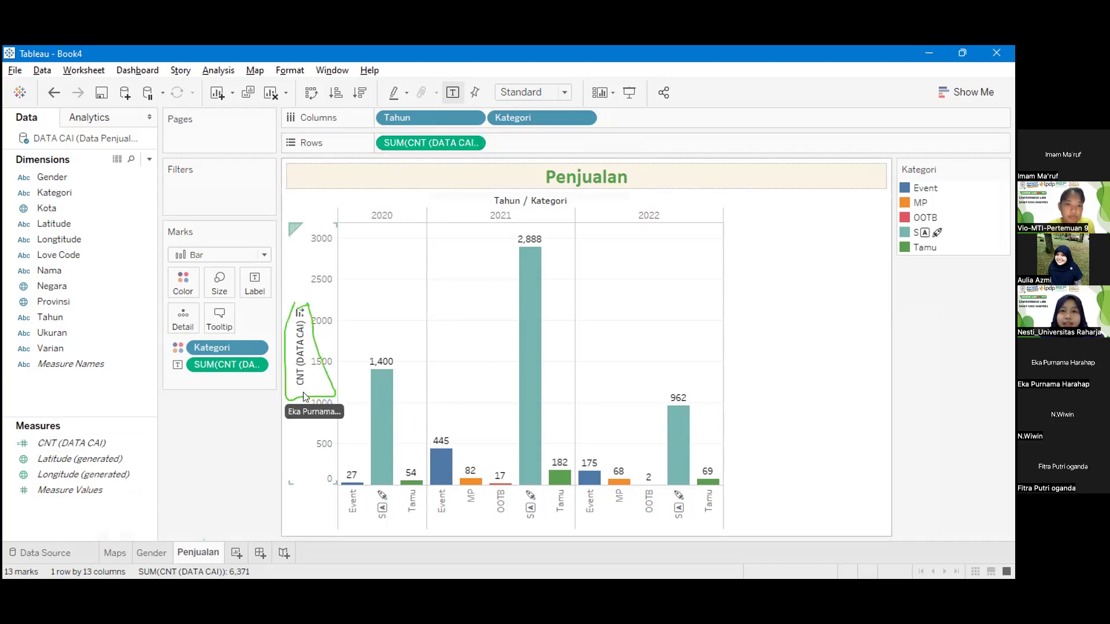
- Rename the vertical axis title to DATA PENJUALAN CAI and close the axis settings
left_click(302, 354)
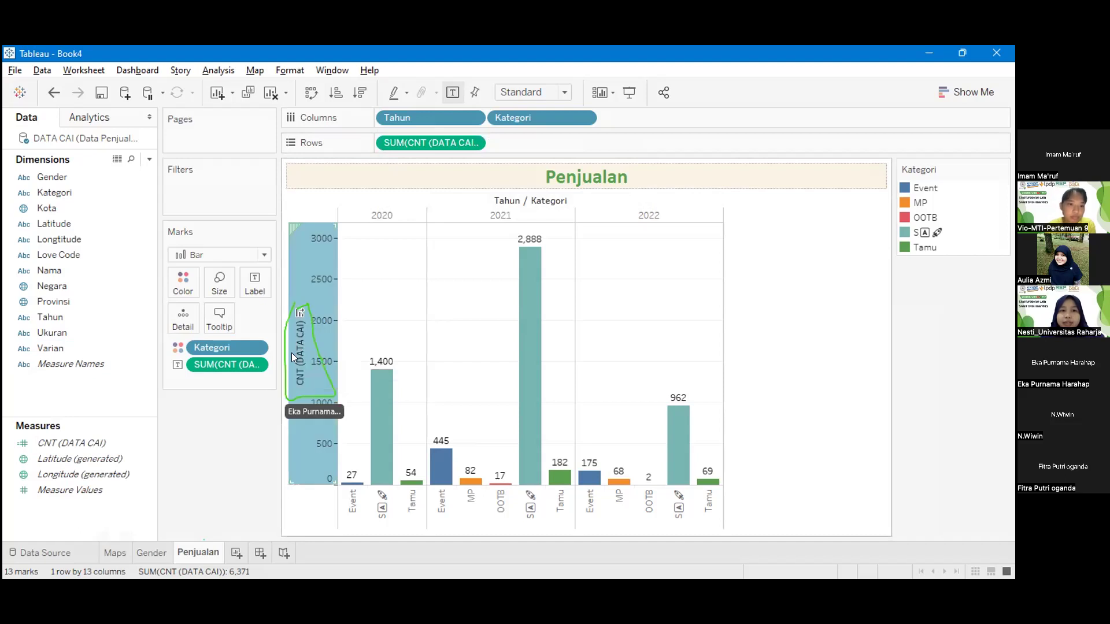
right_click(292, 354)
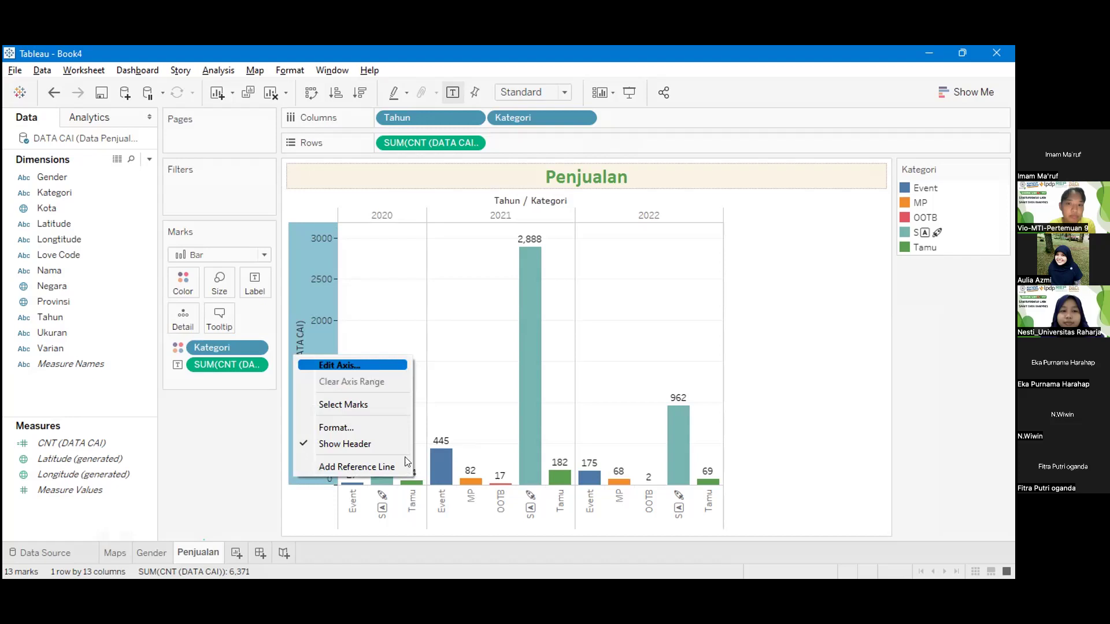
left_click(370, 366)
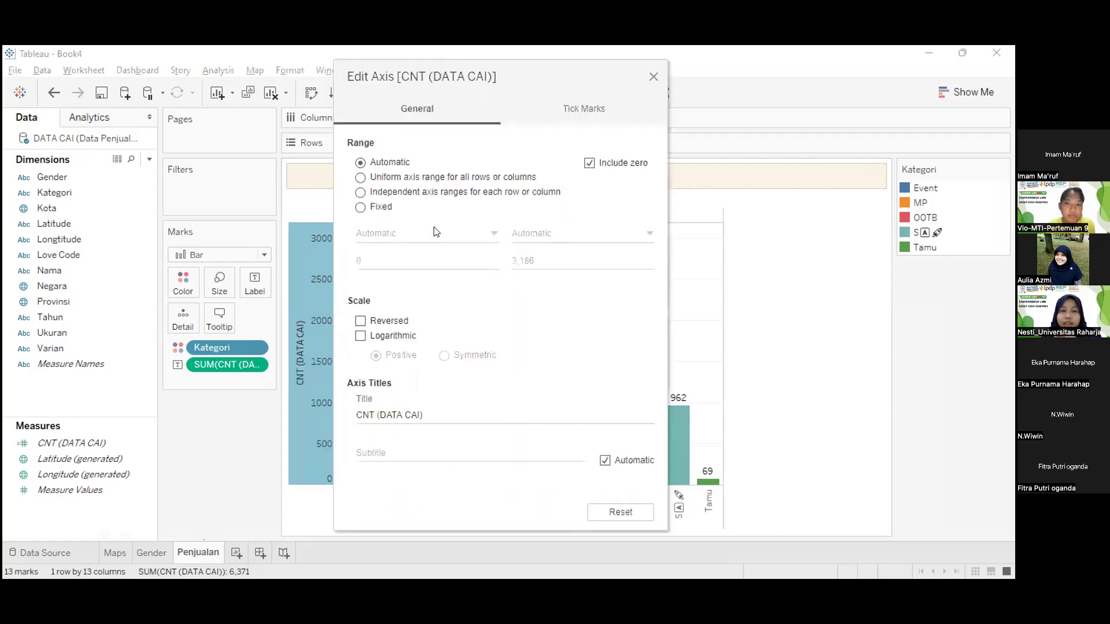
triple_click(430, 411)
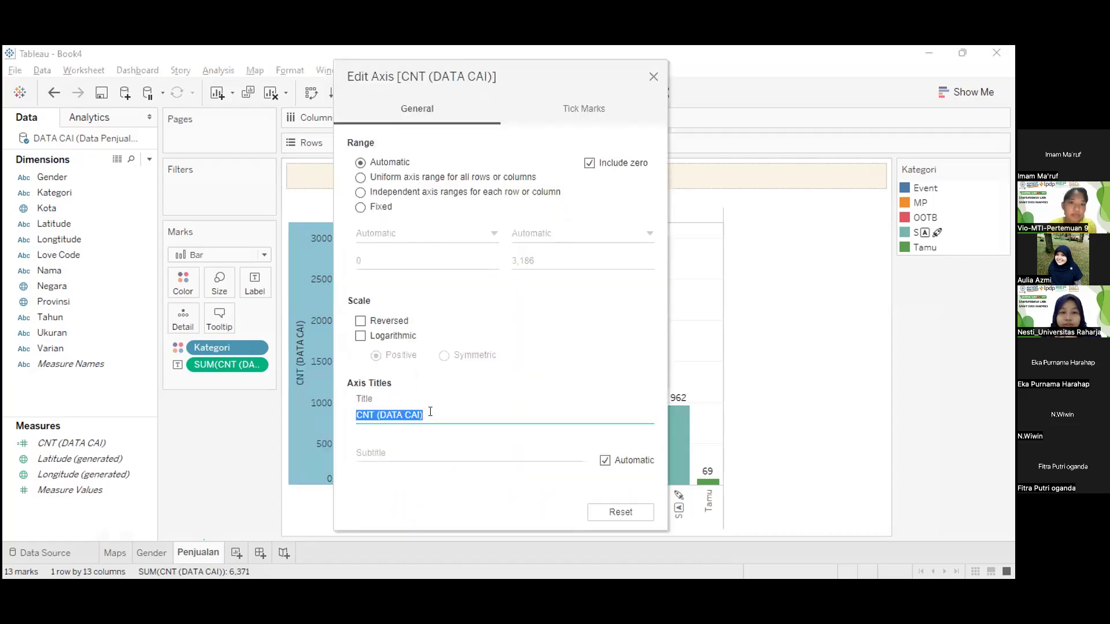
left_click(430, 412)
key("ctrl+shift+Left")
key("ctrl+shift+Left")
key("ctrl+shift+Left")
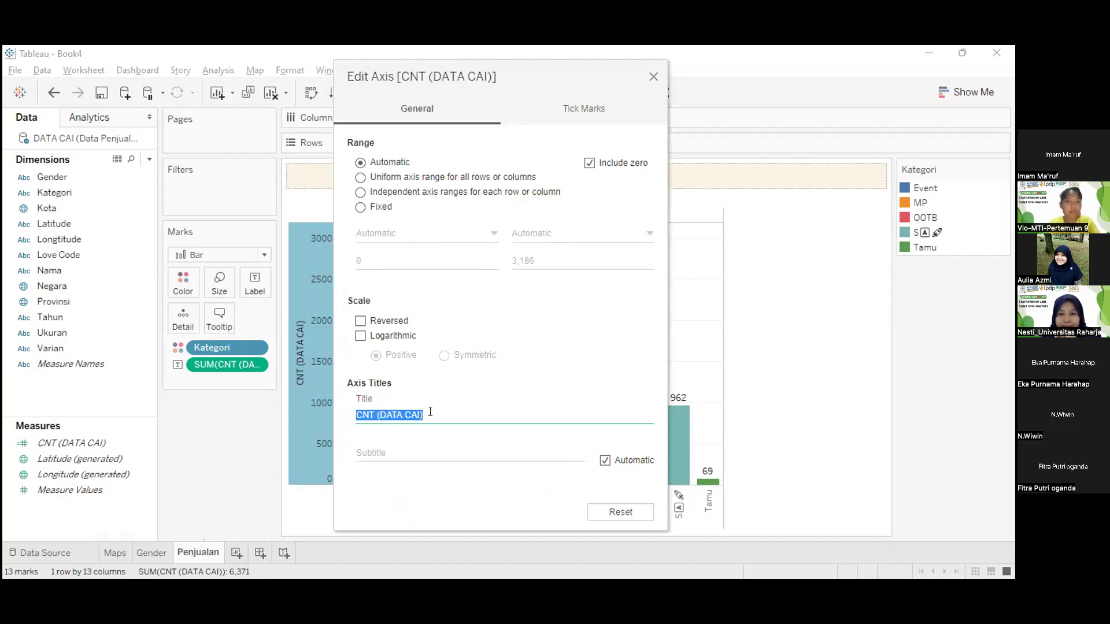
type("DATA")
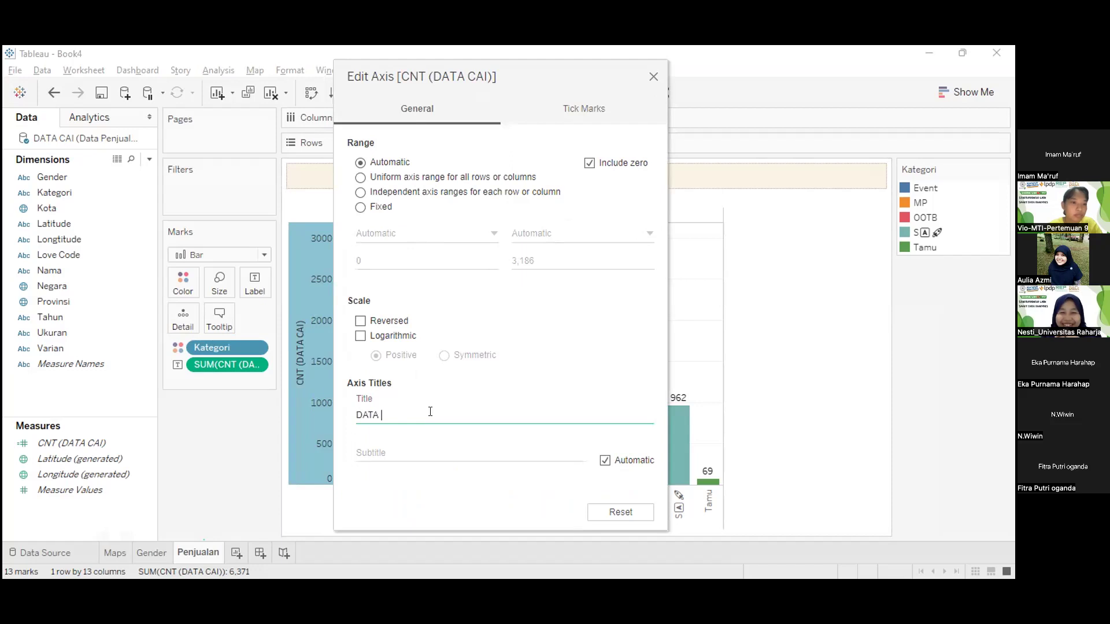
type(" PENJUA")
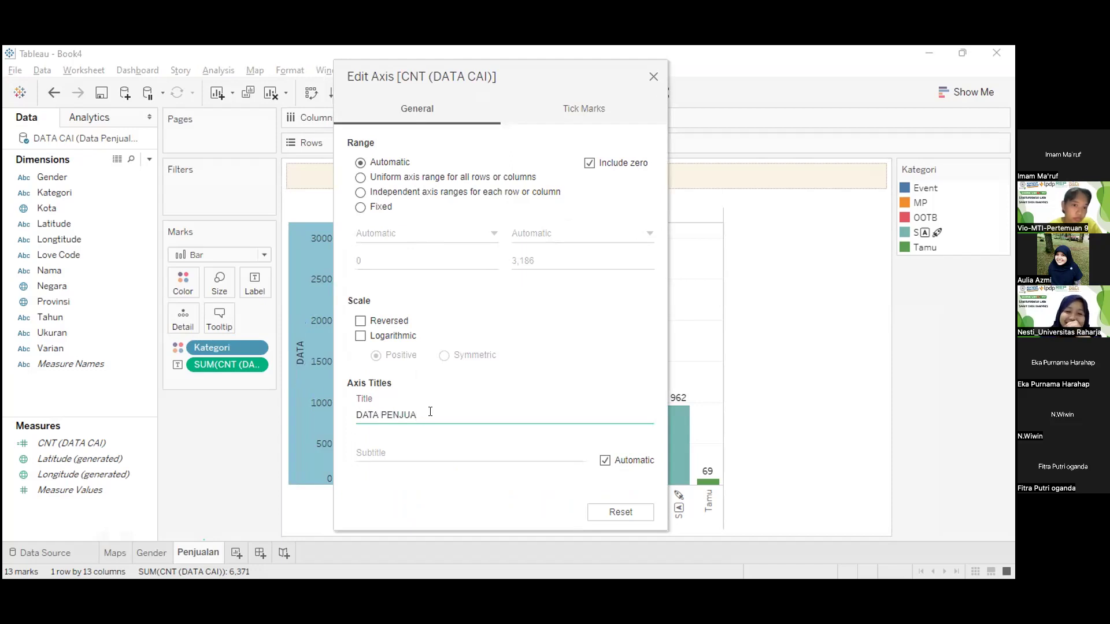
type("LAN CAI")
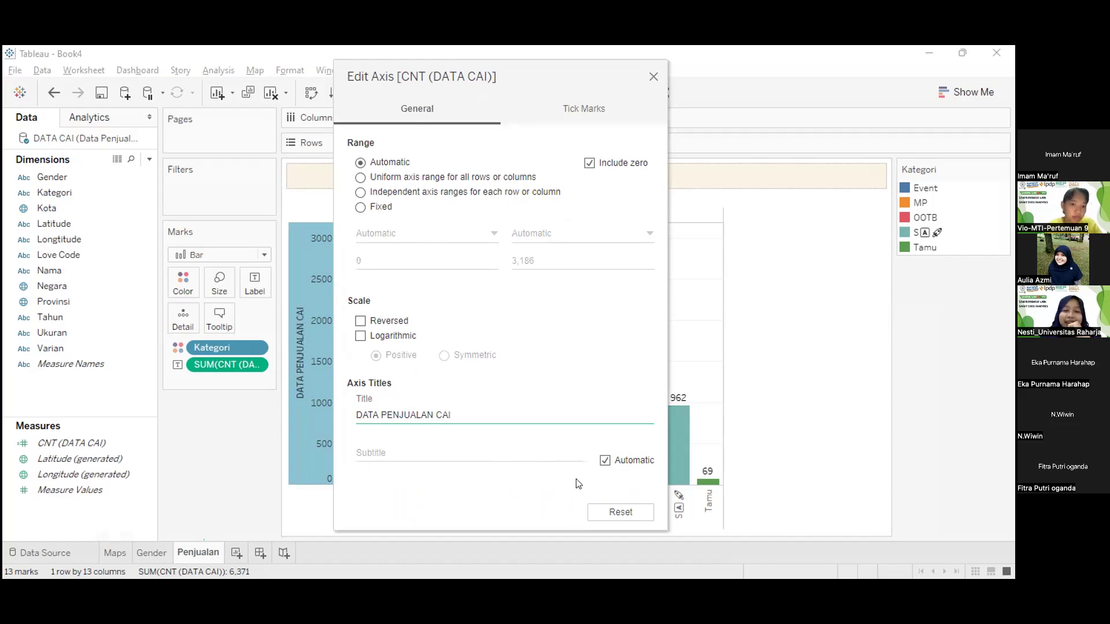
left_click(652, 78)
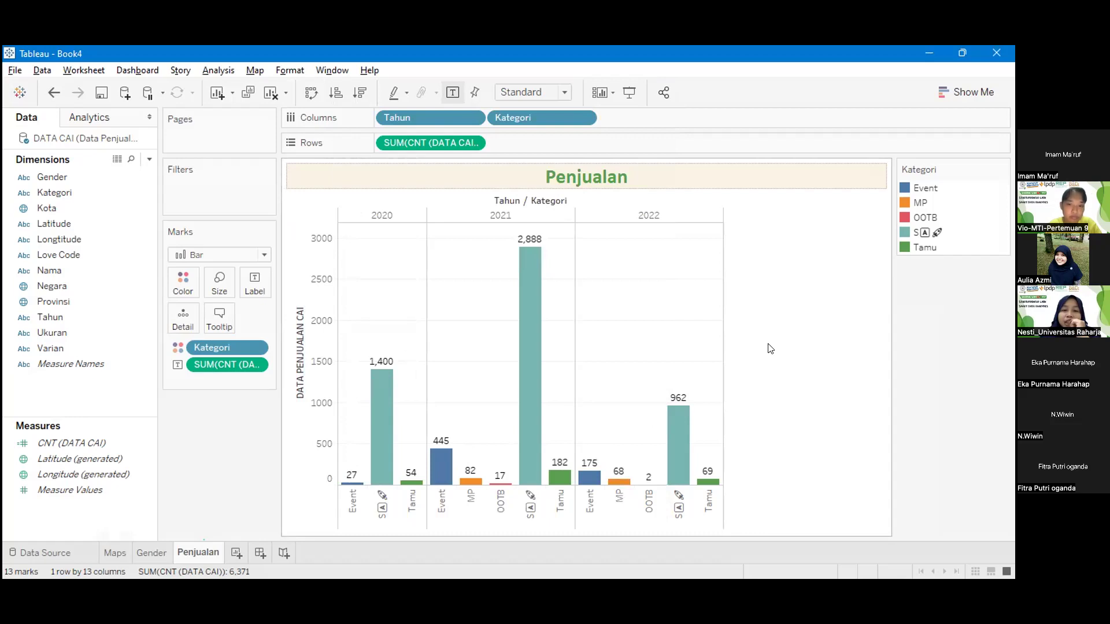
mouse_move(674, 405)
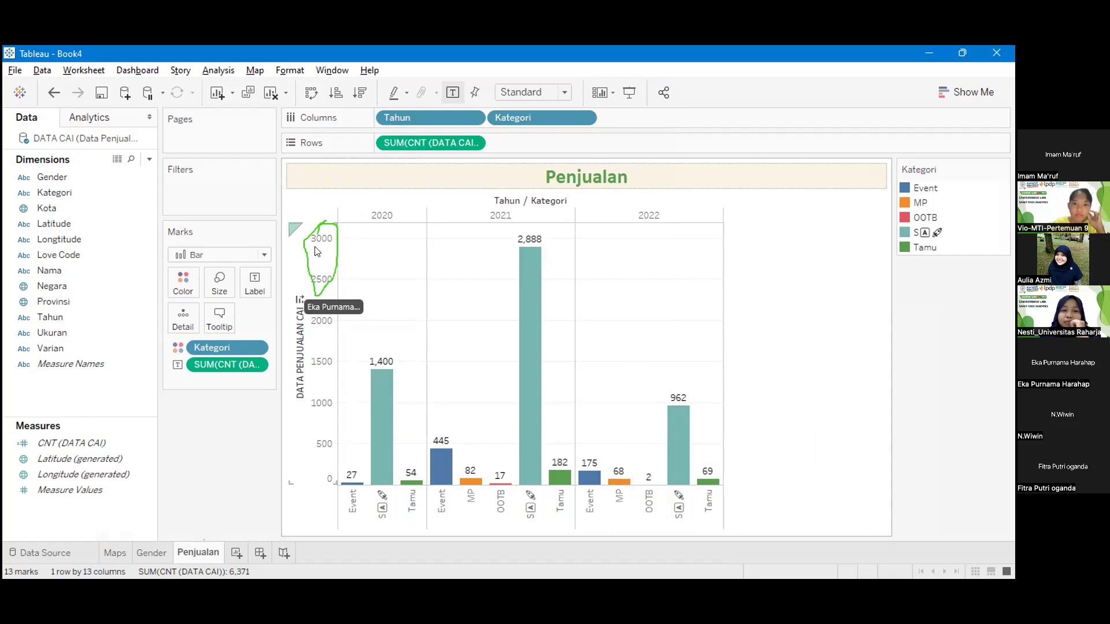
left_click(317, 356)
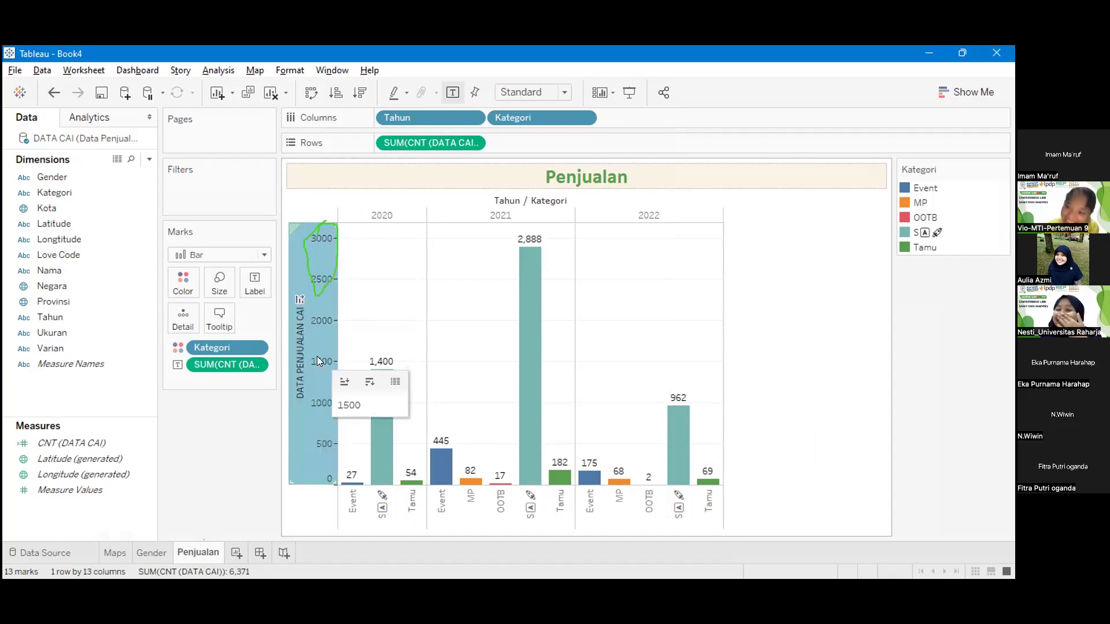
left_click(304, 511)
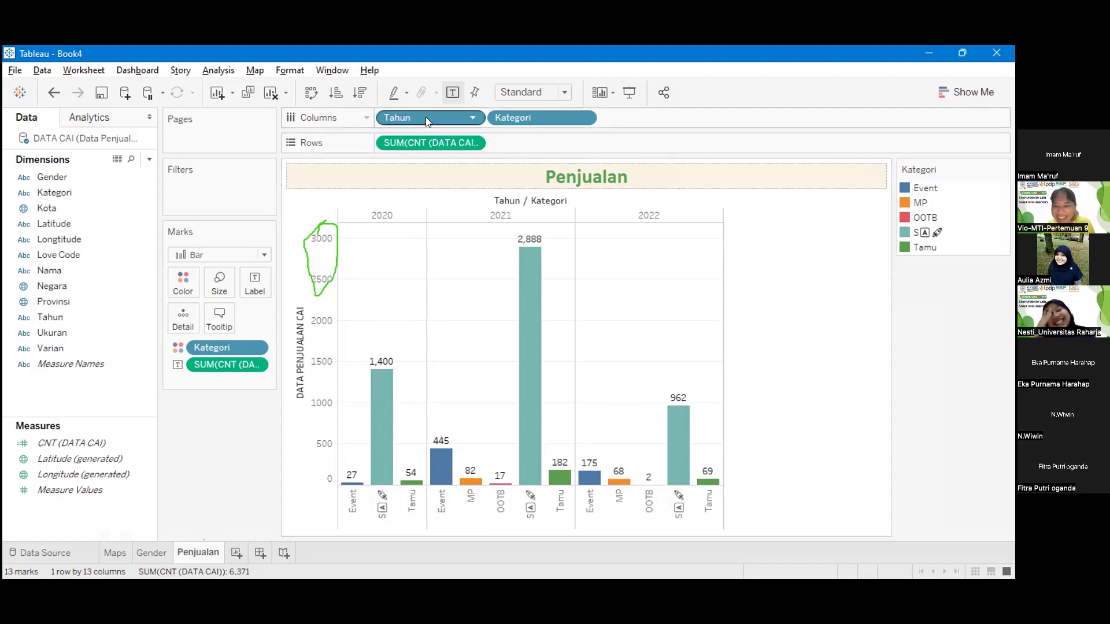
left_click_drag(432, 112, 374, 142)
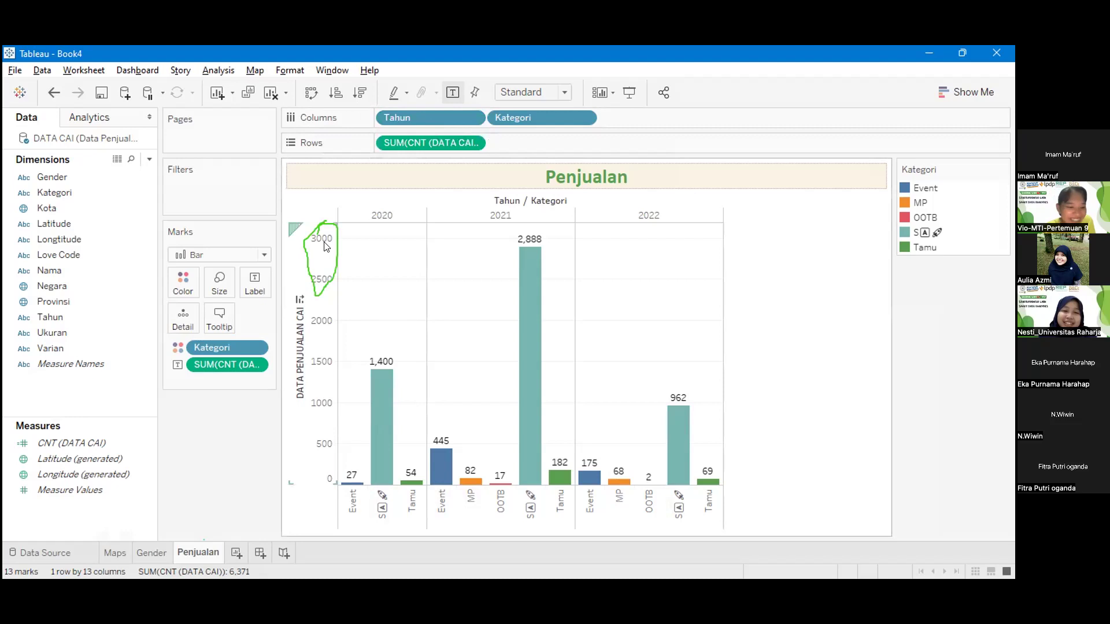
- Format the vertical axis scale with its number alignment set to Up and close the formatting settings
right_click(323, 242)
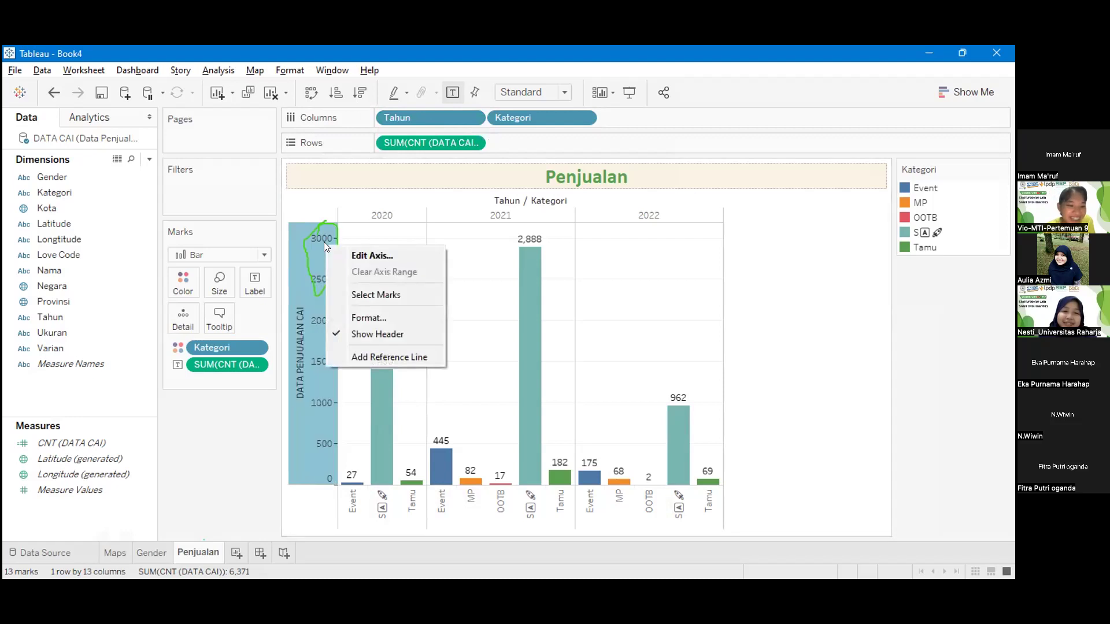
left_click(365, 319)
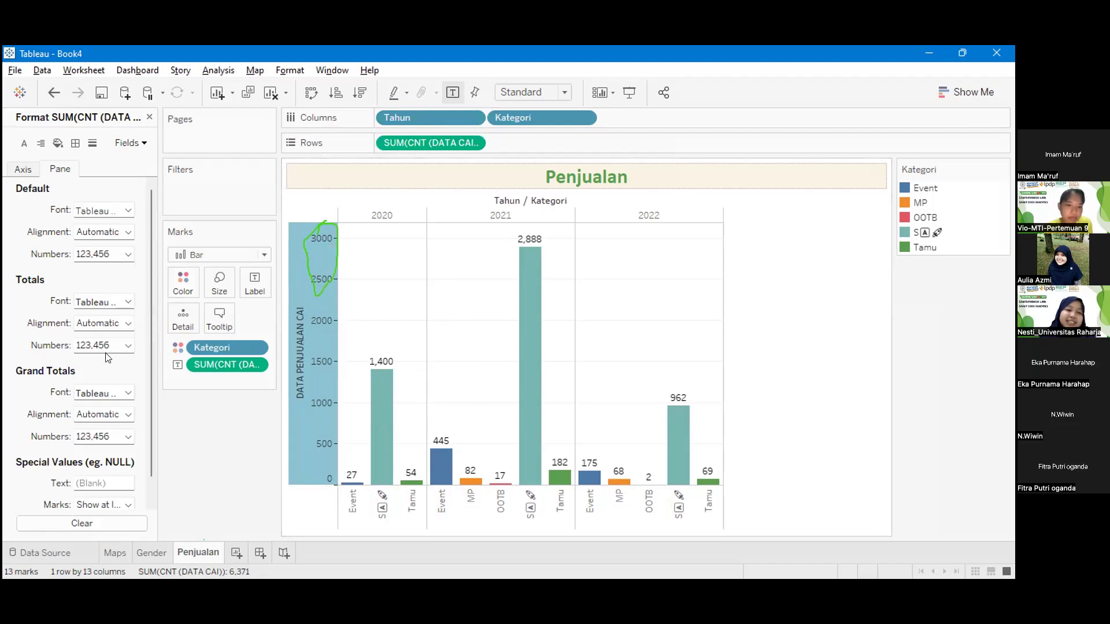
scroll(114, 466, "down", 1)
scroll(114, 465, "up", 1)
left_click(22, 170)
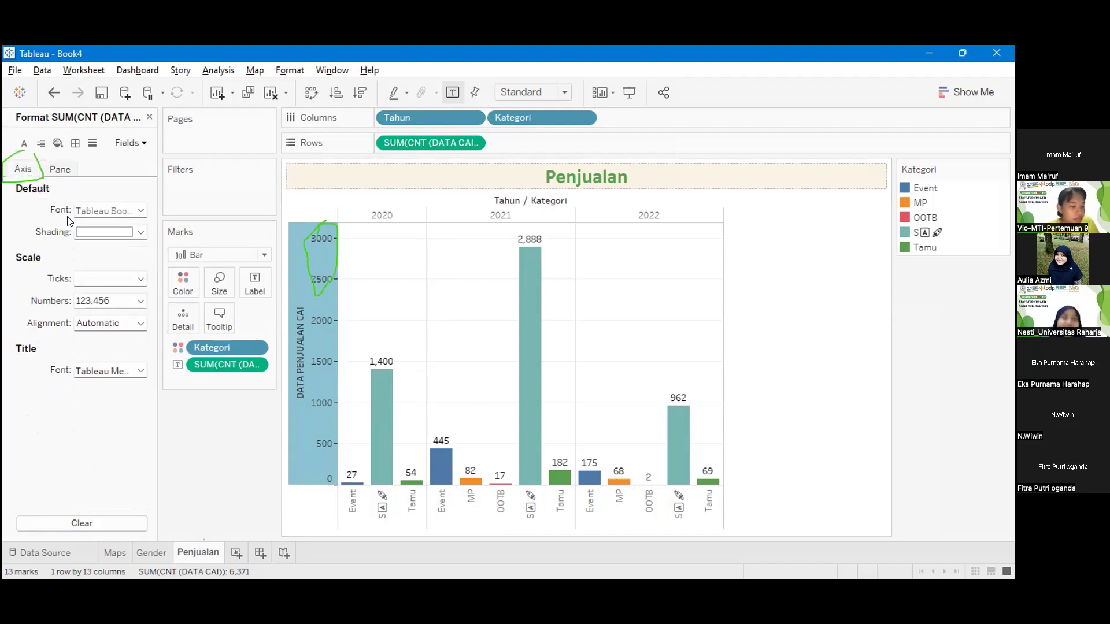
left_click(128, 326)
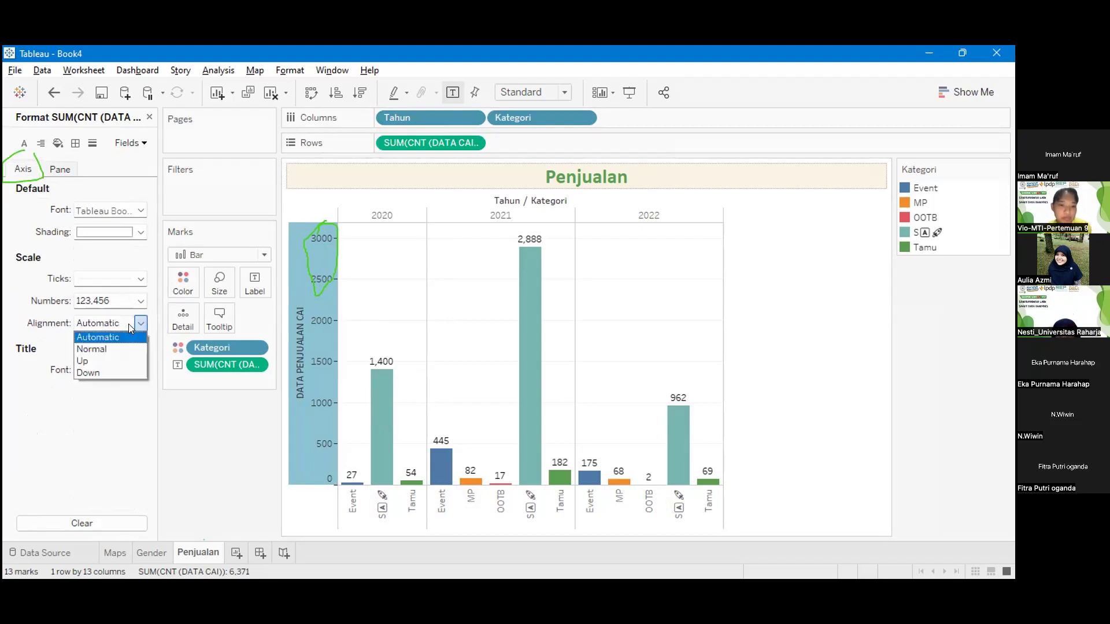
left_click(115, 363)
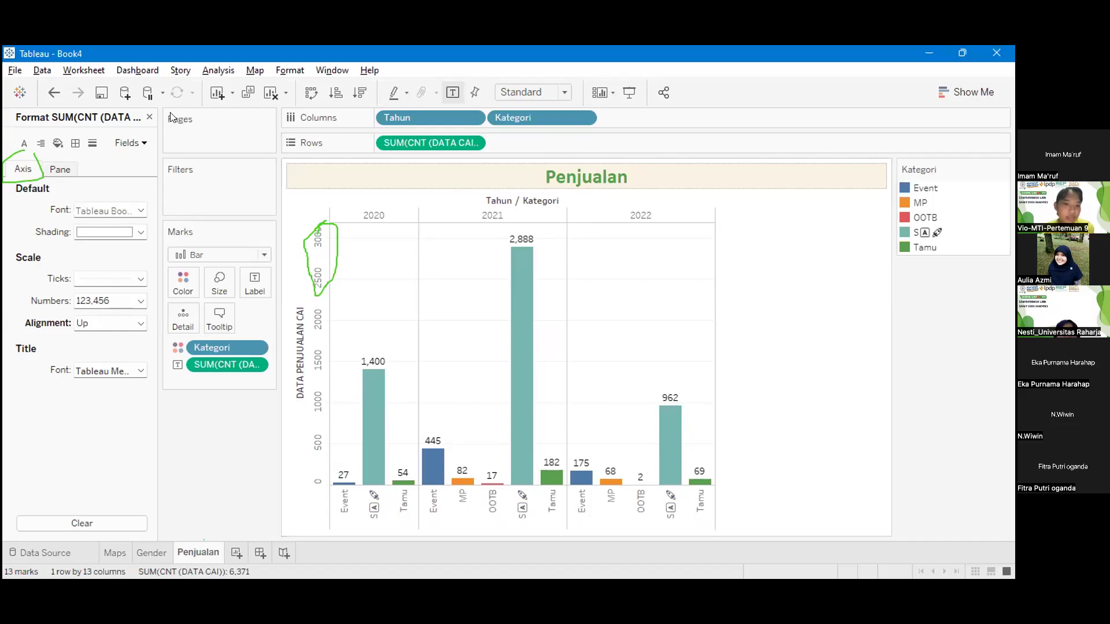
left_click(149, 117)
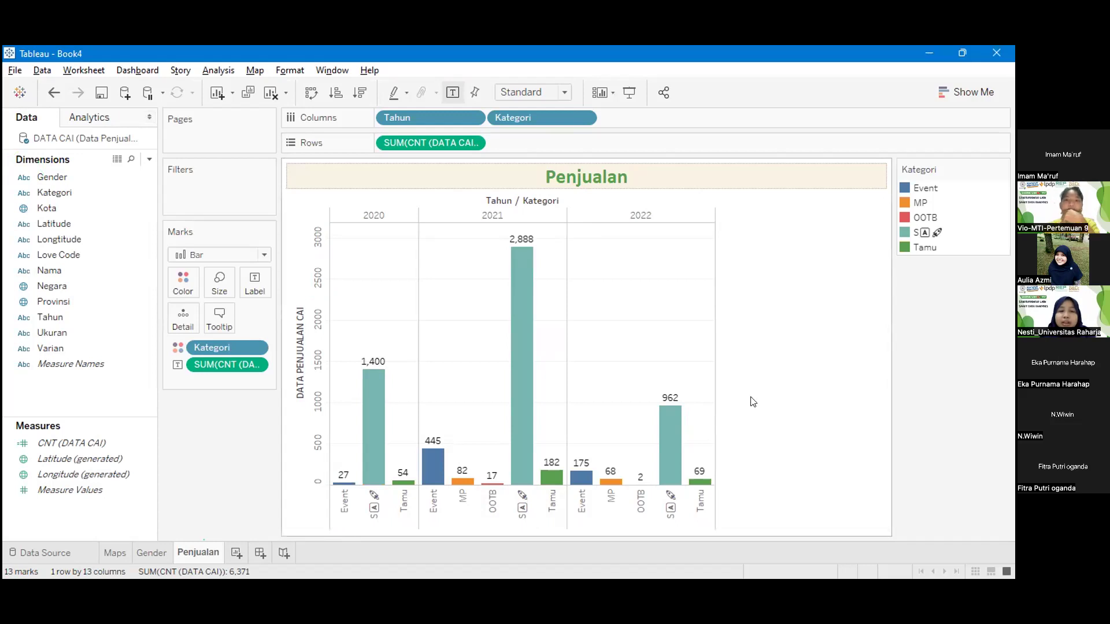
- Hide the Tahun / Kategori field labels for columns above the chart
right_click(554, 207)
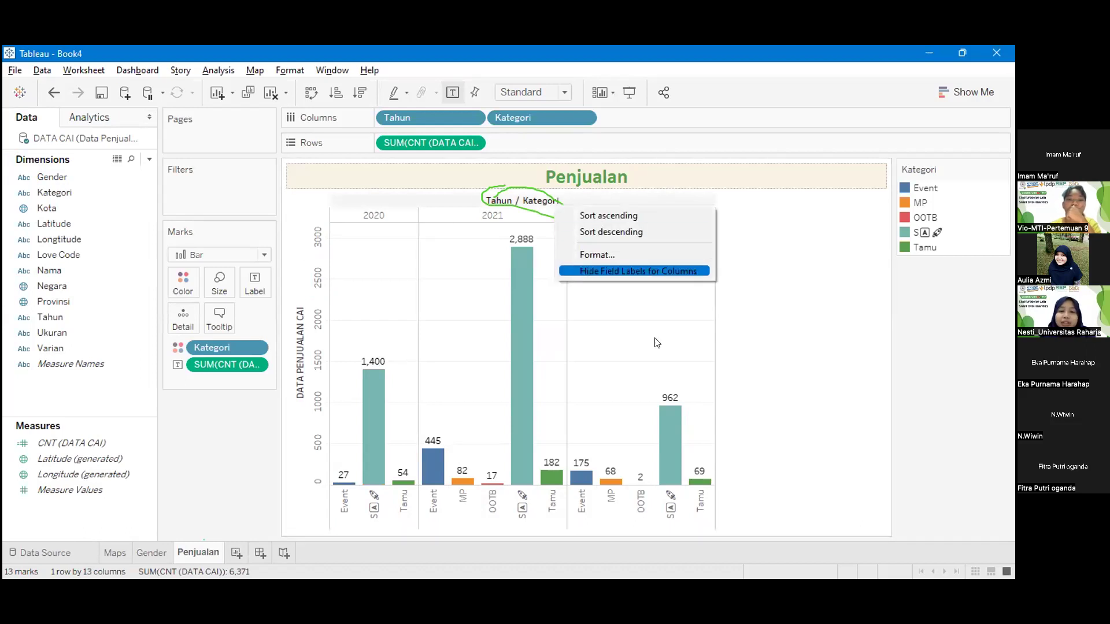
key("Return")
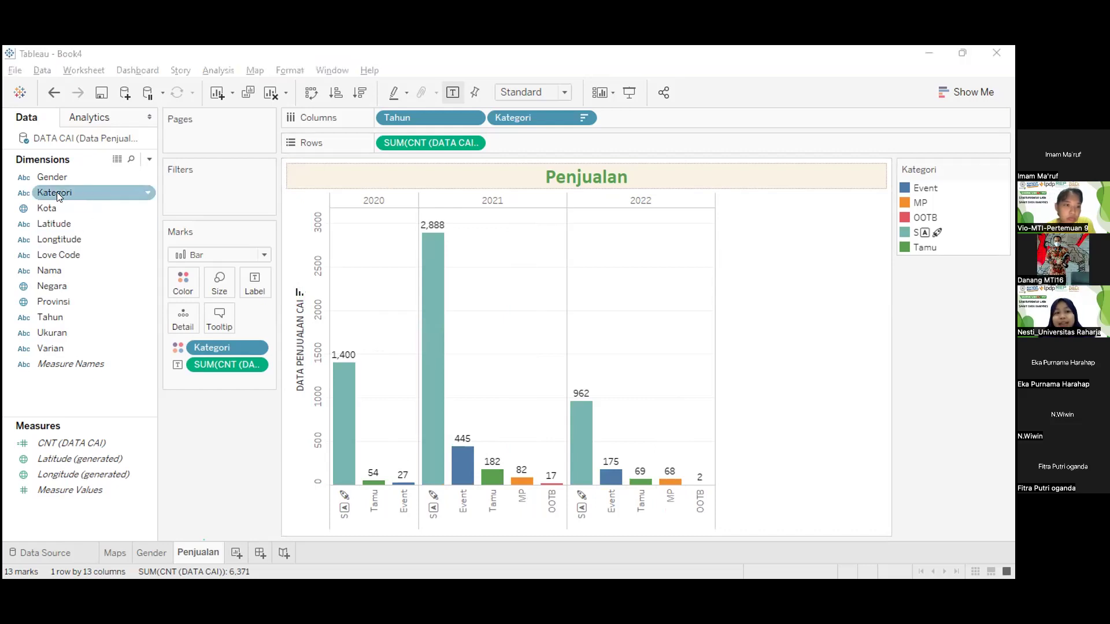
- Remove Kategori from the bar colors and apply it to the bar colors again
left_click(255, 348)
left_click(225, 584)
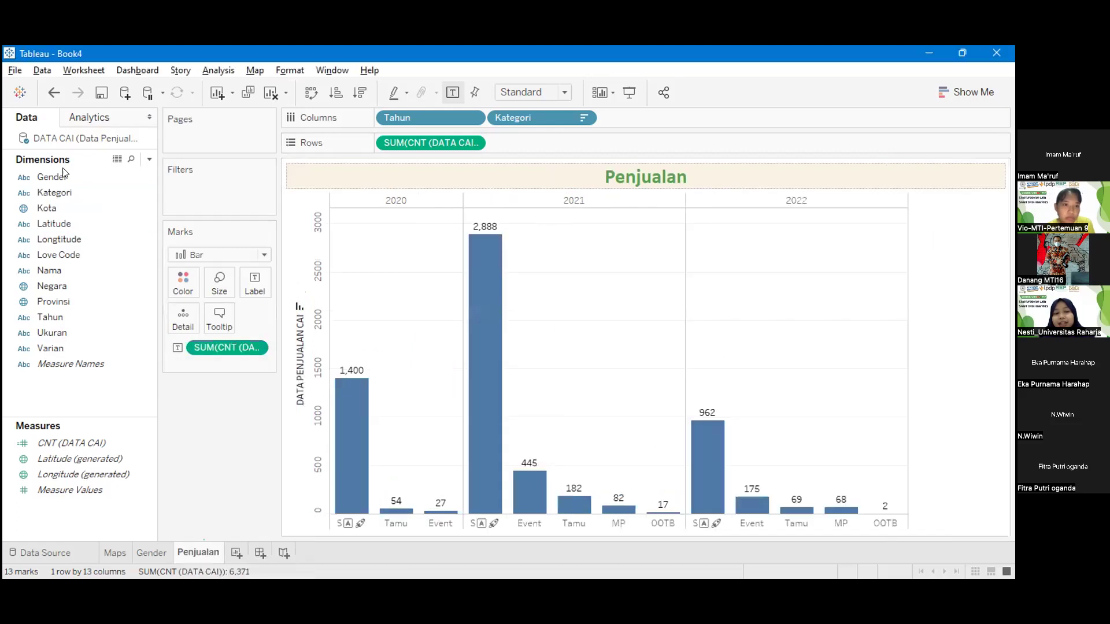
left_click_drag(48, 195, 178, 282)
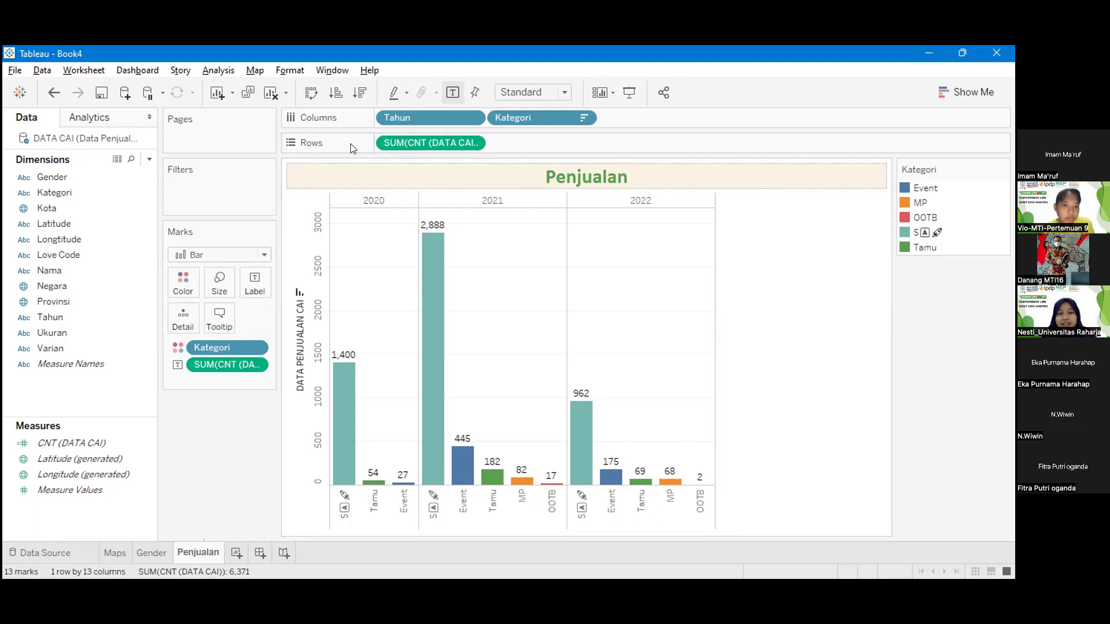
- Set the chart's fit to Entire View
left_click(555, 92)
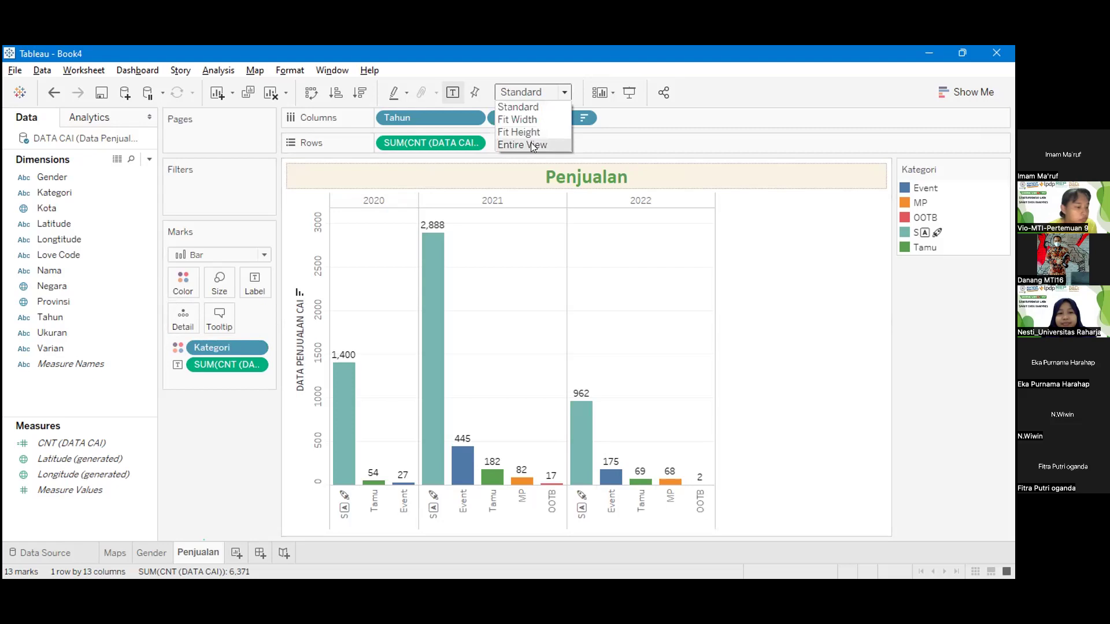
left_click(533, 145)
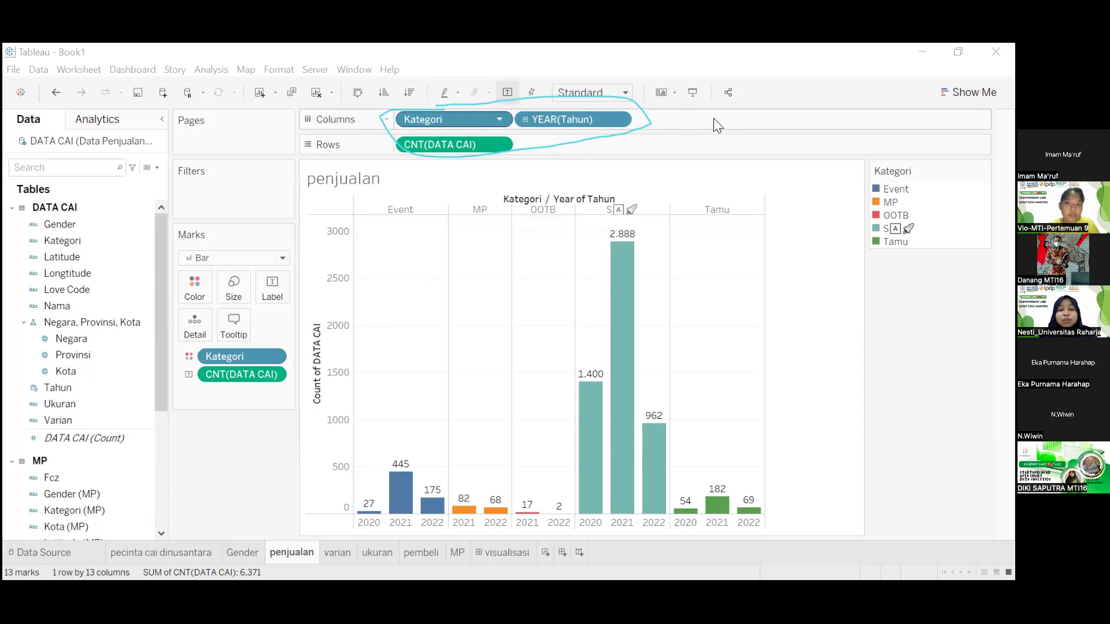
- In the Book1 workbook, undo the last reordering of Kategori and YEAR(Tahun) on Columns
key("ctrl+z")
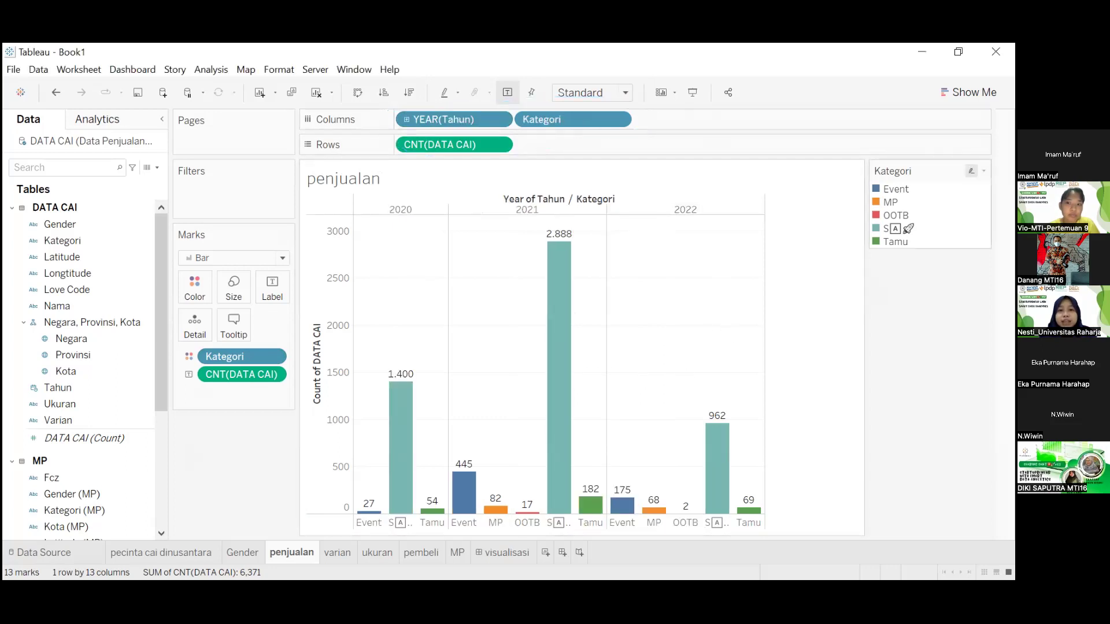
- Replace the Count of DATA CAI axis title with Penjualan and close the axis settings
mouse_move(576, 460)
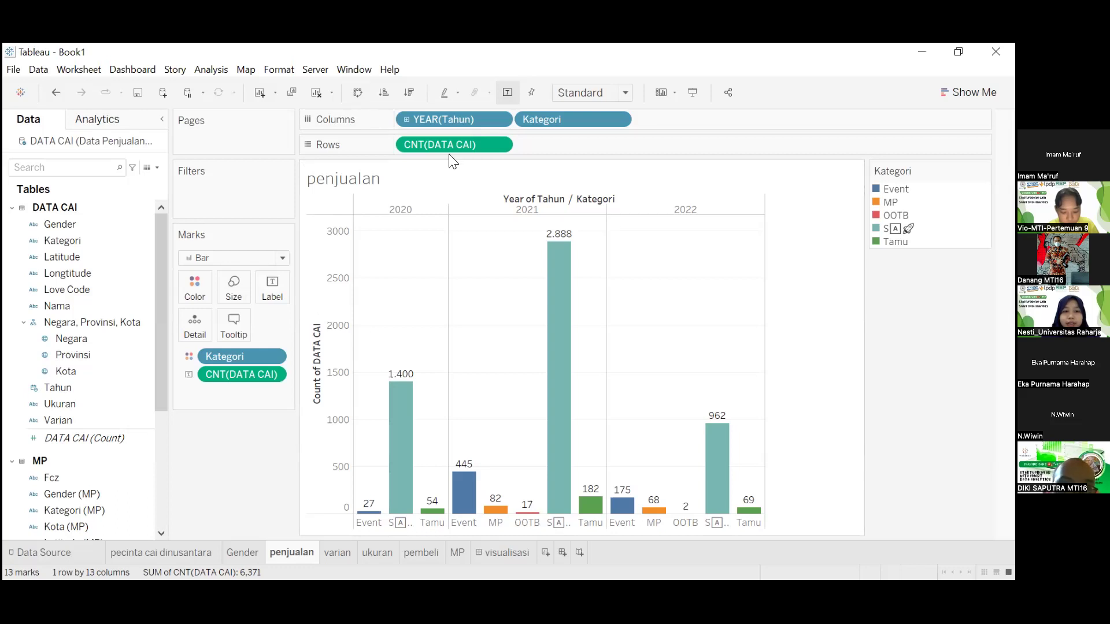
right_click(333, 227)
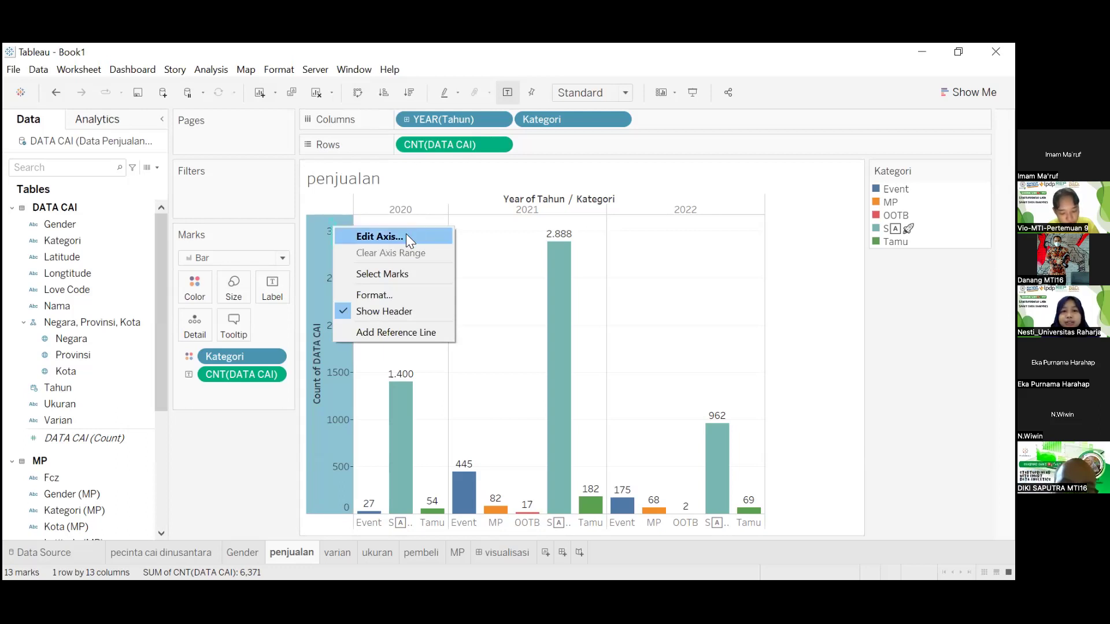
left_click(406, 236)
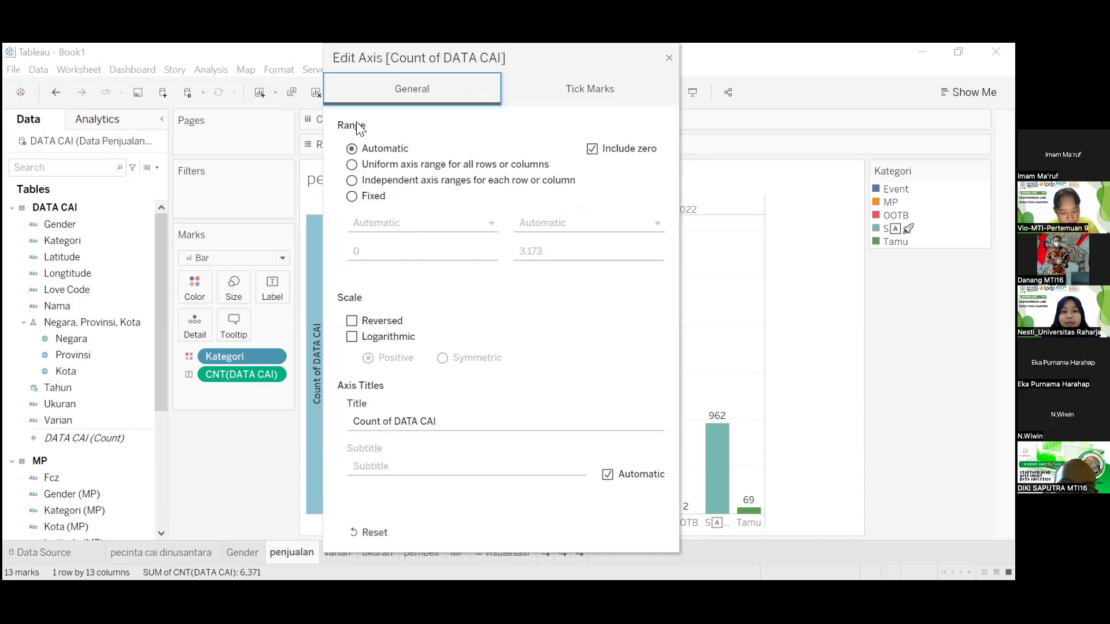
left_click(456, 426)
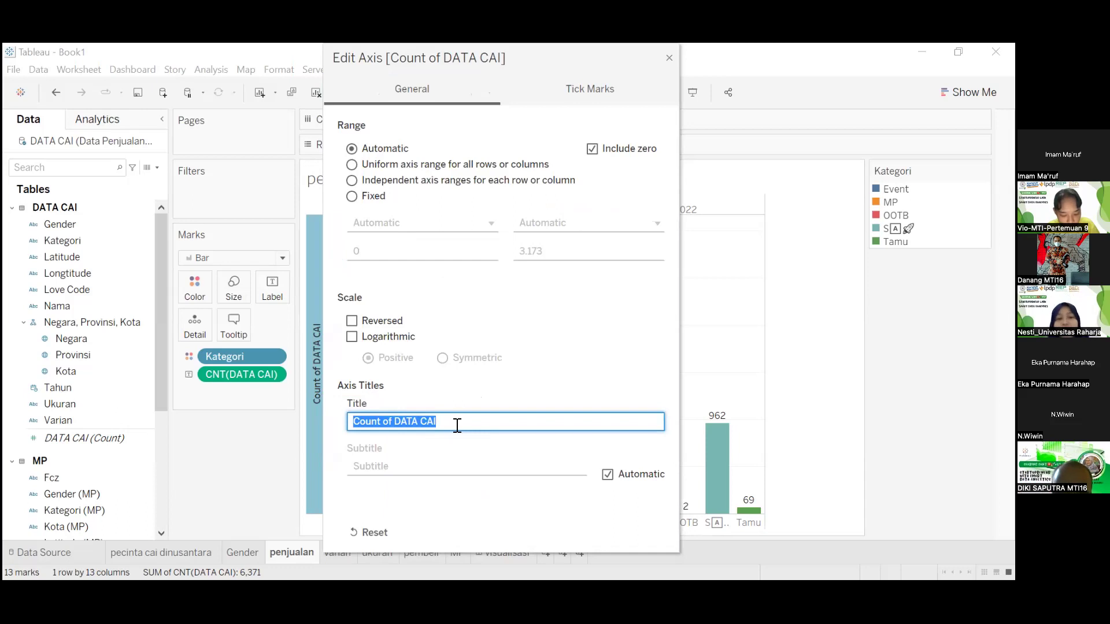
type("Ju")
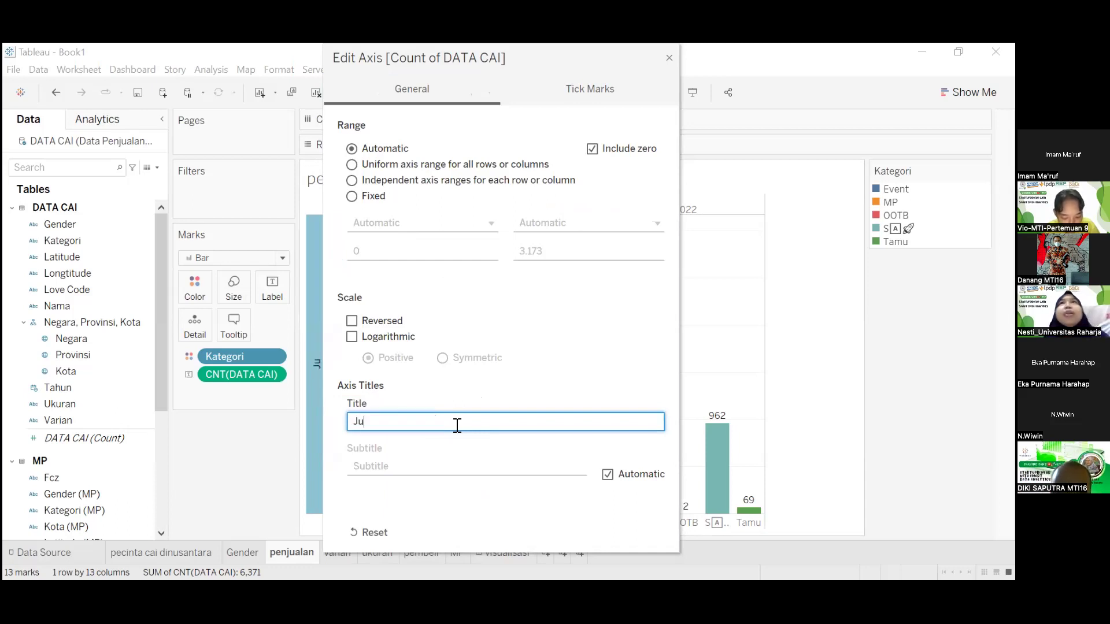
type("ml")
key("BackSpace")
key("BackSpace")
key("BackSpace")
key("BackSpace")
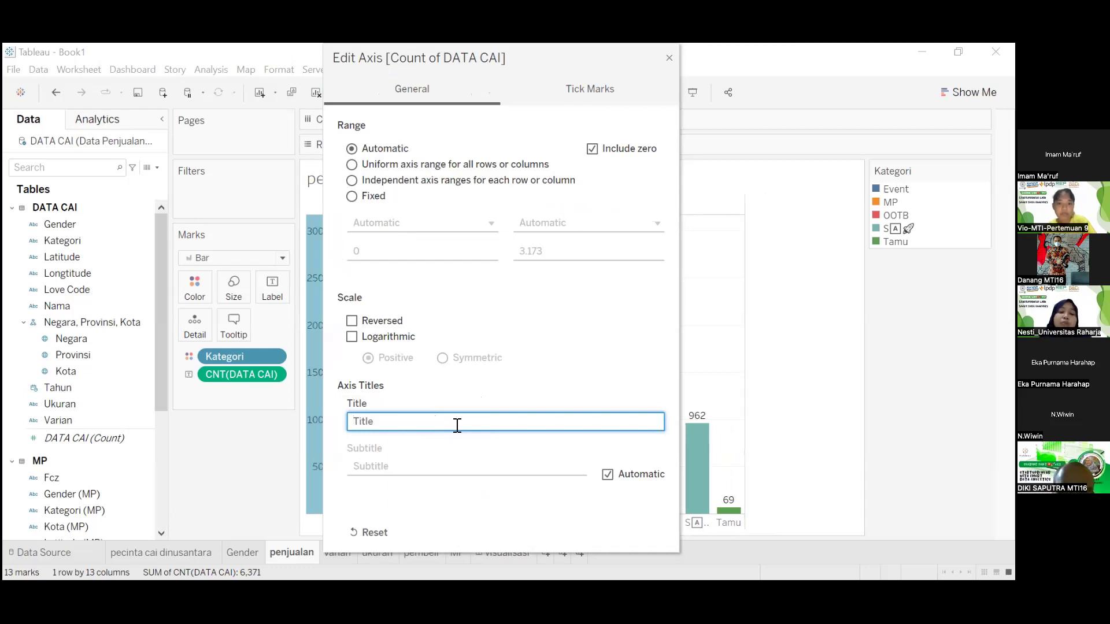
type("Penjualan")
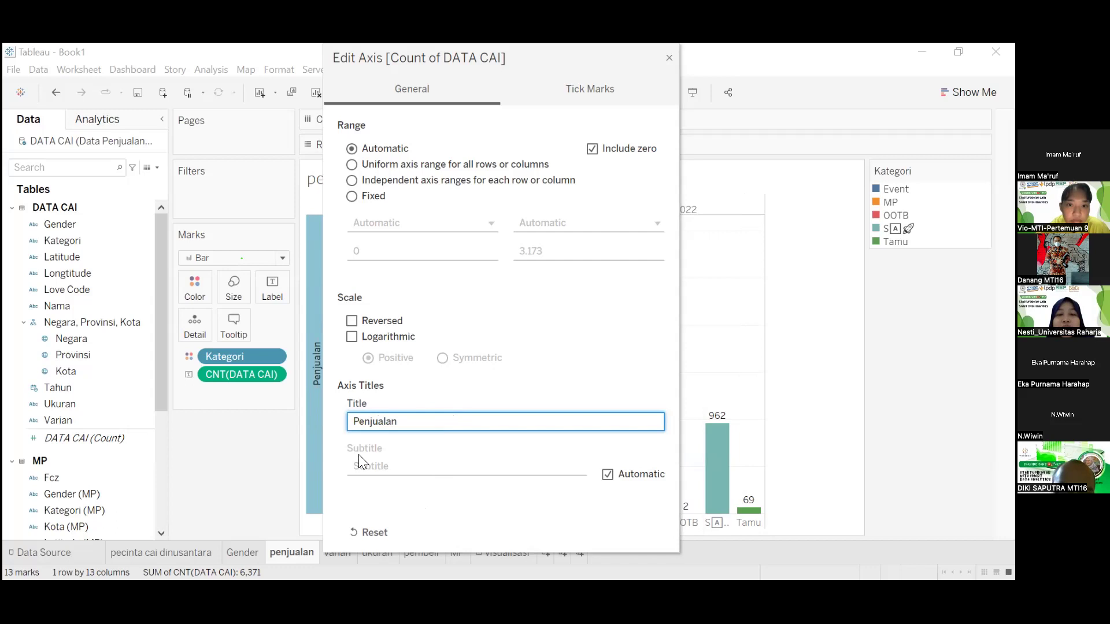
left_click(662, 60)
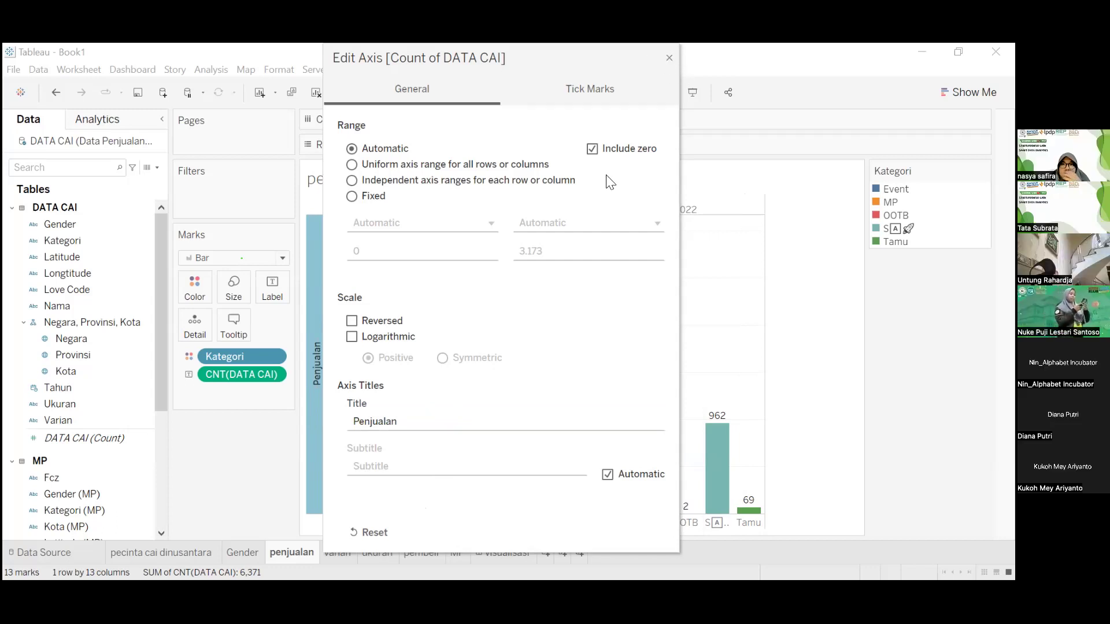
left_click(668, 56)
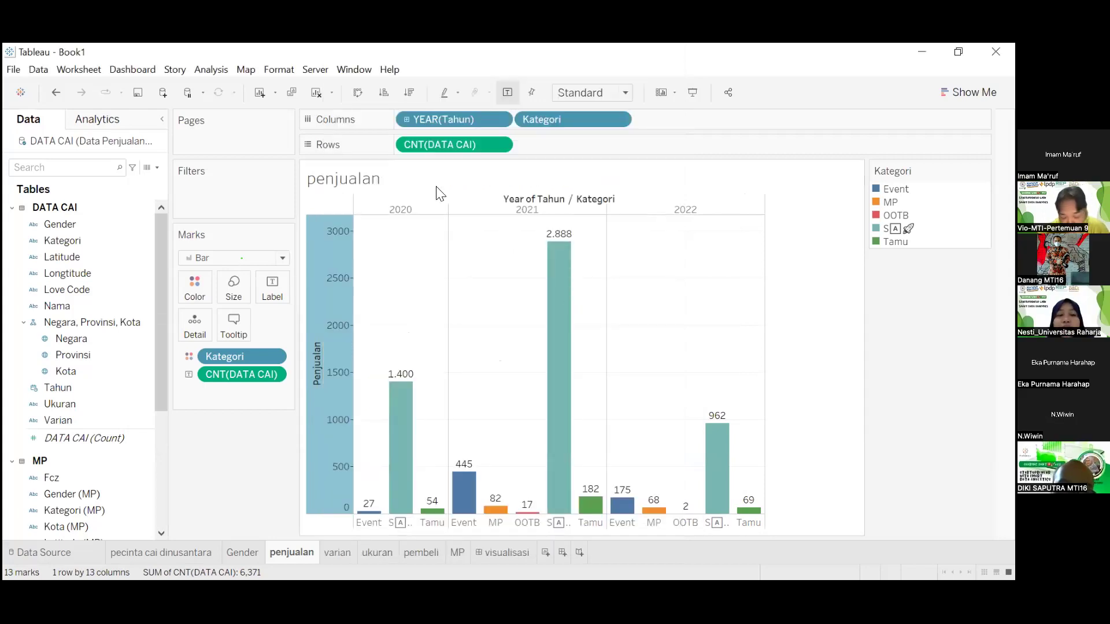
- Open the formatting of the Penjualan axis and set its scale label alignment to Up
right_click(336, 297)
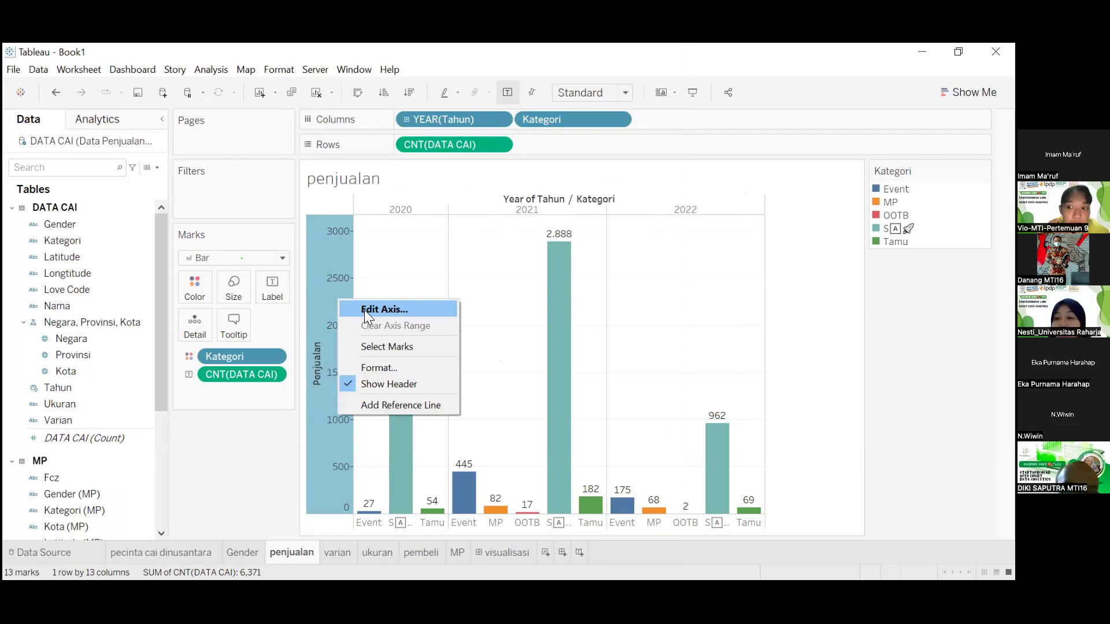
left_click(379, 366)
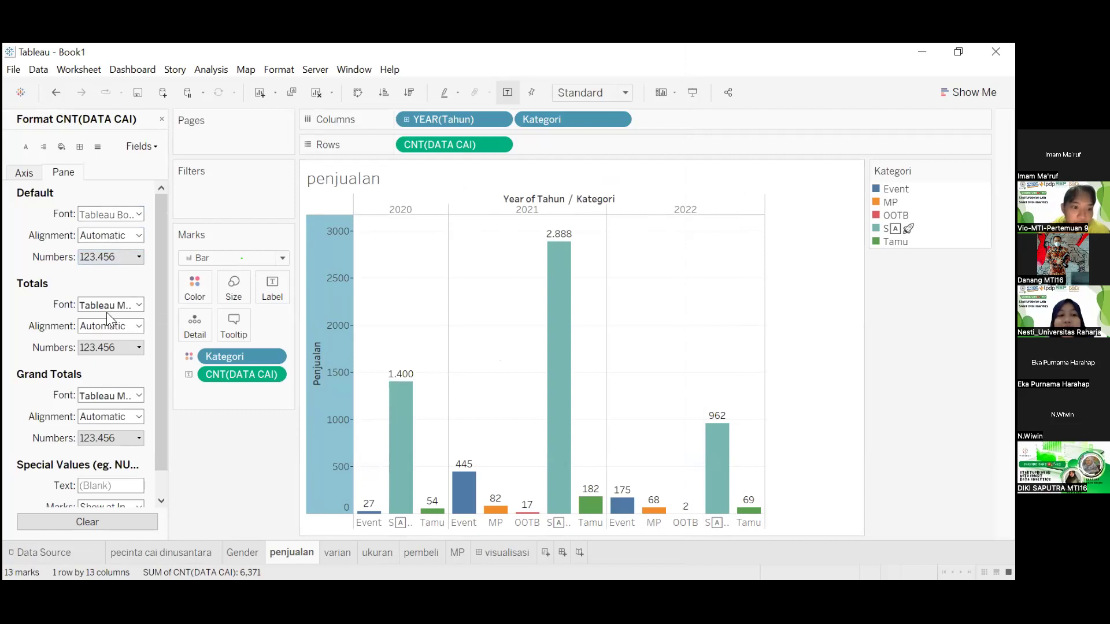
left_click_drag(158, 341, 184, 302)
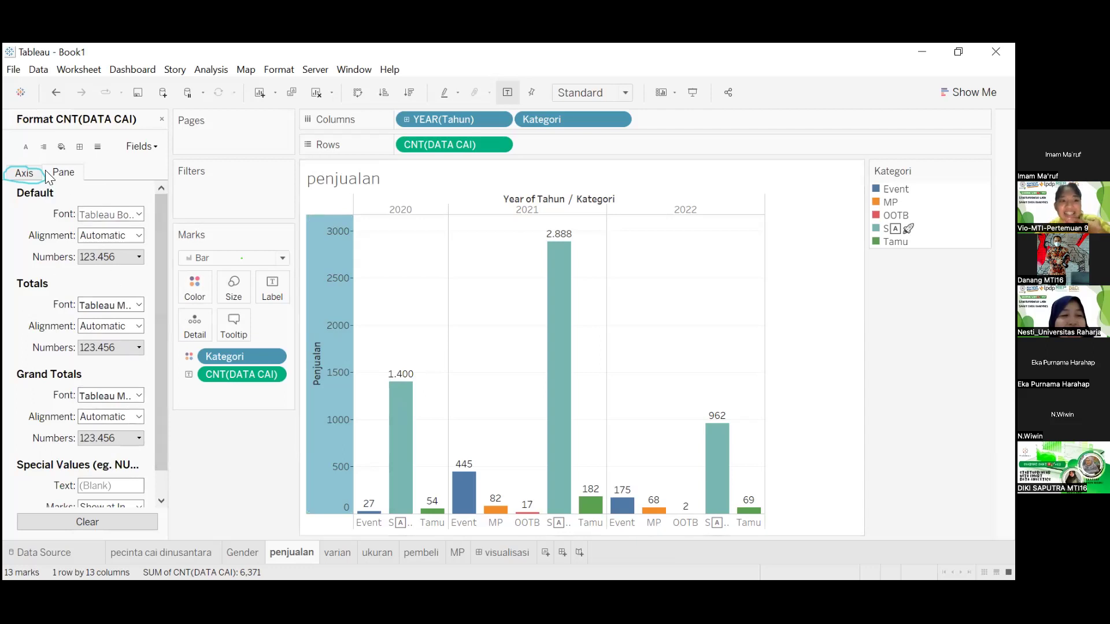
left_click(24, 173)
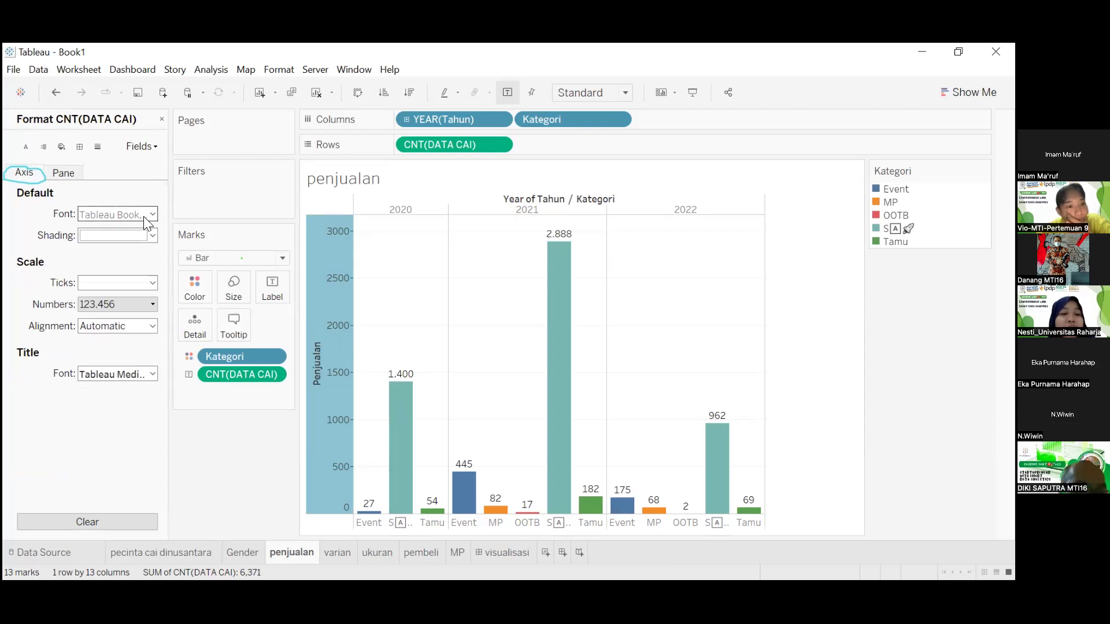
left_click(128, 327)
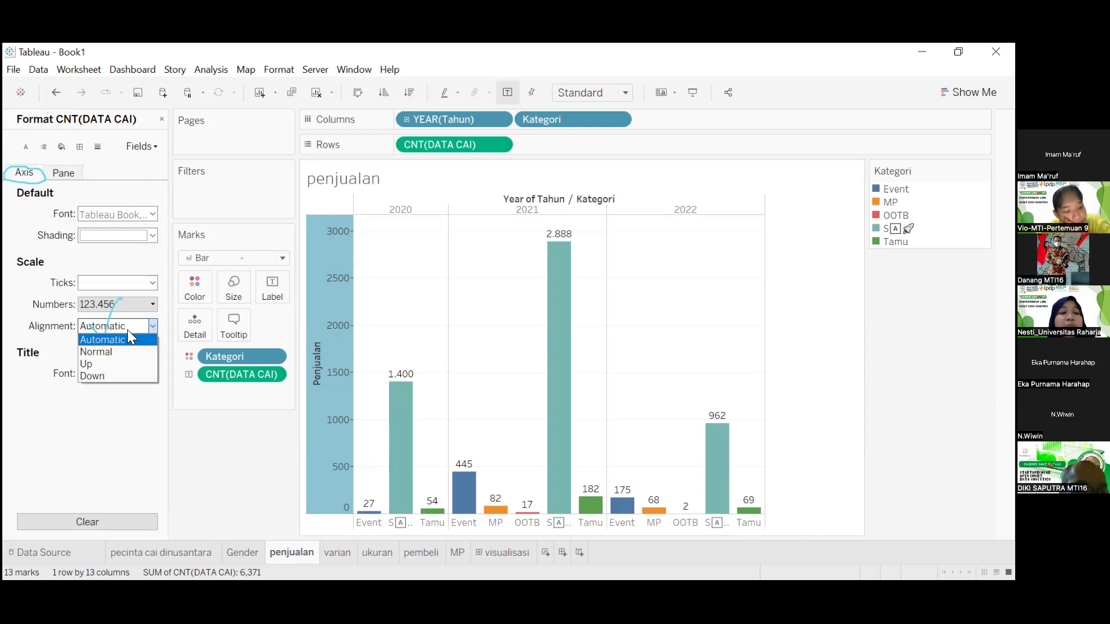
left_click(128, 362)
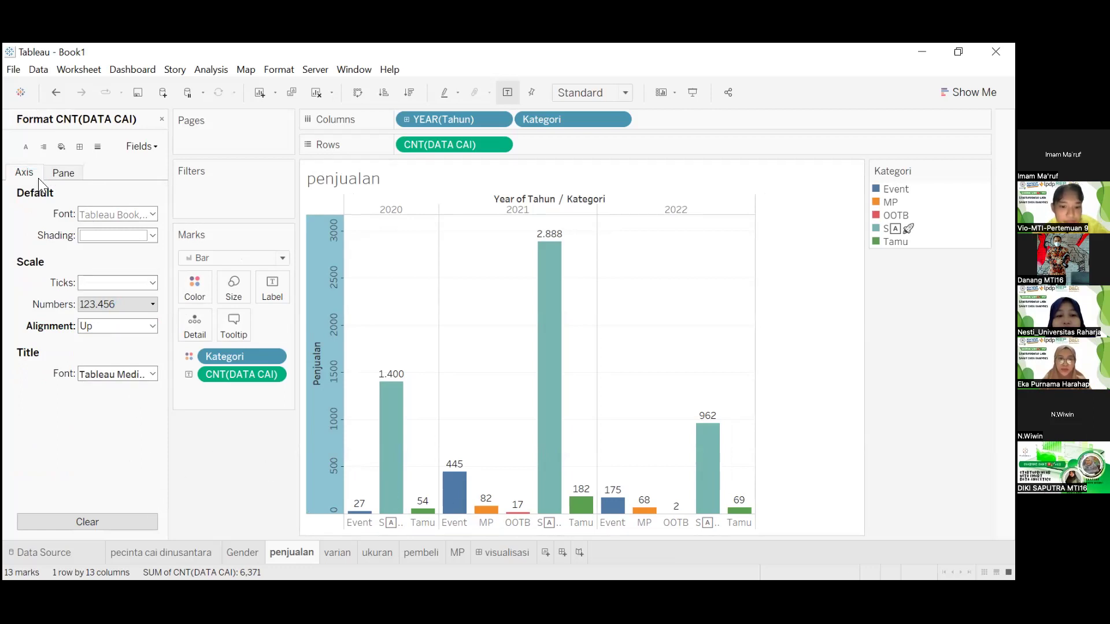
left_click(148, 373)
left_click(149, 373)
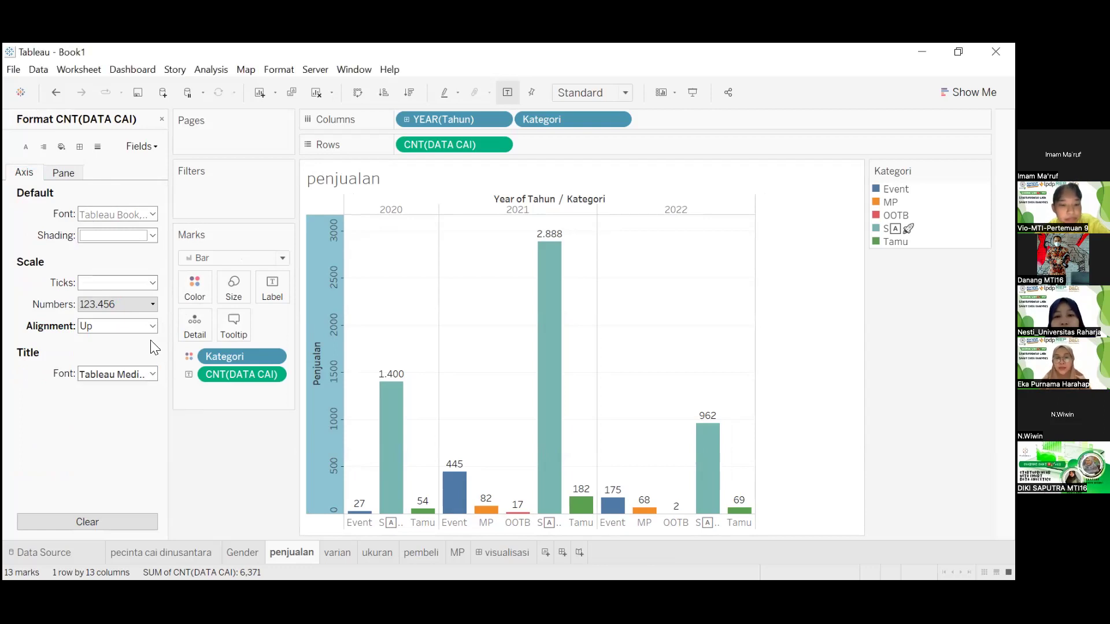
left_click(153, 213)
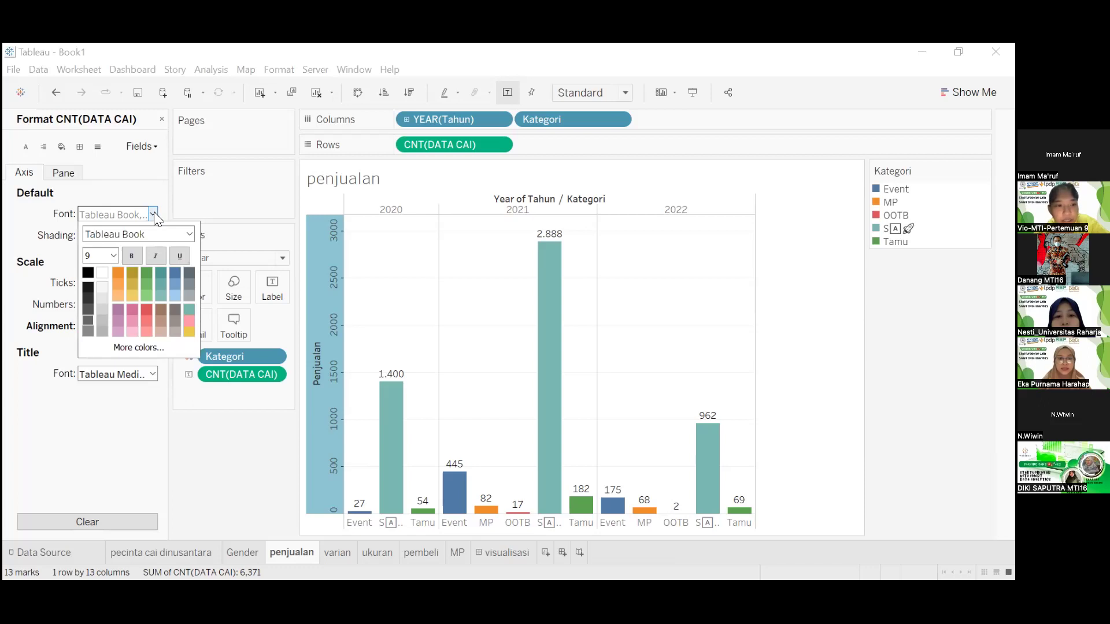
left_click(152, 404)
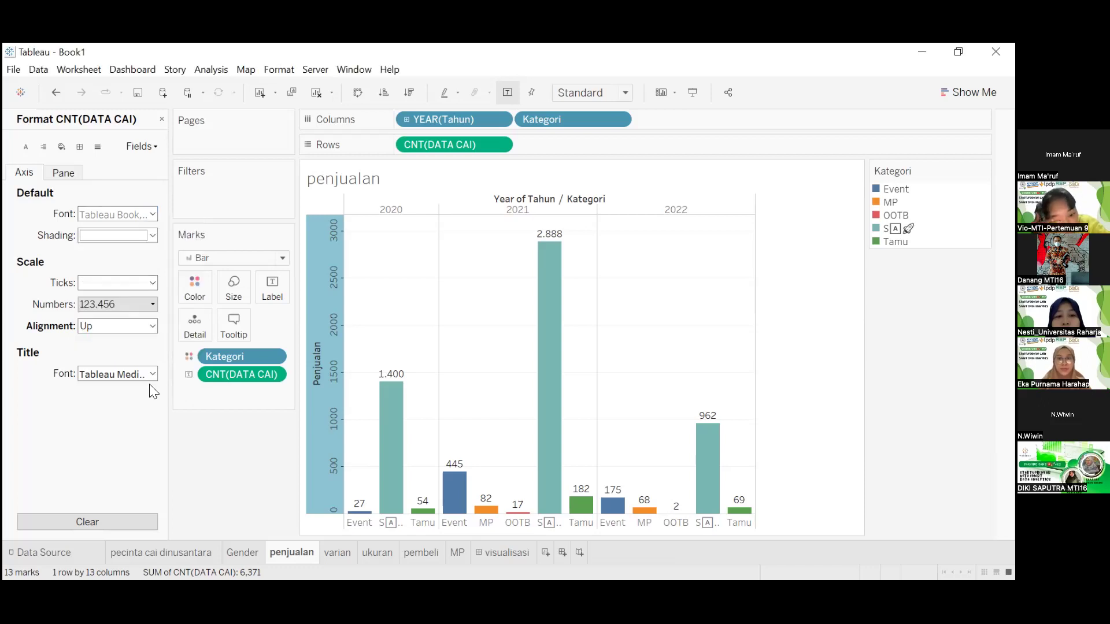
left_click(138, 377)
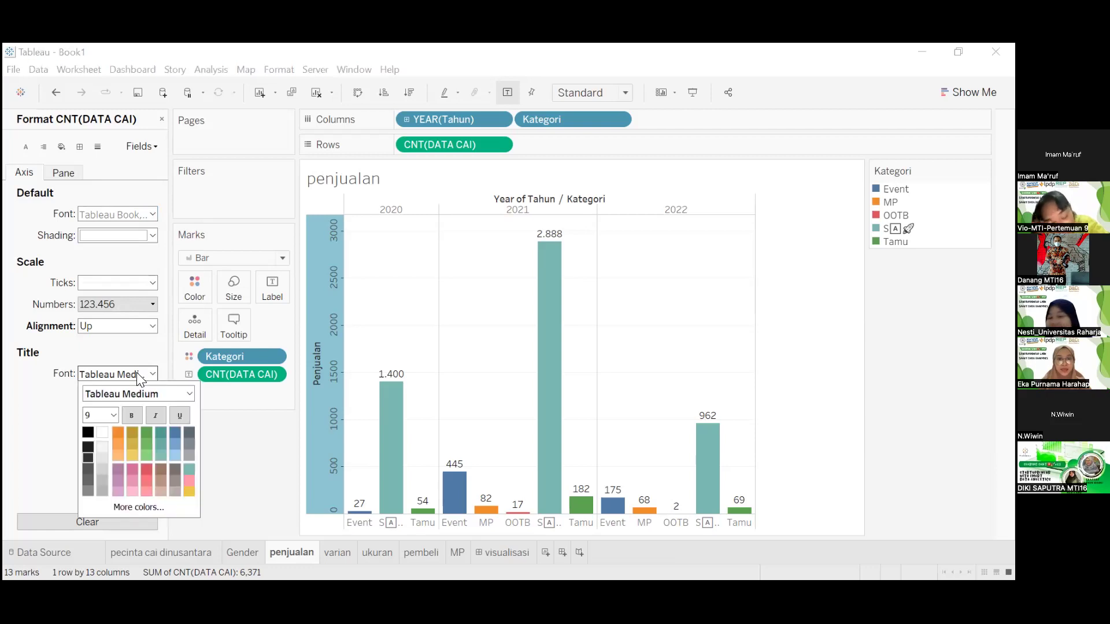
left_click(169, 425)
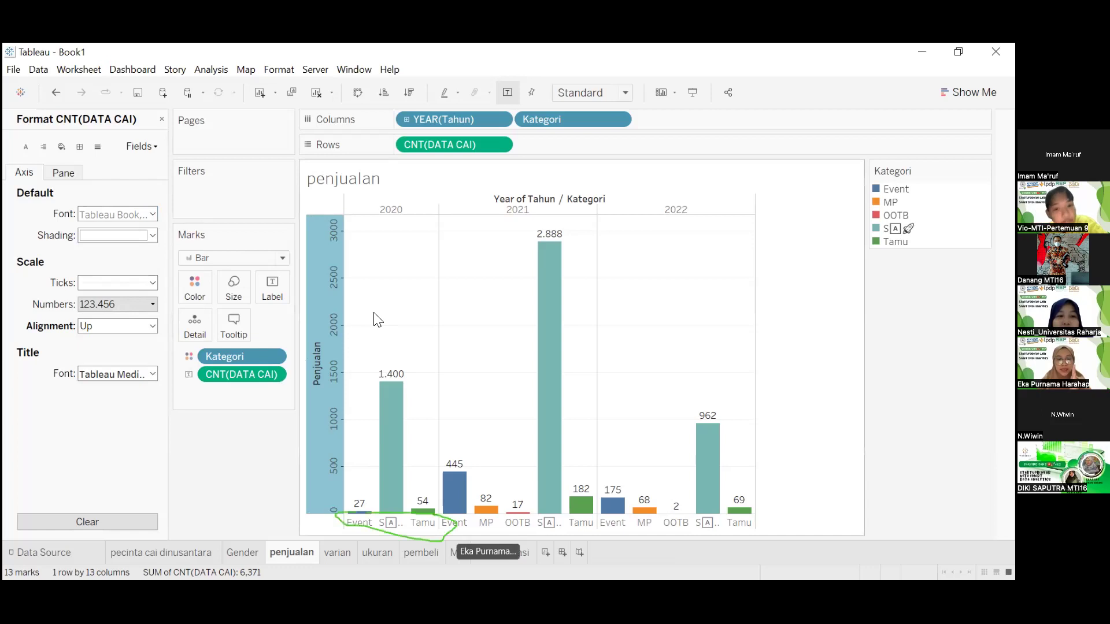
- Rotate the Kategori labels below the bars and hide the column field labels above the chart
right_click(360, 522)
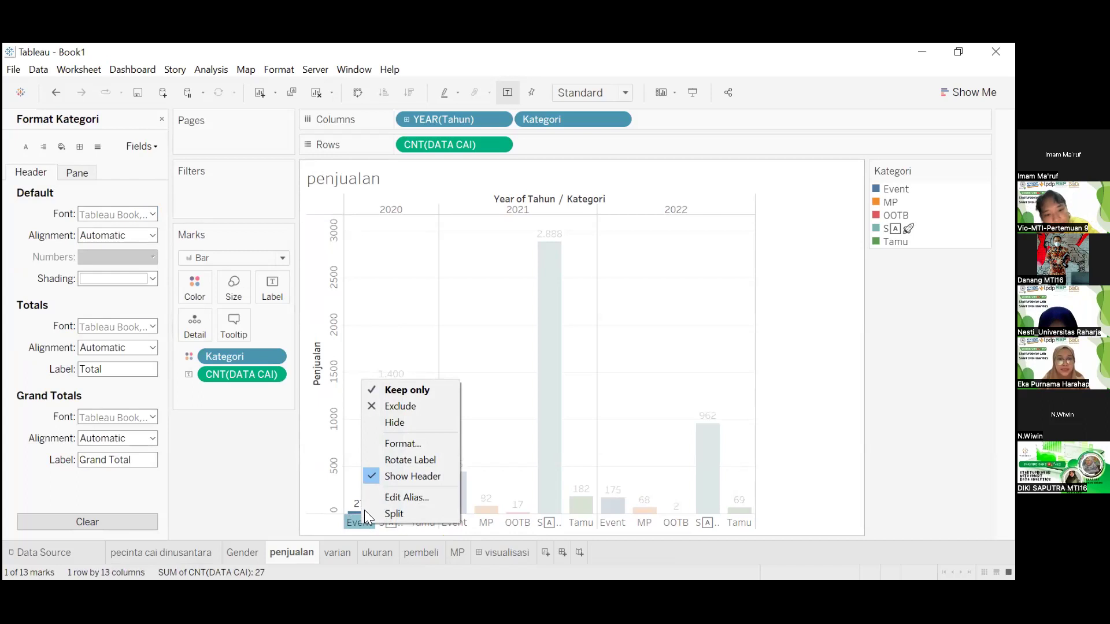
left_click(408, 461)
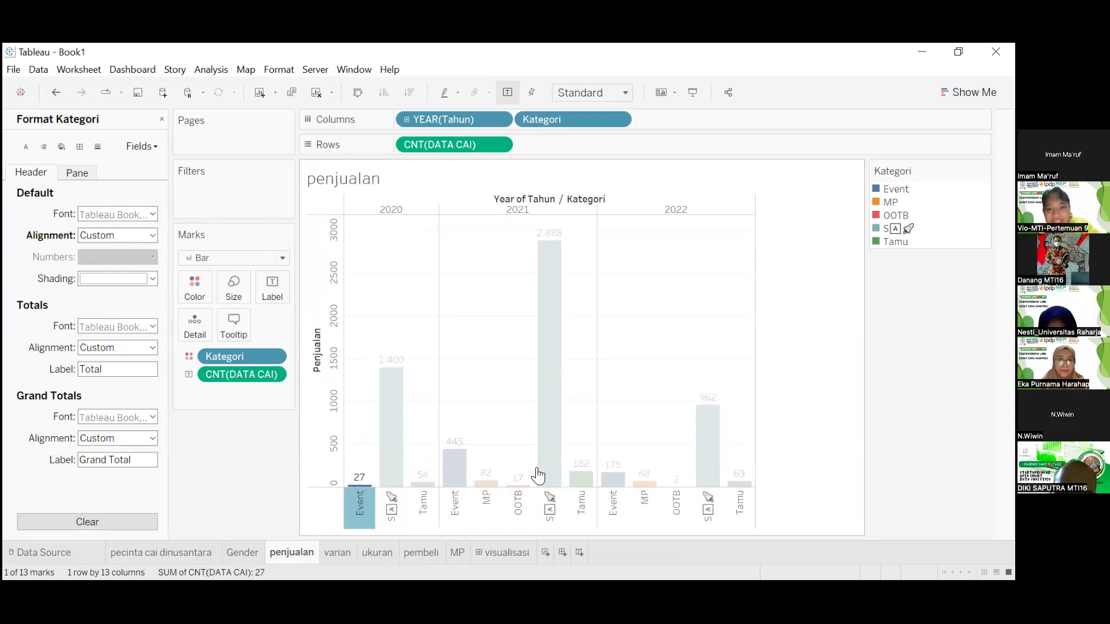
left_click(791, 353)
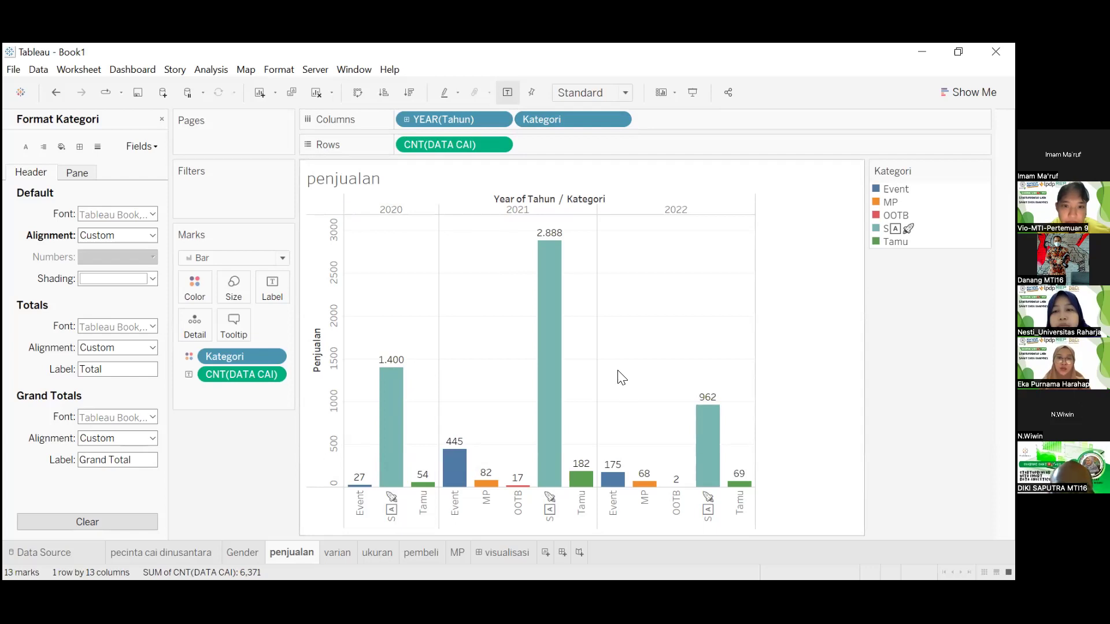
right_click(553, 202)
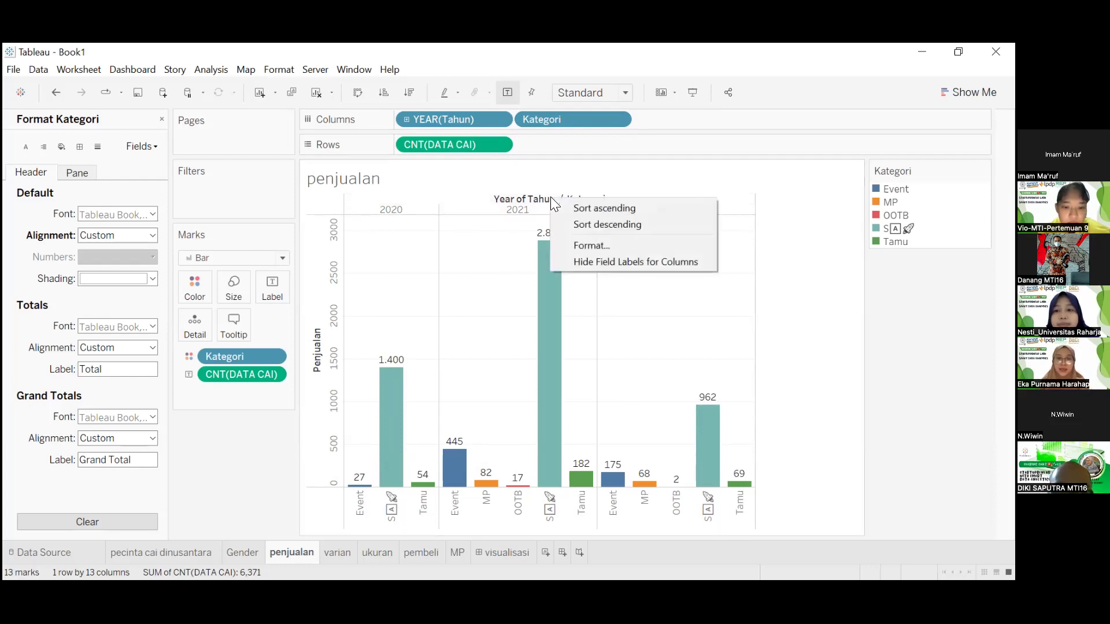
left_click(615, 261)
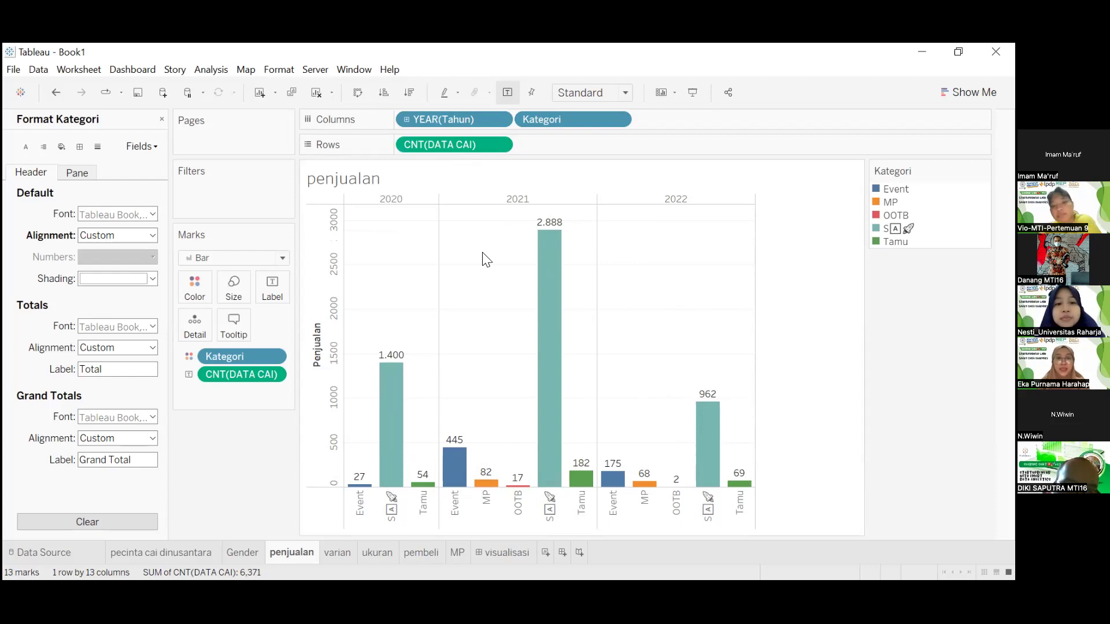
- Open the penjualan chart title for editing and set the whole title's font to Verdana
left_click(314, 347)
right_click(313, 348)
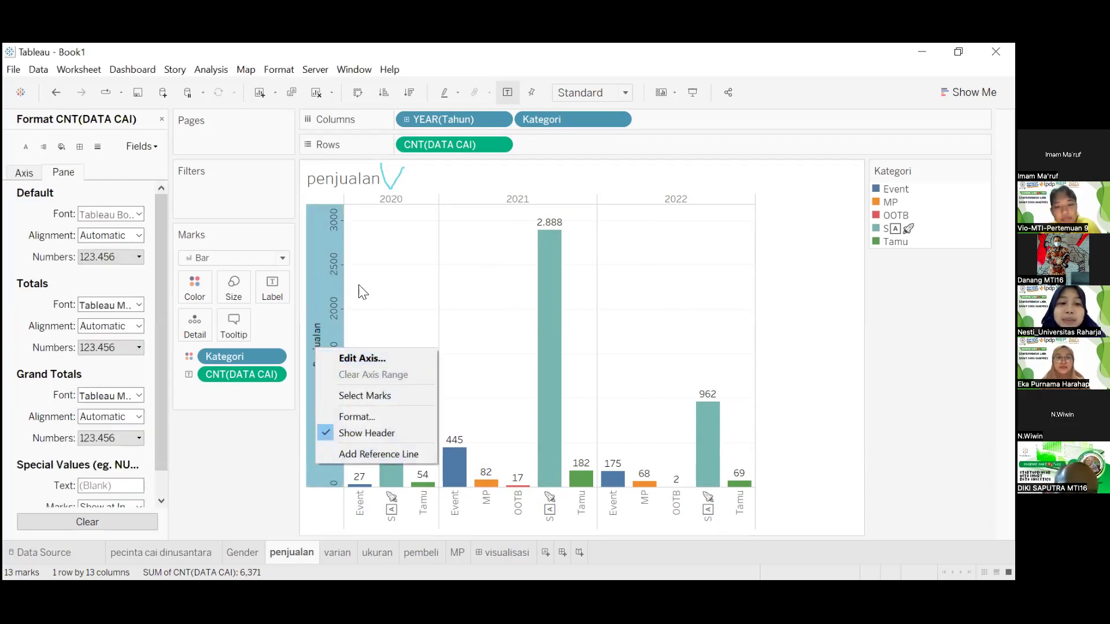
double_click(354, 180)
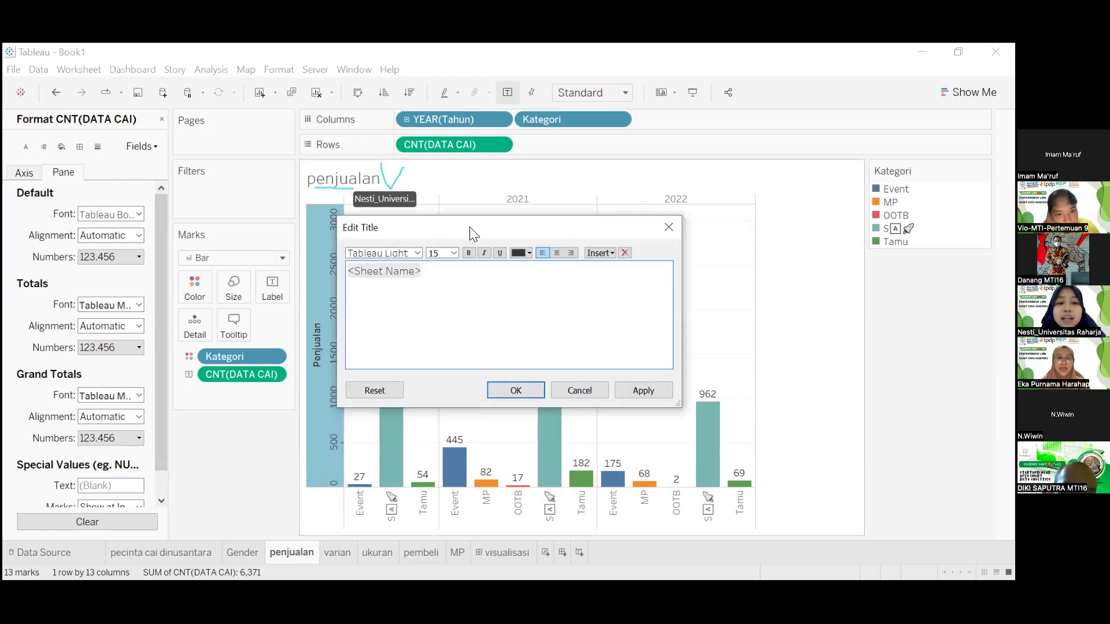
left_click_drag(469, 226, 457, 215)
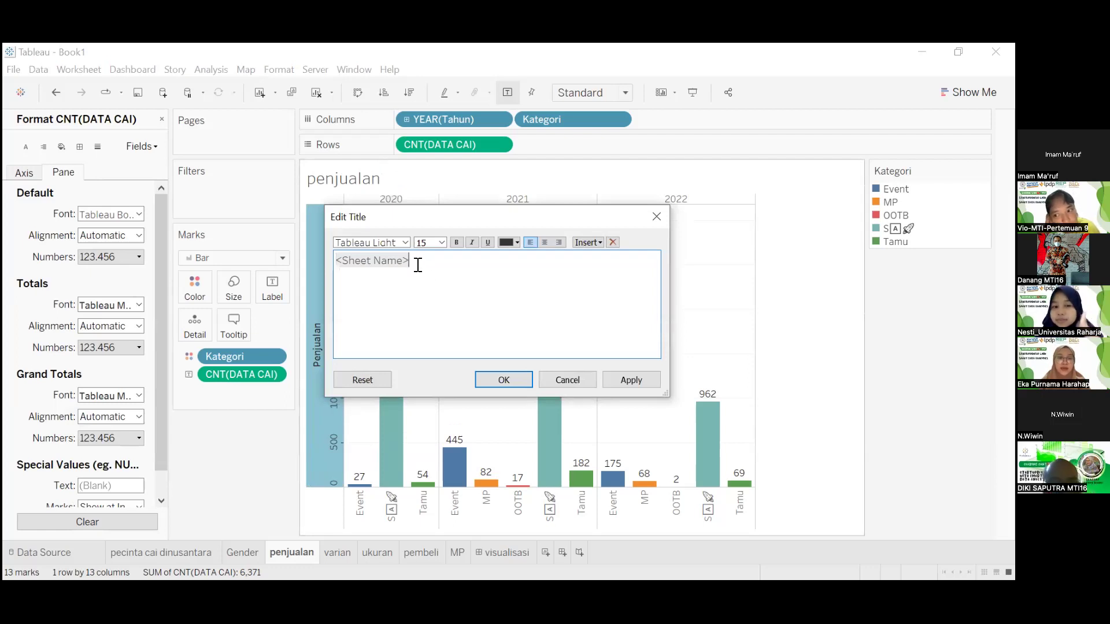
key("ctrl+a")
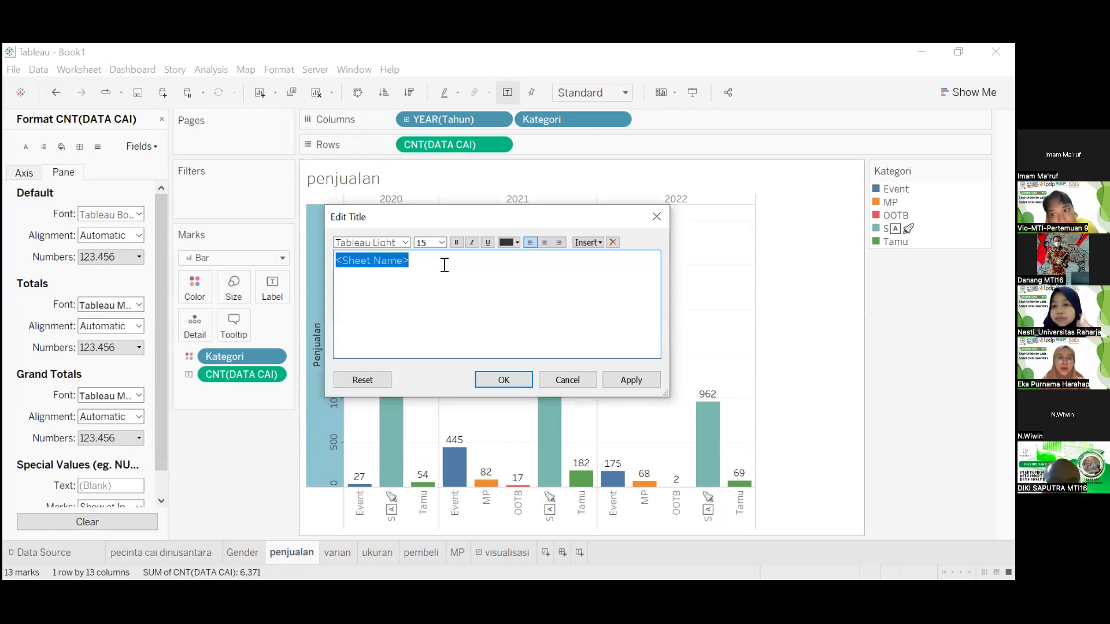
left_click(406, 243)
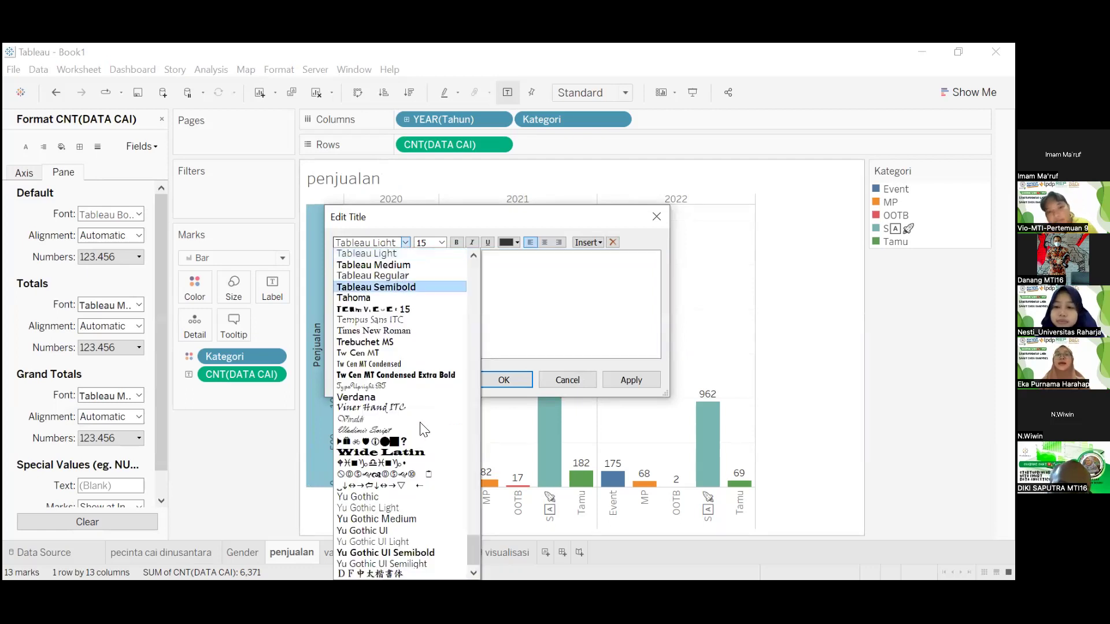
left_click(377, 399)
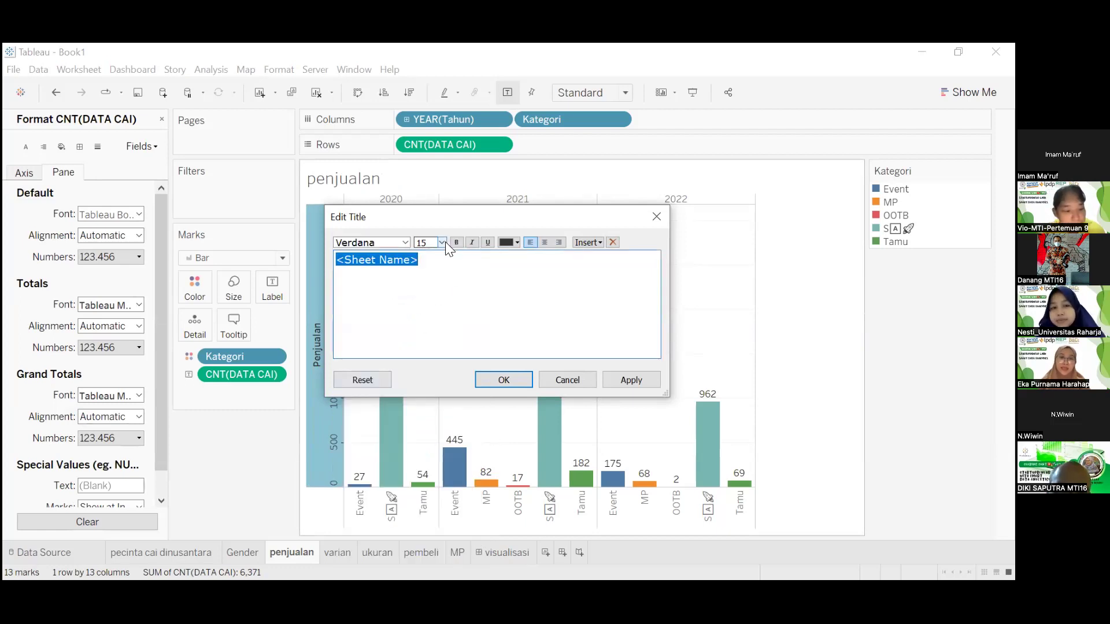
- Set the chart title's font size to 18 and its color to green, and apply the title changes
left_click(443, 243)
left_click(429, 329)
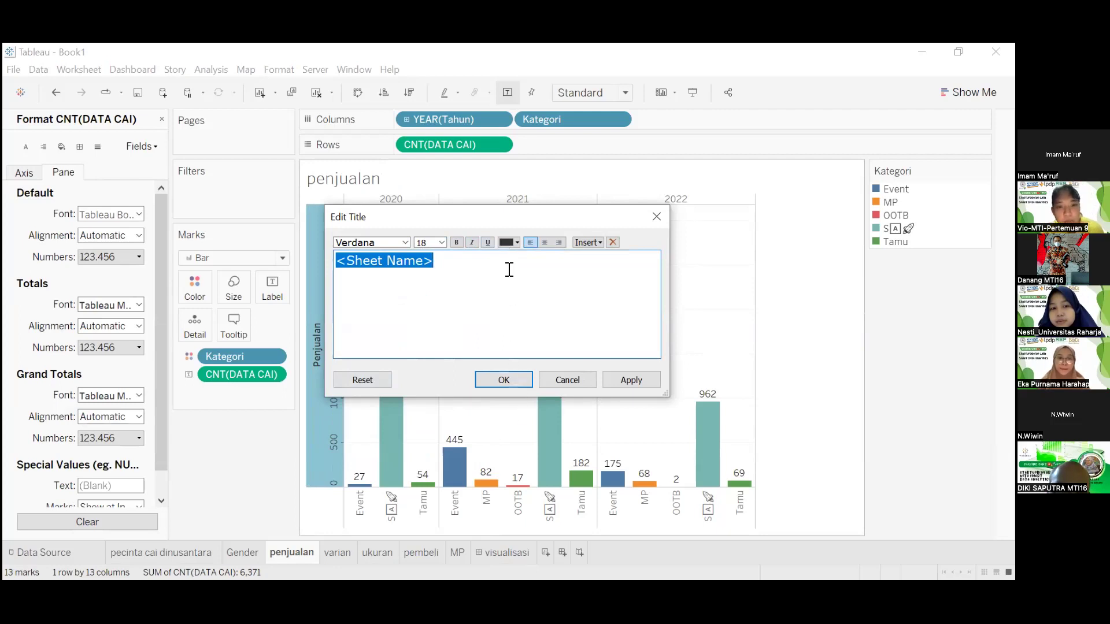
left_click(504, 245)
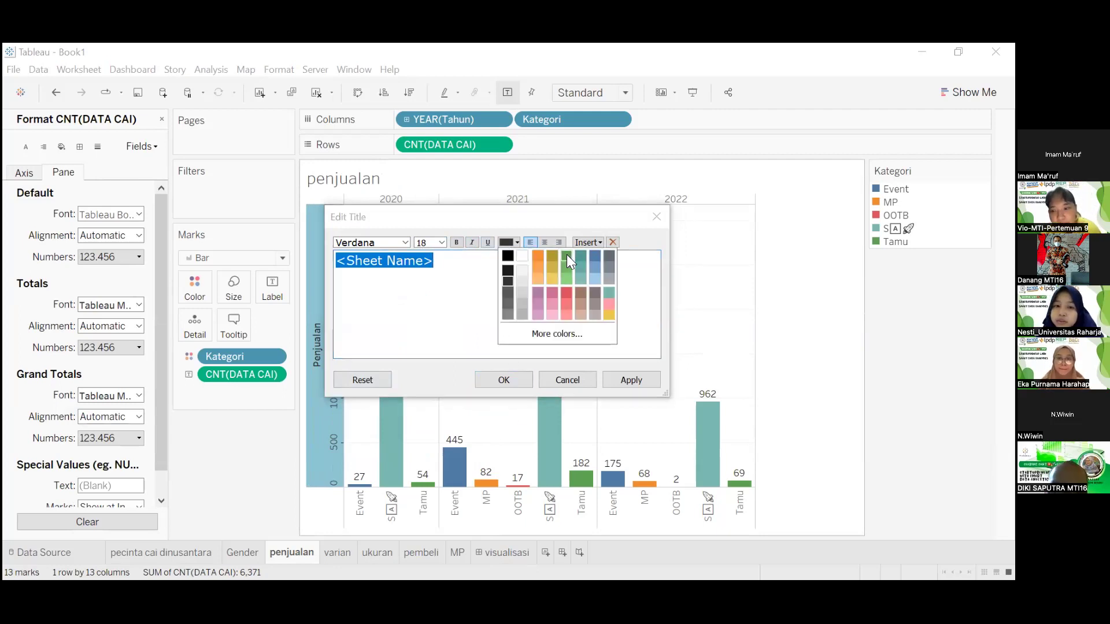
left_click(567, 254)
left_click(635, 380)
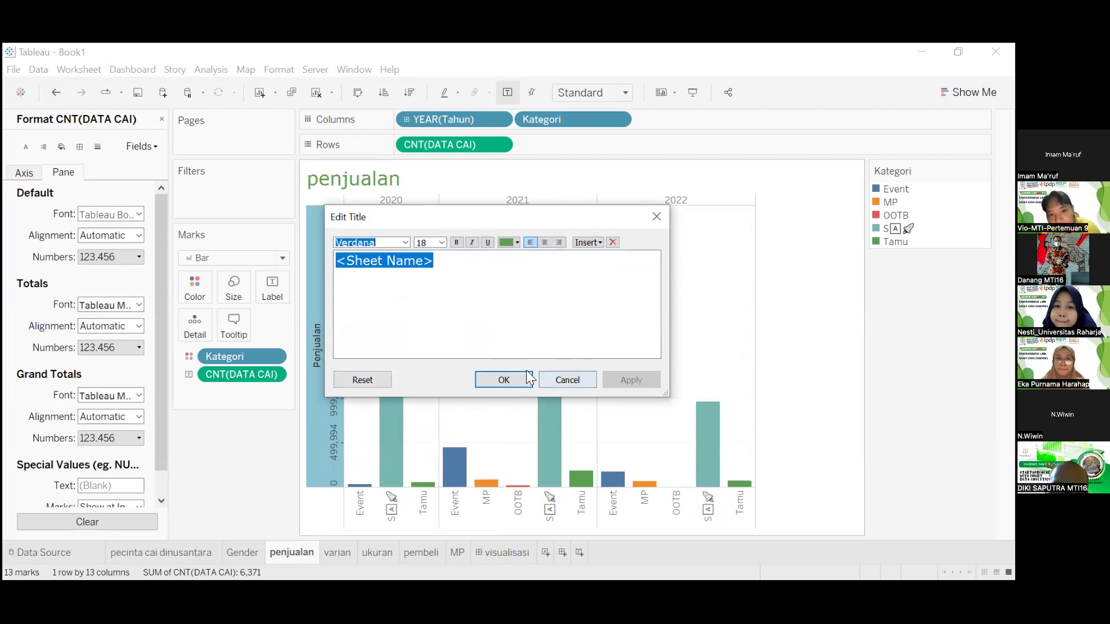
left_click(522, 379)
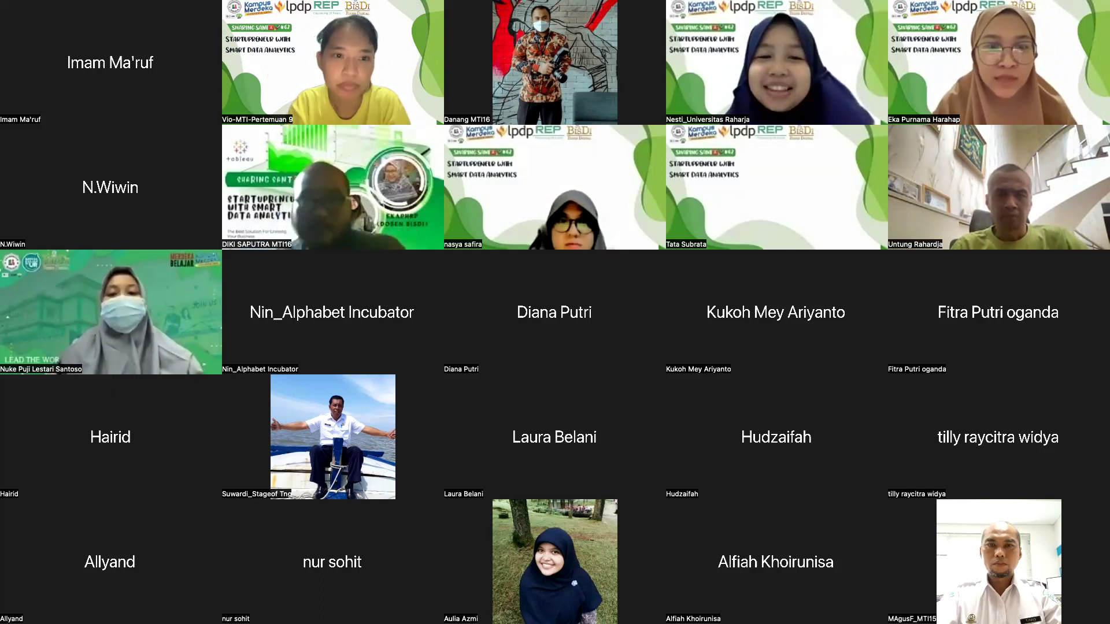
key("ctrl+Left")
key("ctrl+Left")
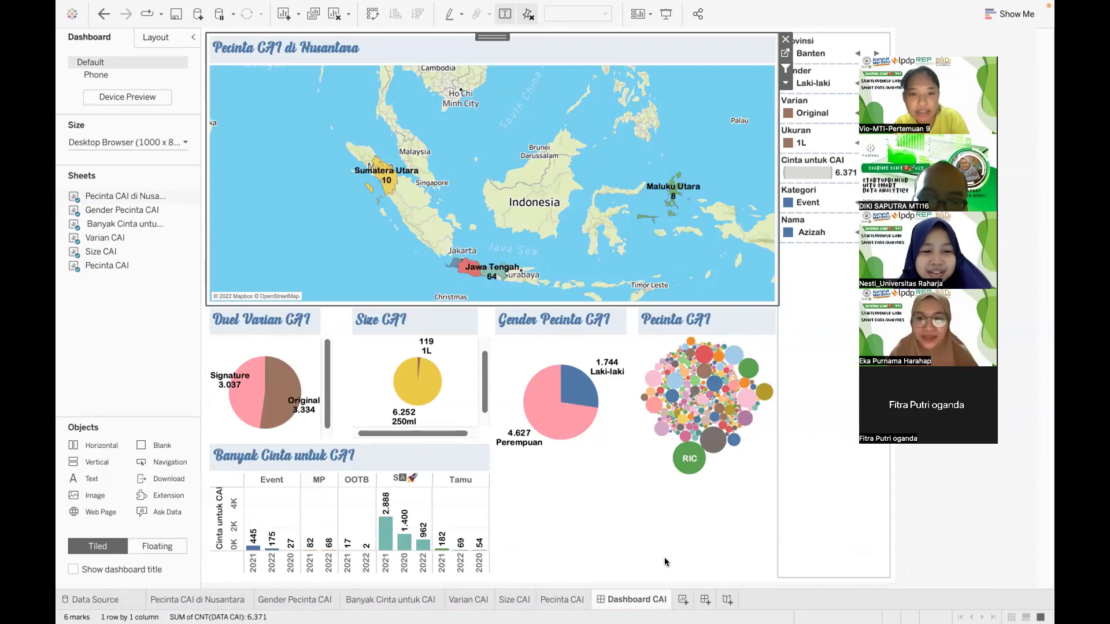
left_click(606, 562)
left_click(393, 536)
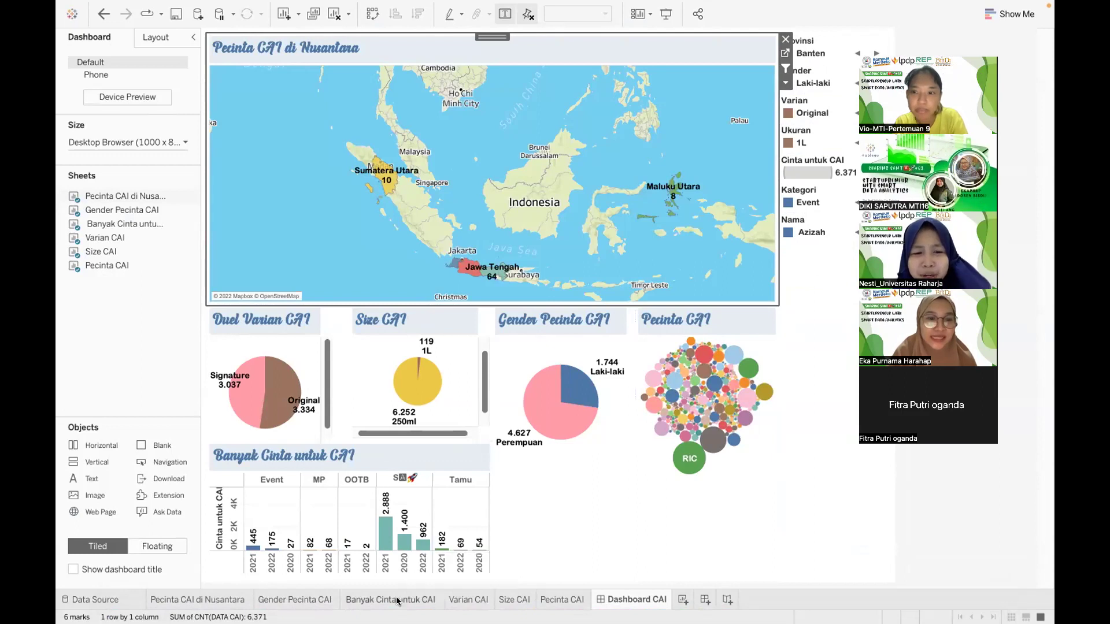
left_click(624, 542)
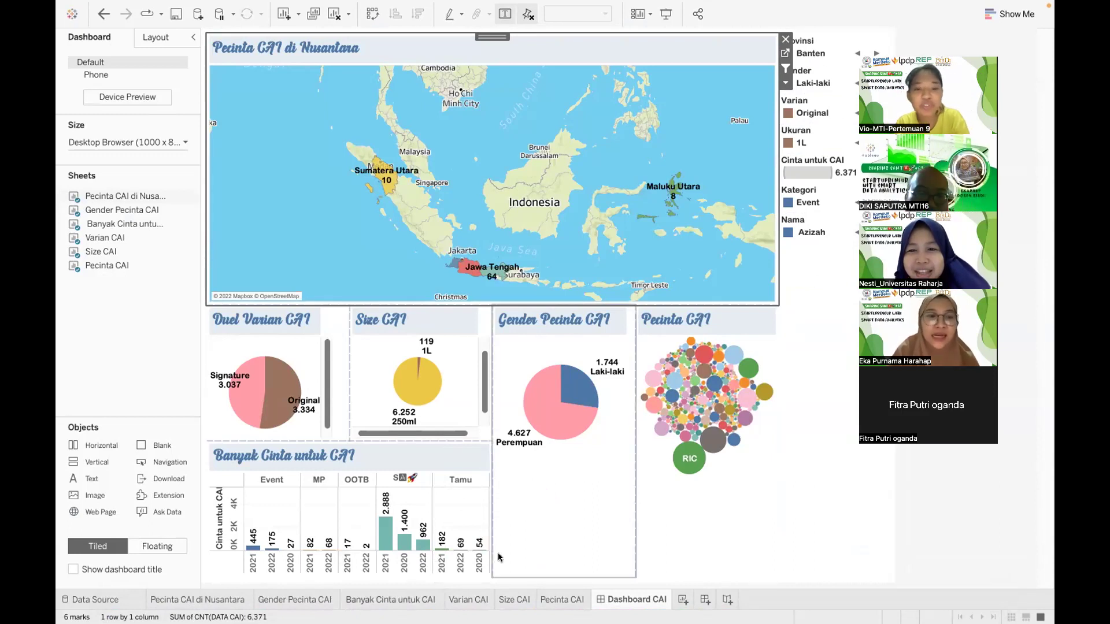
key("ctrl+Right")
key("ctrl+Left")
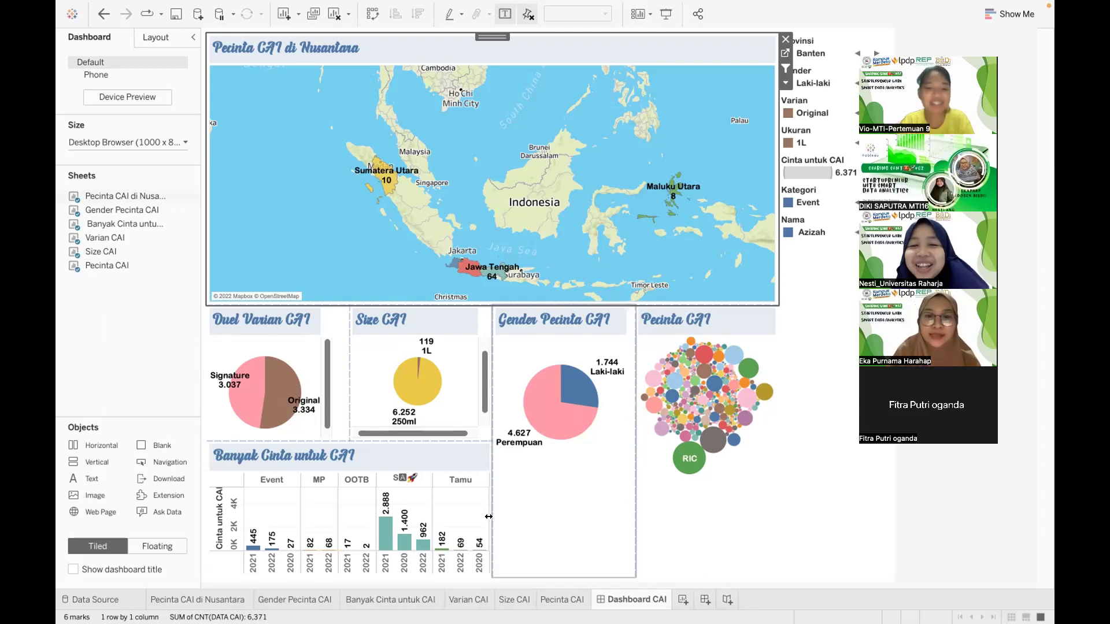
left_click(395, 599)
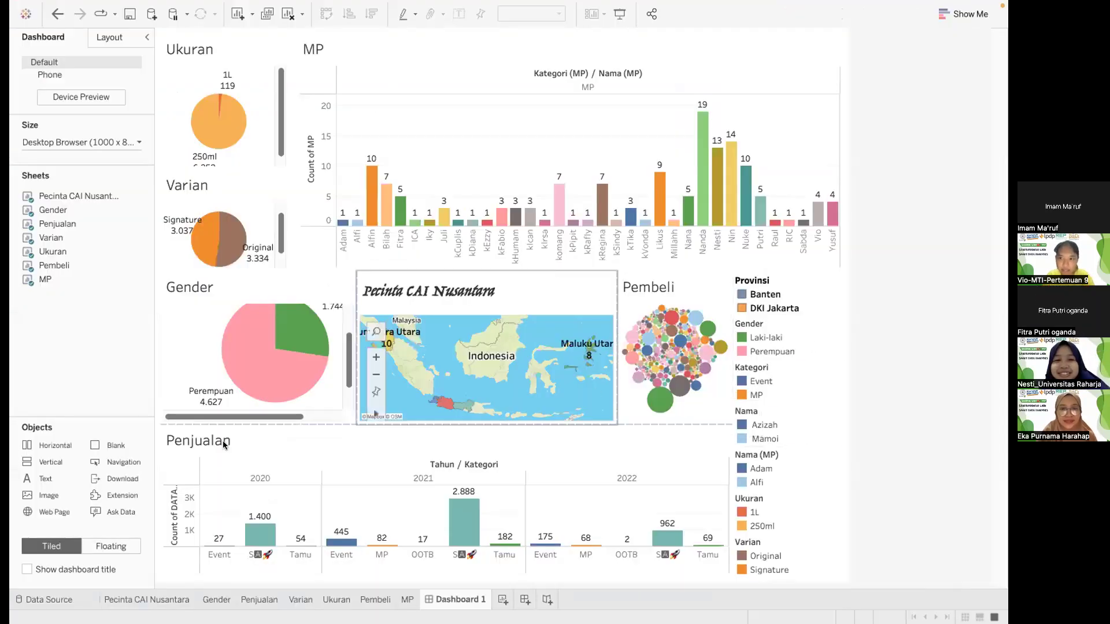
- Filter Dashboard 1 by selecting Maluku Utara on the Pecinta CAI Nusantara map
left_click(222, 445)
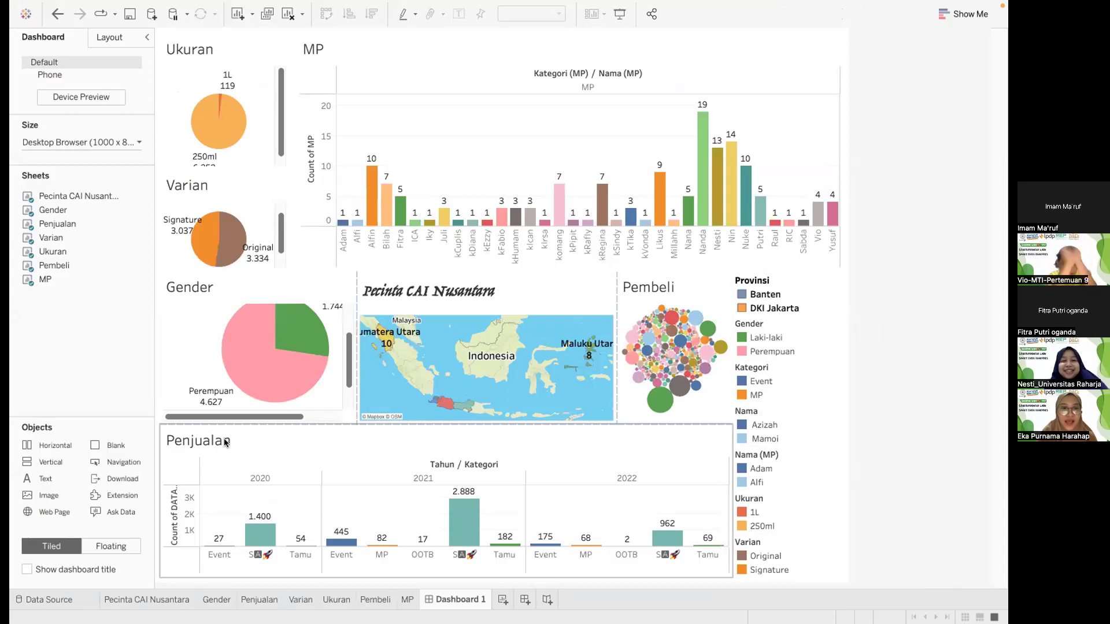
left_click(503, 343)
mouse_move(450, 399)
left_click(636, 188)
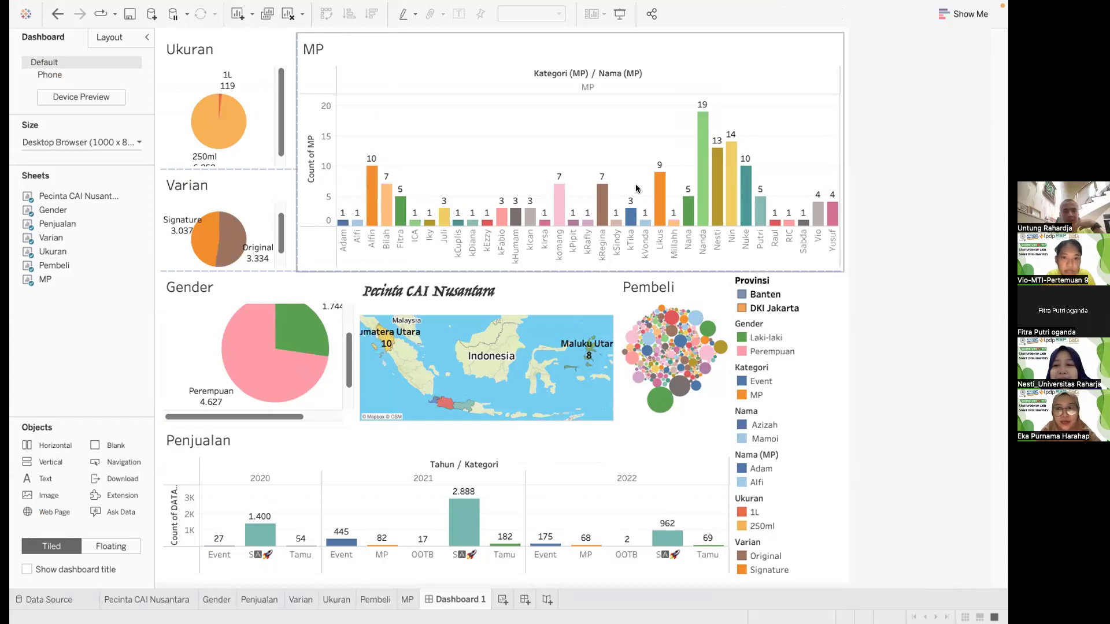
left_click(463, 404)
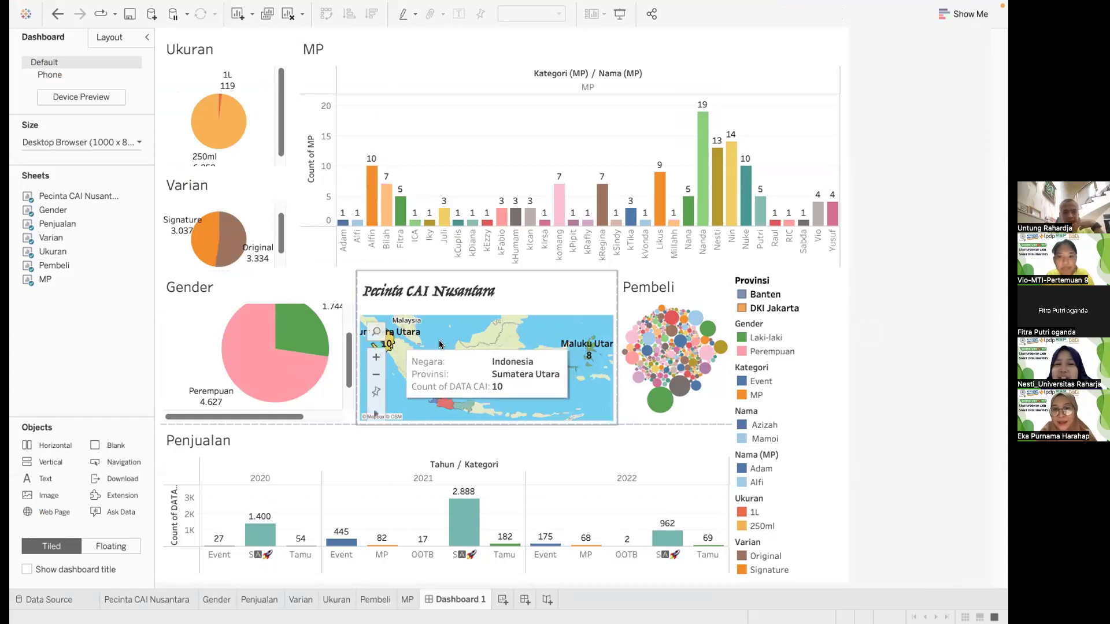
left_click(589, 357)
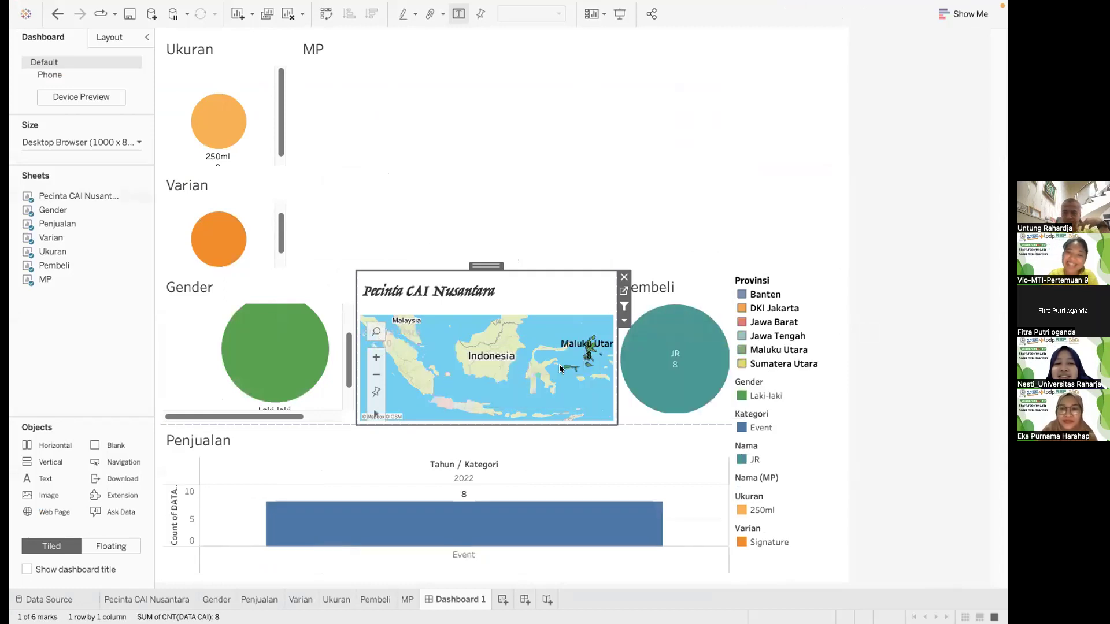
- Clear the Maluku Utara selection on the Pecinta CAI Nusantara map so the dashboard shows all provinces again
left_click(474, 363)
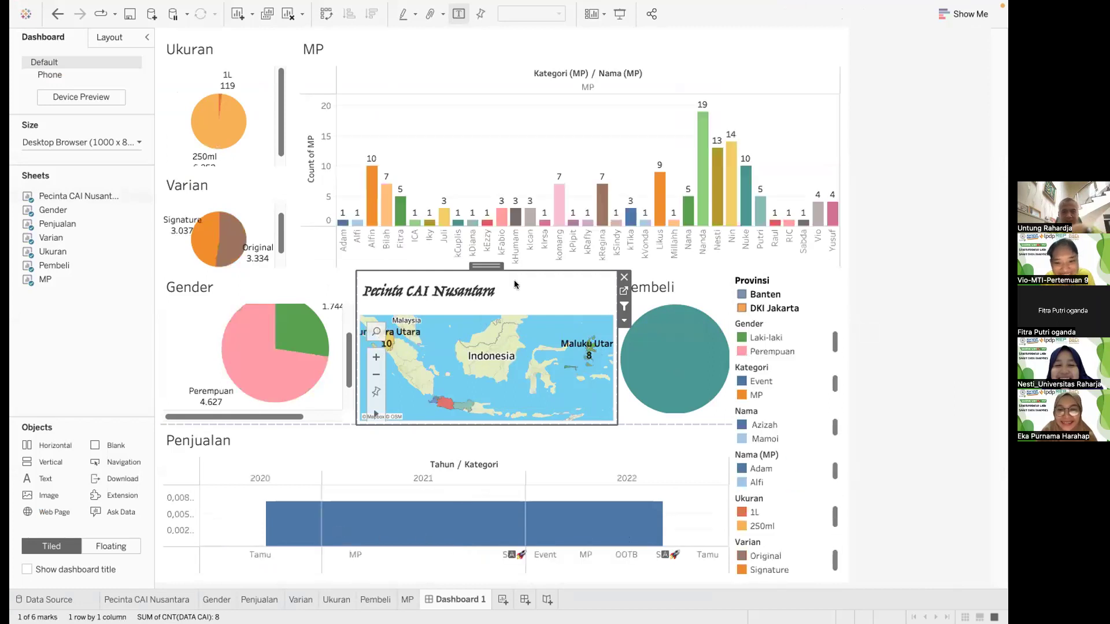
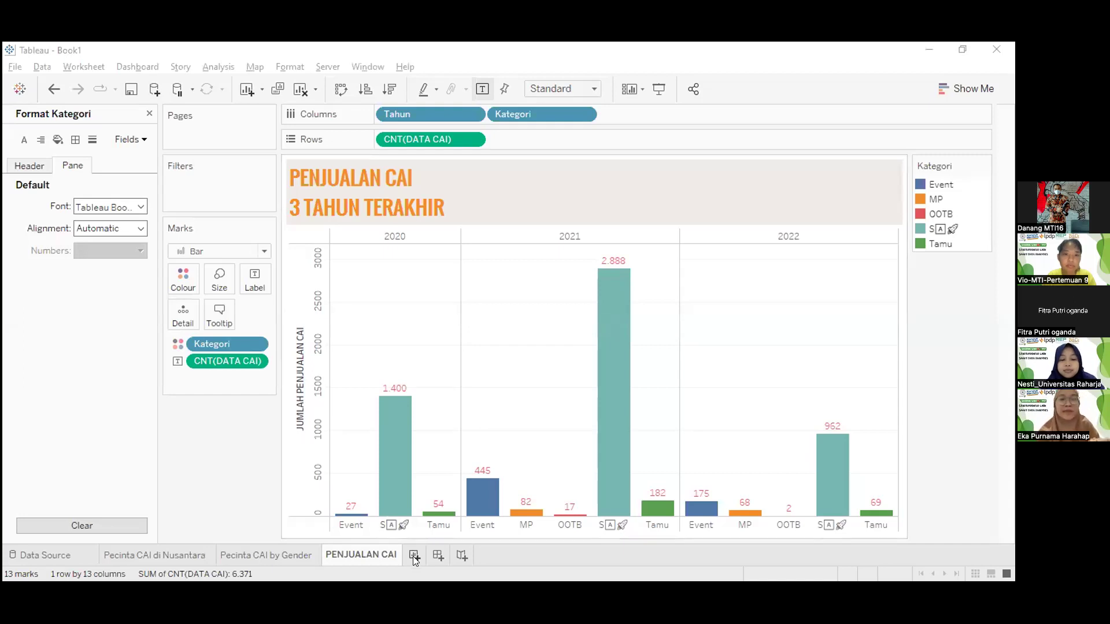
- Add a new worksheet after PENJUALAN CAI and name it VARIAN
left_click(414, 558)
double_click(425, 553)
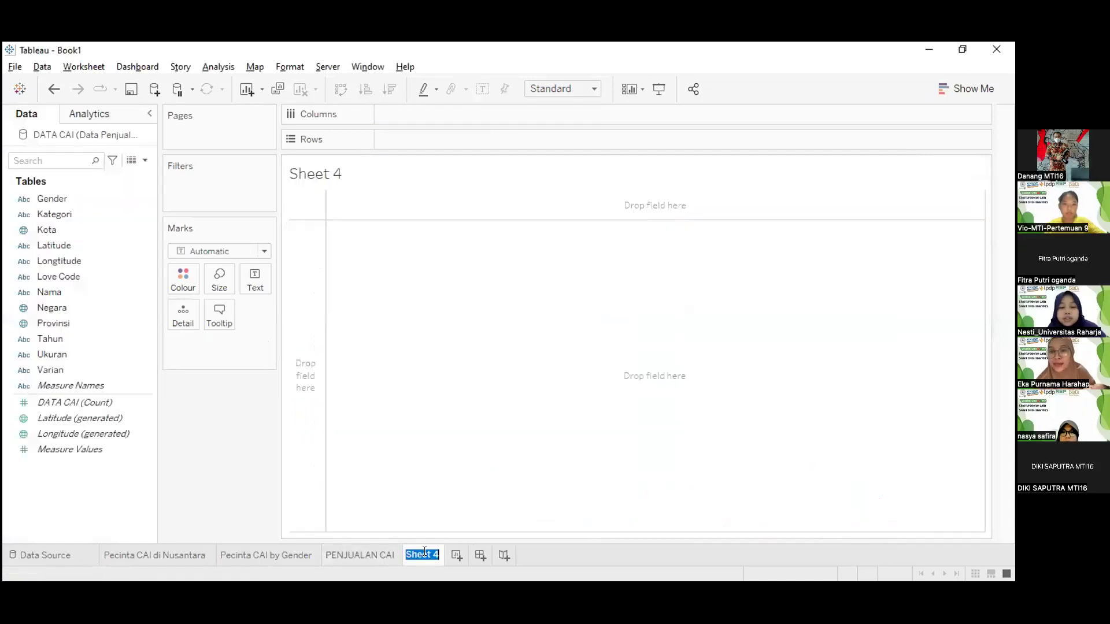
type("VARIAN")
key("Return")
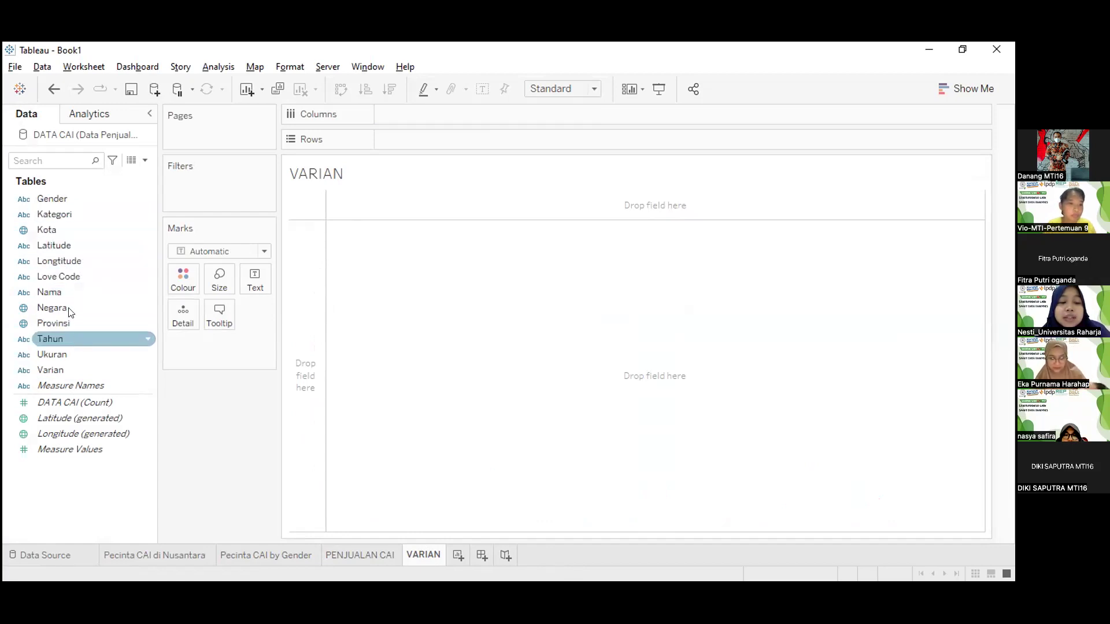
- Add the Varian field to the marks as detail and change the mark type to Pie
left_click(76, 367)
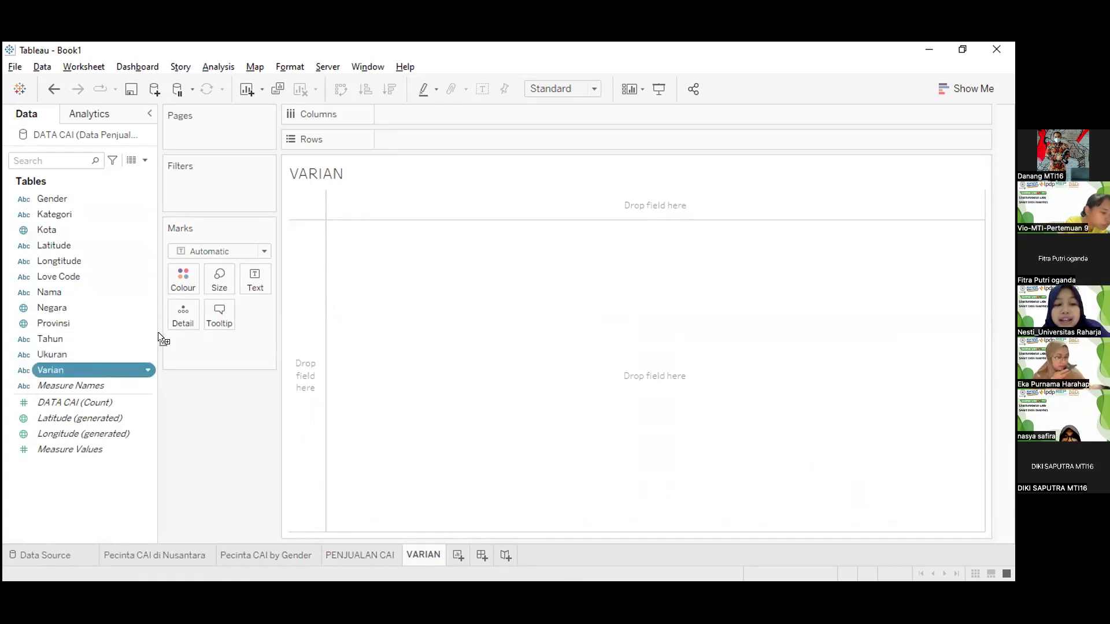
left_click_drag(187, 328, 187, 327)
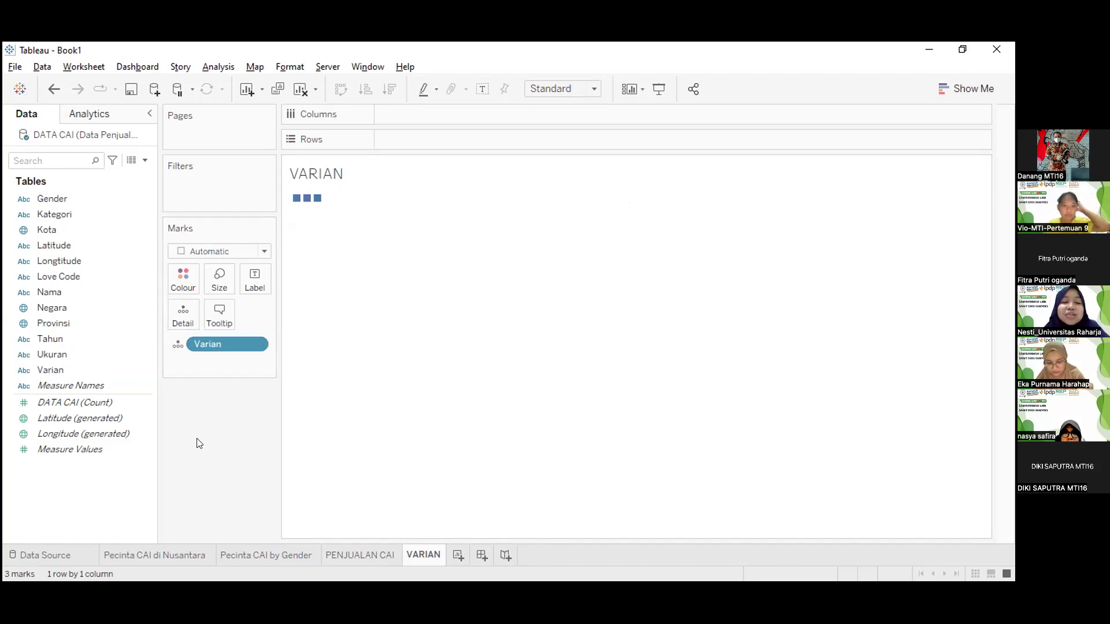
left_click(231, 247)
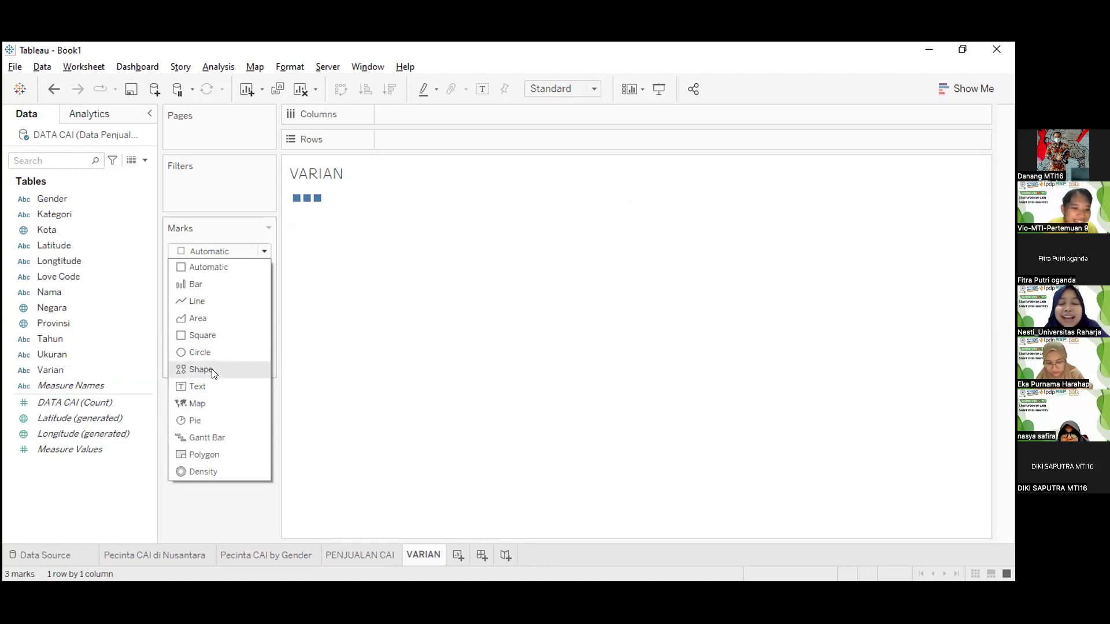
left_click(216, 420)
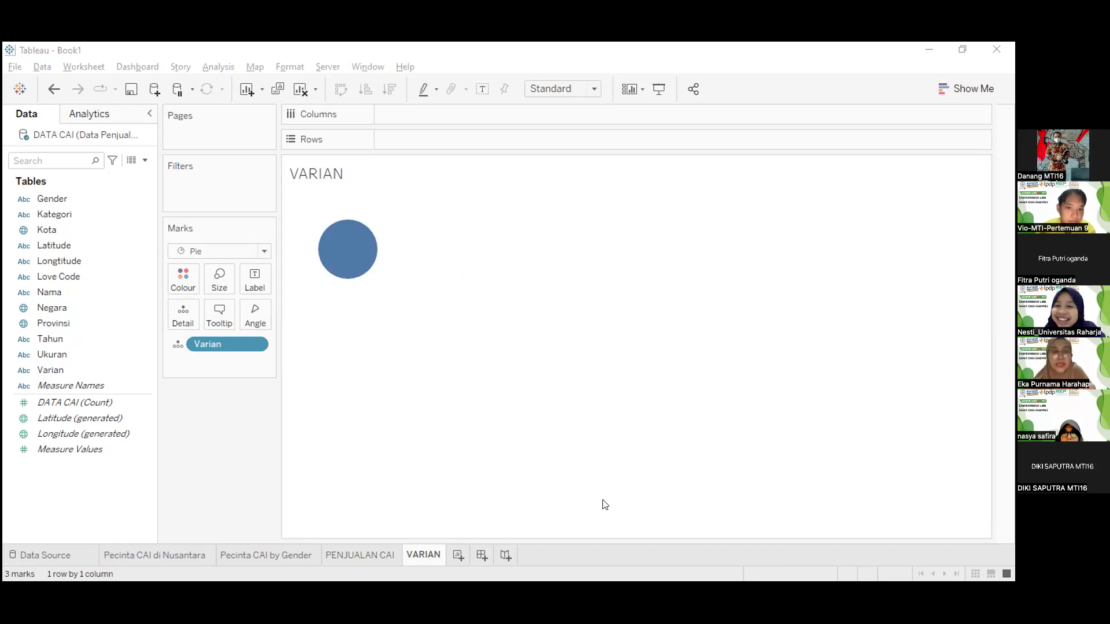
- Examine the individual Varian slices of the pie chart
left_click(604, 506)
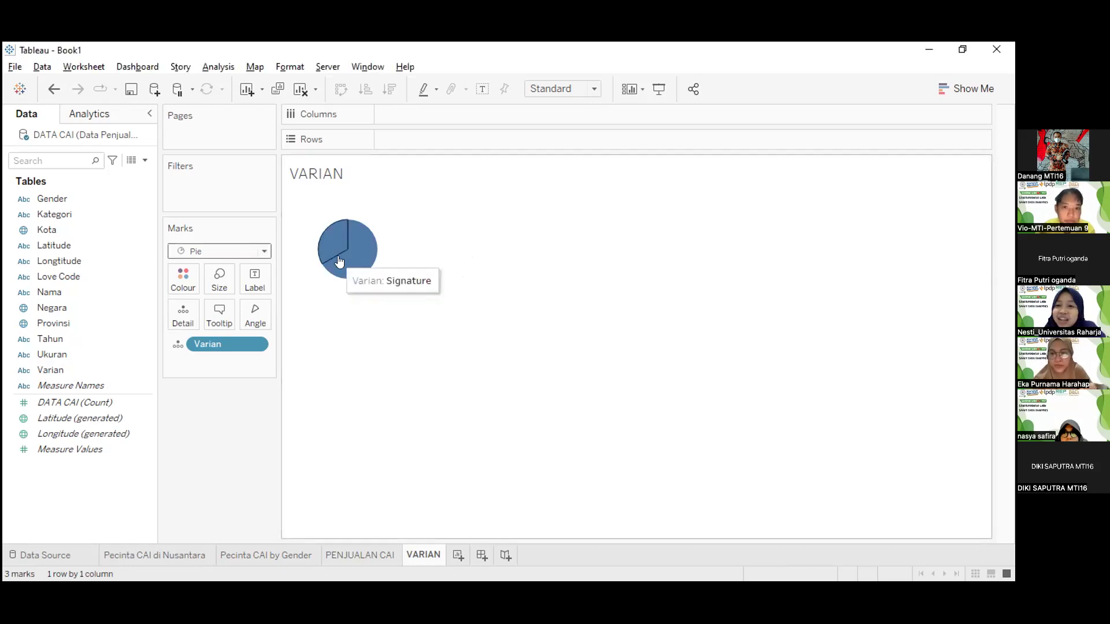
mouse_move(346, 248)
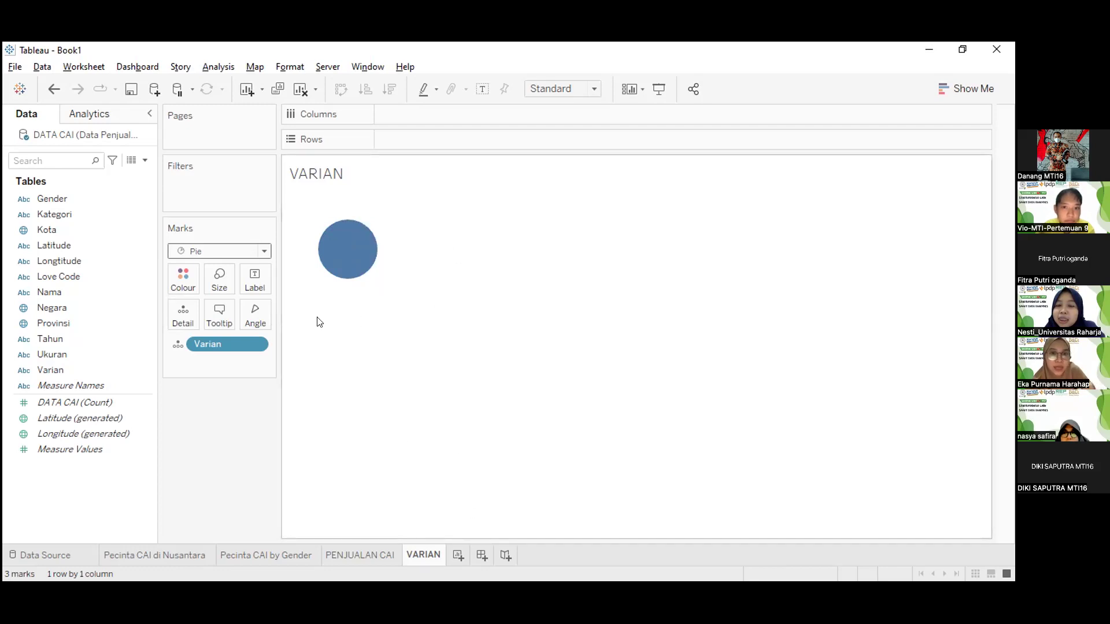
left_click(352, 249)
left_click(355, 266)
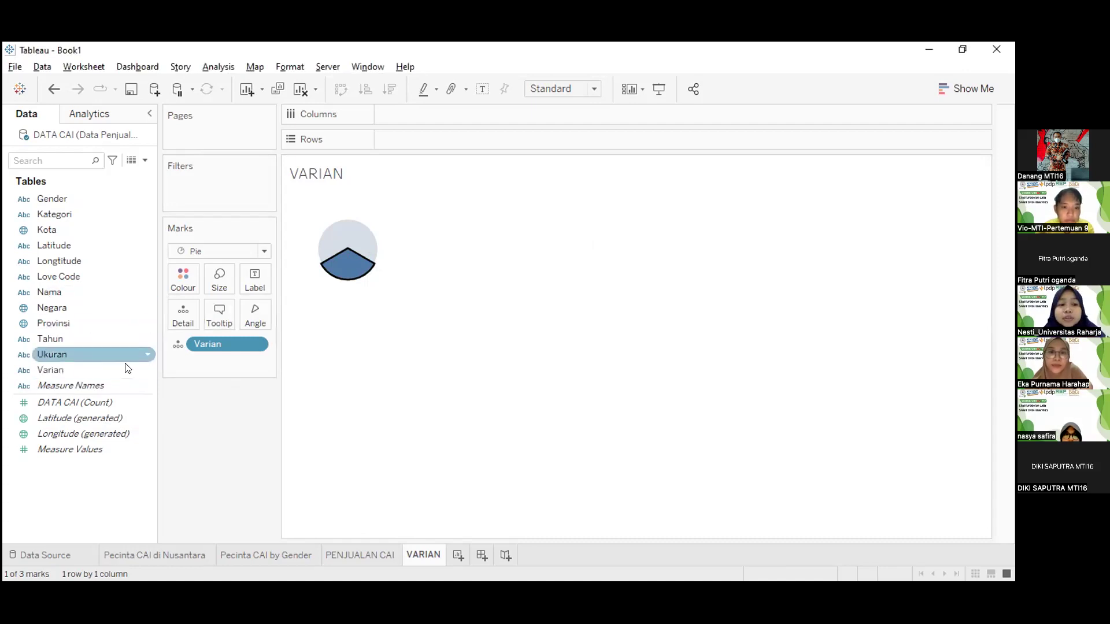
- Show a filter for Varian and try switching its values off and on
mouse_move(80, 373)
left_mouse_down()
mouse_move(129, 330)
mouse_move(210, 188)
left_mouse_up()
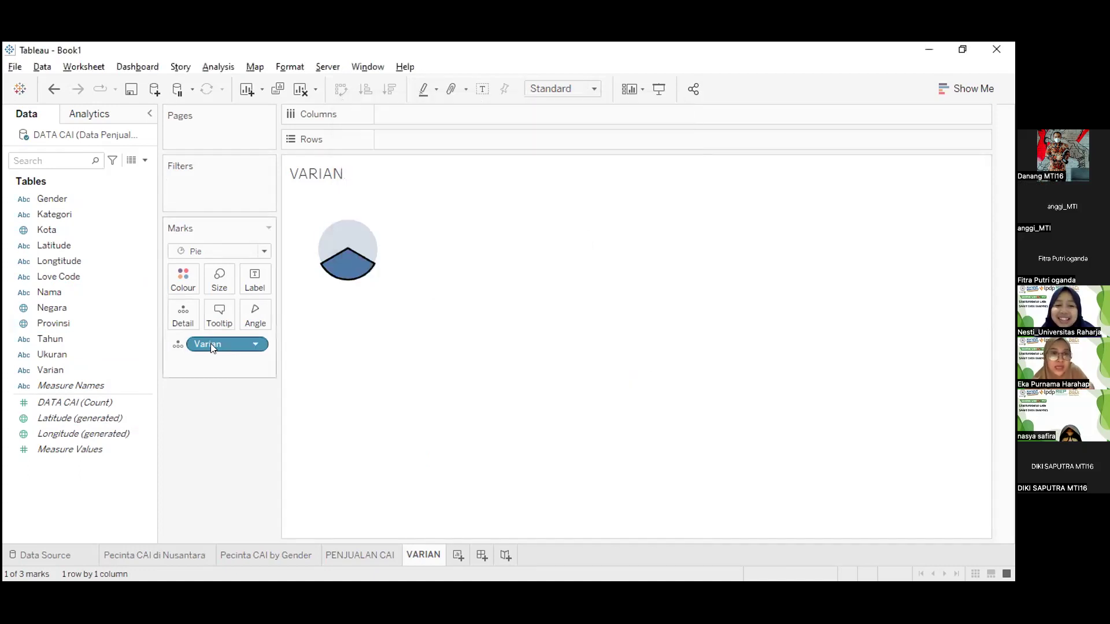
left_click(257, 345)
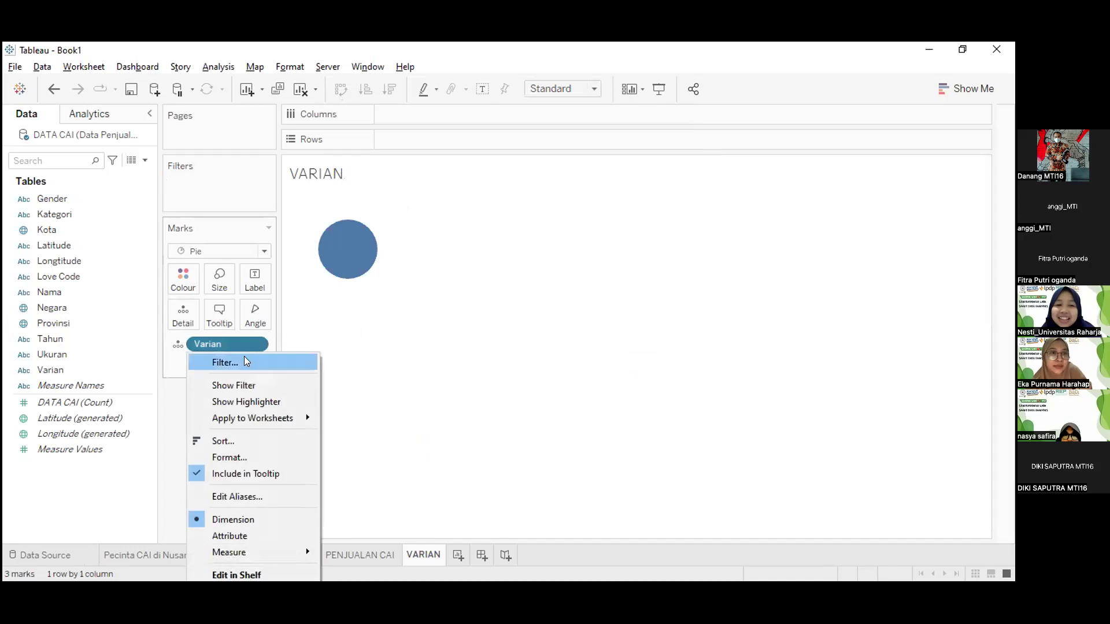
left_click(247, 386)
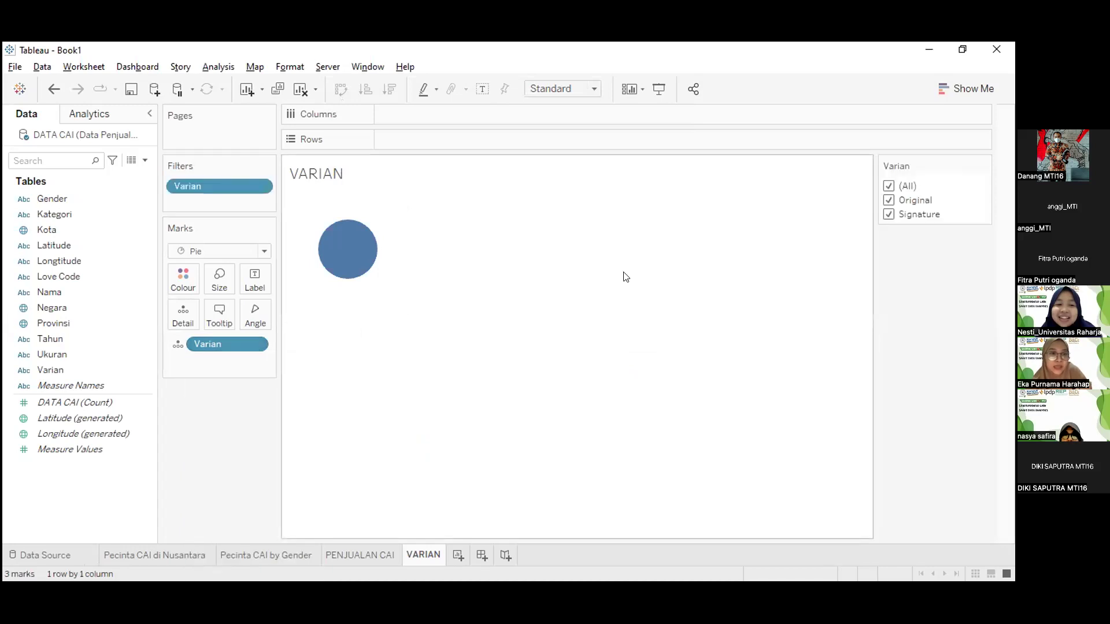
left_click(889, 186)
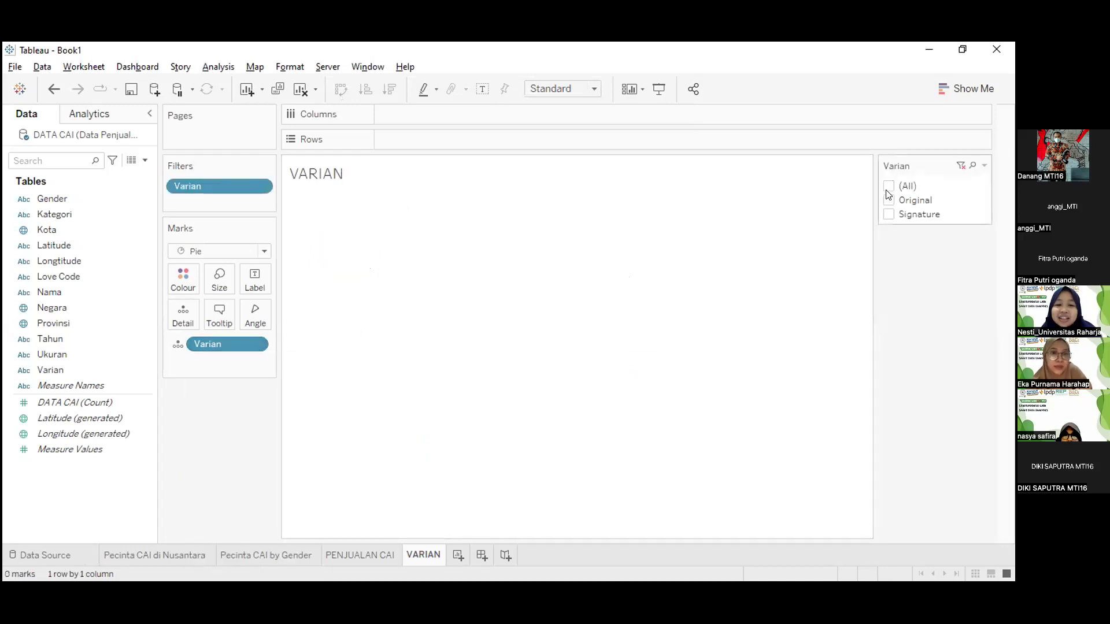
left_click(889, 200)
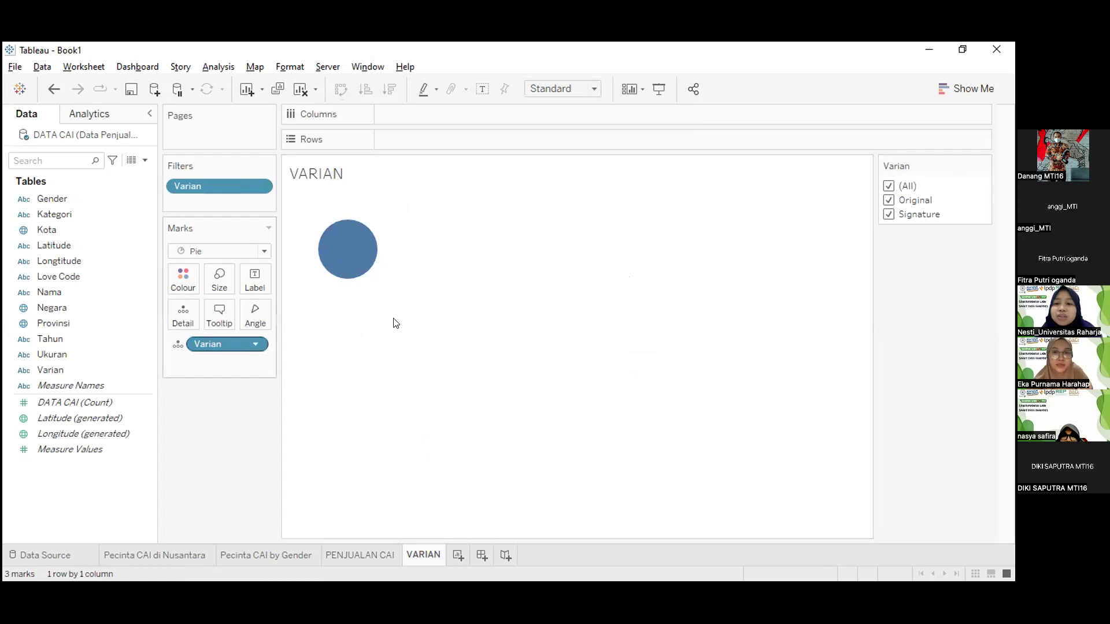
- Try placing Varian on the rows and again as detail, keeping the mark type as Pie
left_click_drag(197, 345, 392, 345)
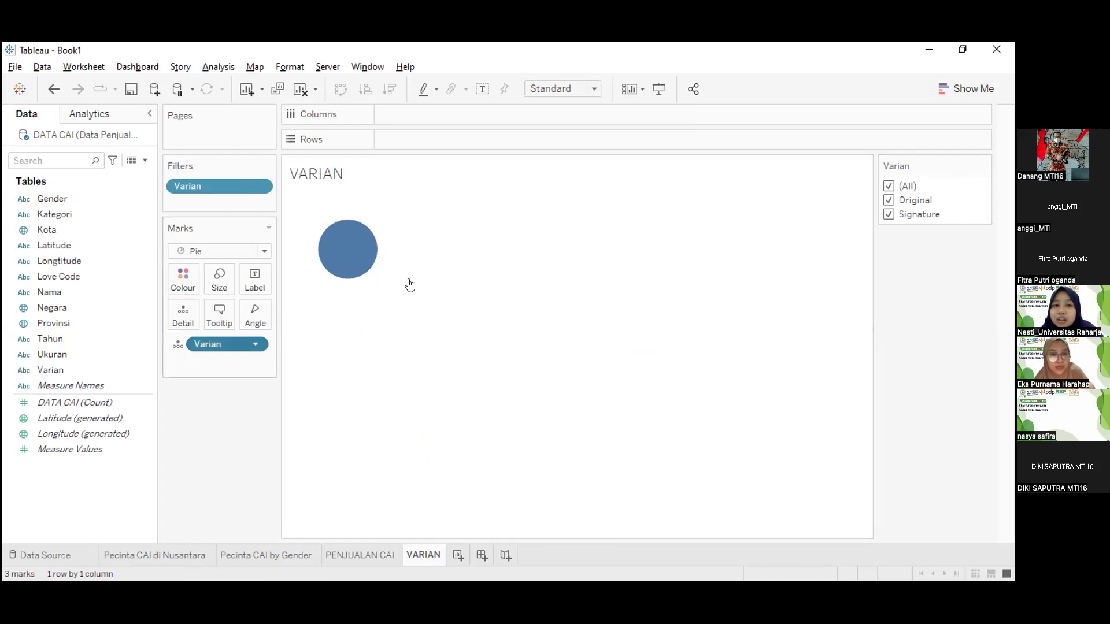
double_click(49, 370)
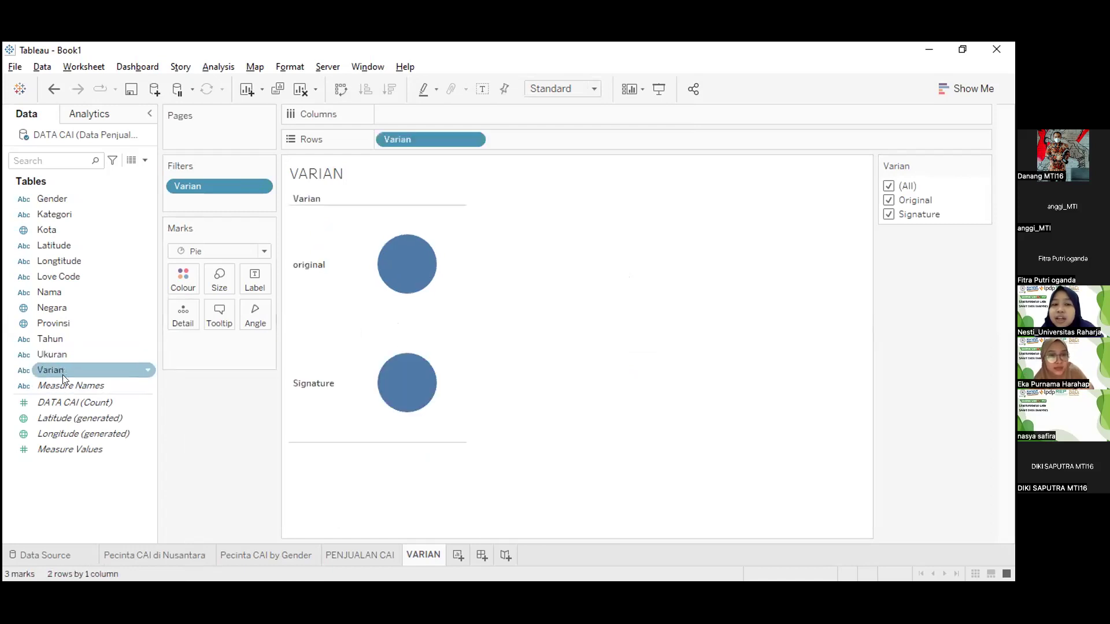
left_click(65, 373)
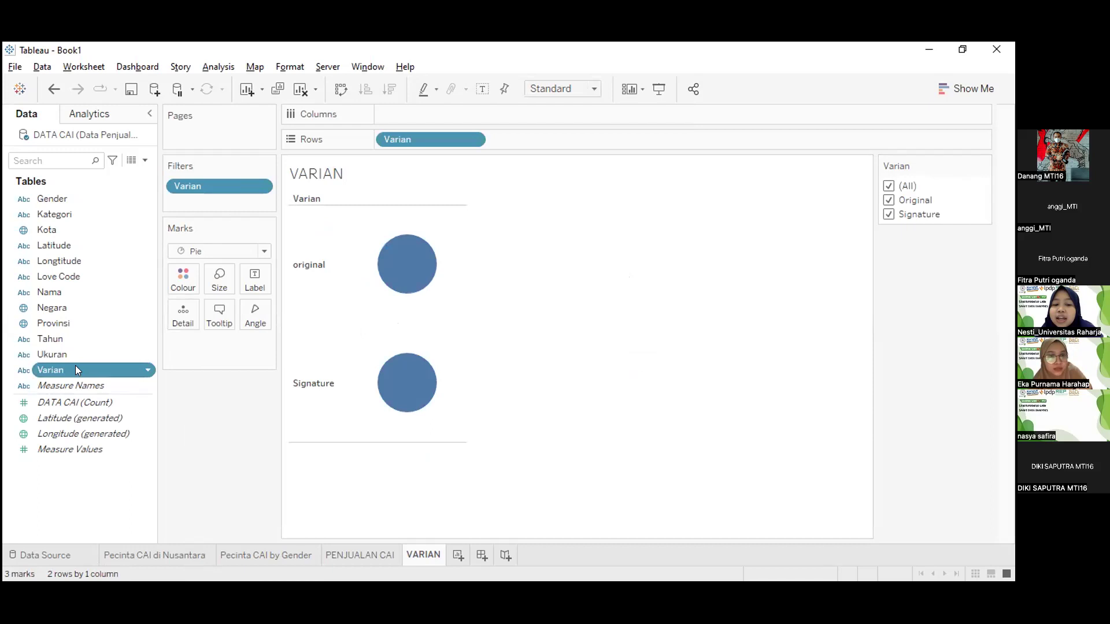
left_click_drag(76, 370, 184, 313)
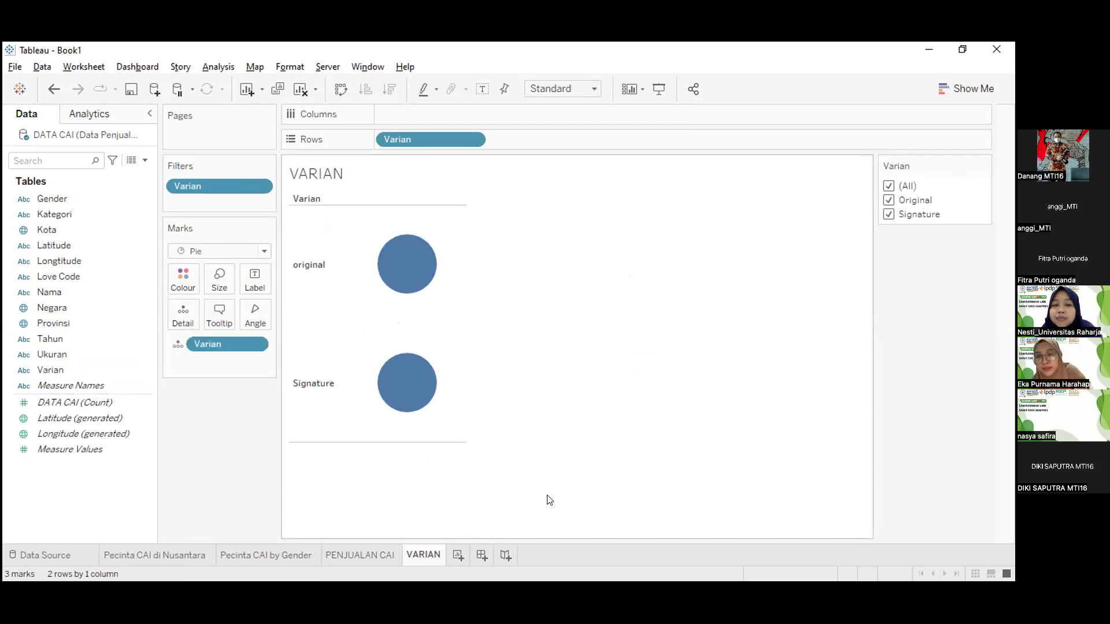
left_click(219, 250)
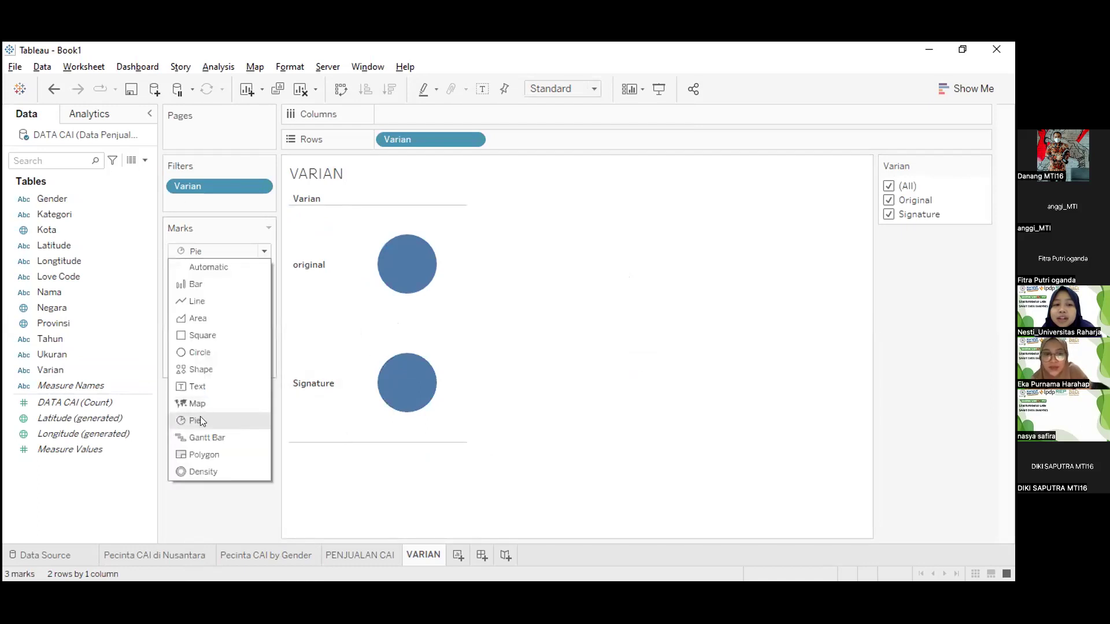
left_click(200, 419)
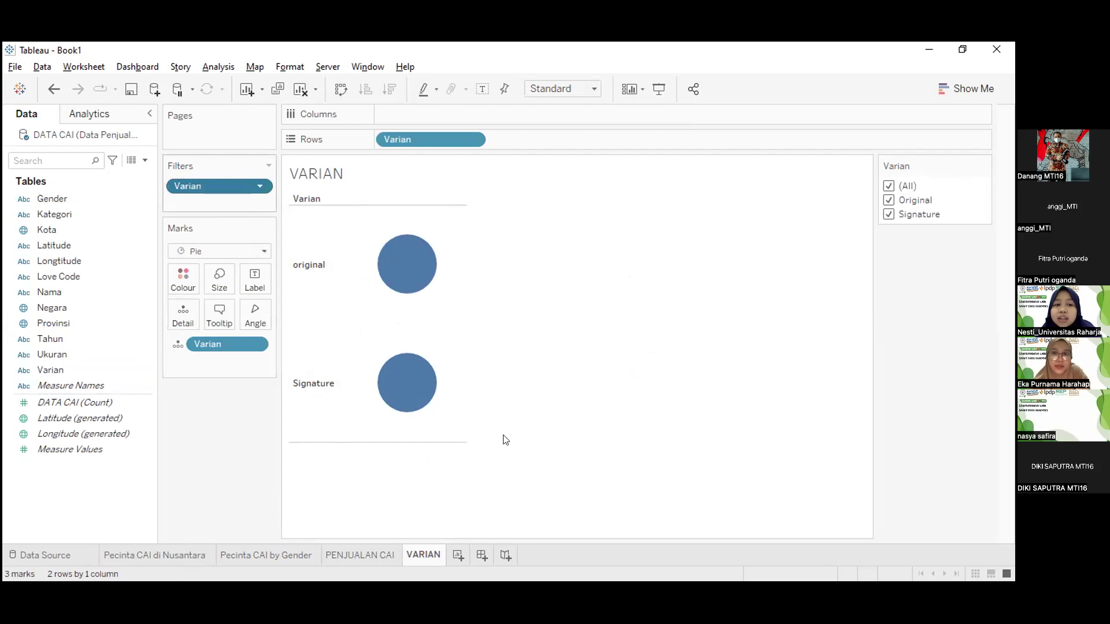
- Remove Varian from the filters and the rows, keeping it as detail, and display the suggested chart types
key("Delete")
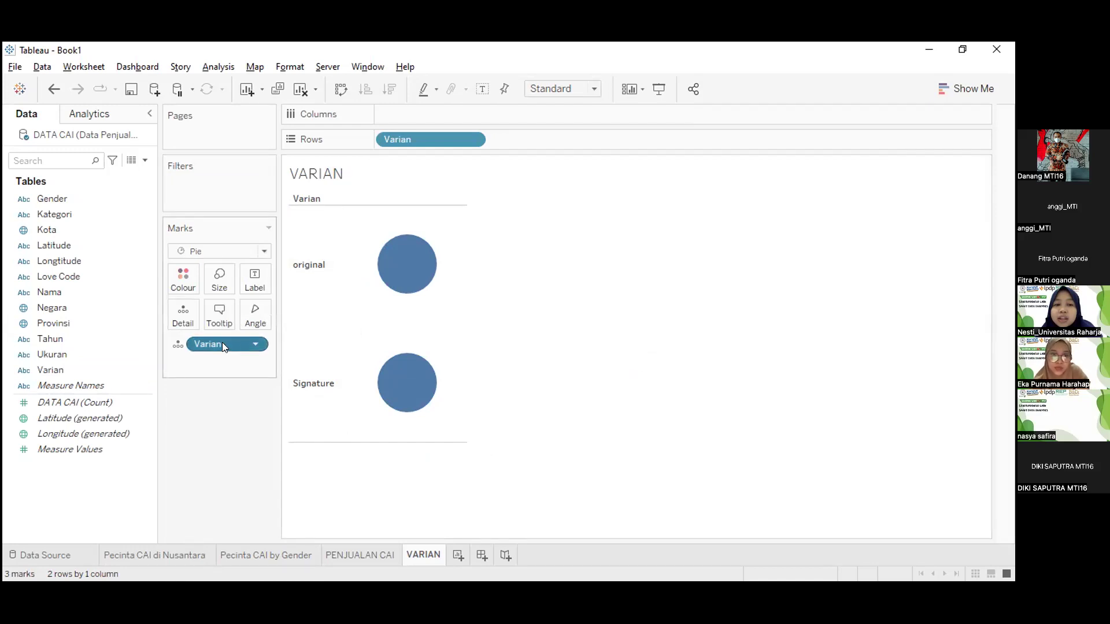
left_click(962, 89)
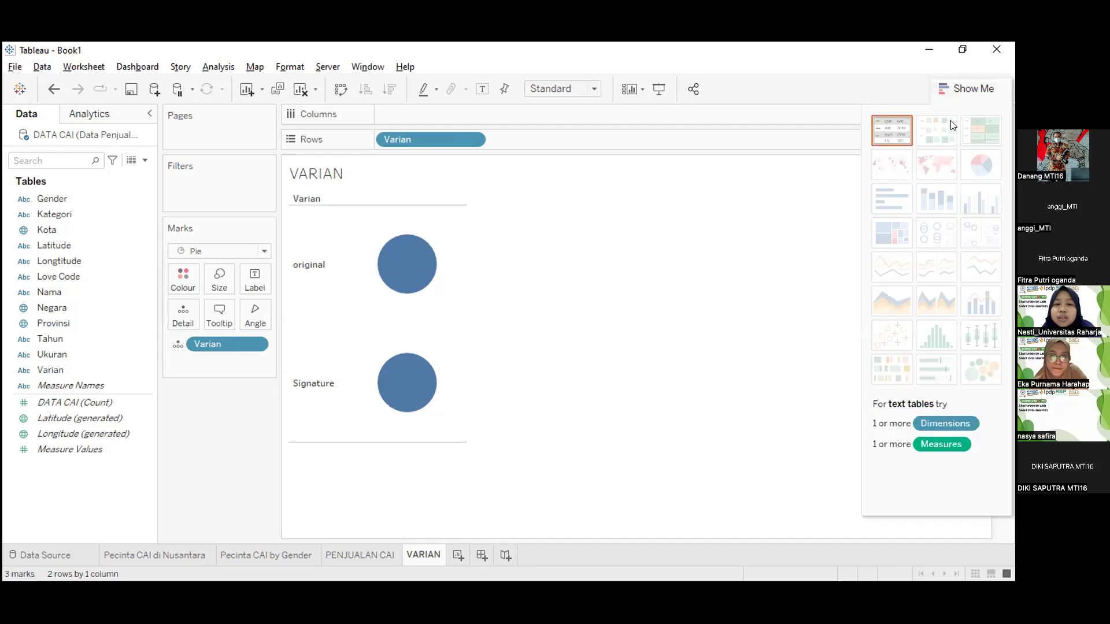
left_click_drag(210, 346, 65, 357)
left_click_drag(182, 311, 175, 314)
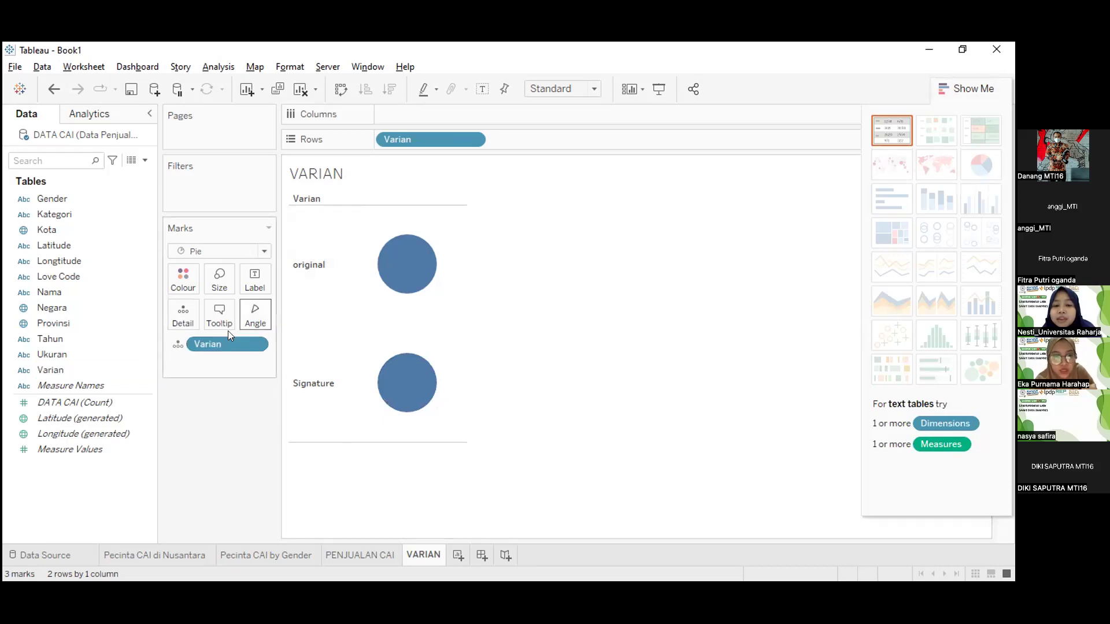
key("Delete")
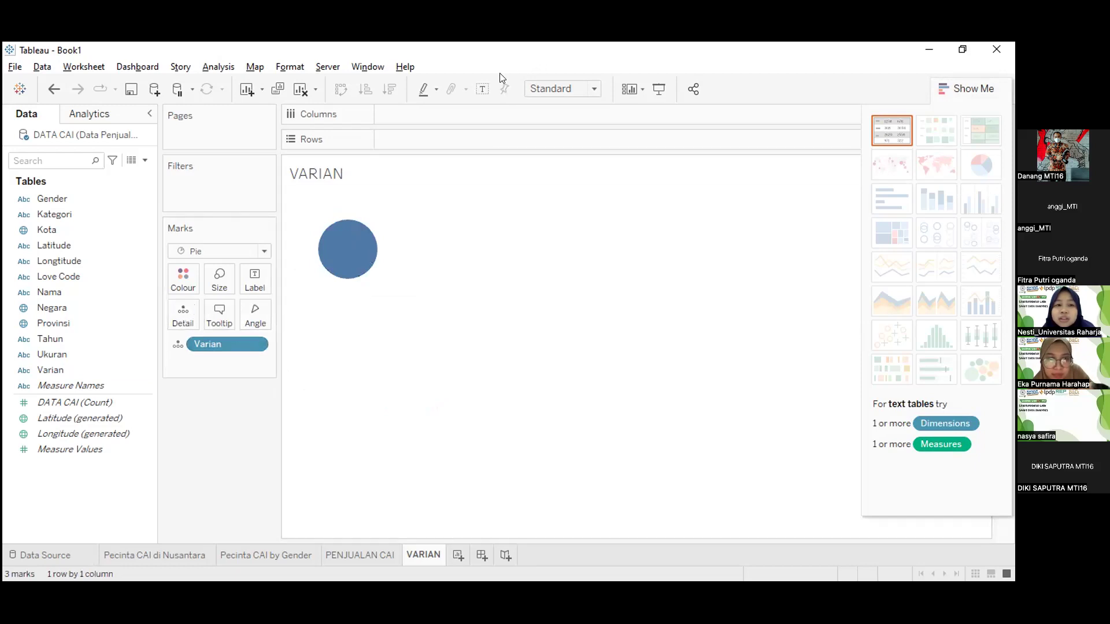
mouse_move(354, 243)
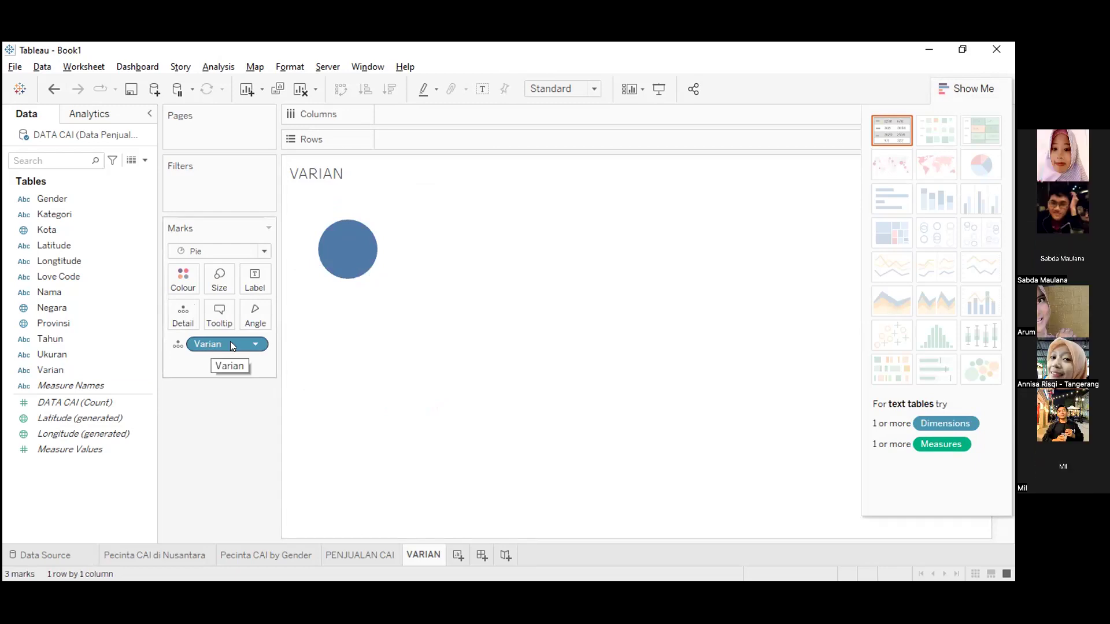
left_click(252, 345)
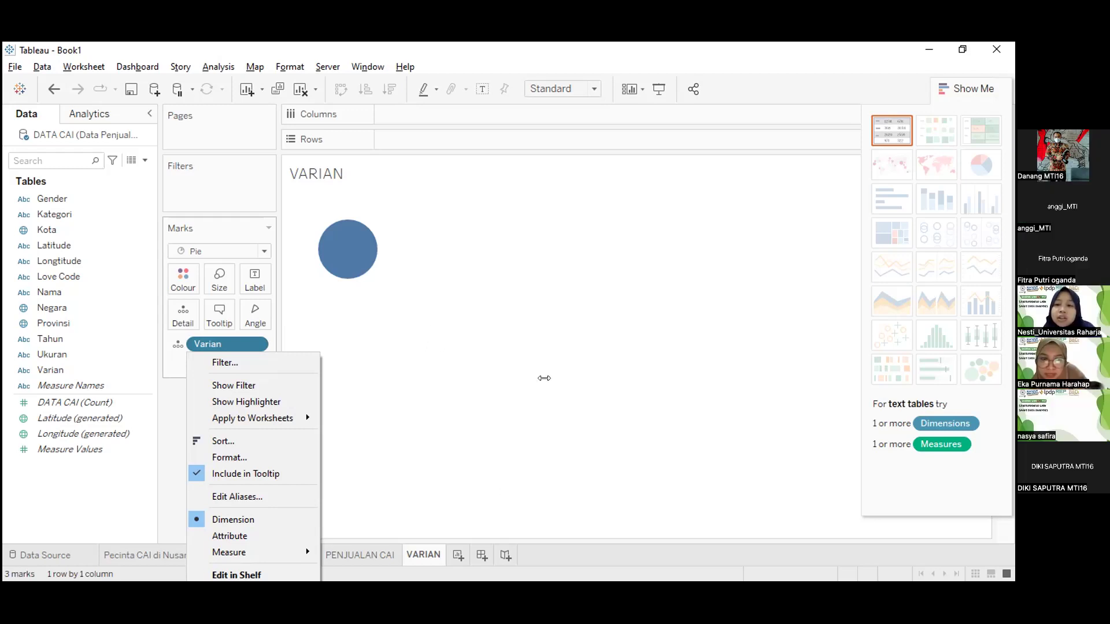
left_click(422, 503)
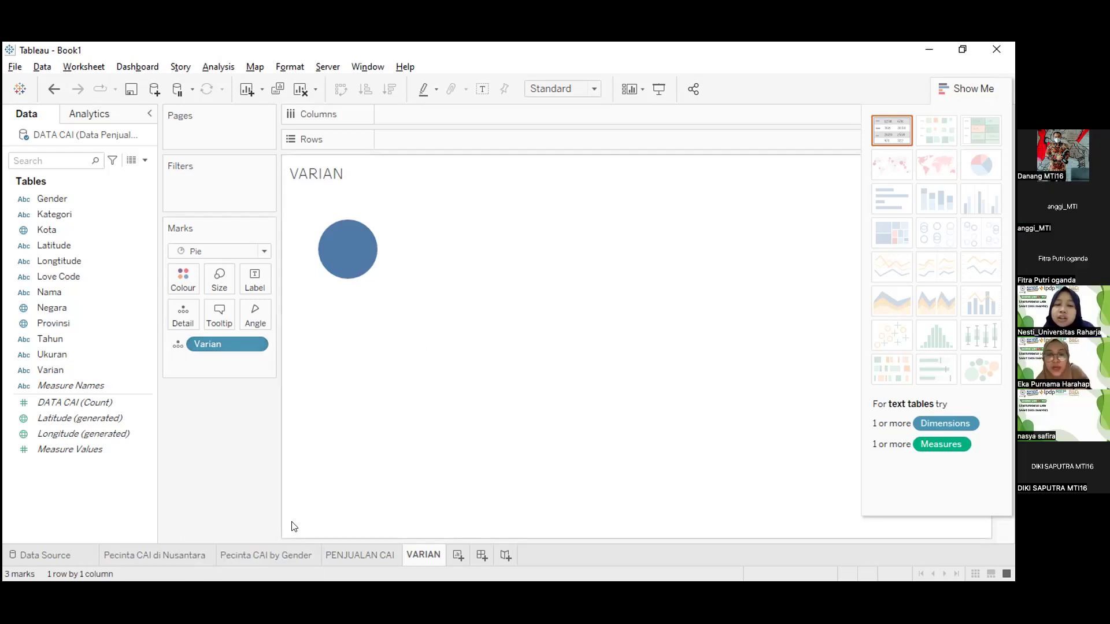